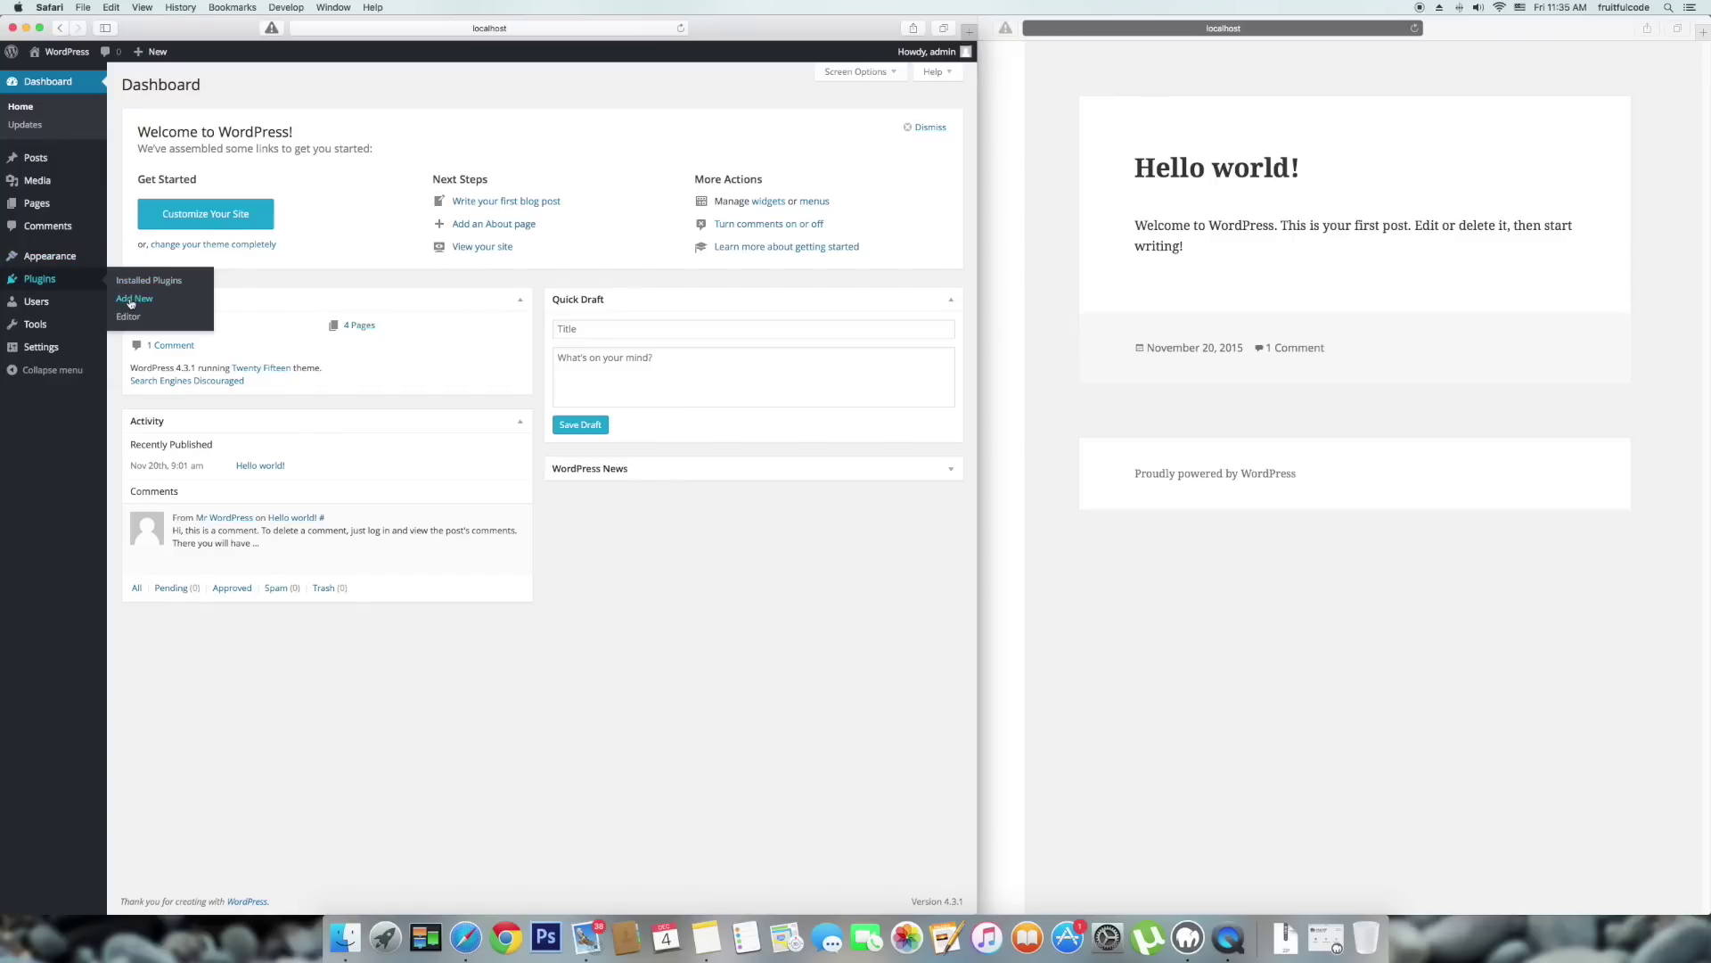
# Search the plugin directory for 'maintenance', then install and activate the Maintenance plugin.
pyautogui.click(144, 300)
pyautogui.click(846, 127)
pyautogui.write('maintenance')
pyautogui.press('Return')
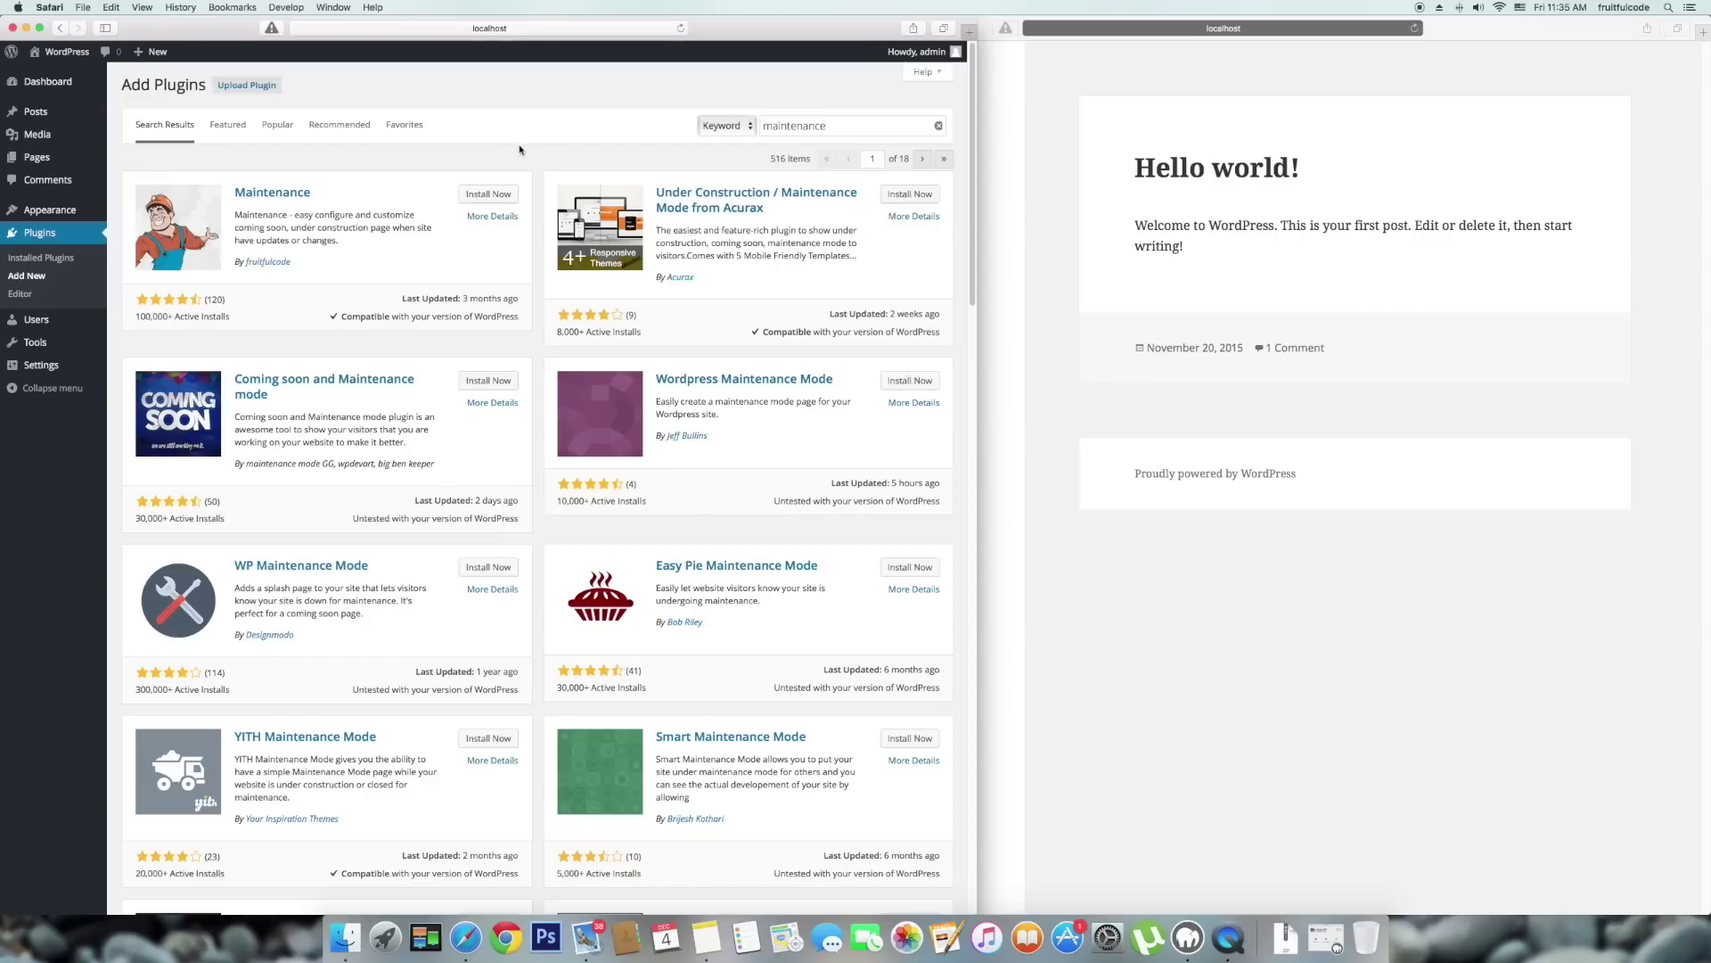
pyautogui.click(504, 195)
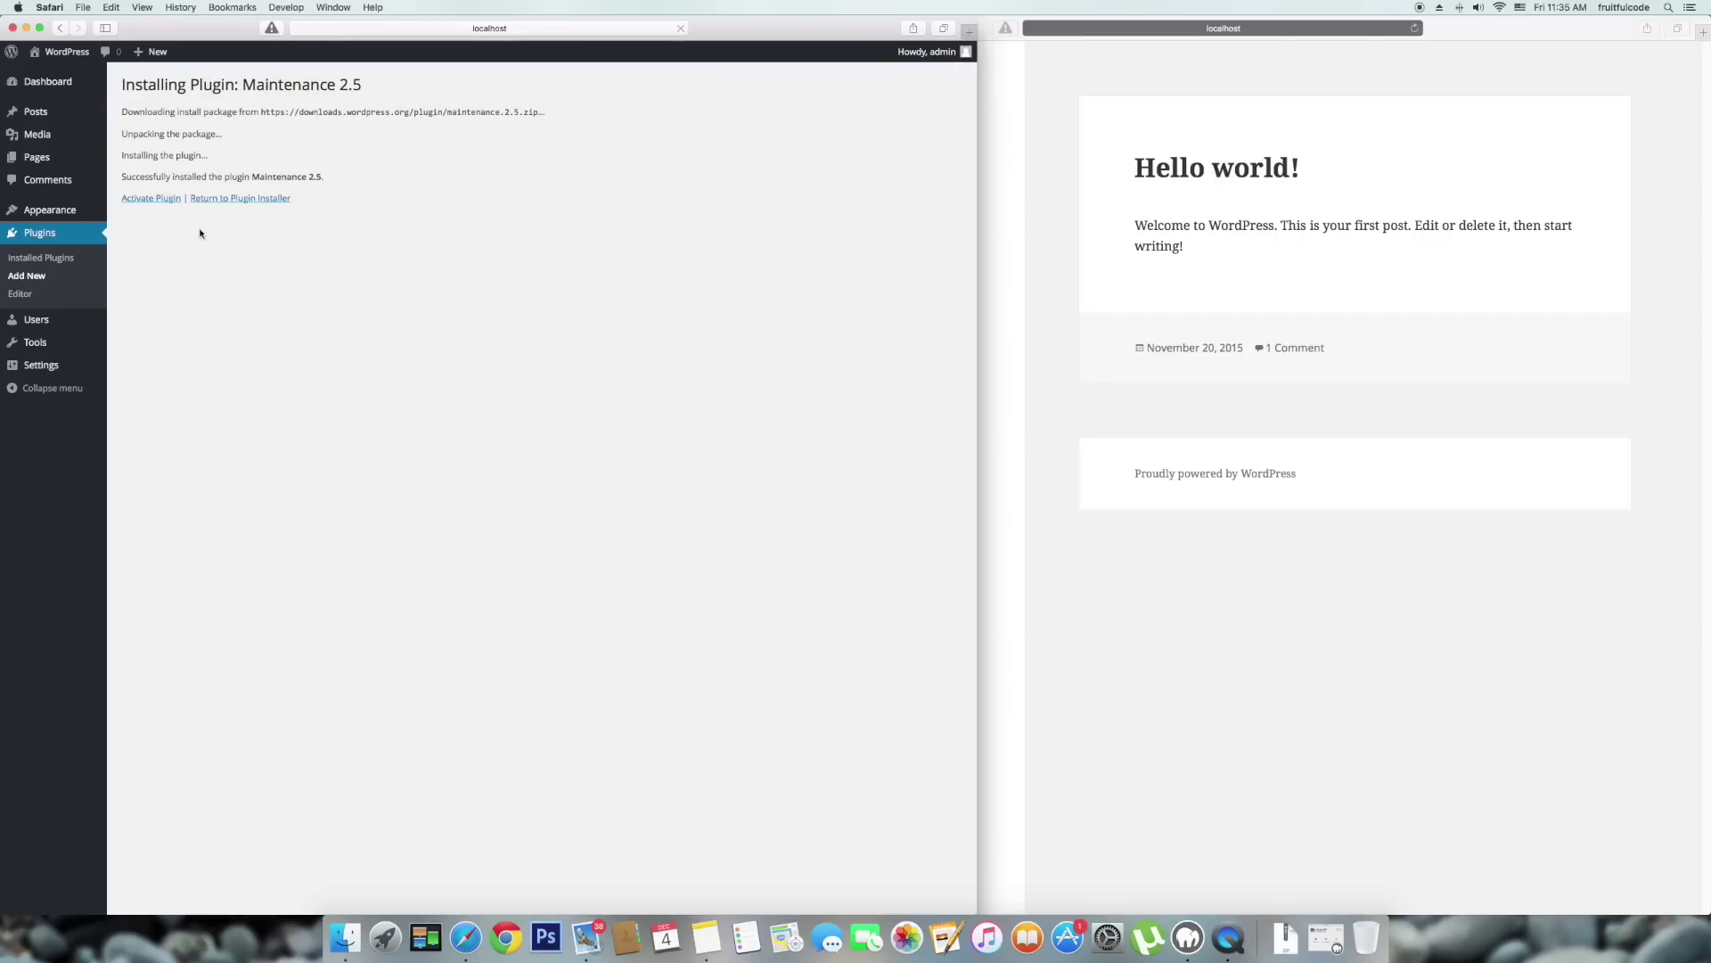
pyautogui.click(160, 201)
pyautogui.click(1030, 410)
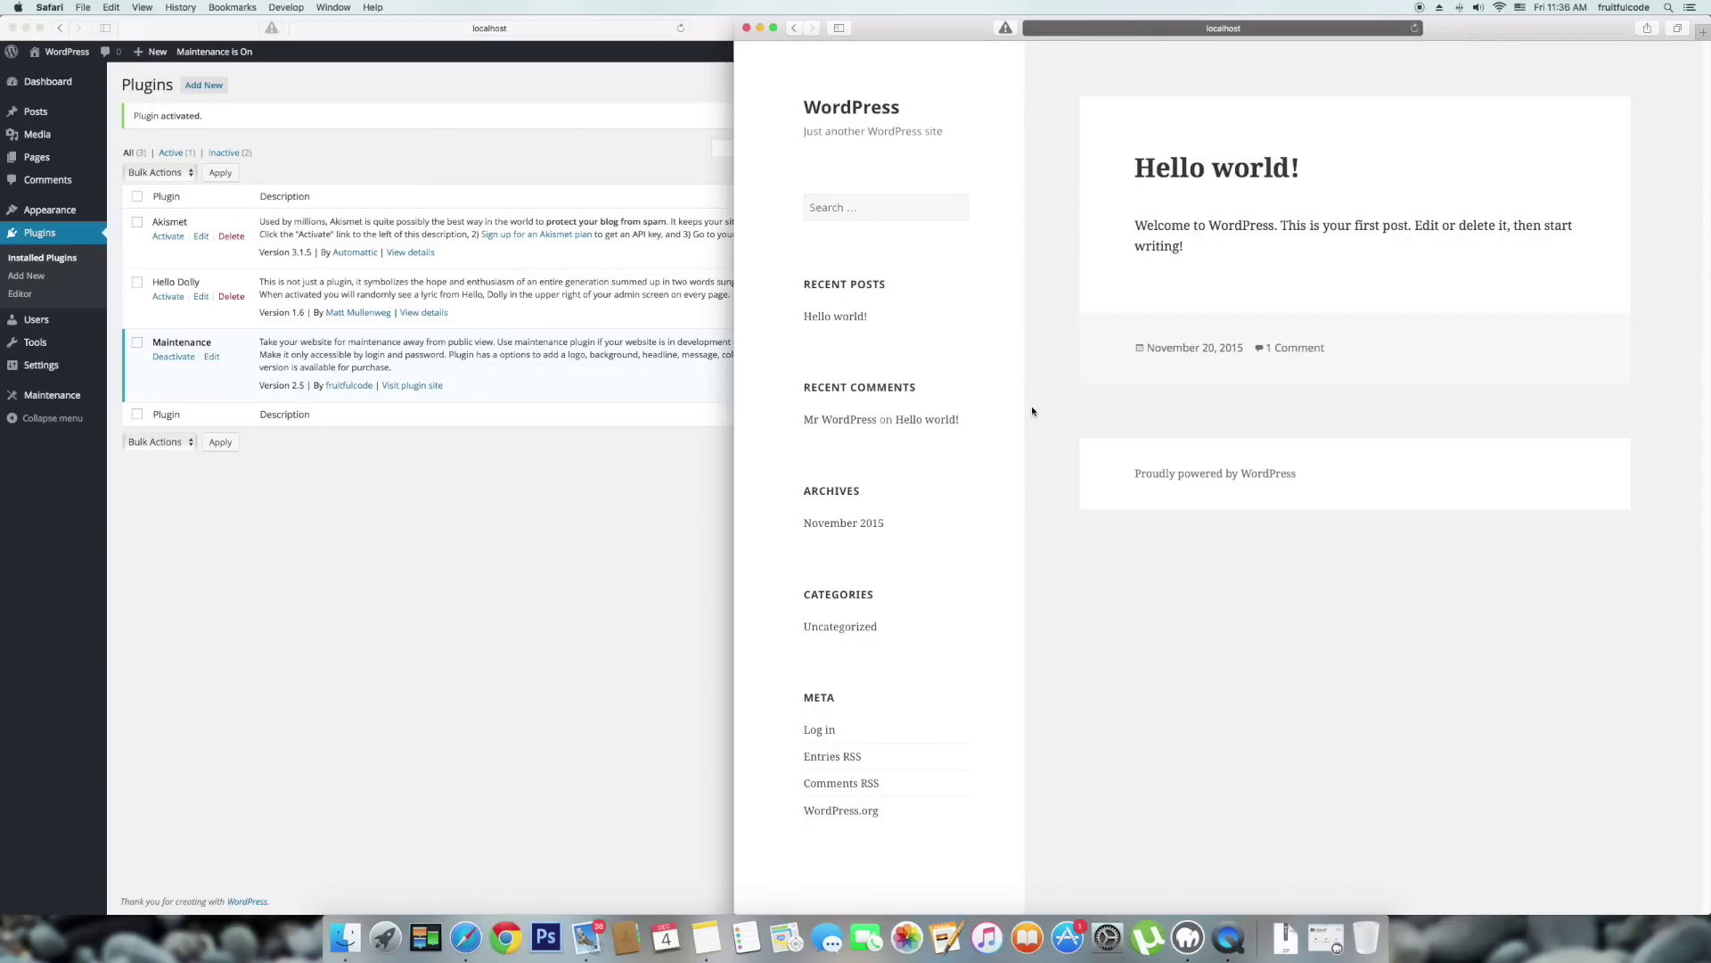
# Reload the site preview to show the 'Maintenance mode is on' page and check its login panel.
pyautogui.press('super+r')
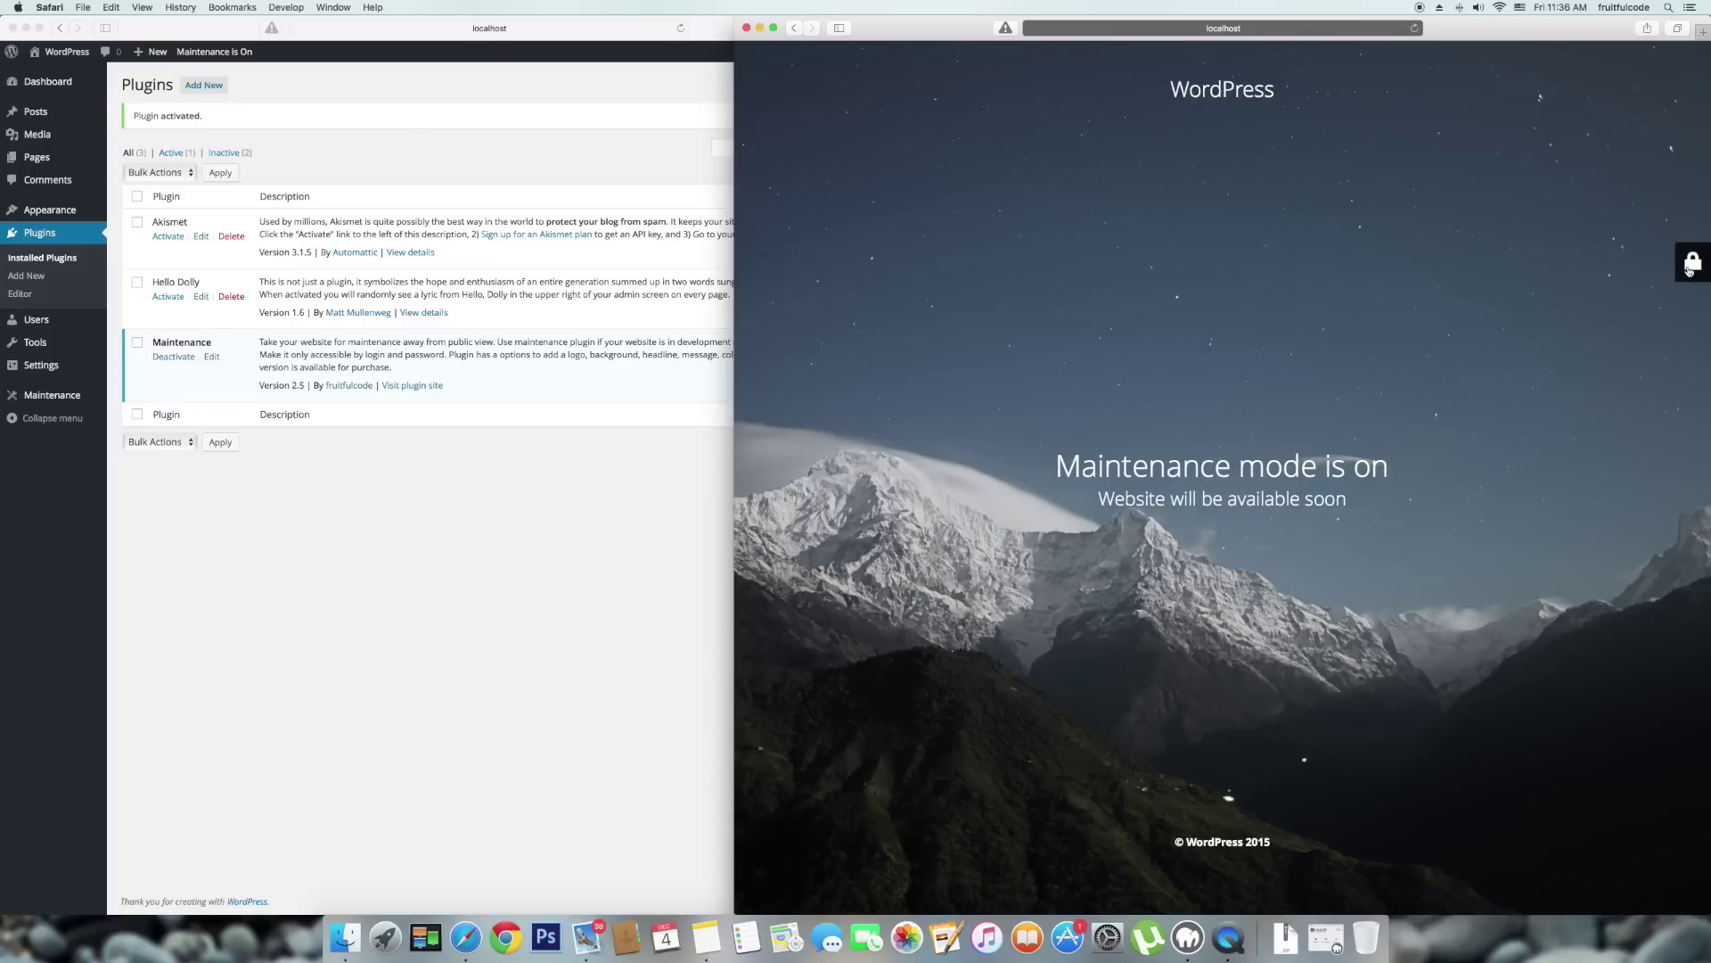
pyautogui.click(1689, 270)
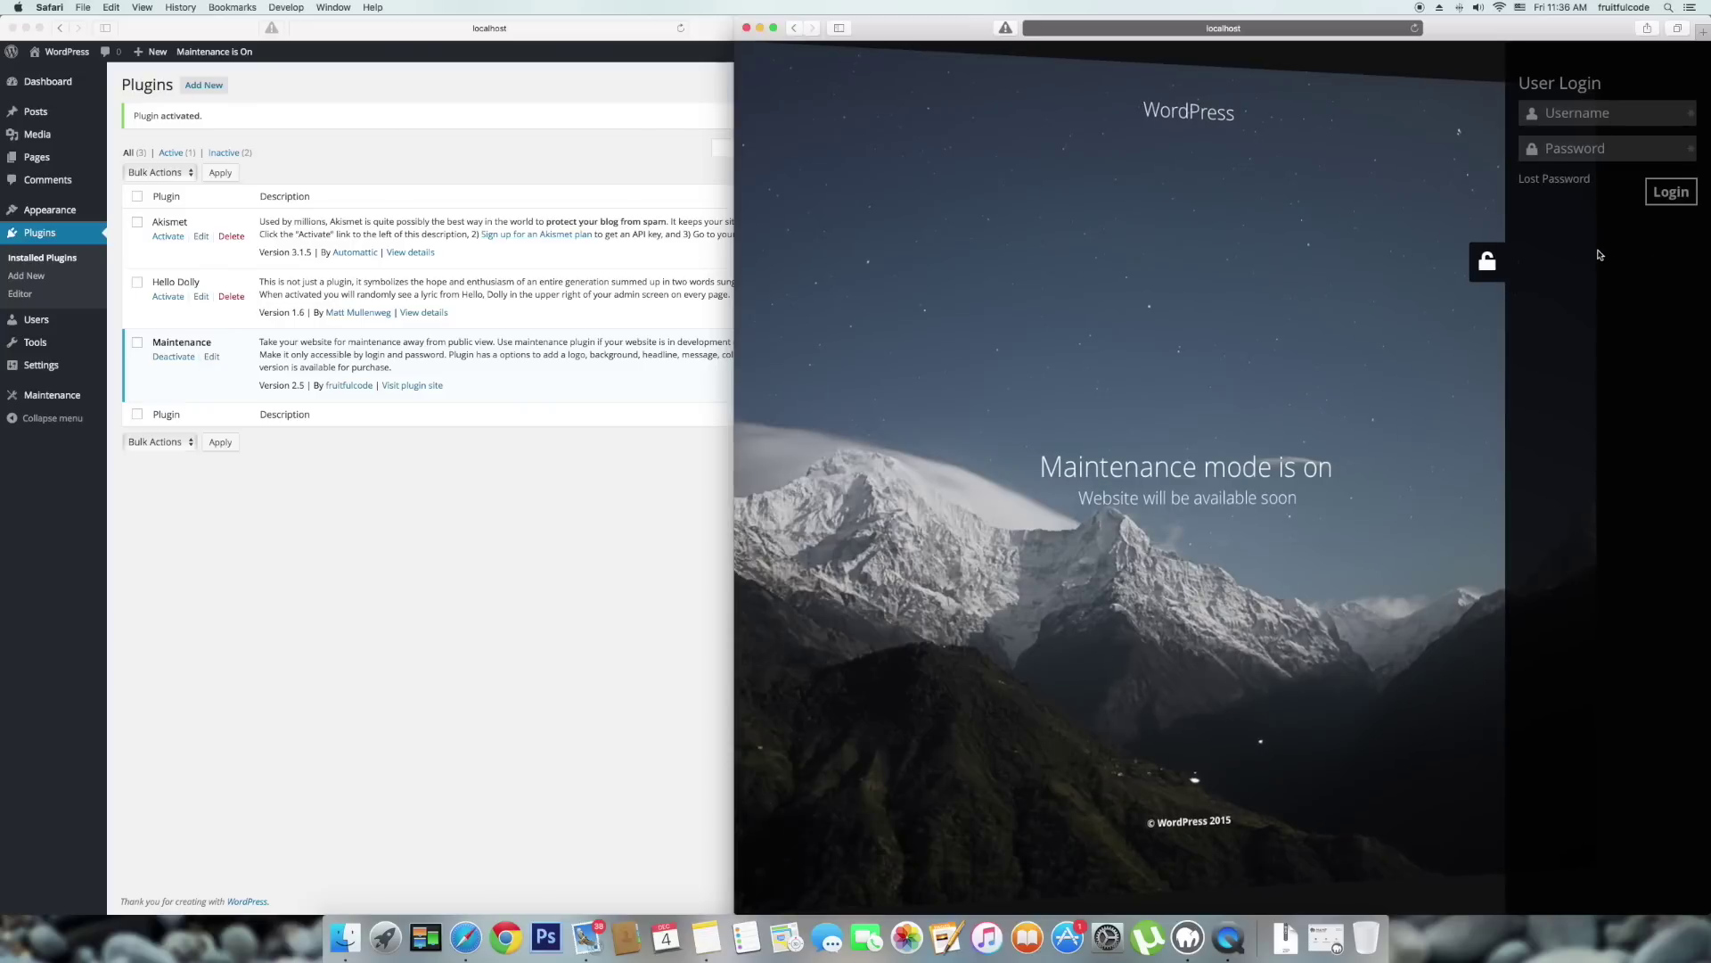
pyautogui.click(1487, 261)
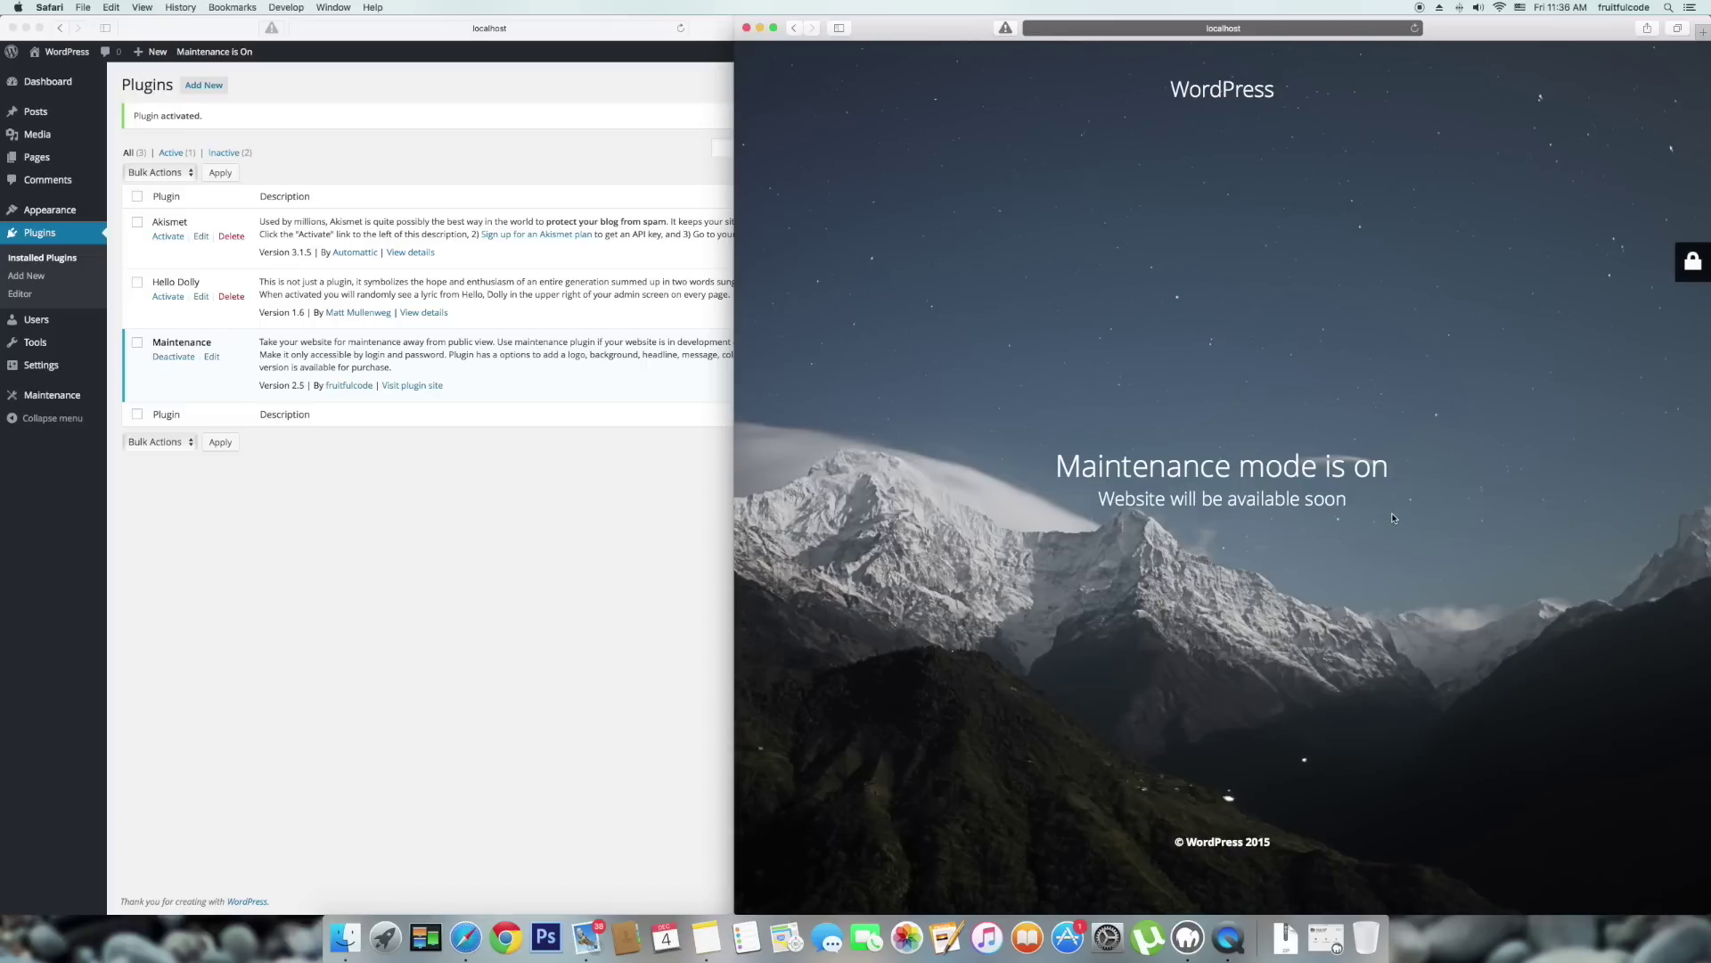
pyautogui.click(456, 513)
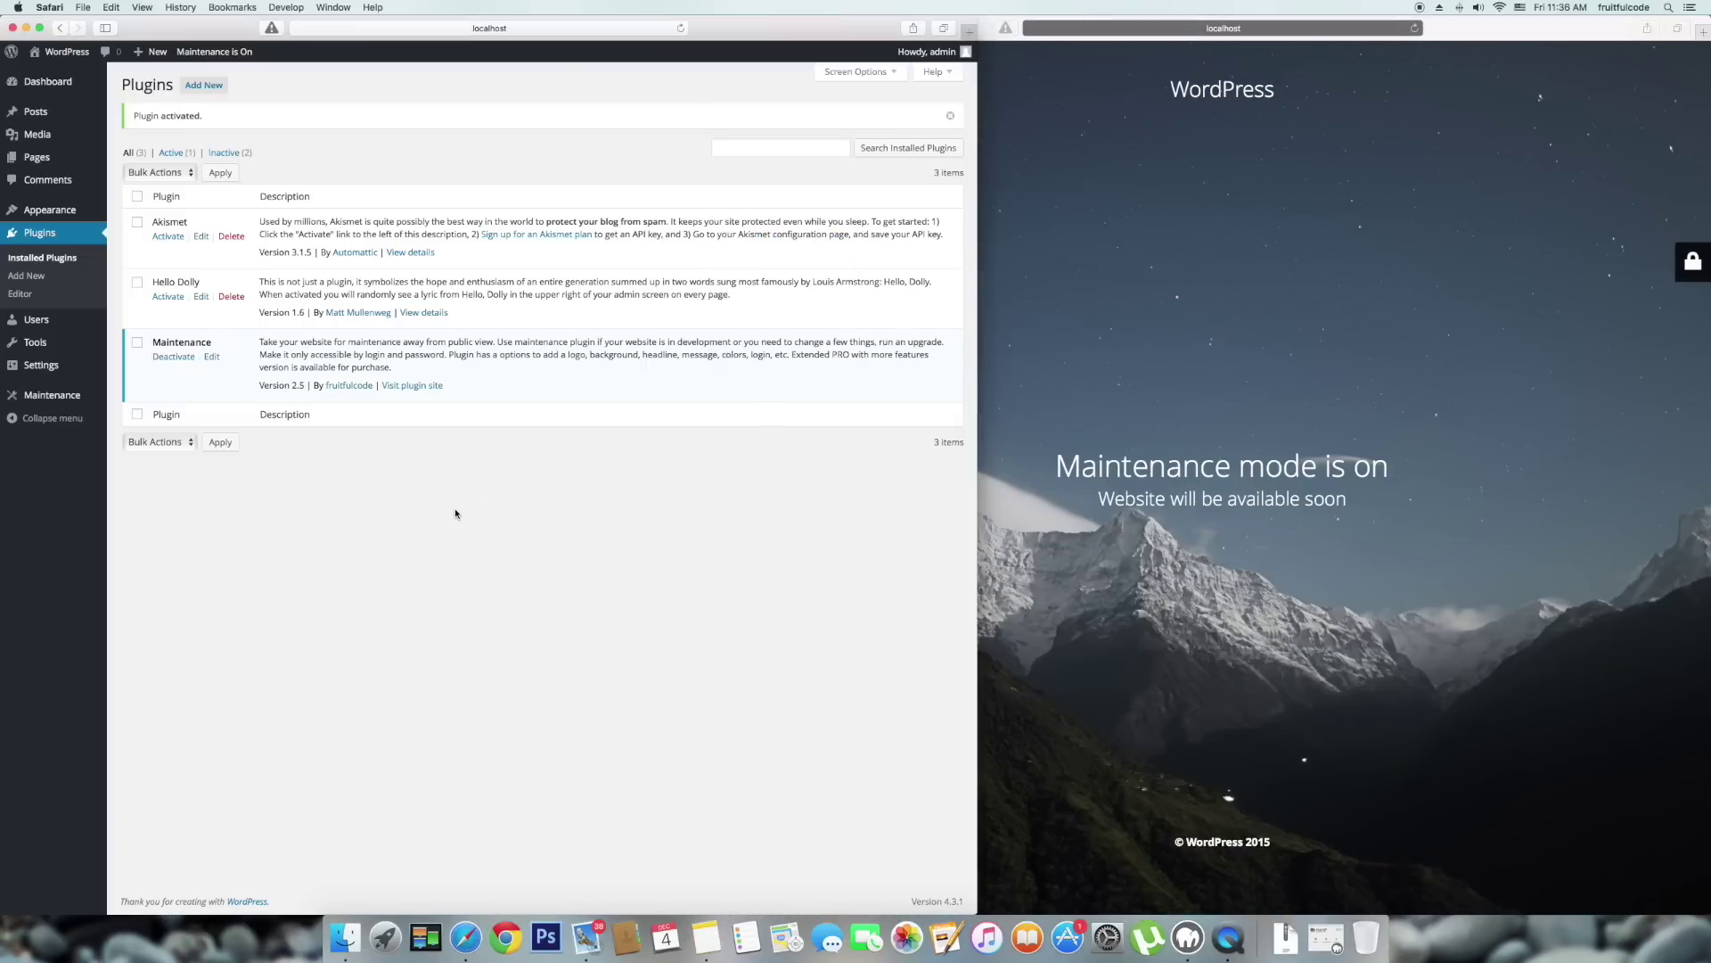
# Review the Maintenance General Settings: headline, description, footer text and background image.
pyautogui.click(47, 397)
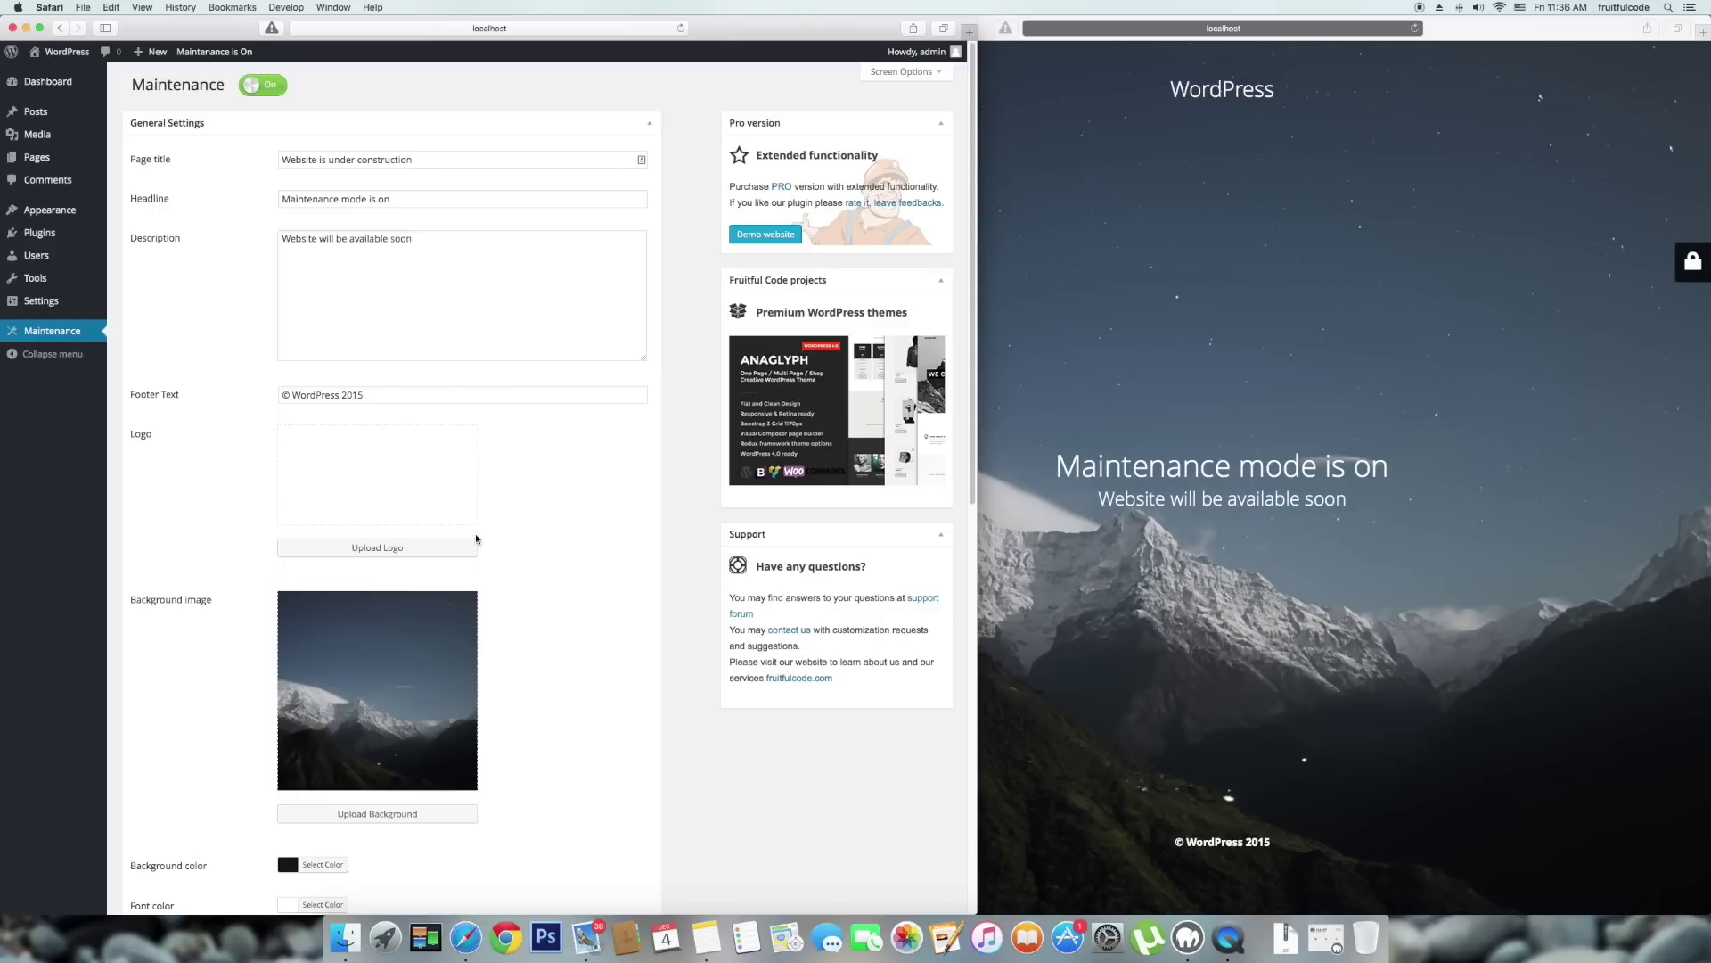
pyautogui.click(1475, 609)
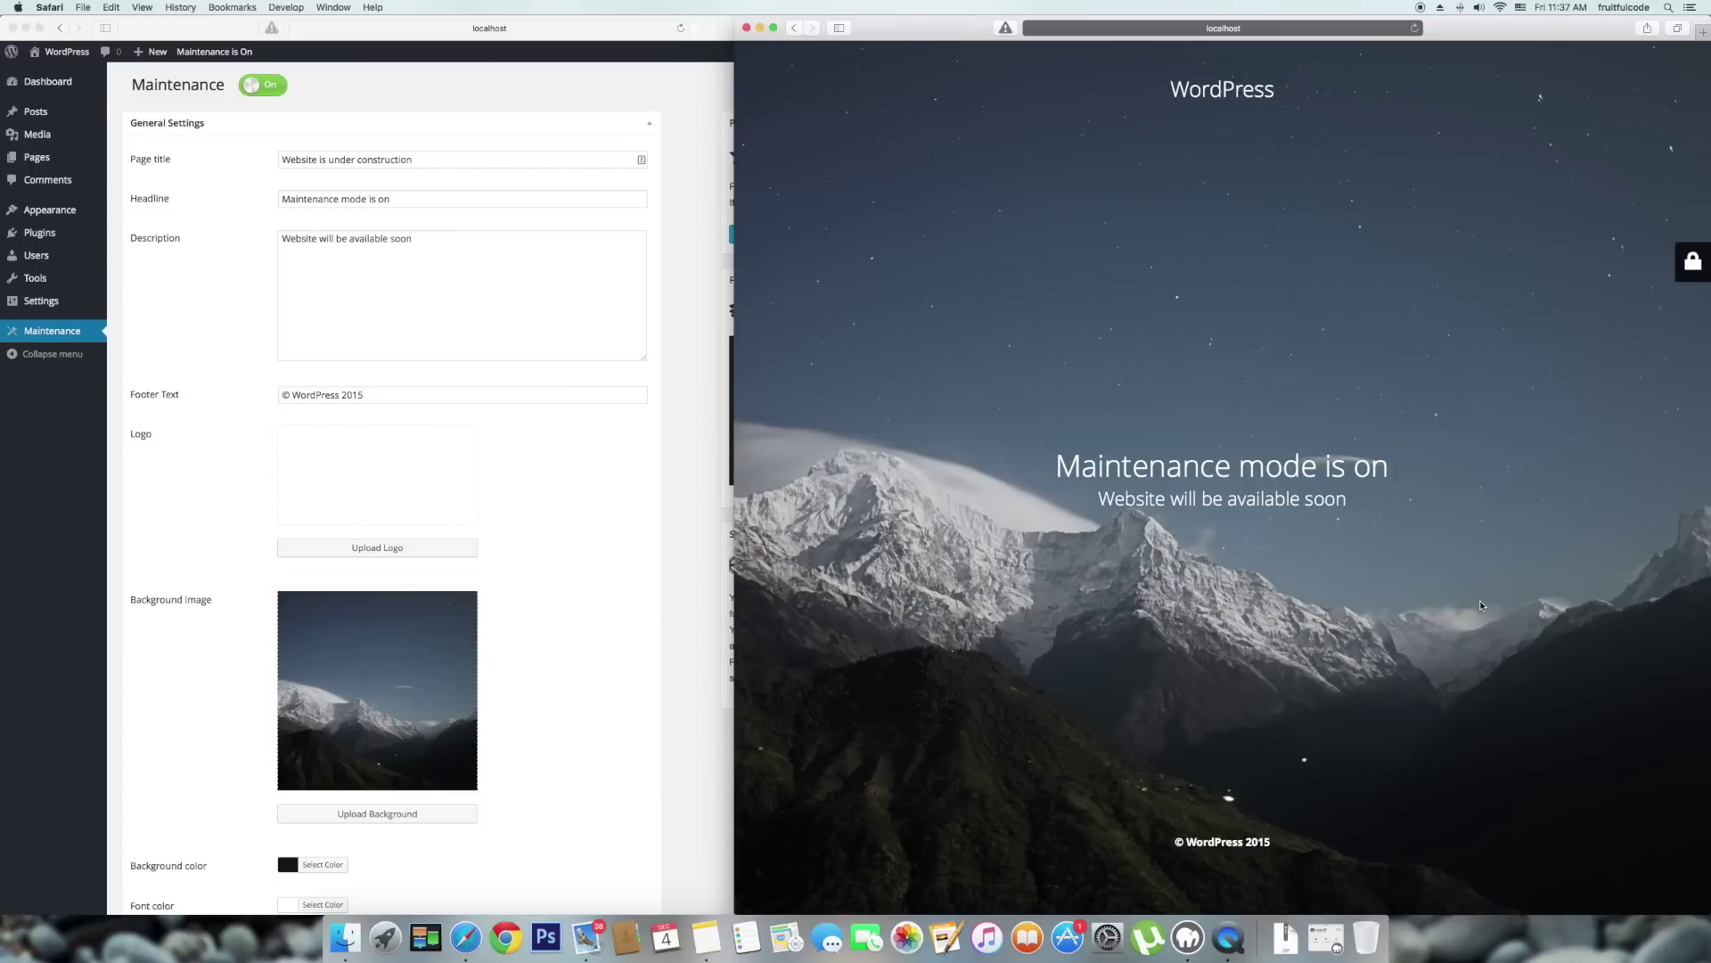
pyautogui.click(649, 585)
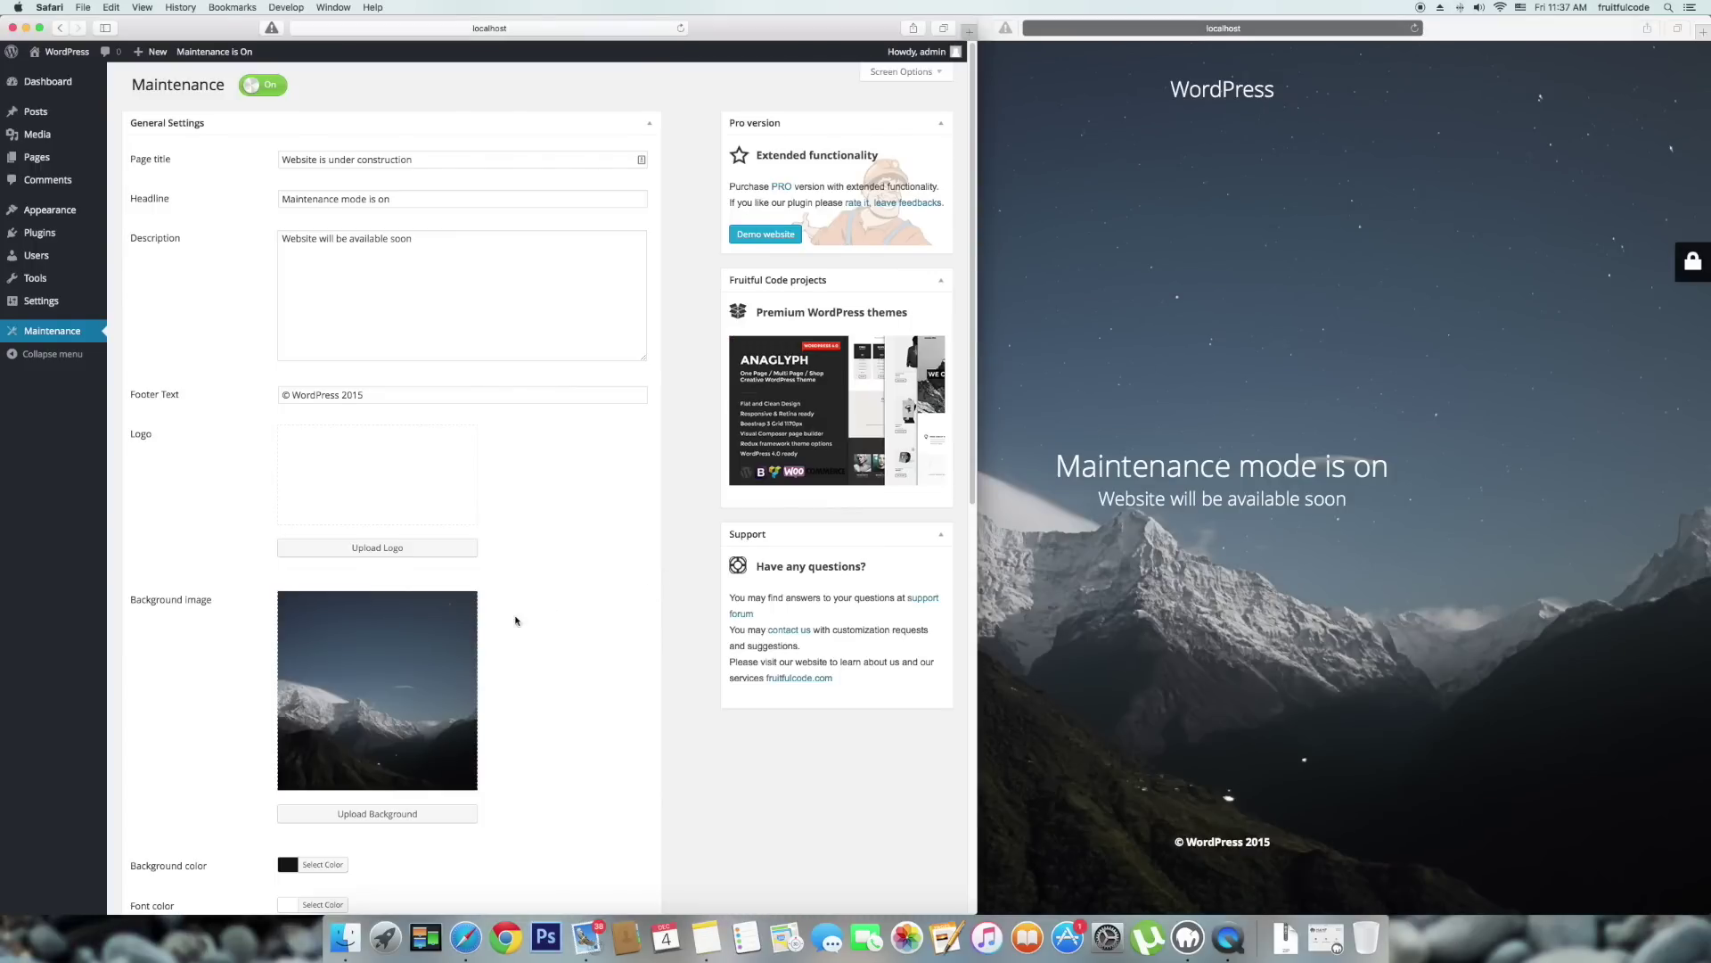
pyautogui.scroll(-5, 523, 620)
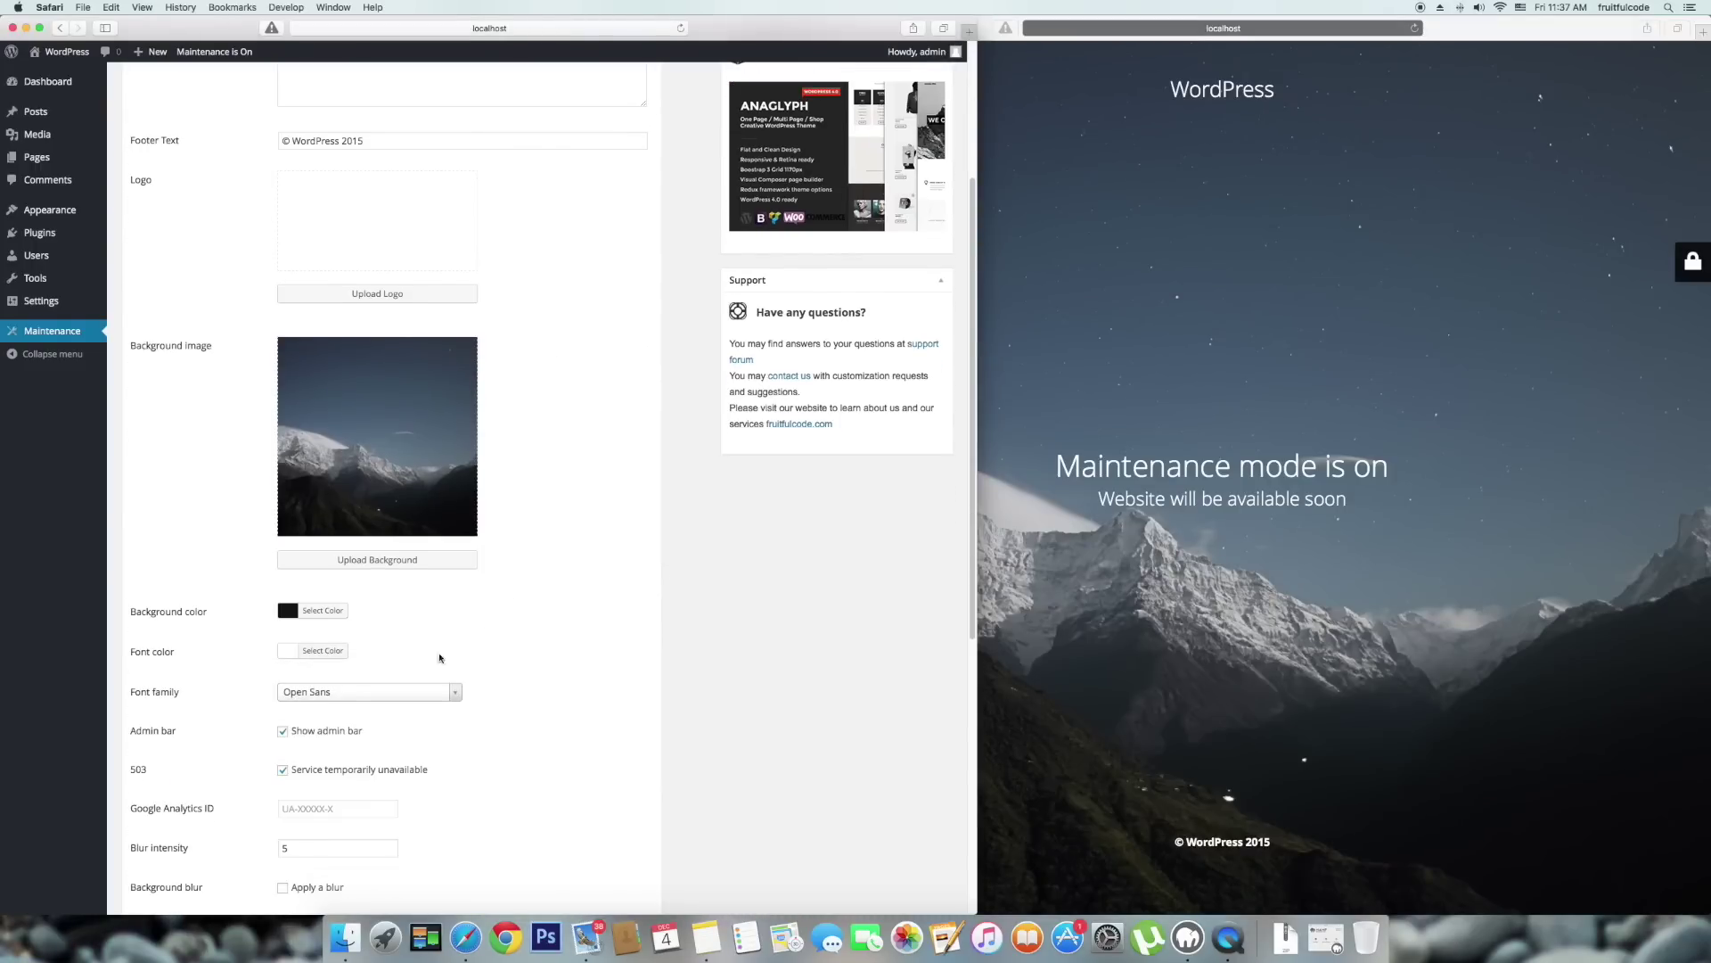
pyautogui.scroll(-1, 441, 709)
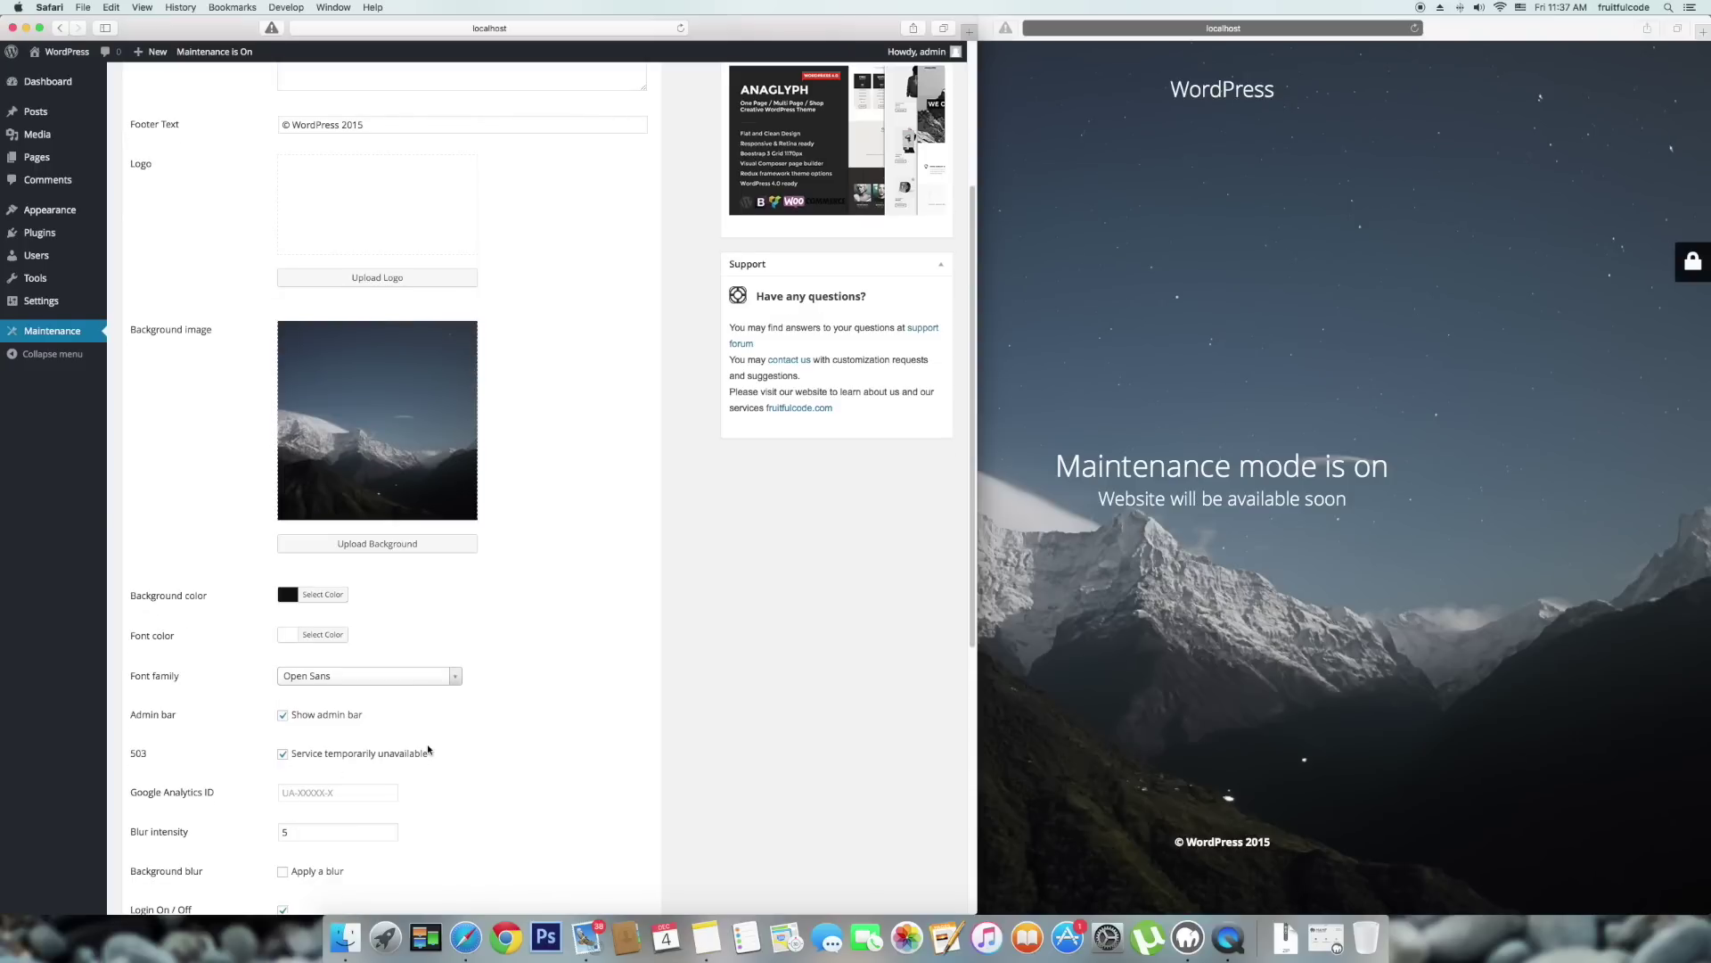
pyautogui.scroll(1, 440, 742)
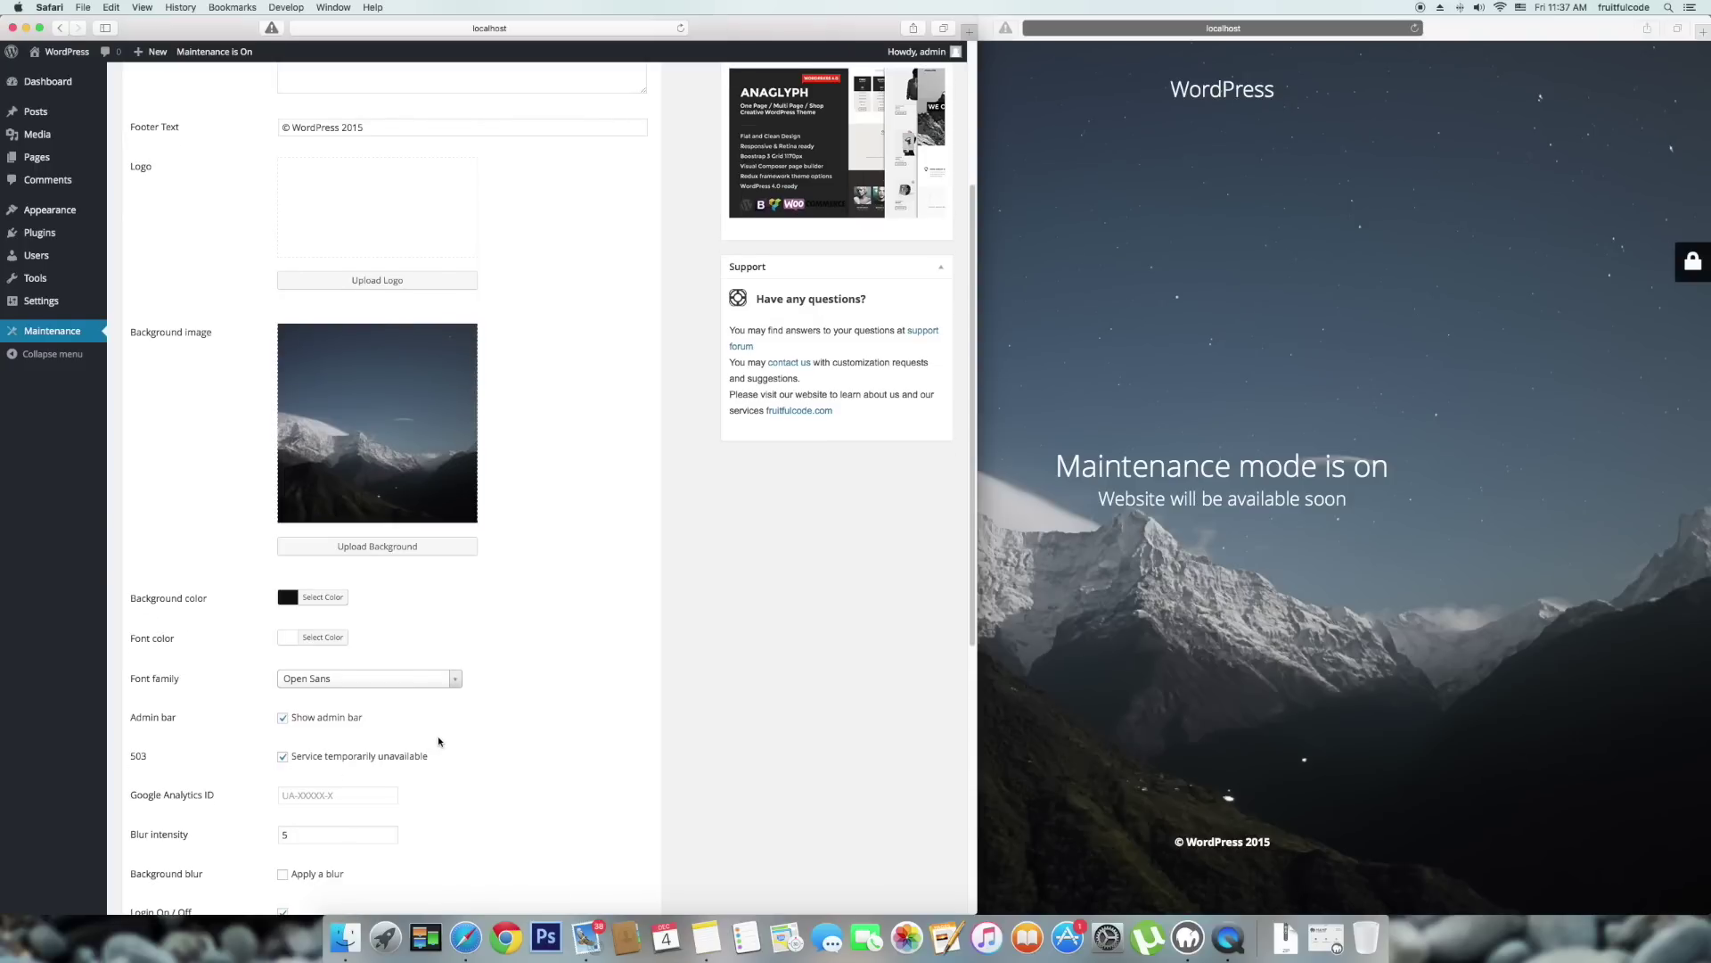
pyautogui.scroll(5, 439, 741)
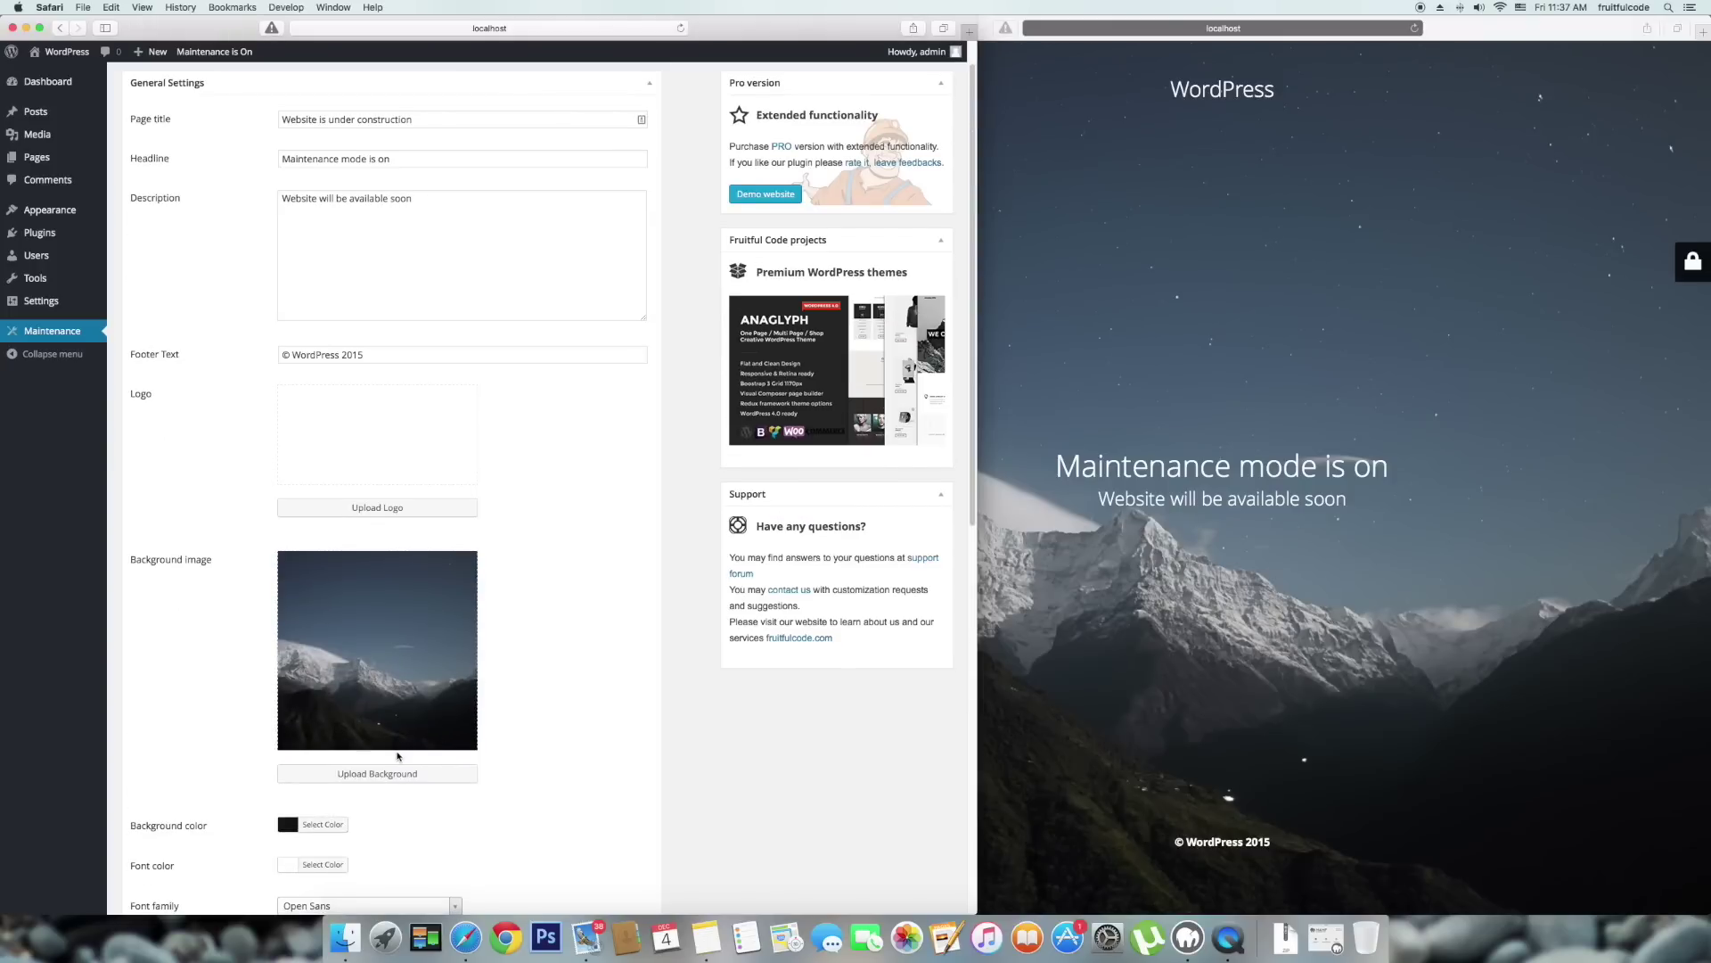
pyautogui.scroll(-2, 398, 756)
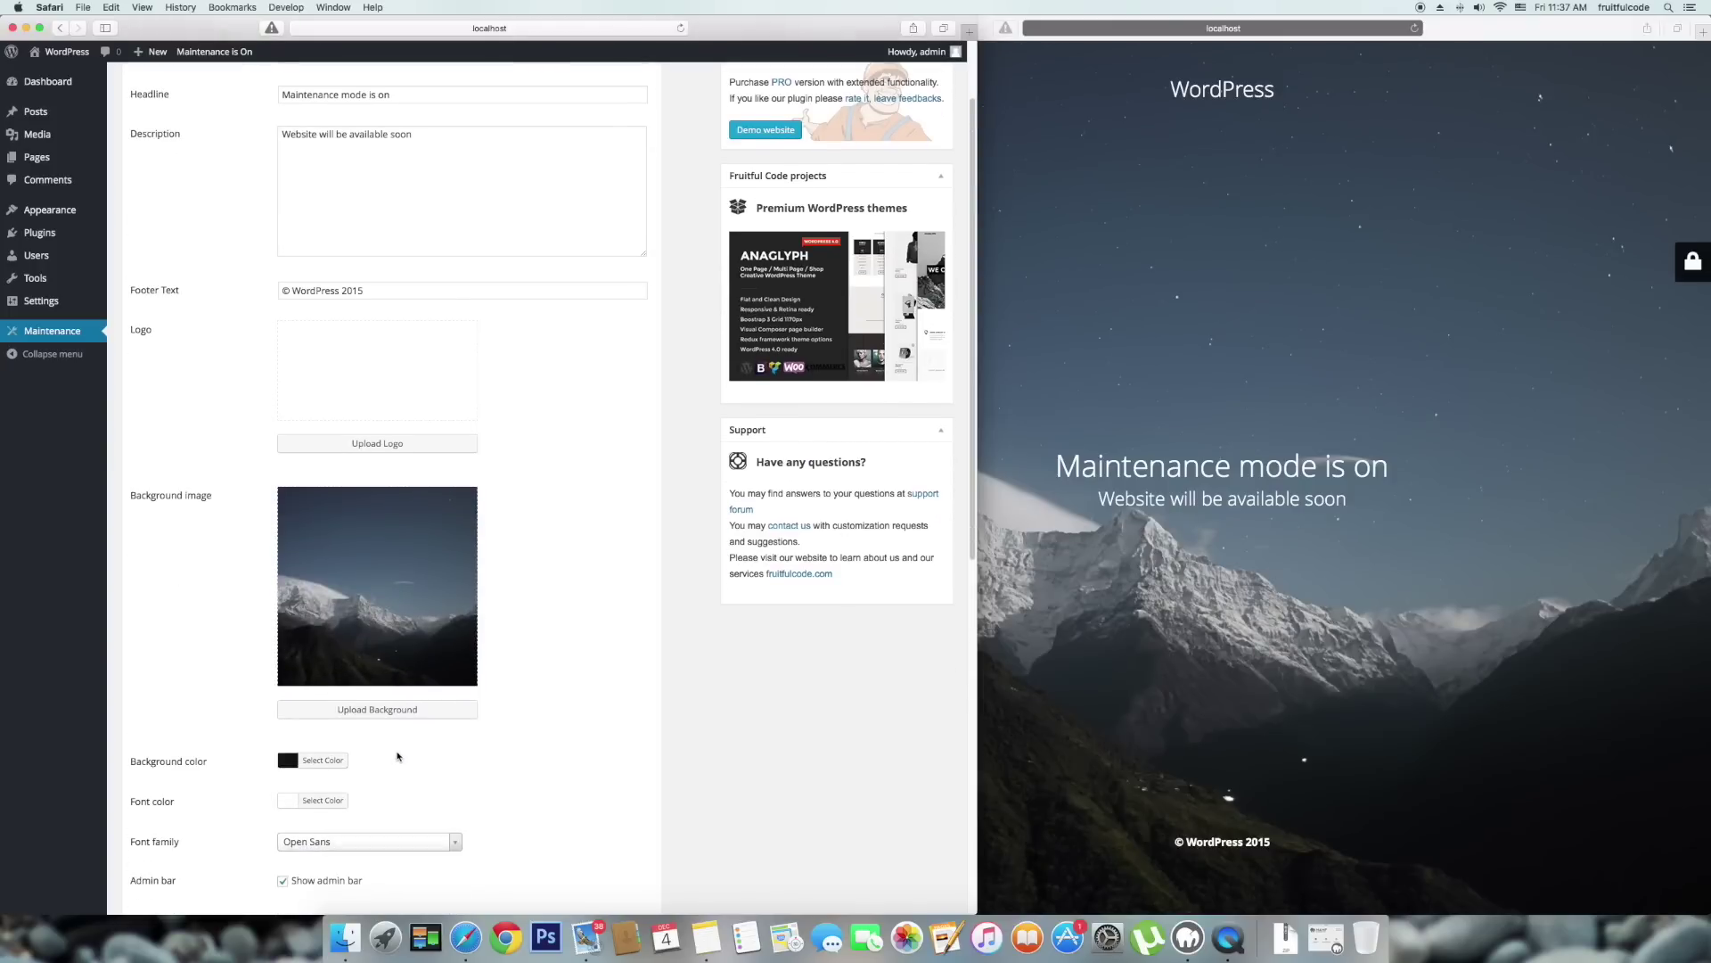
pyautogui.scroll(-1, 397, 756)
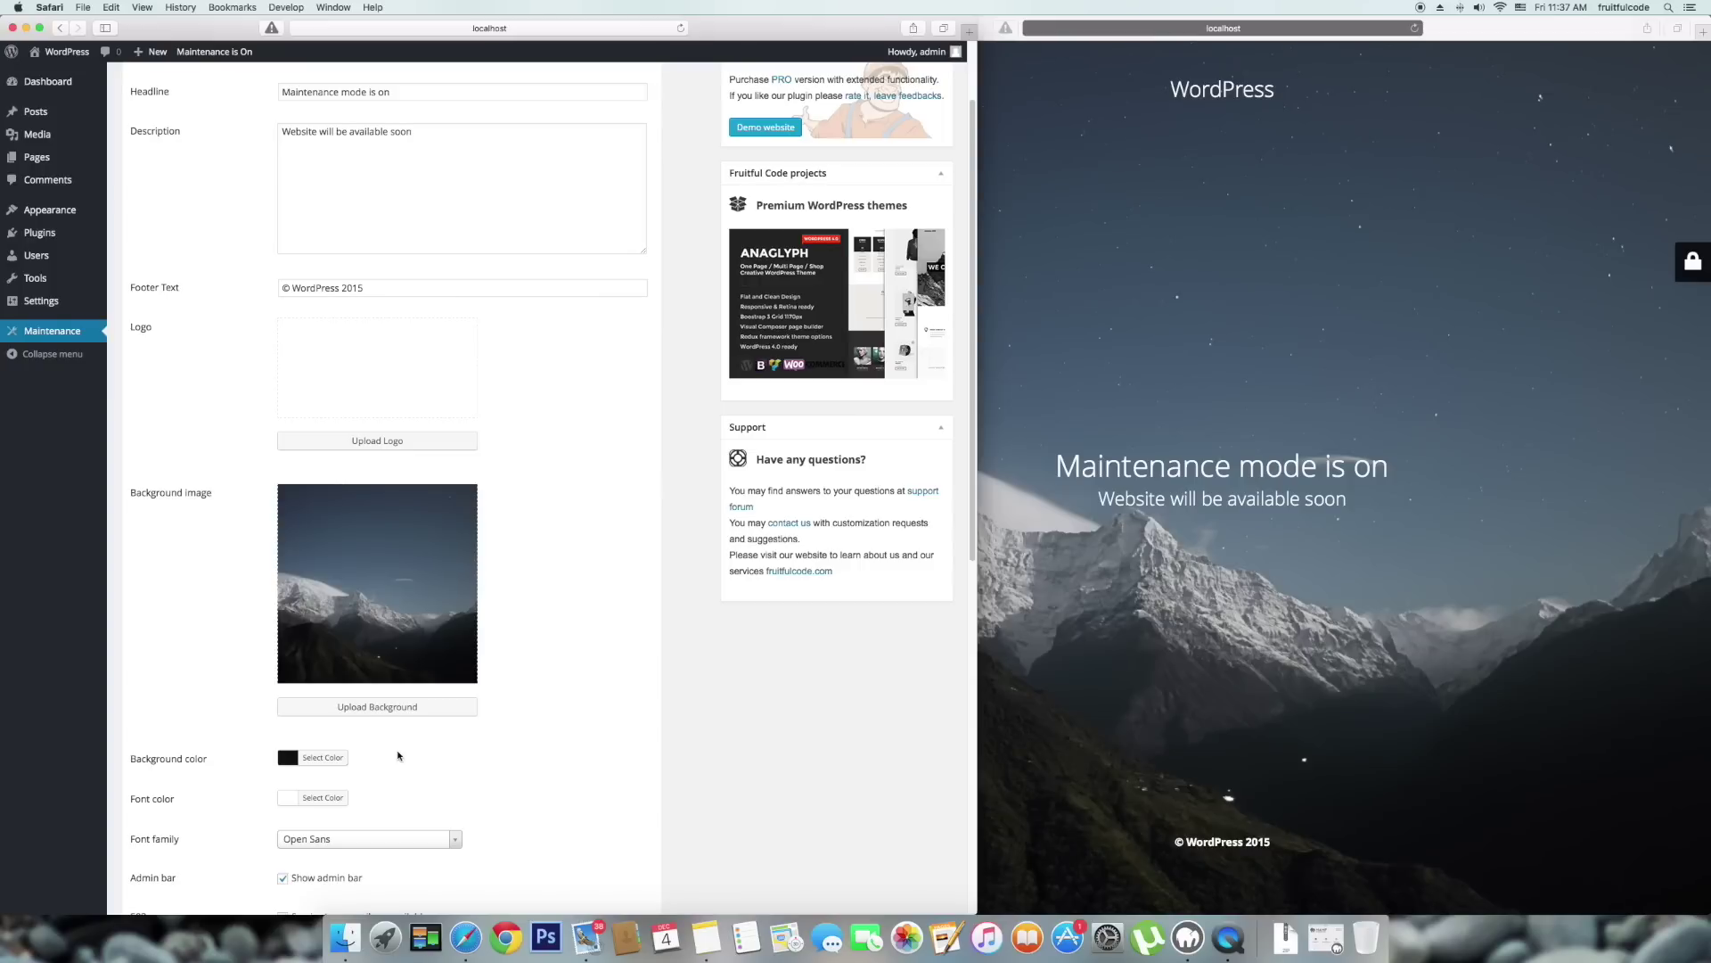
pyautogui.scroll(-1, 397, 756)
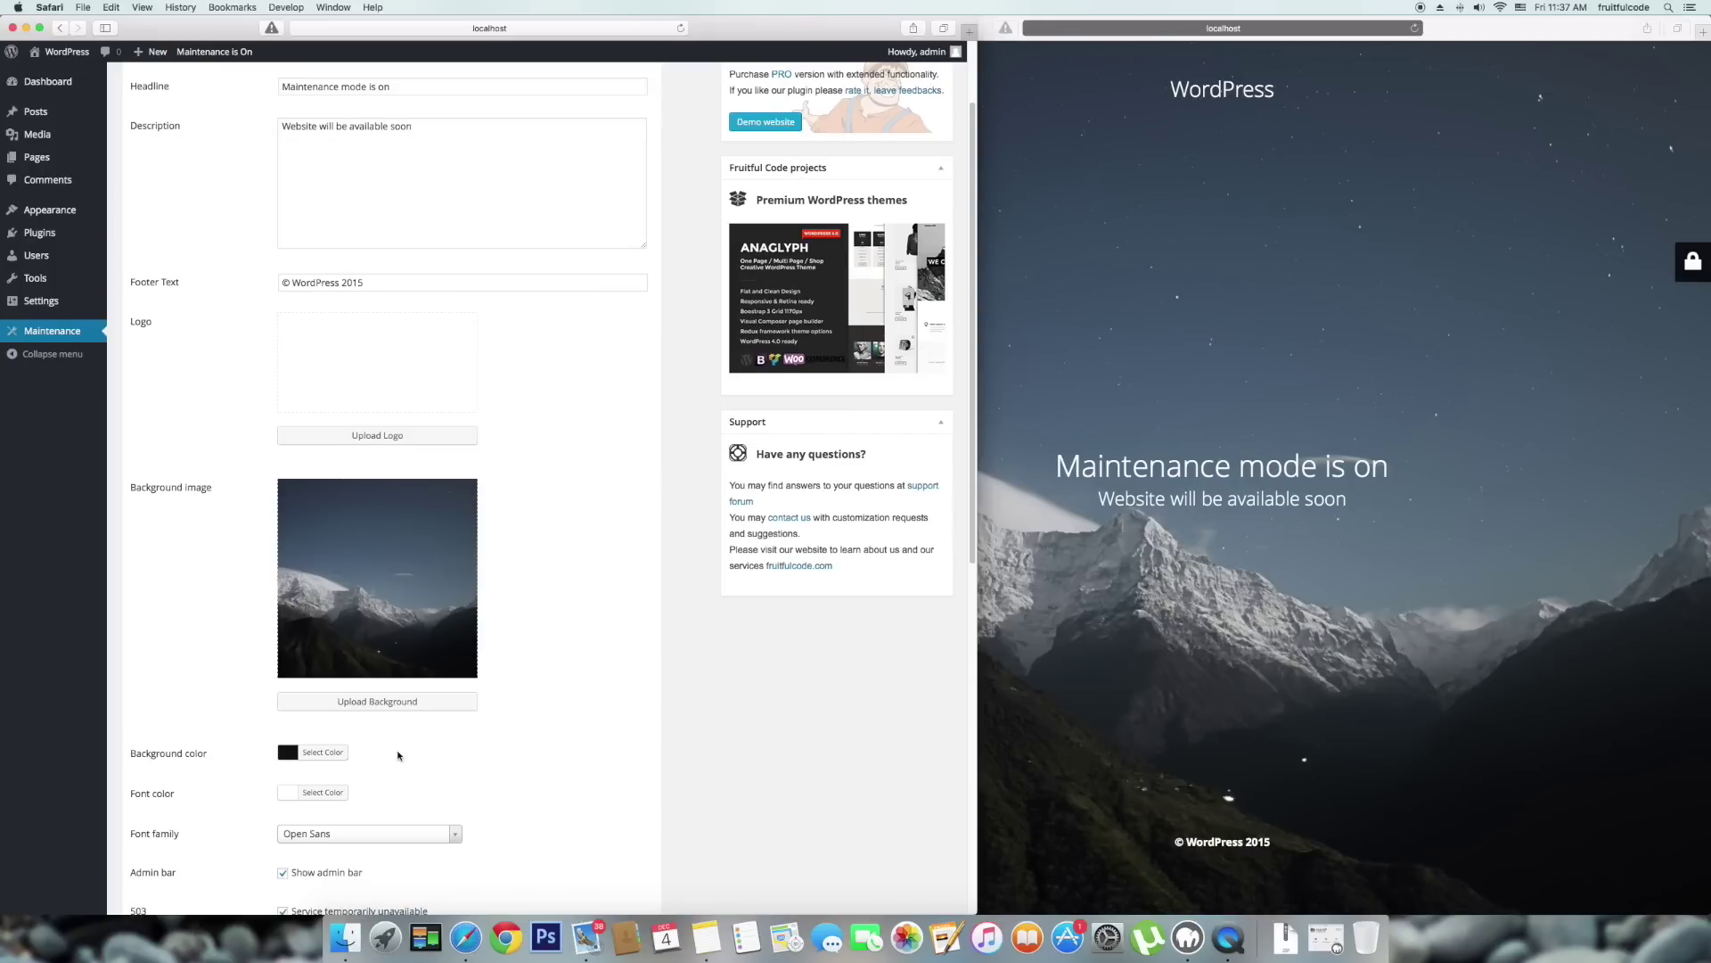
pyautogui.click(1478, 684)
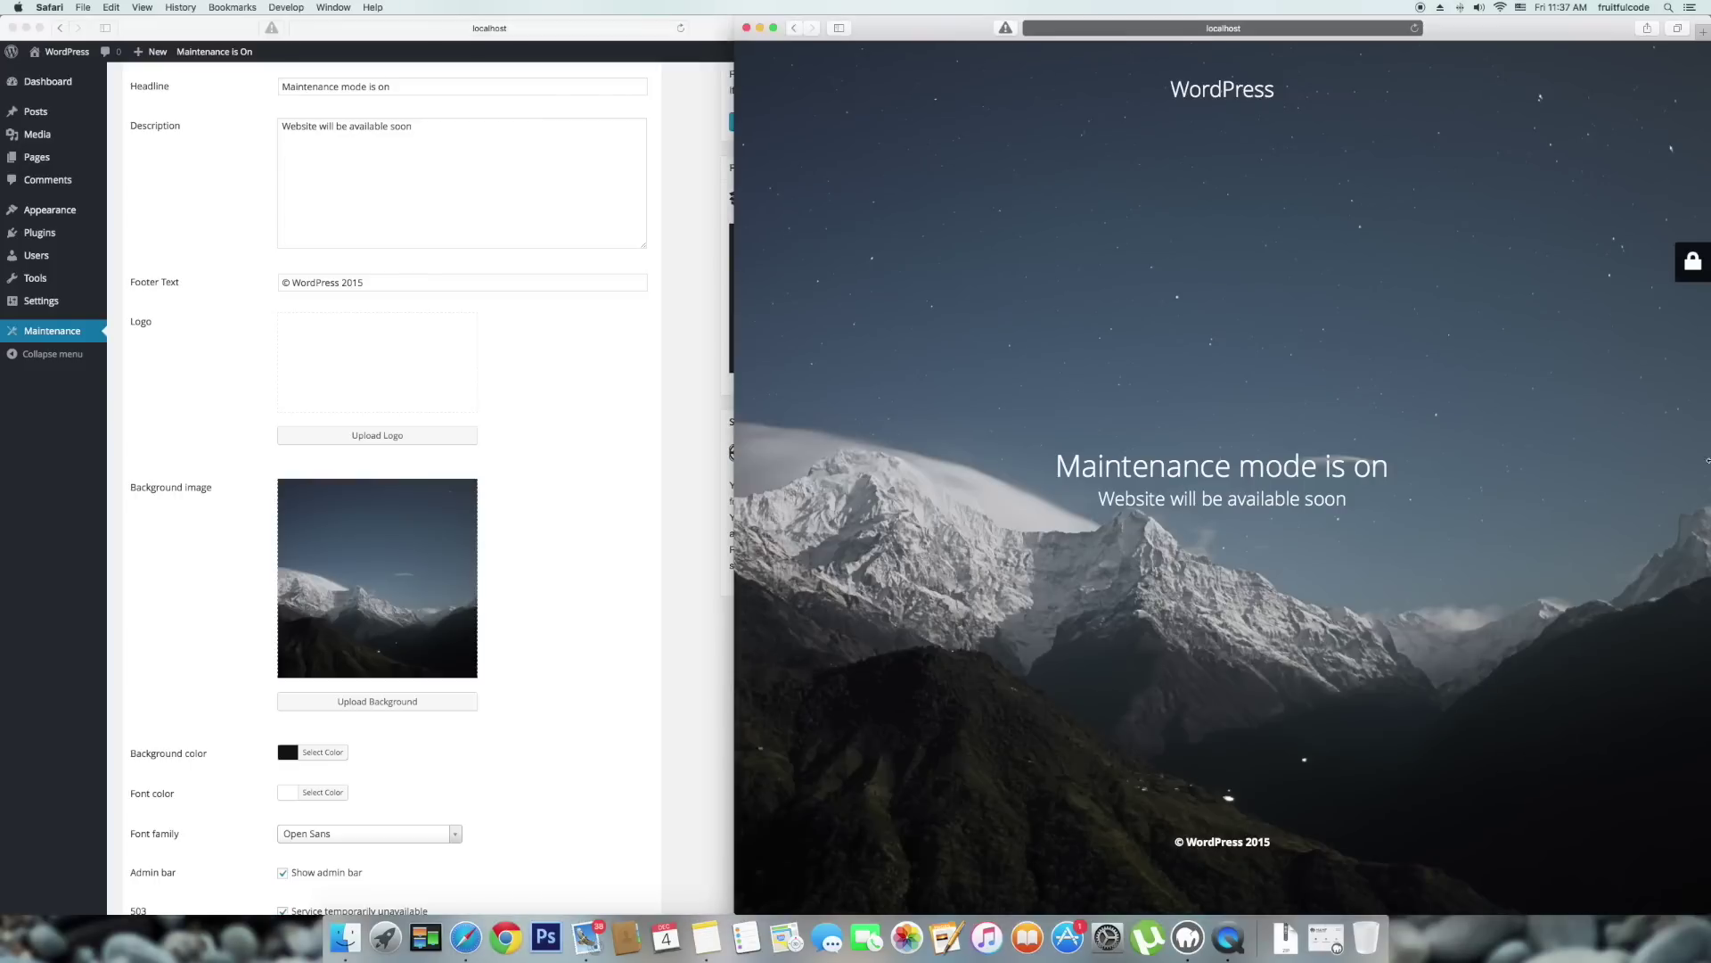
# Check the login panel on the maintenance page preview, then close it.
pyautogui.click(1693, 261)
pyautogui.click(1500, 263)
pyautogui.click(554, 533)
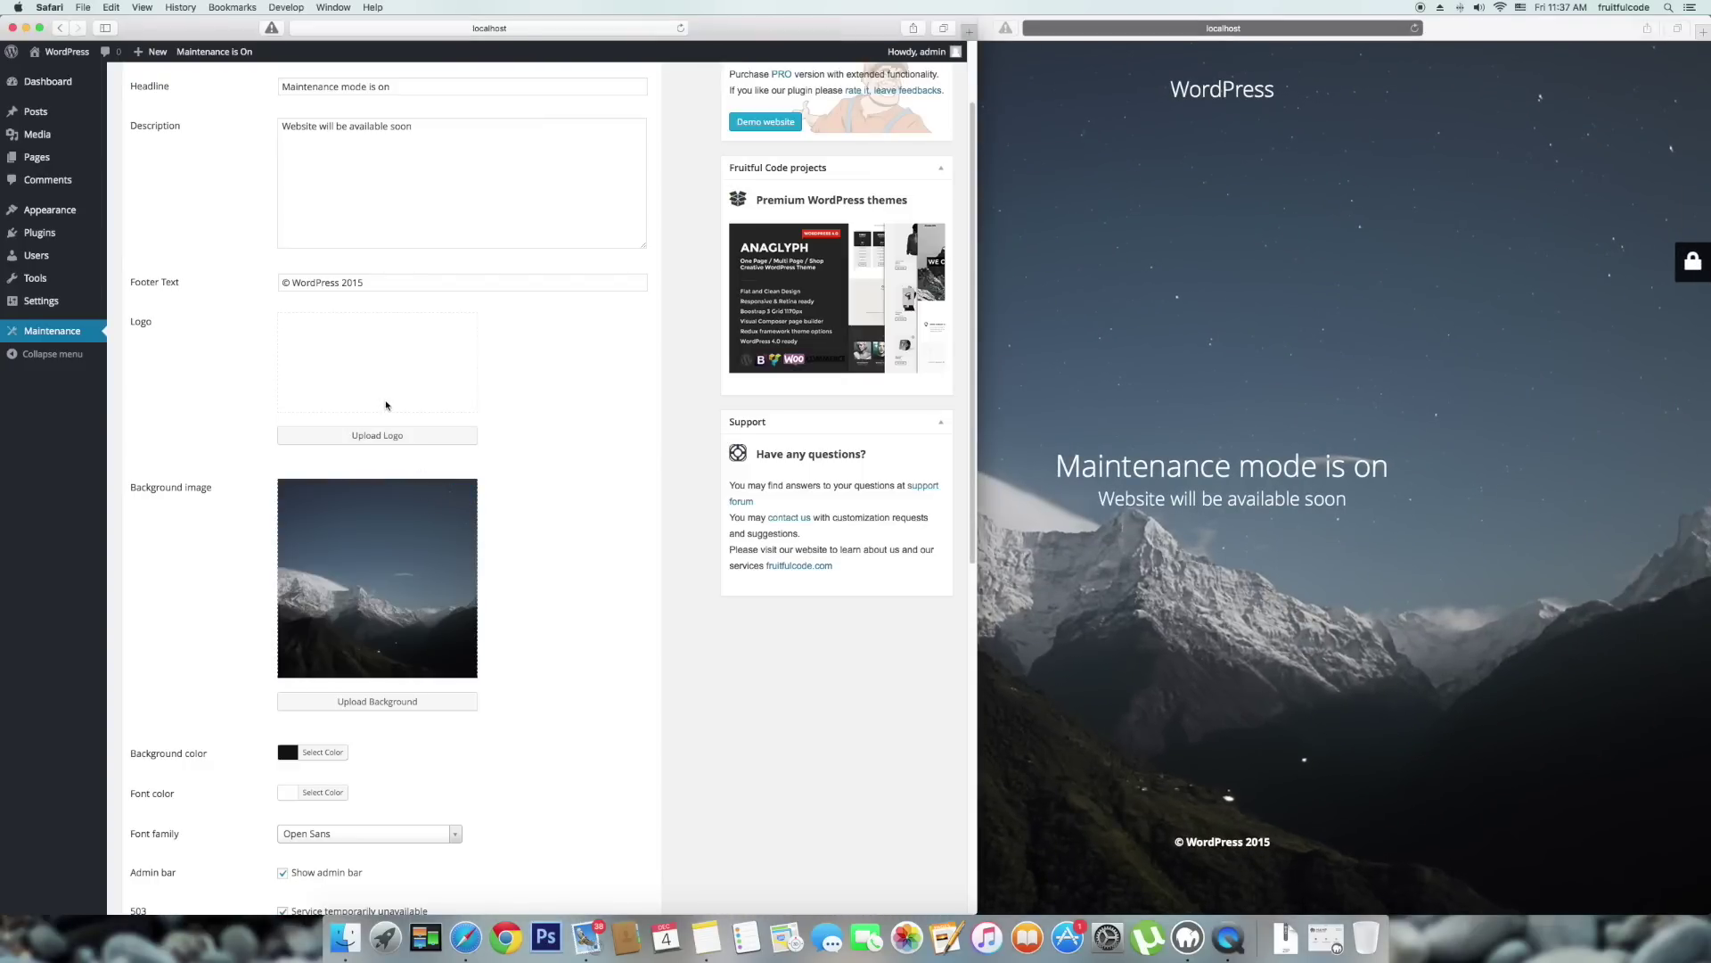
# Set the maintenance page logo to the logo image from the Media Library.
pyautogui.click(387, 437)
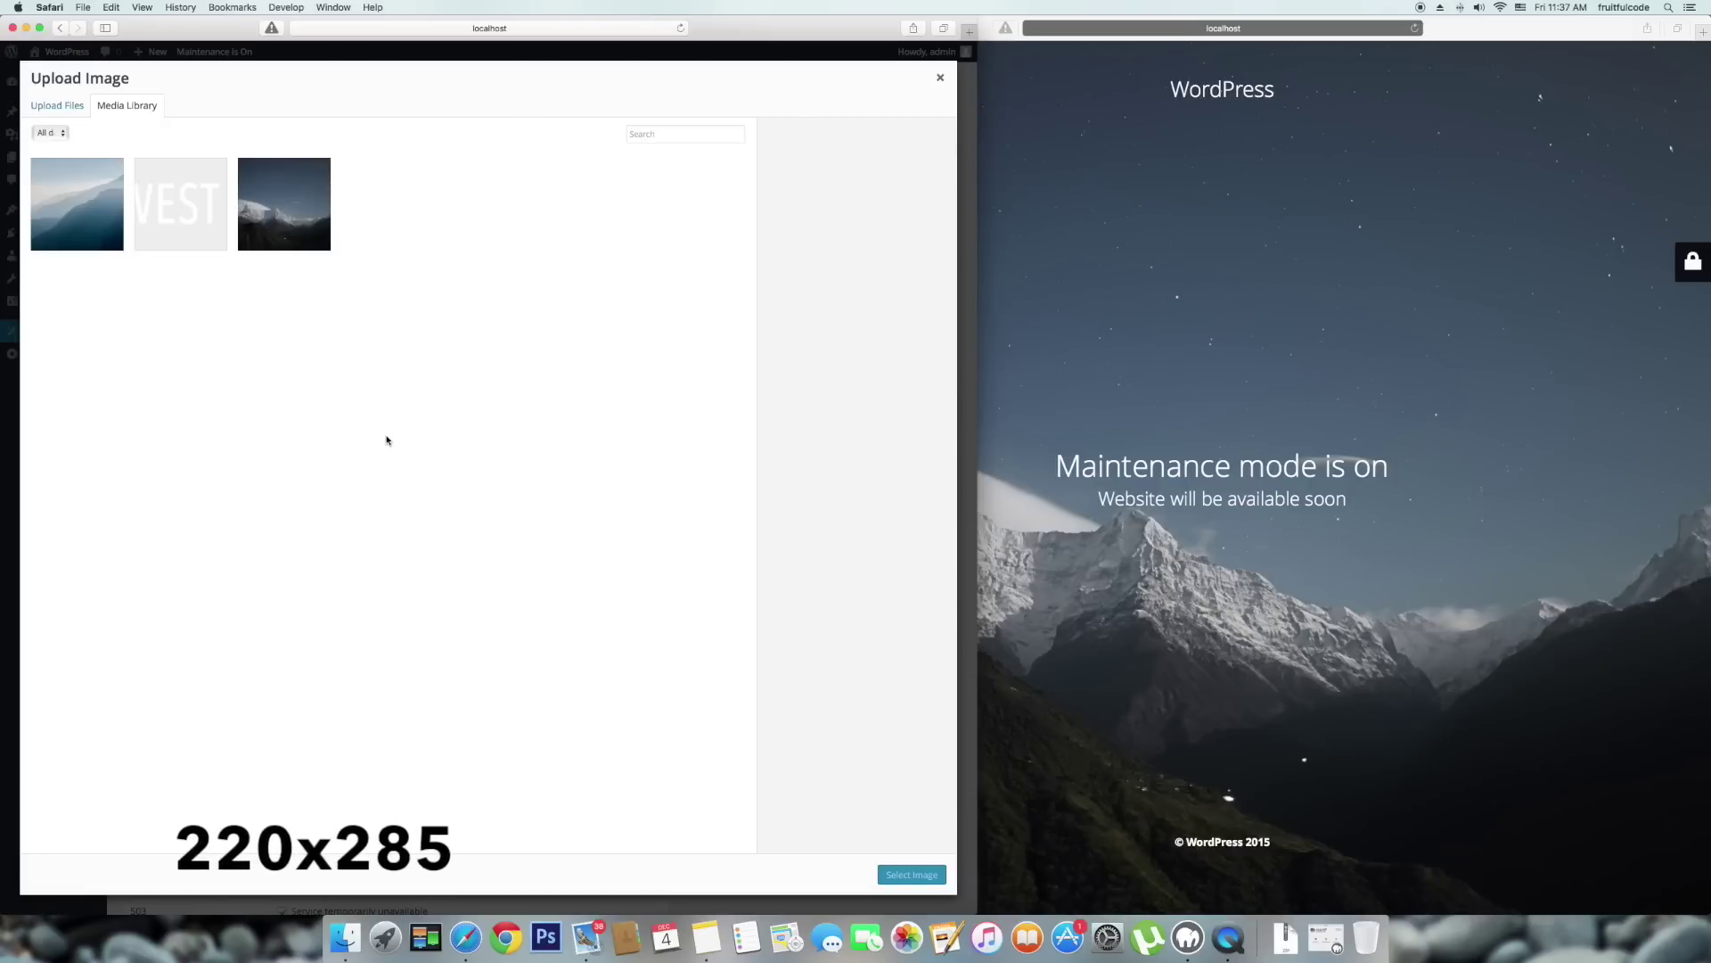
pyautogui.click(184, 205)
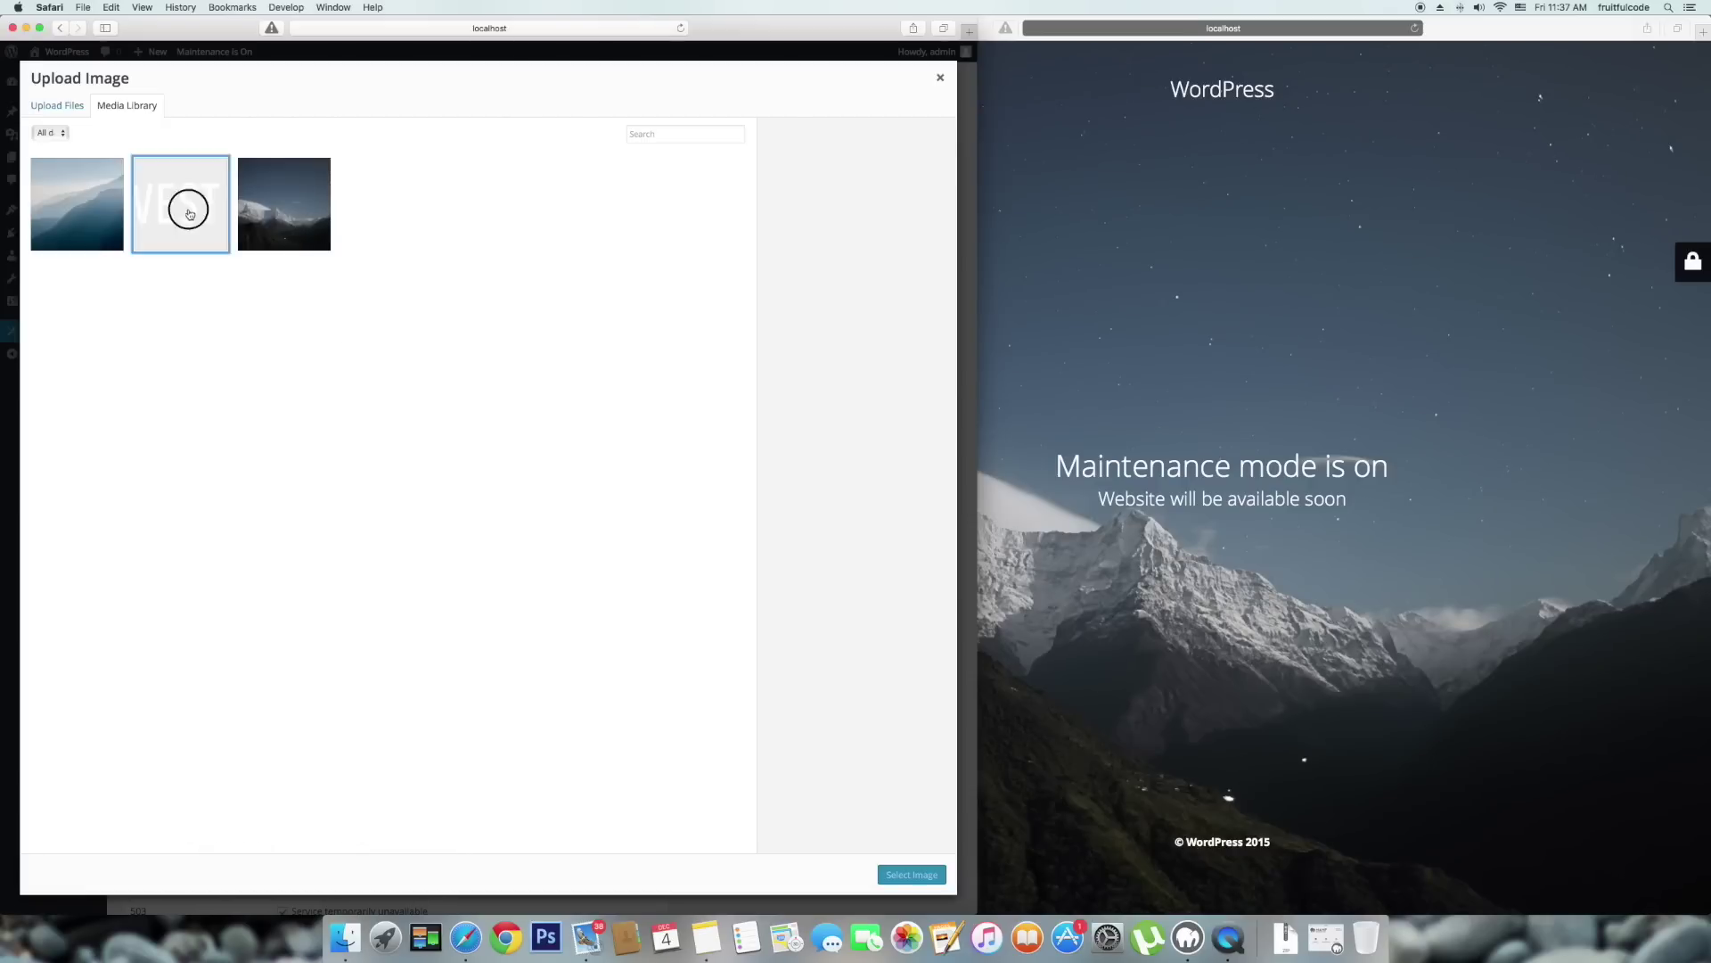
pyautogui.click(933, 871)
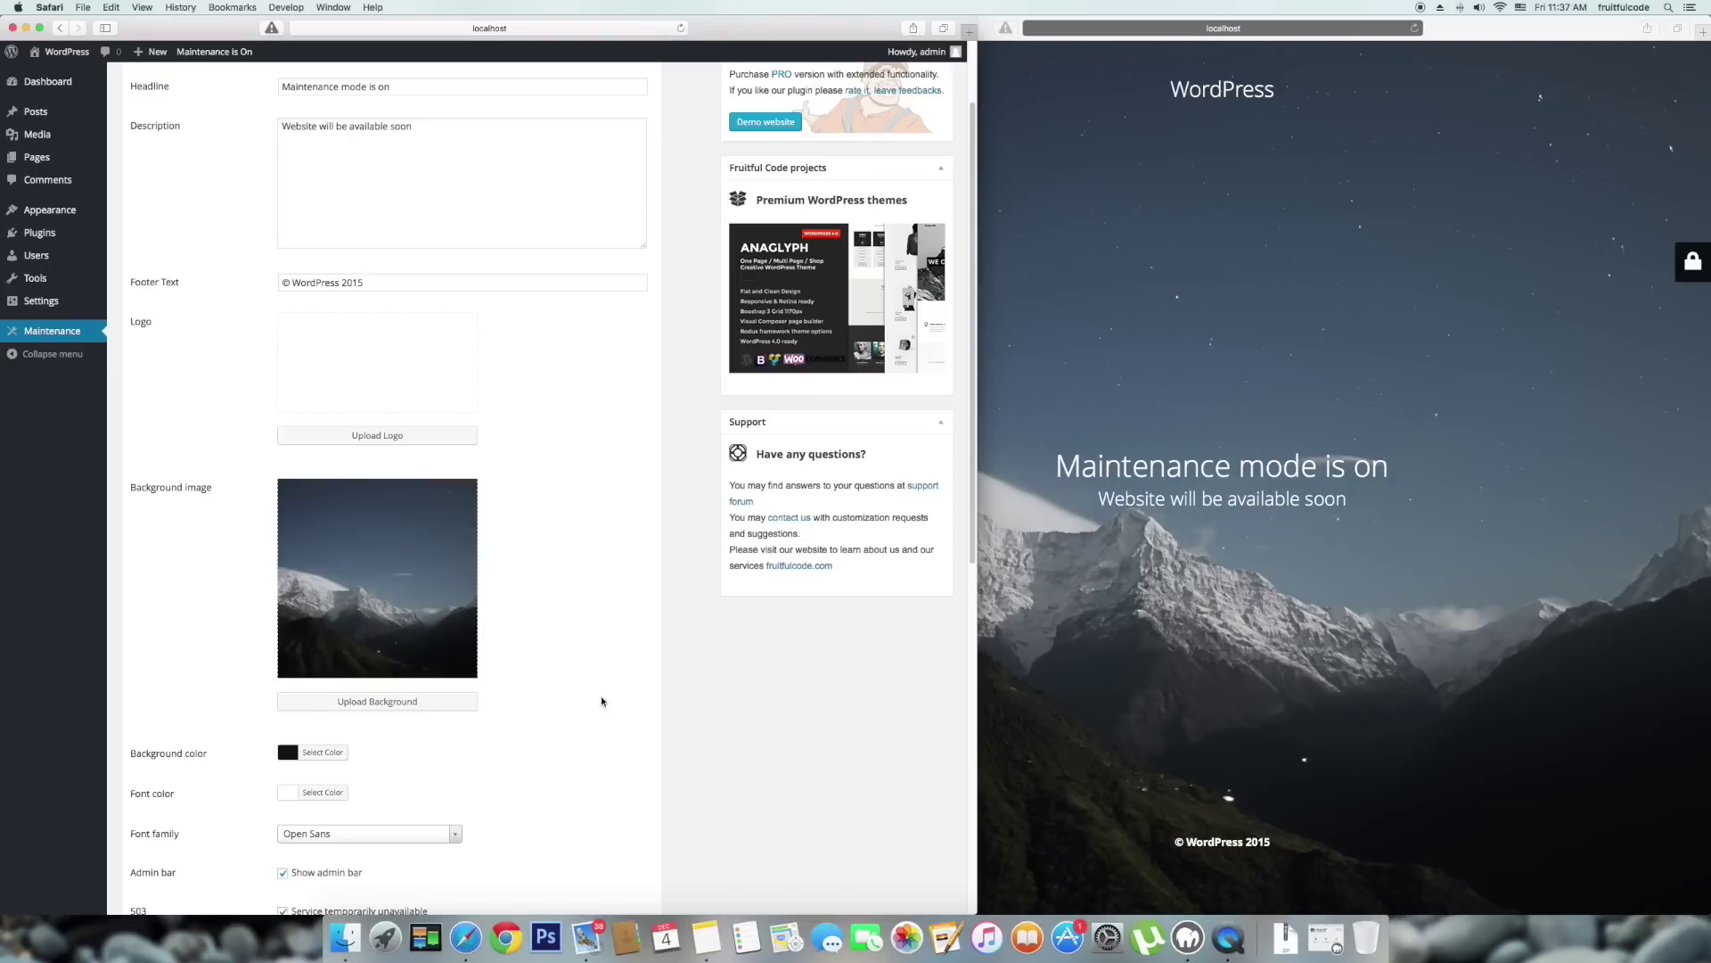
pyautogui.scroll(-1, 566, 609)
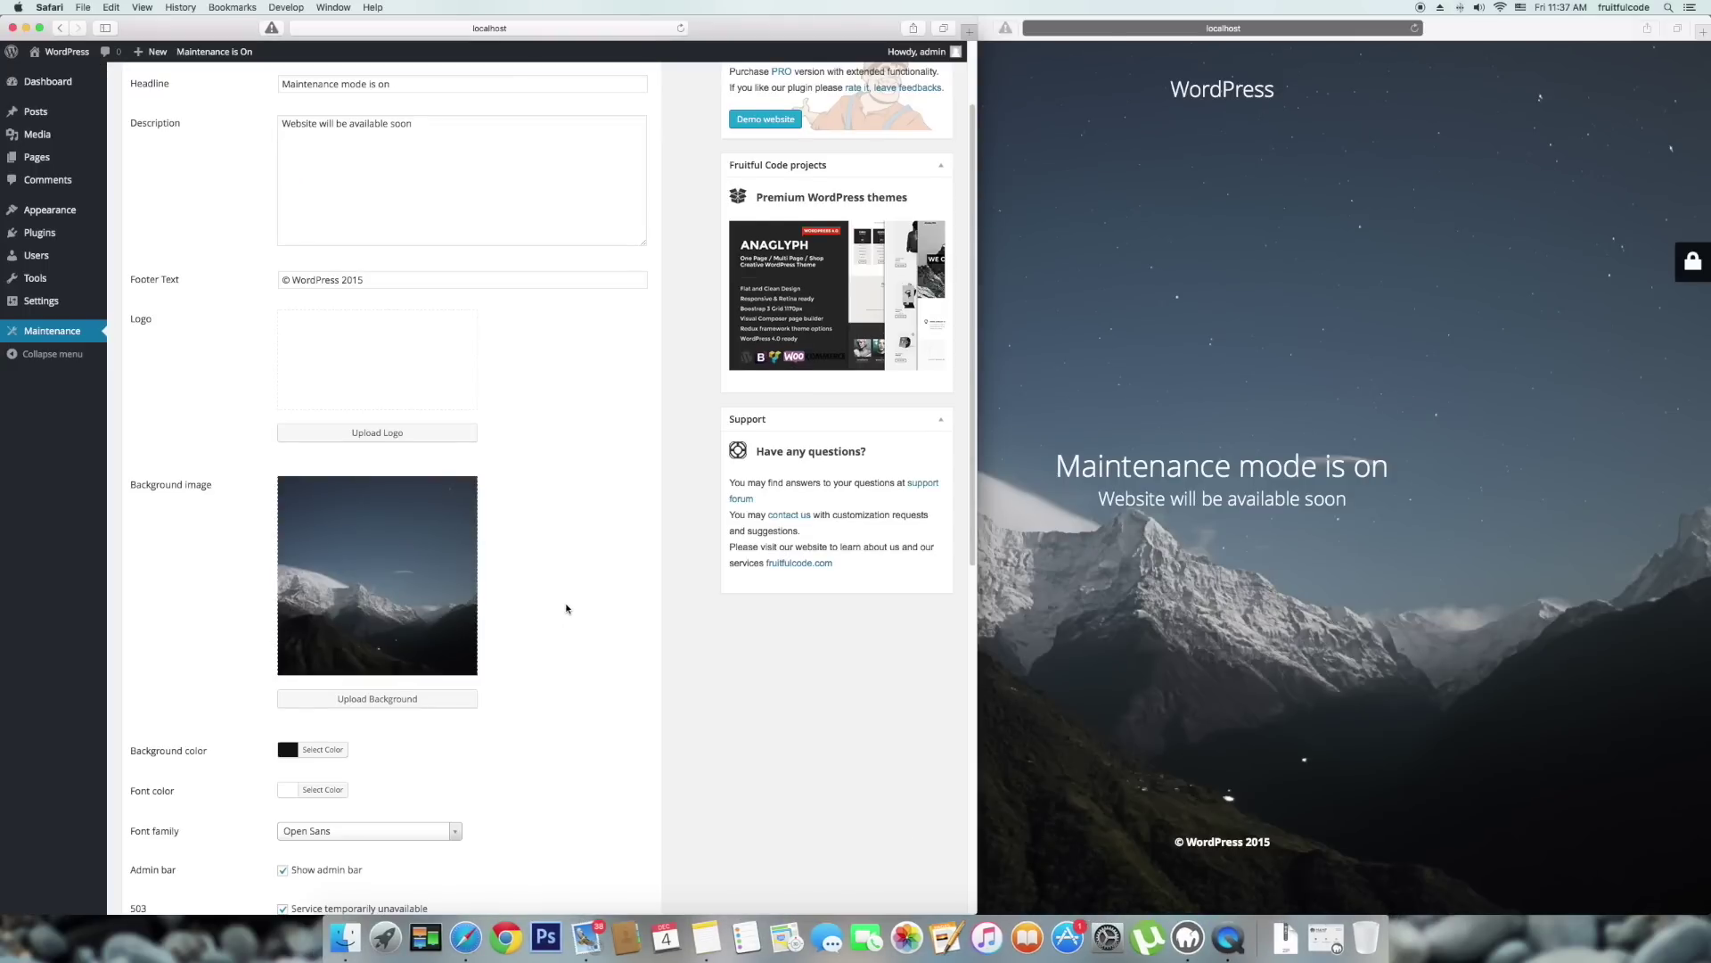
pyautogui.scroll(-1, 566, 609)
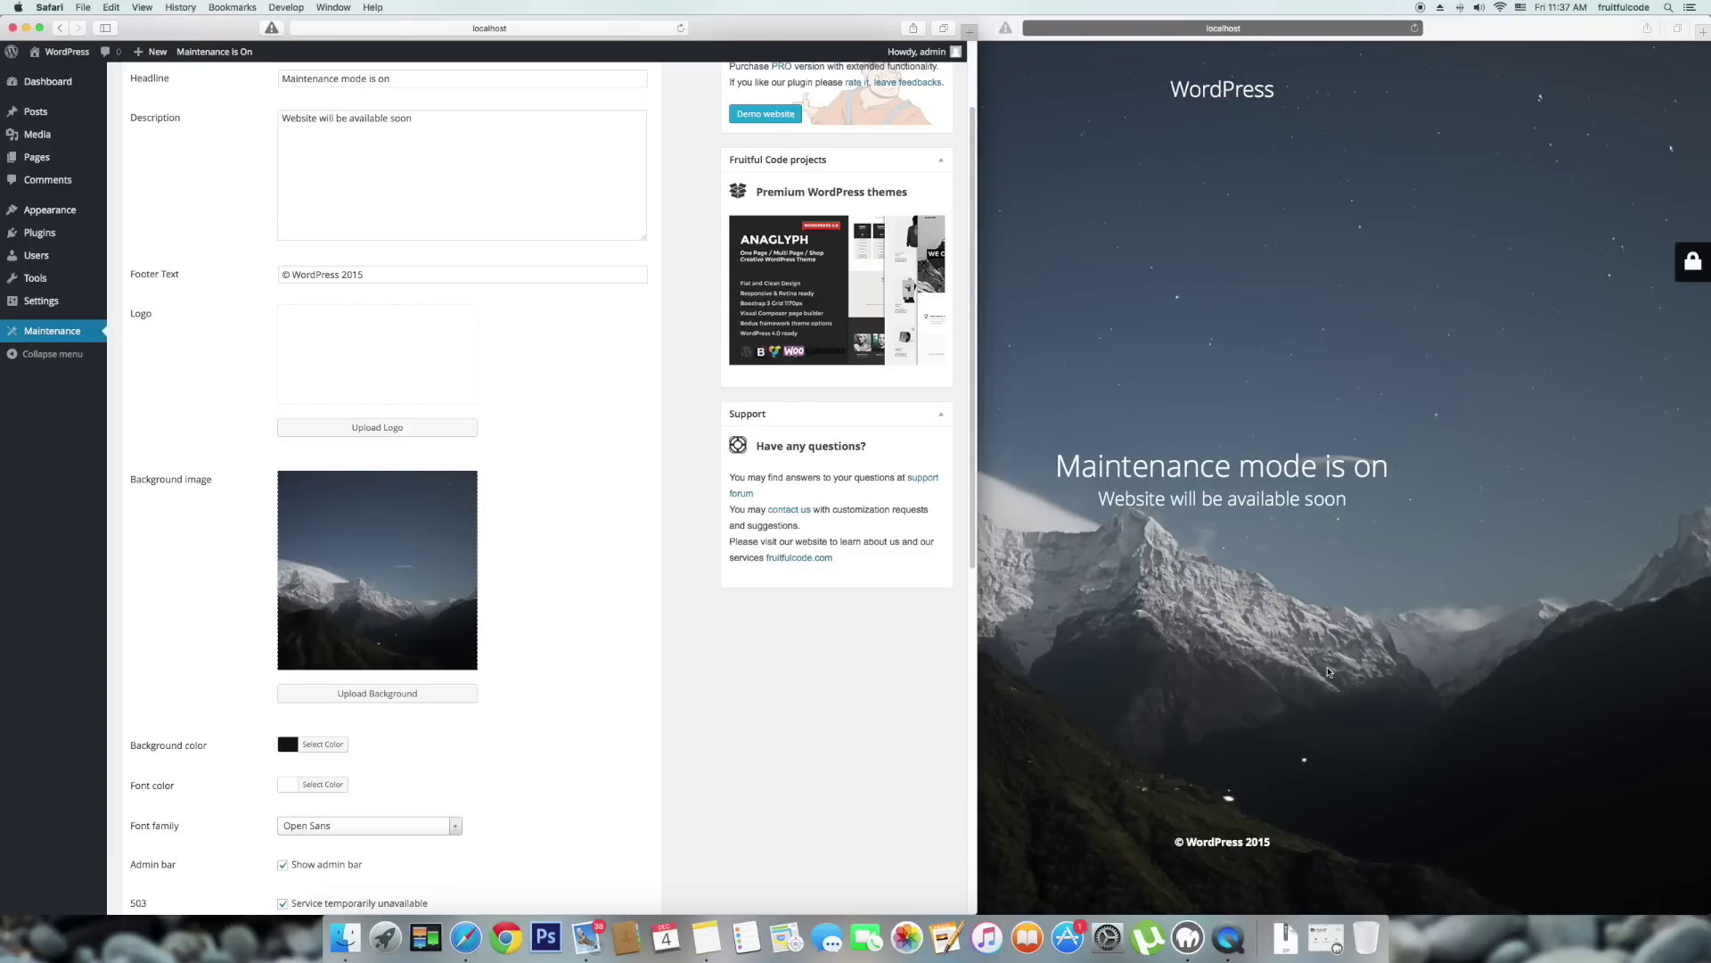
pyautogui.click(1328, 672)
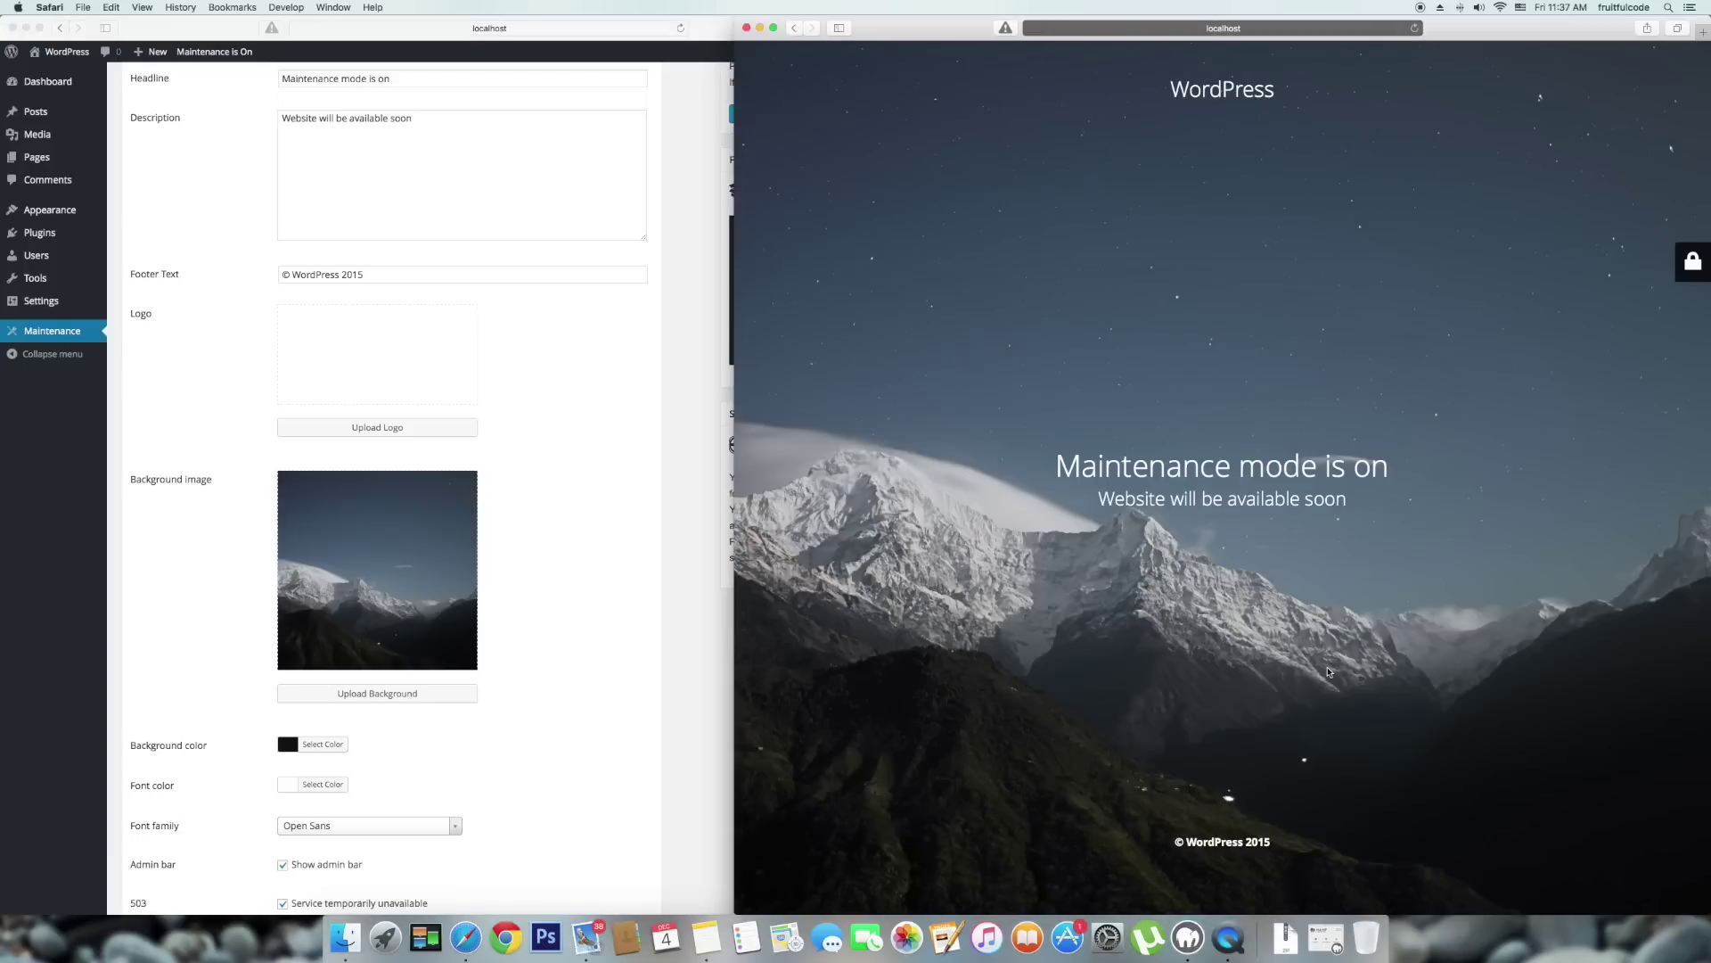
pyautogui.click(640, 627)
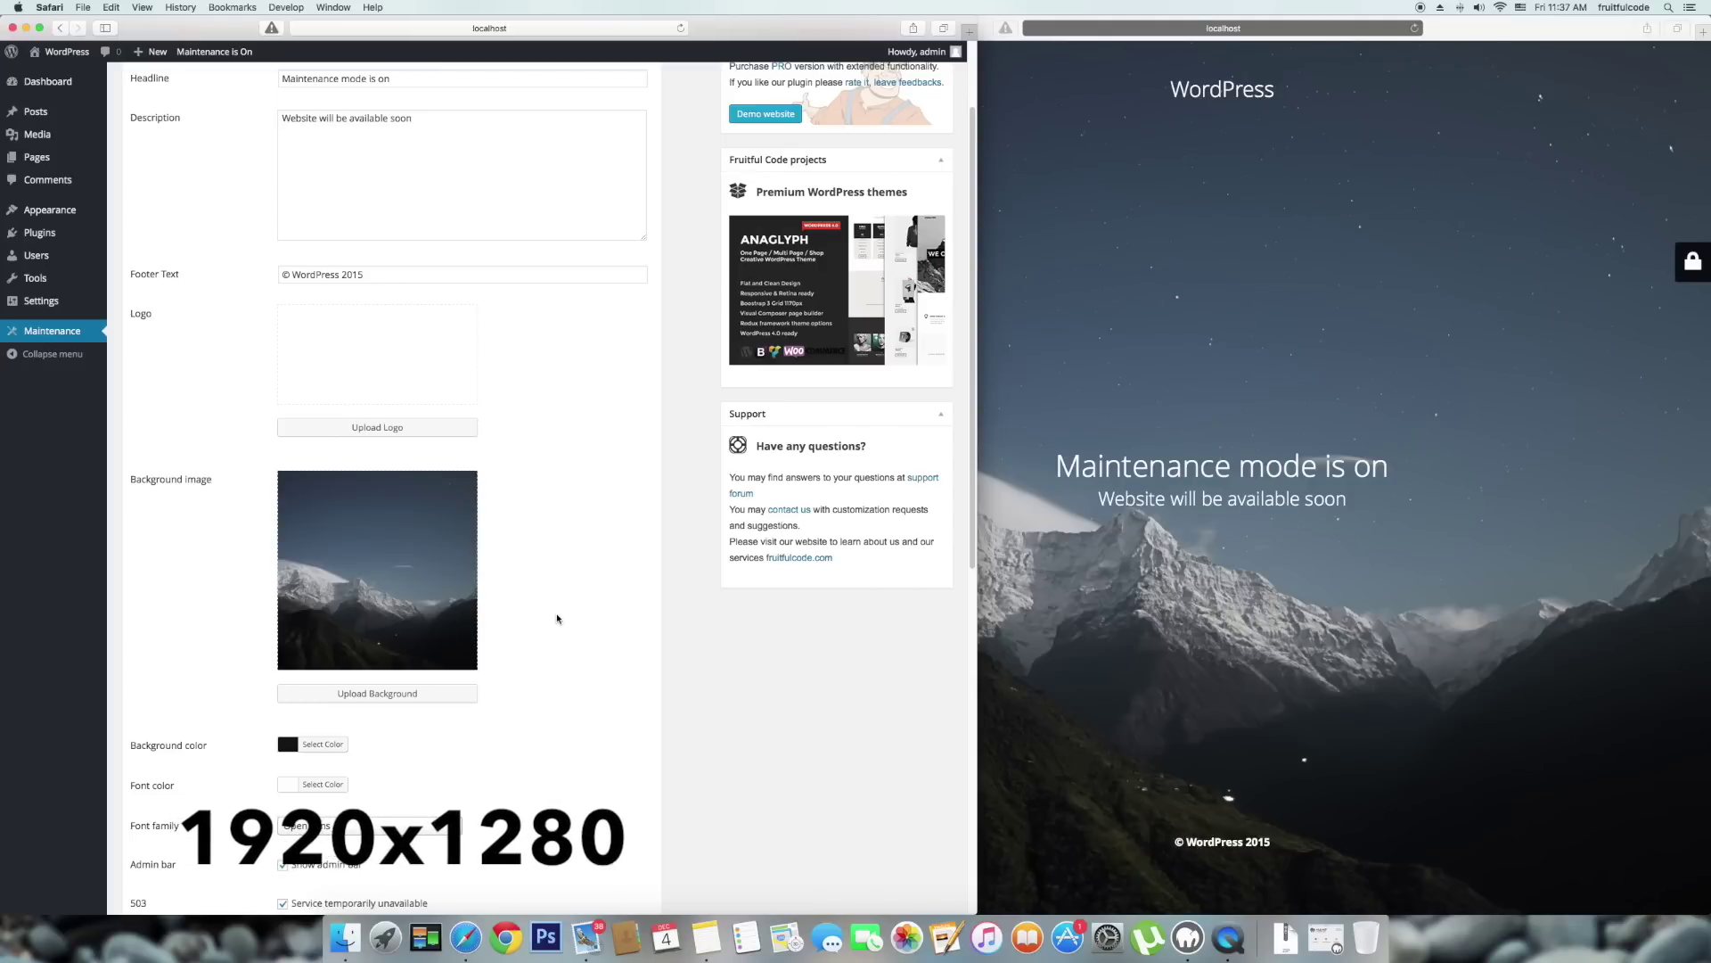
# Replace the background image with the misty blue mountain photo from the Media Library.
pyautogui.click(377, 693)
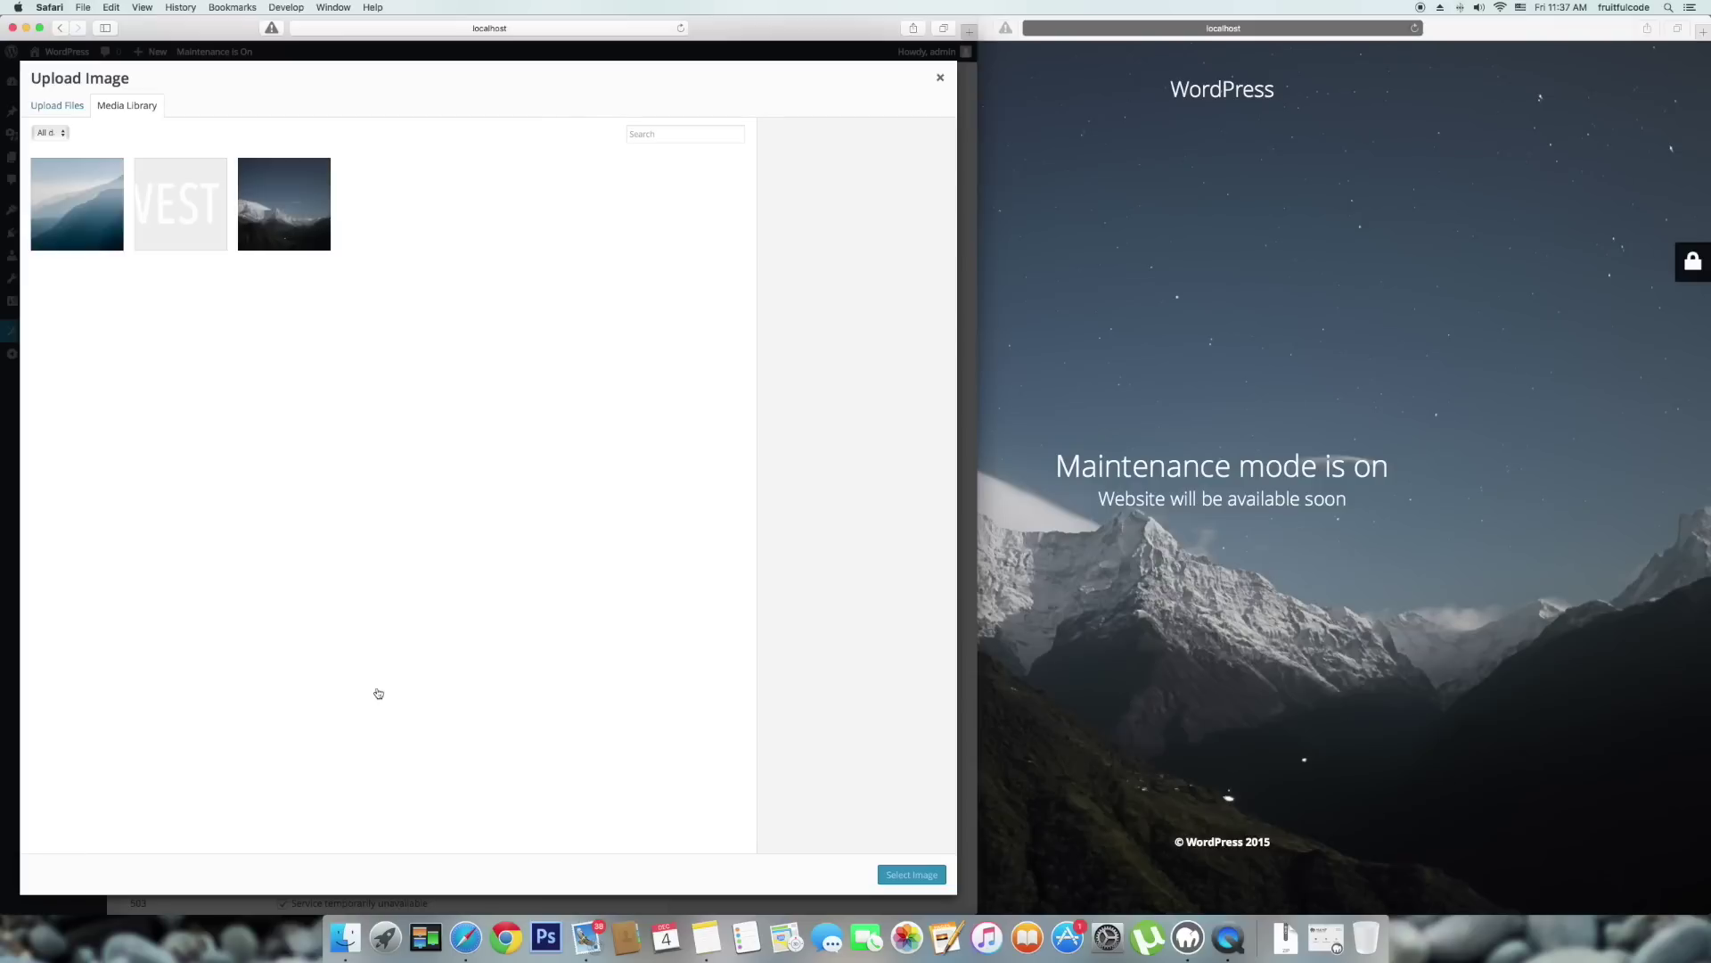
pyautogui.click(101, 207)
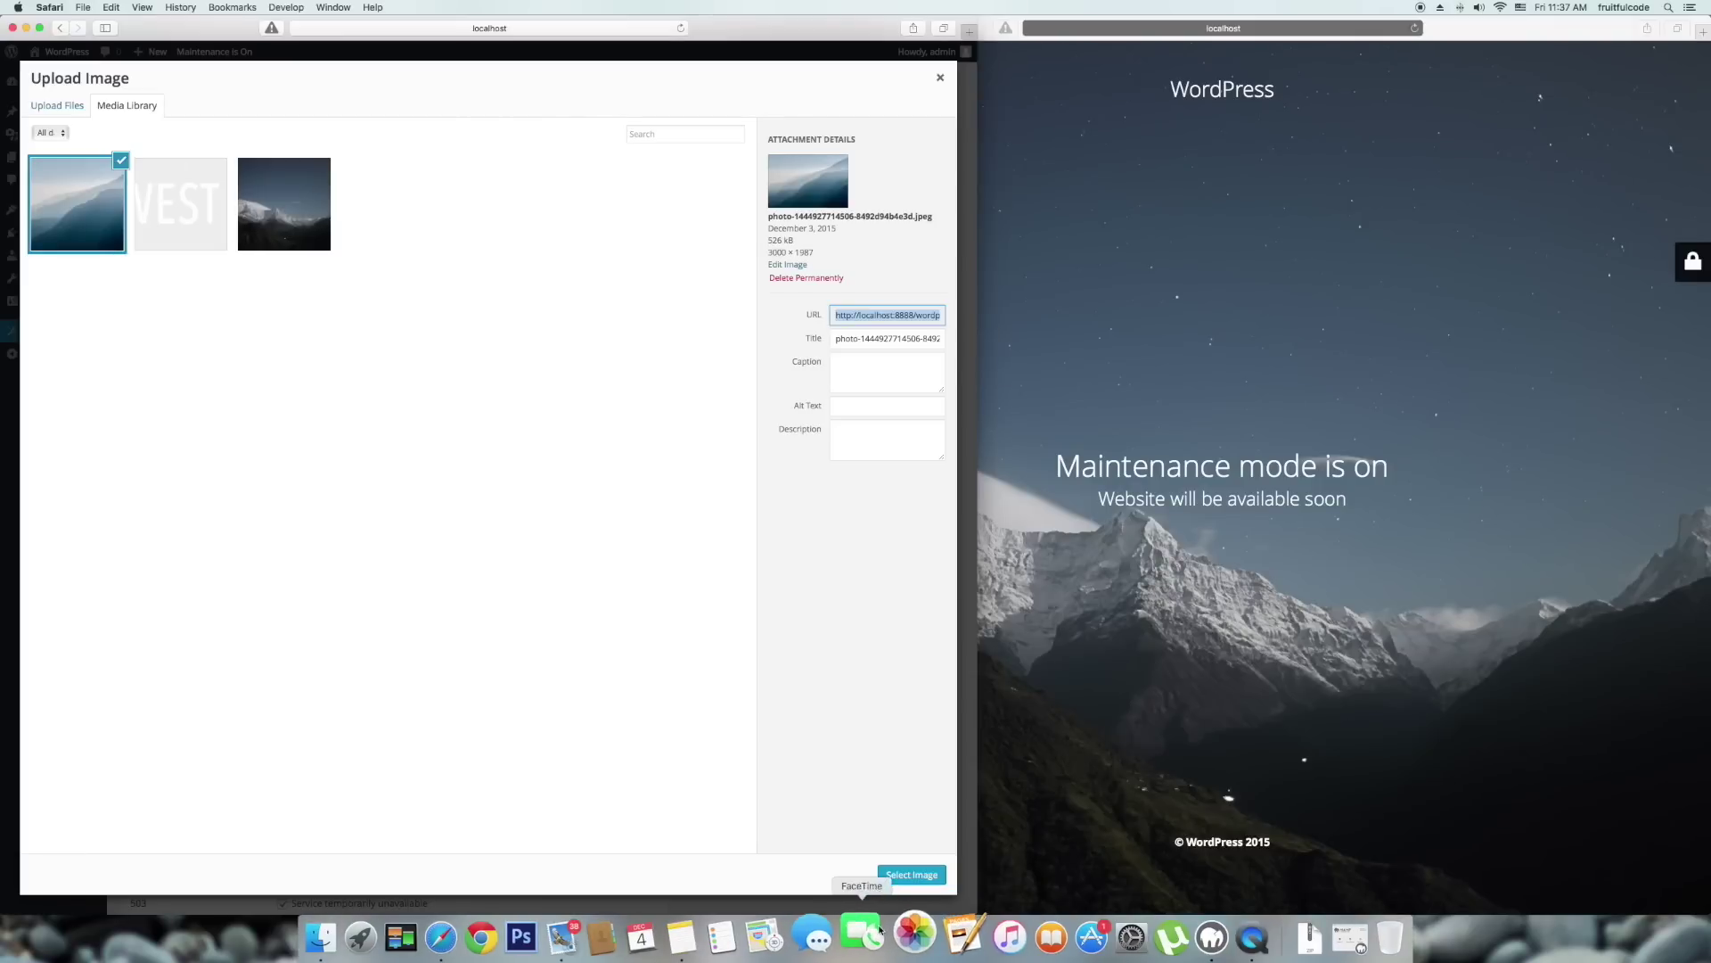
pyautogui.click(918, 876)
pyautogui.scroll(-2, 439, 713)
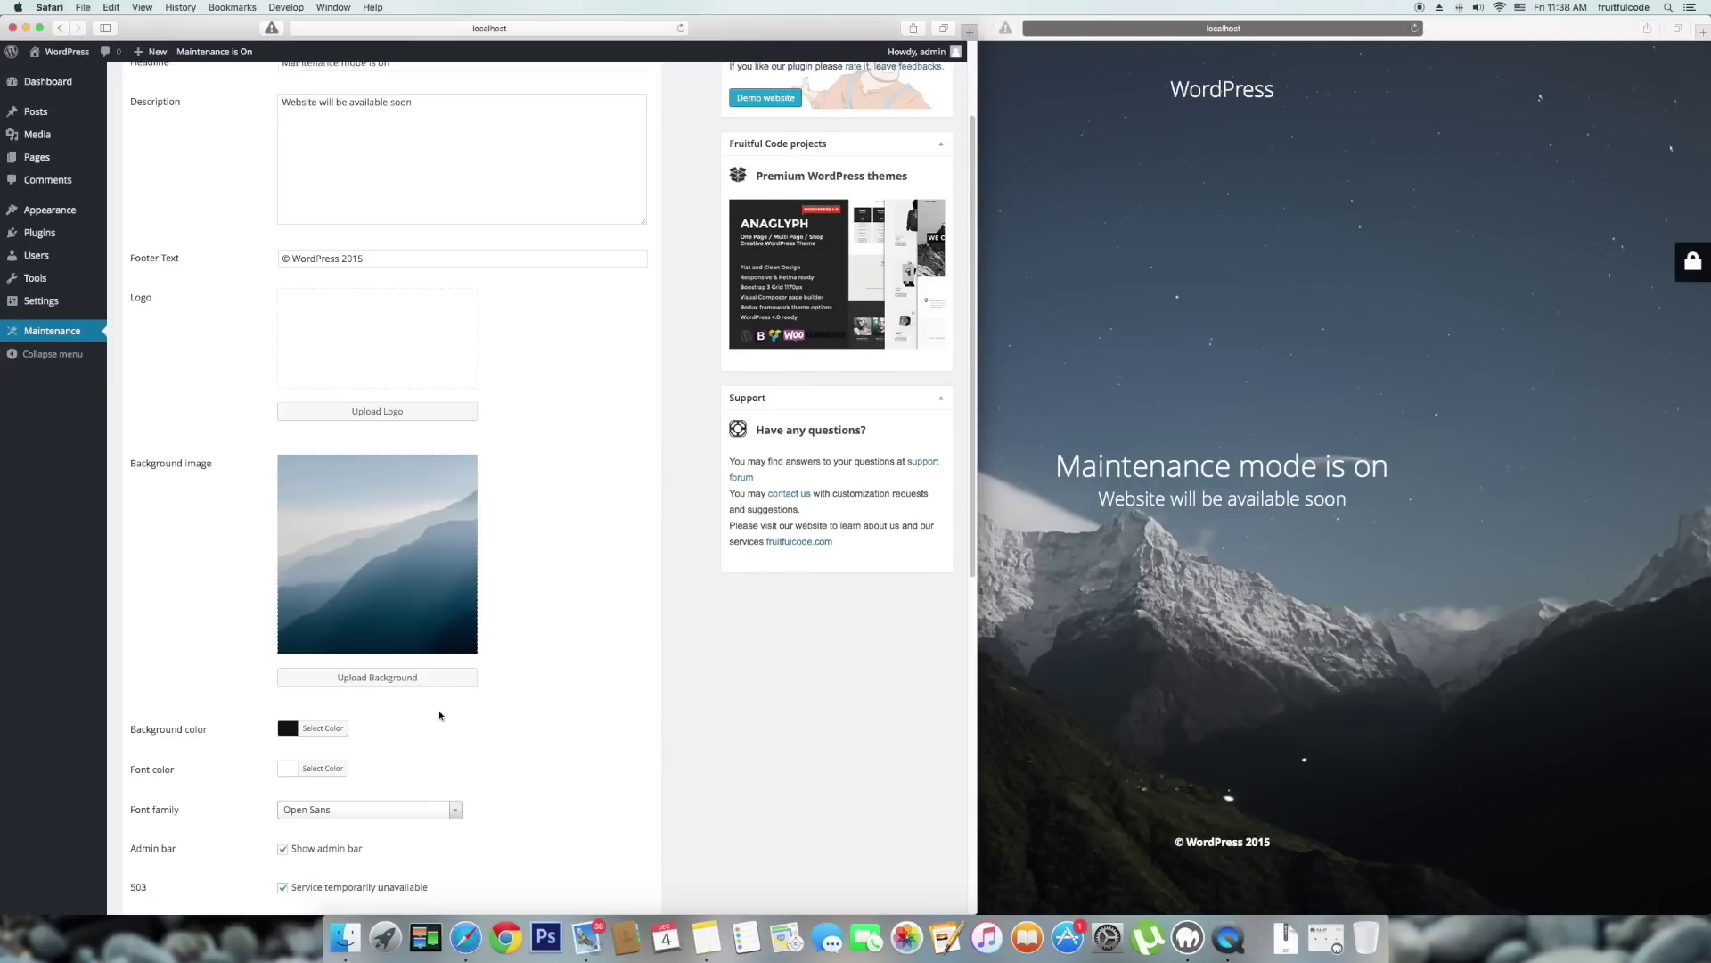
pyautogui.scroll(-2, 438, 714)
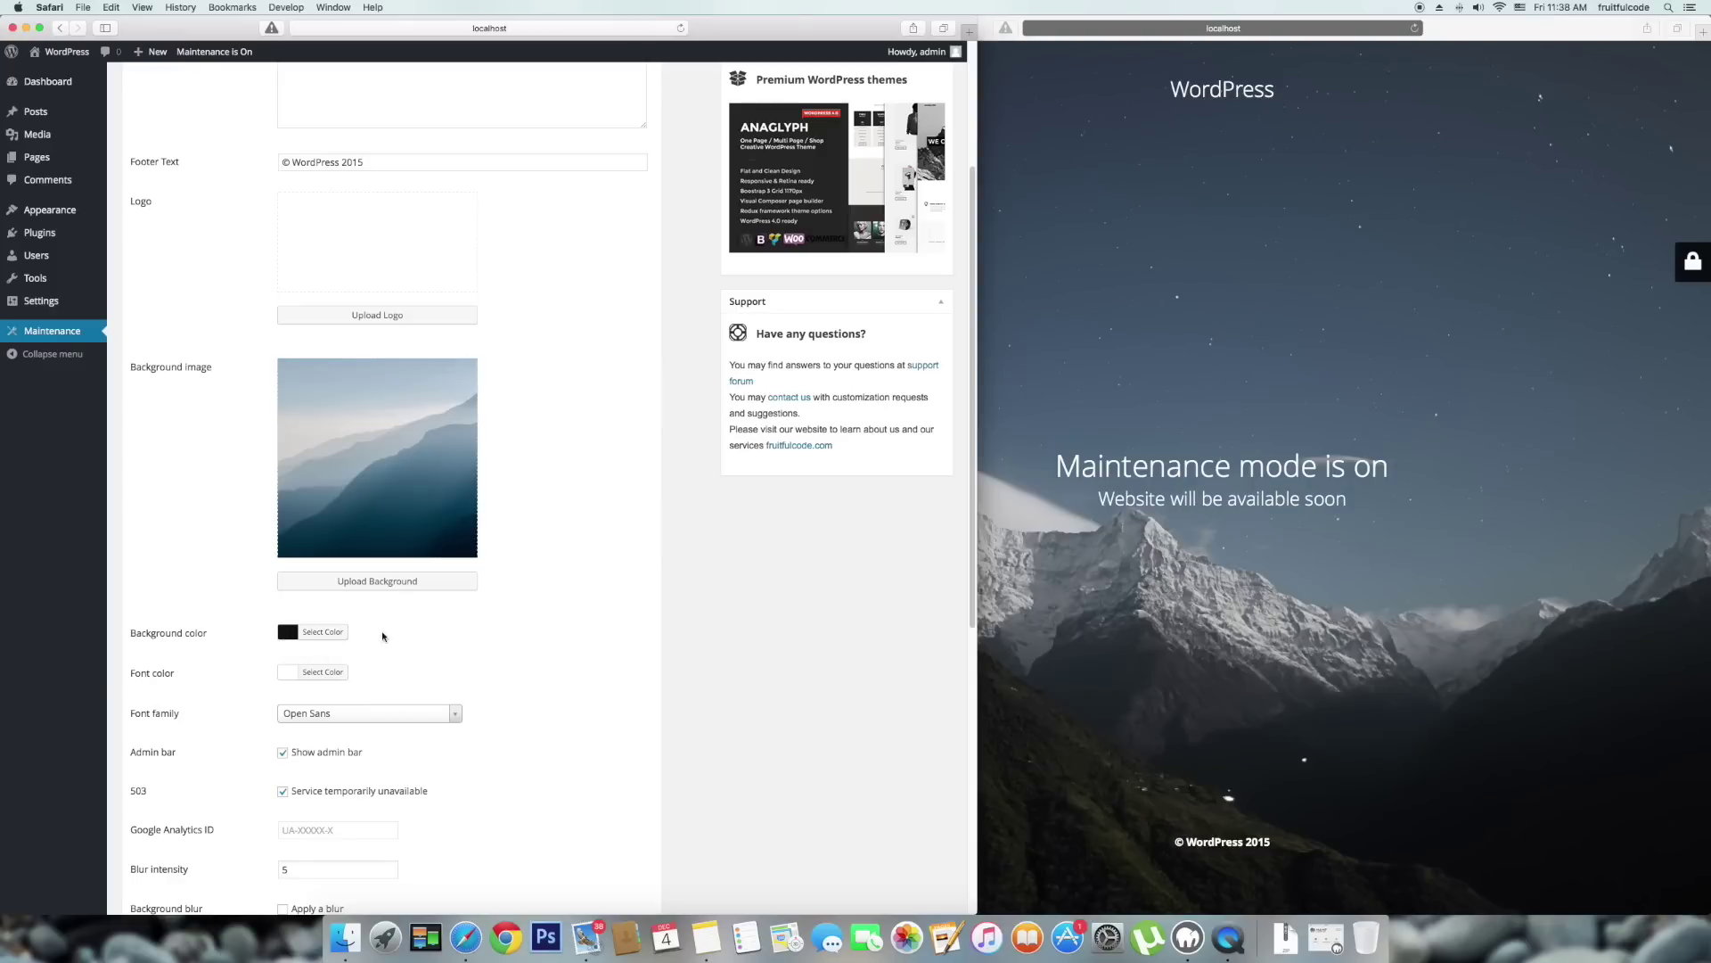
# Look over the background and font colour choices, leaving them unchanged.
pyautogui.click(288, 633)
pyautogui.click(288, 633)
pyautogui.click(287, 671)
pyautogui.click(287, 671)
pyautogui.scroll(-2, 349, 677)
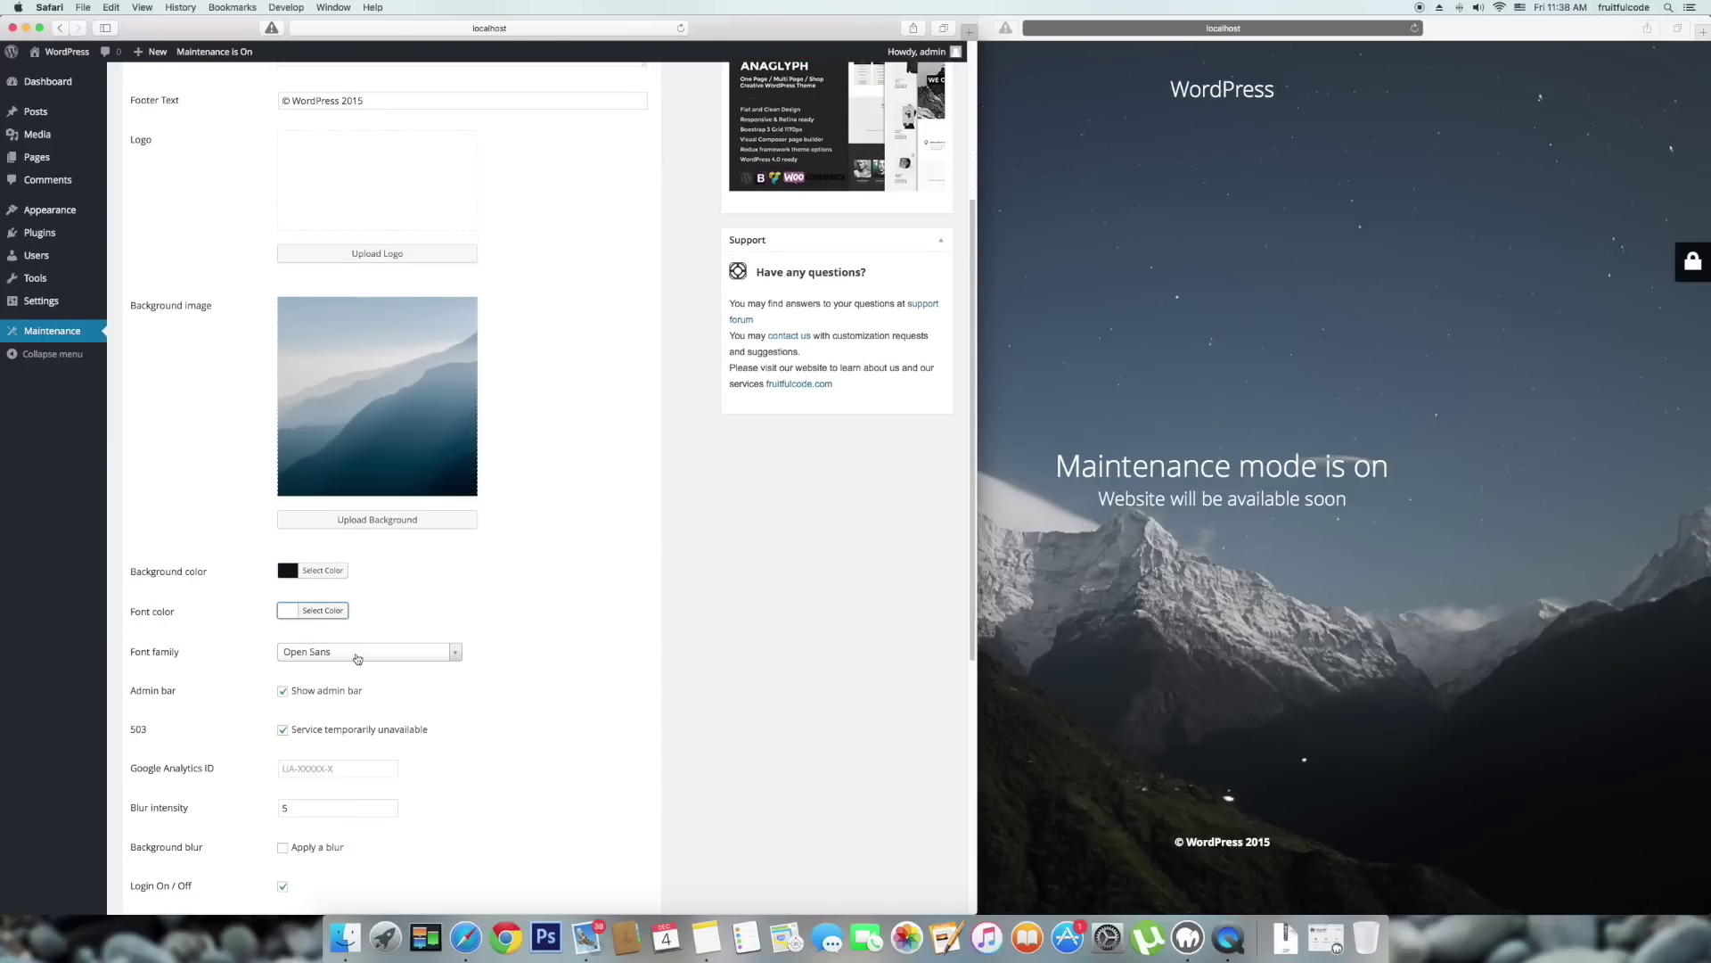
pyautogui.scroll(-3, 361, 655)
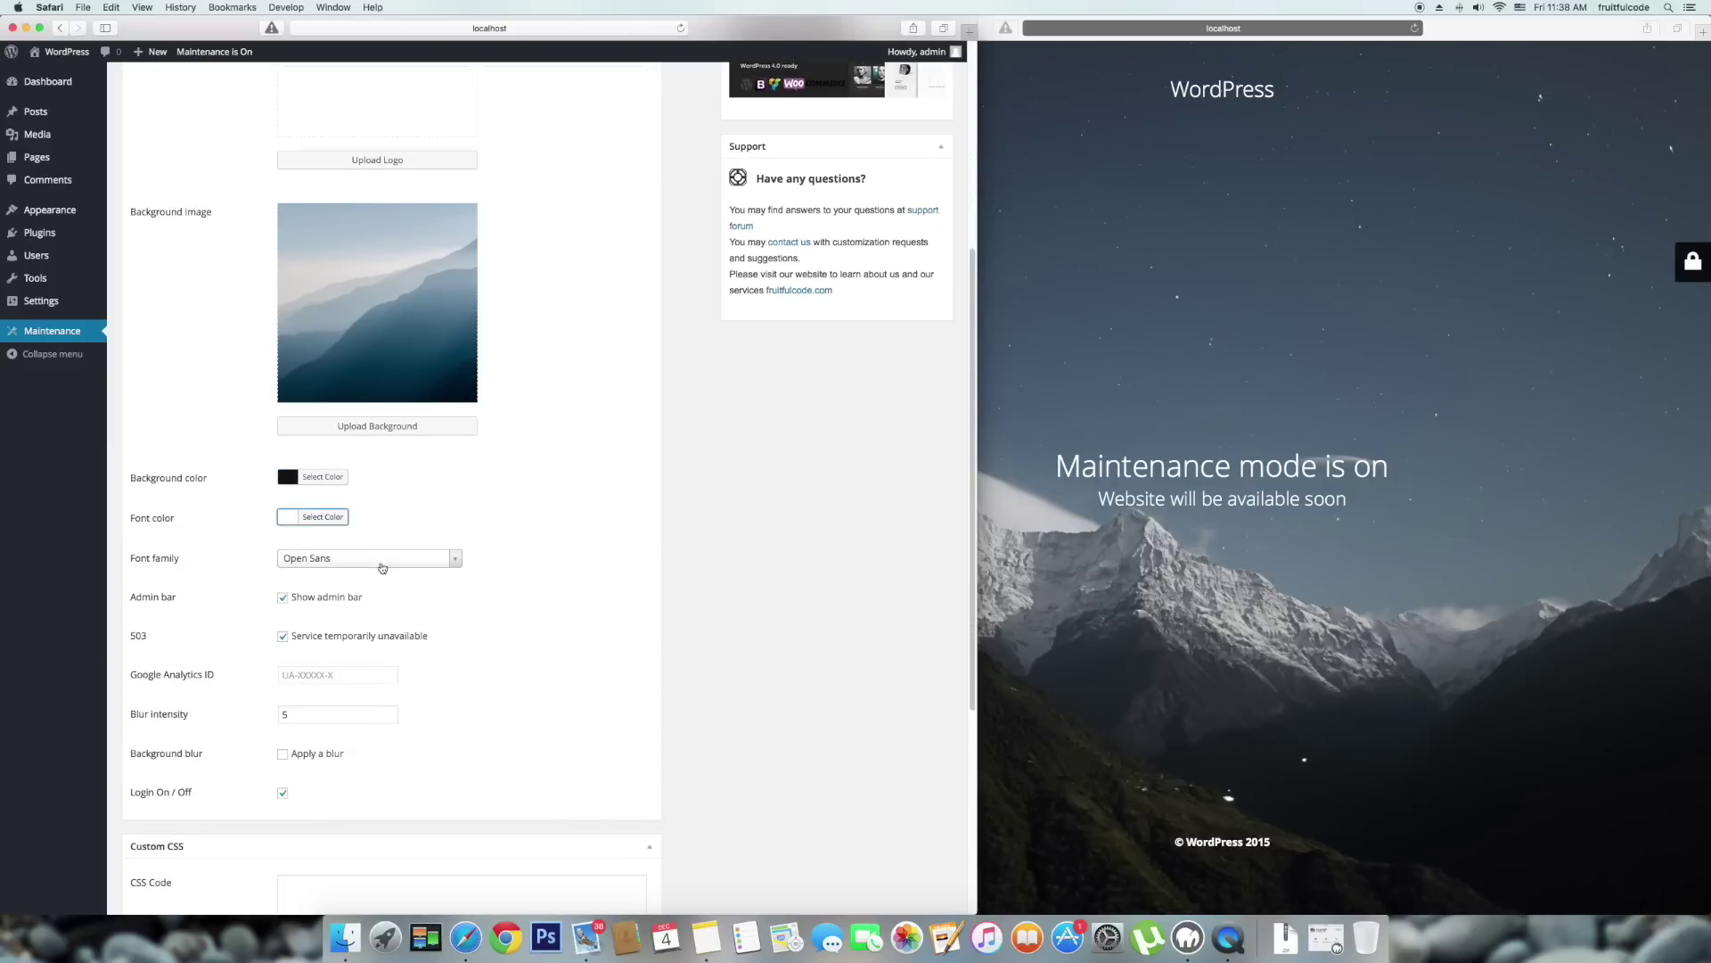
# Set the font family to Montserrat by searching 'monts'.
pyautogui.click(383, 560)
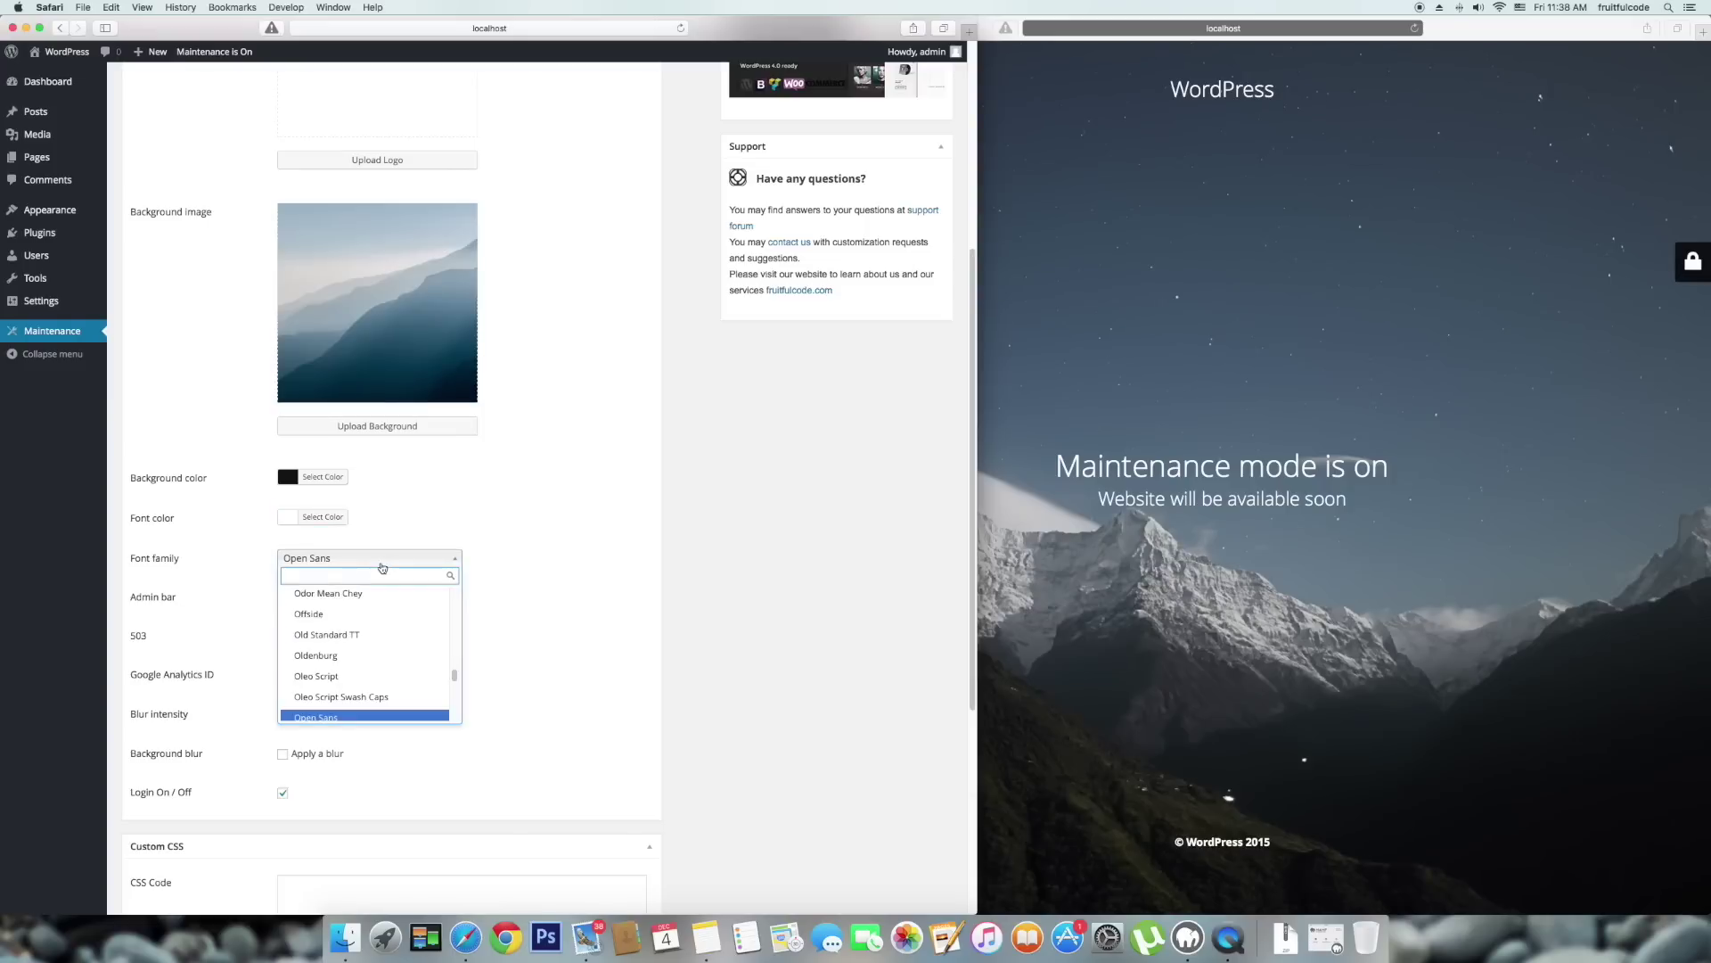
pyautogui.write('monts')
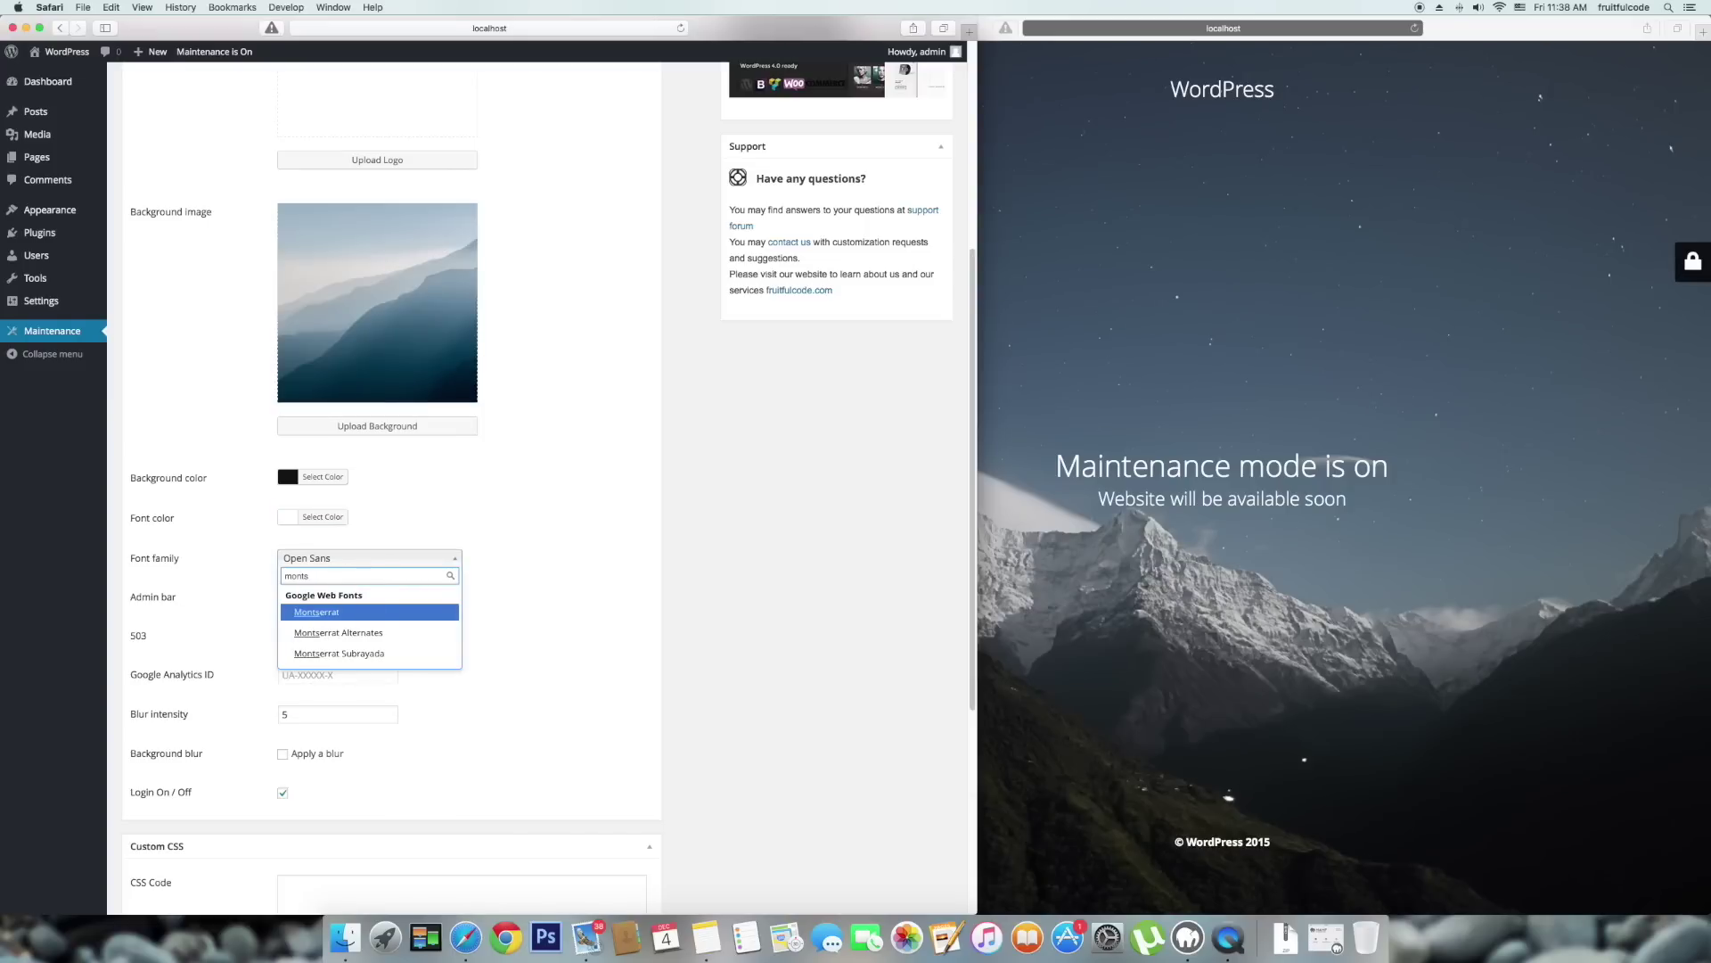
pyautogui.press('Return')
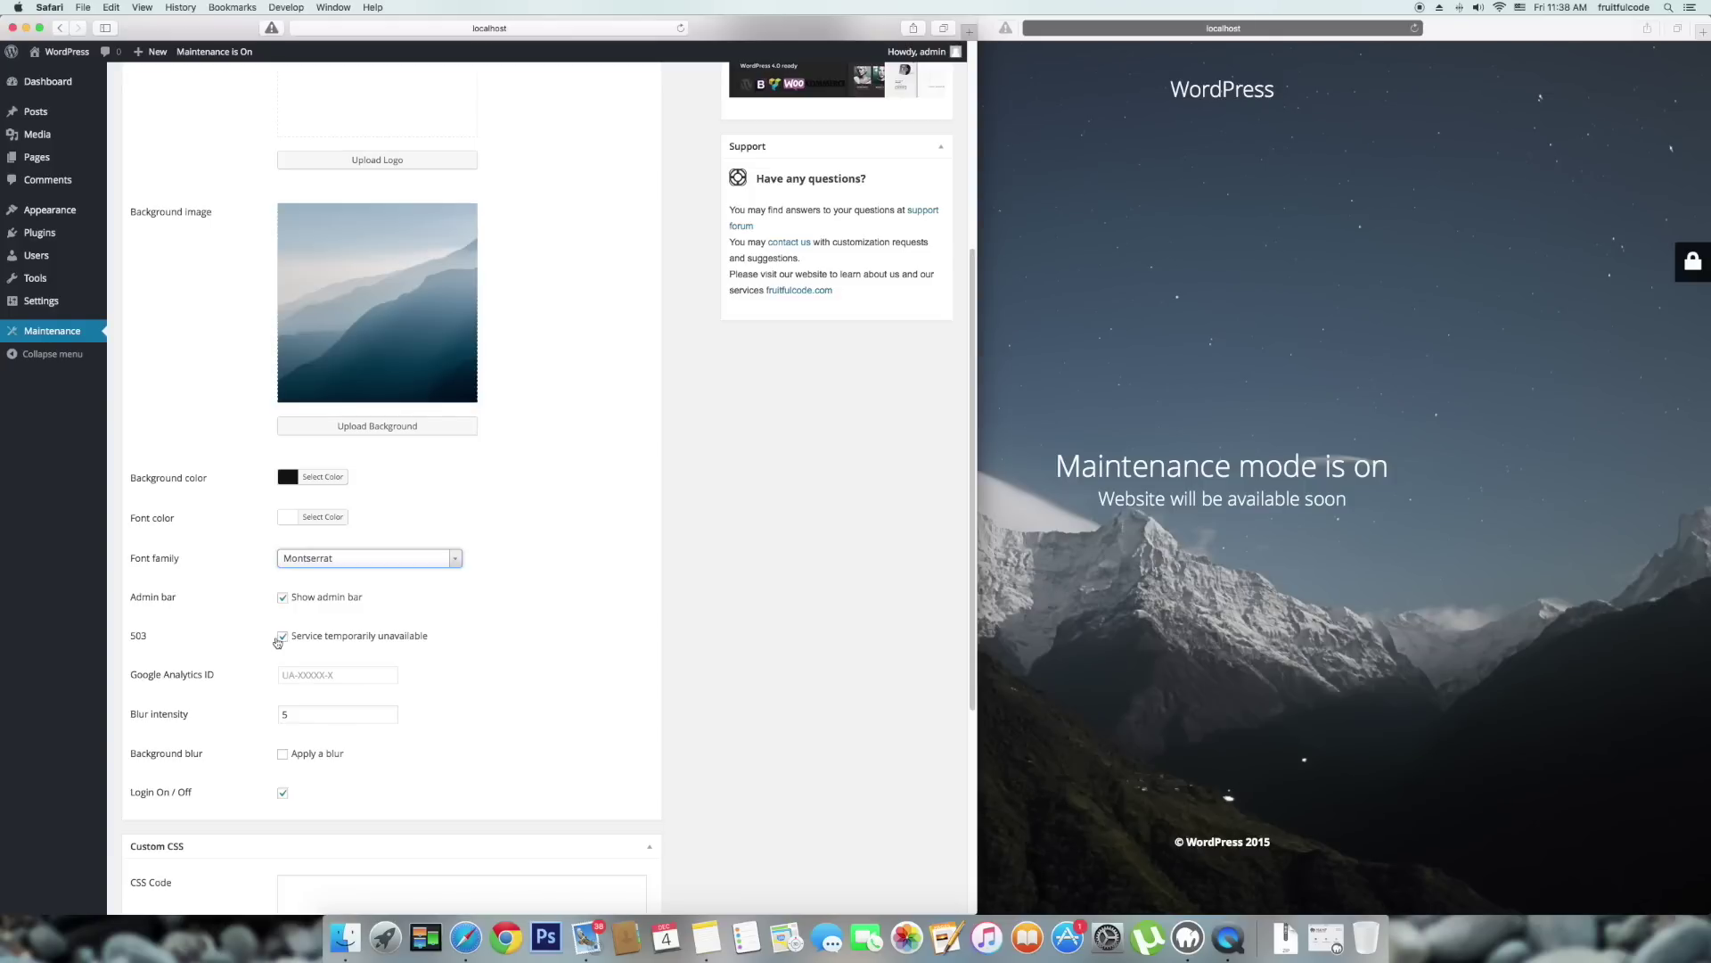
# Turn off the 503 status, set Google Analytics ID UA-000000-2, and save the settings.
pyautogui.click(272, 669)
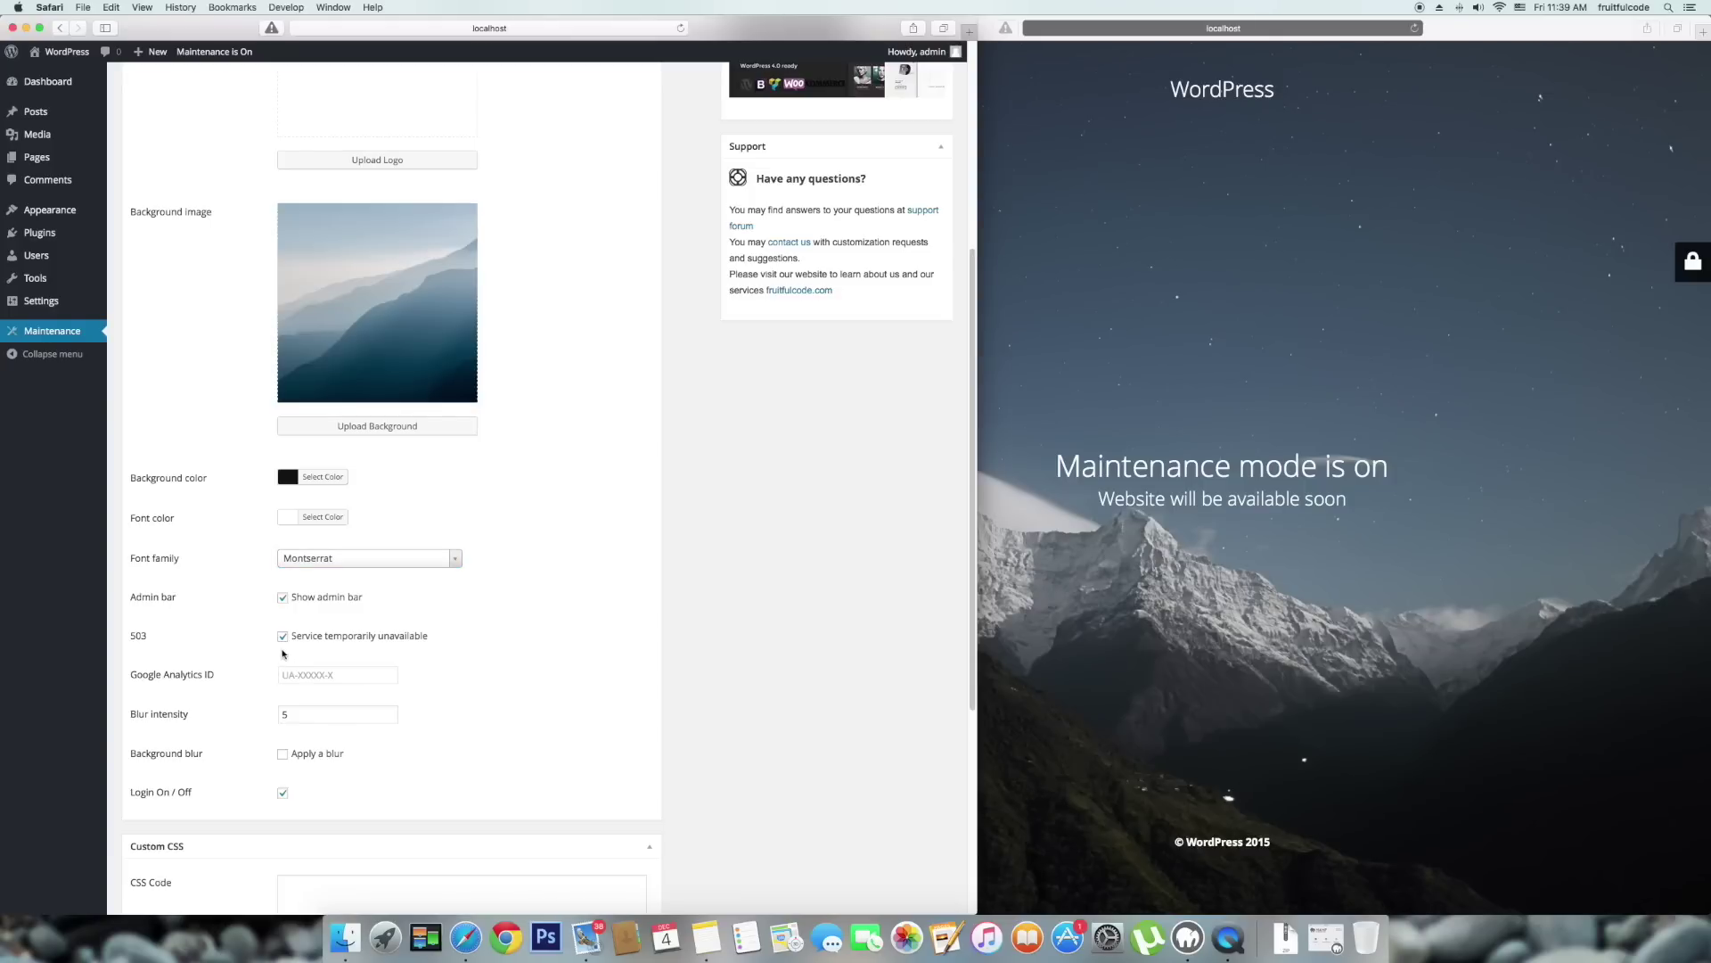
pyautogui.click(282, 637)
pyautogui.click(300, 677)
pyautogui.write('U')
pyautogui.press('Right')
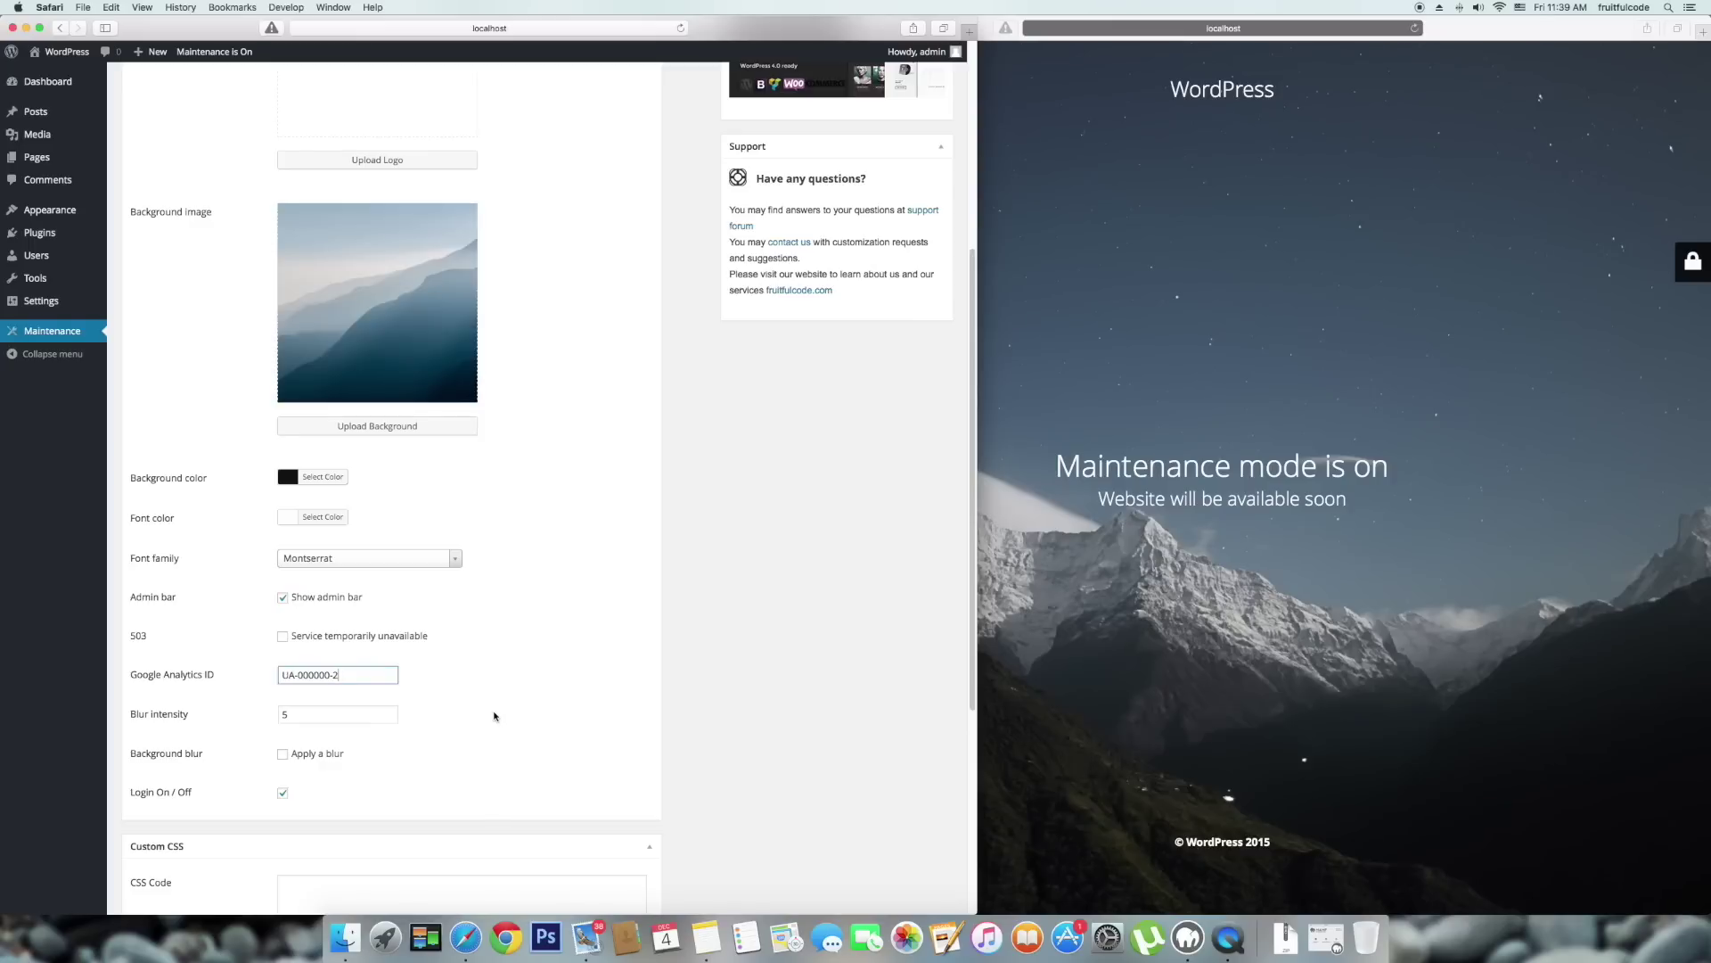
pyautogui.press('Return')
# Refresh the preview to show the WEST co. logo over the misty mountain background.
pyautogui.click(1476, 545)
pyautogui.press('cmd+r')
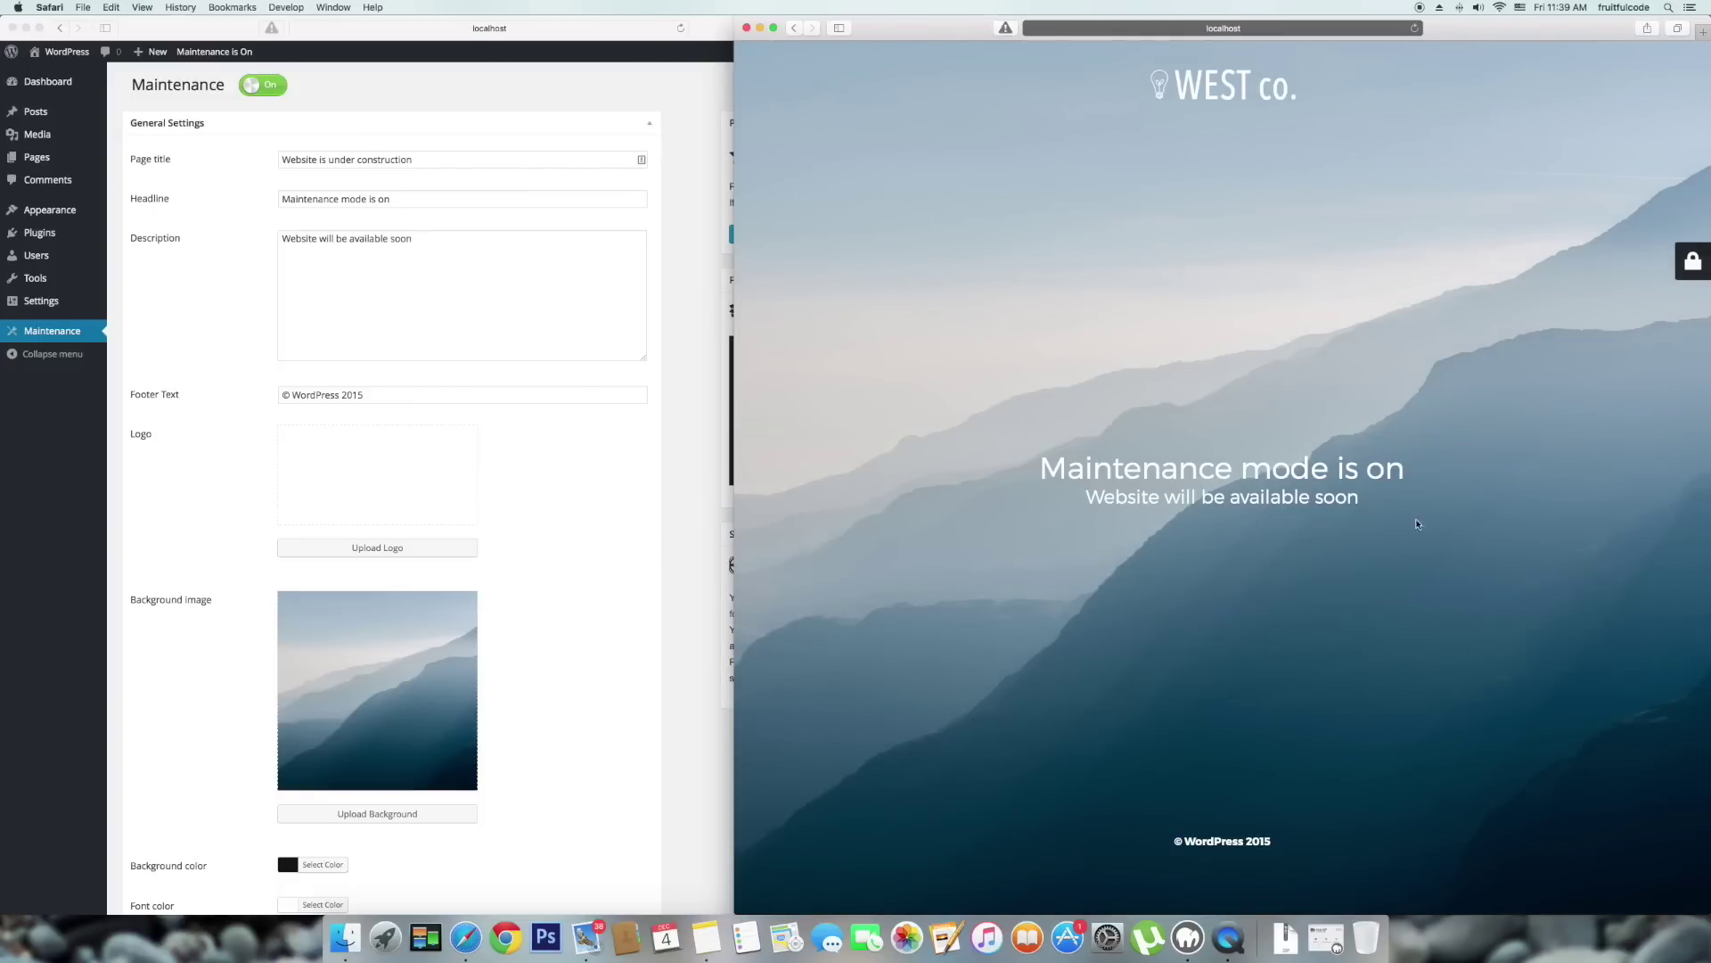
pyautogui.click(552, 581)
pyautogui.scroll(-5, 553, 581)
# Enable background blur at intensity 100, save, and reload the preview.
pyautogui.scroll(-4, 455, 669)
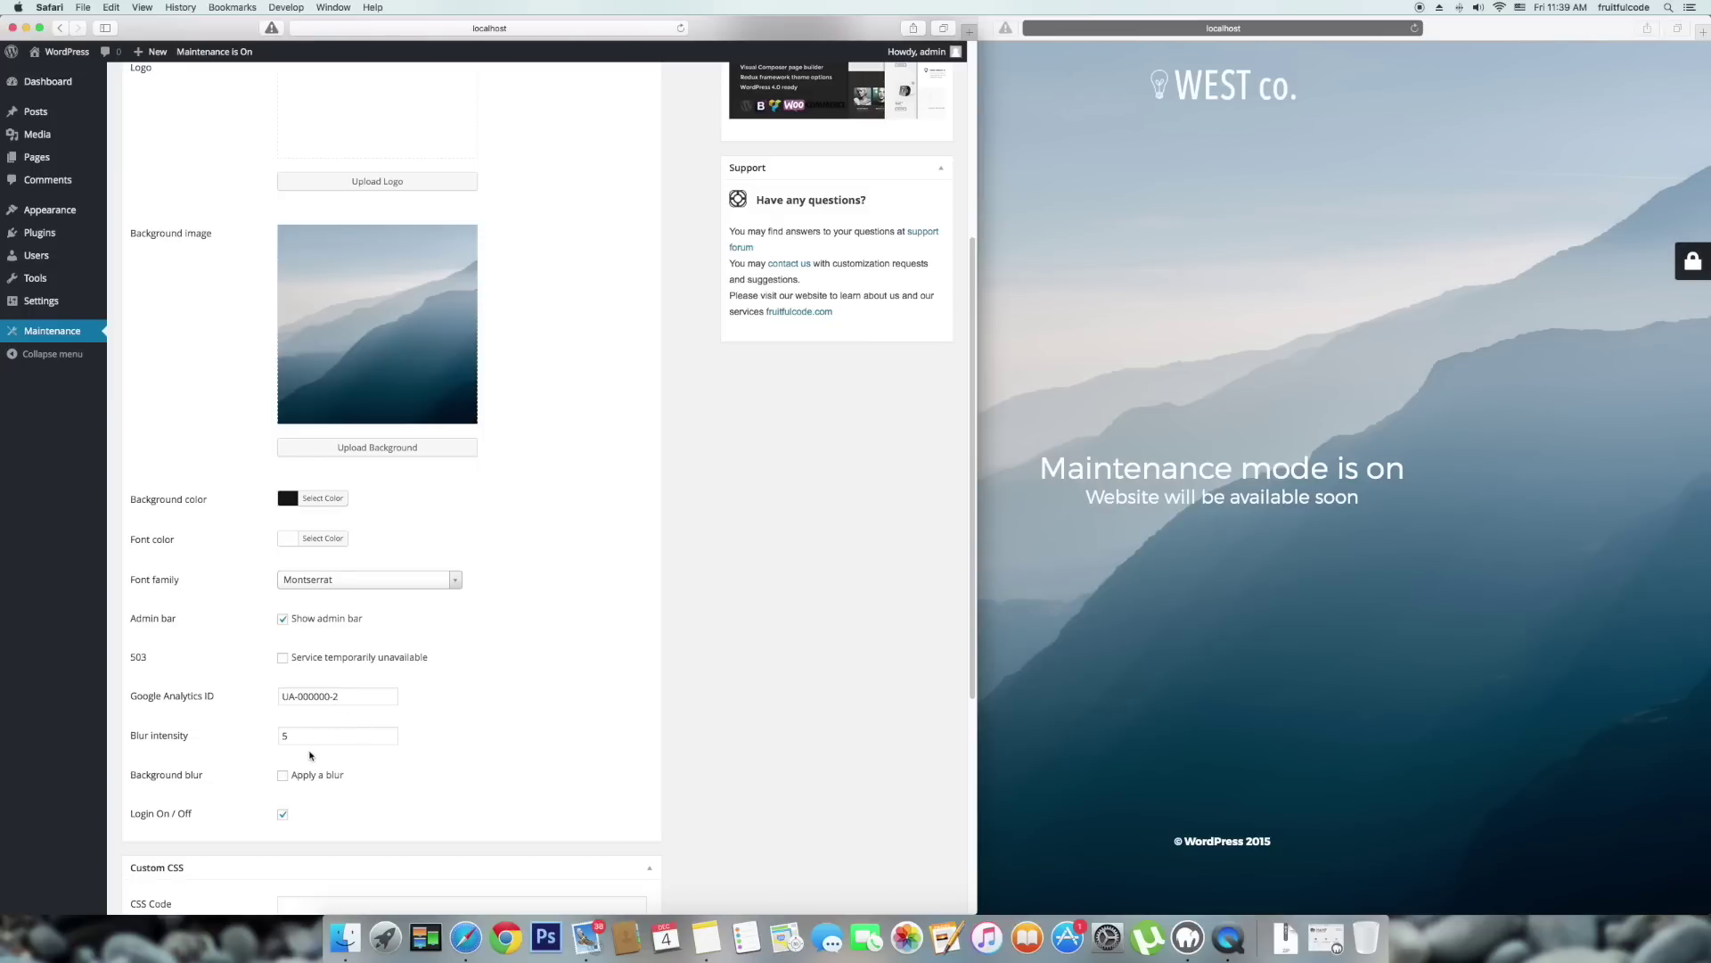
pyautogui.click(283, 775)
pyautogui.click(274, 739)
pyautogui.click(485, 714)
pyautogui.scroll(-5, 485, 714)
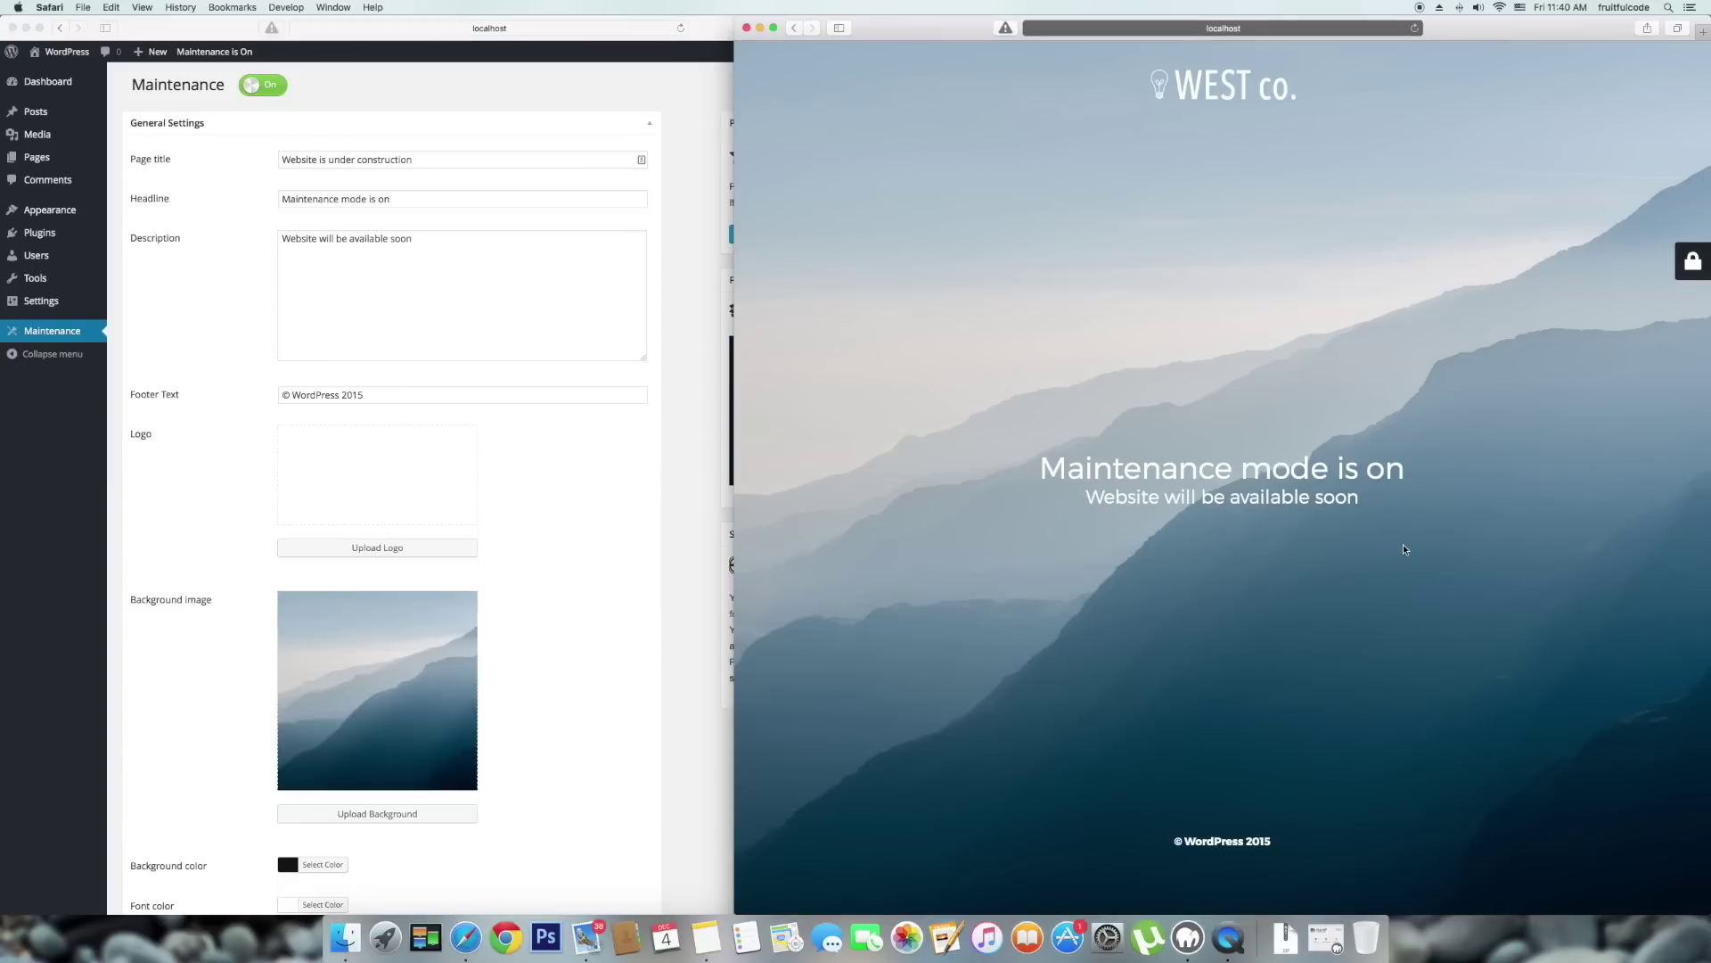
pyautogui.press('super+r')
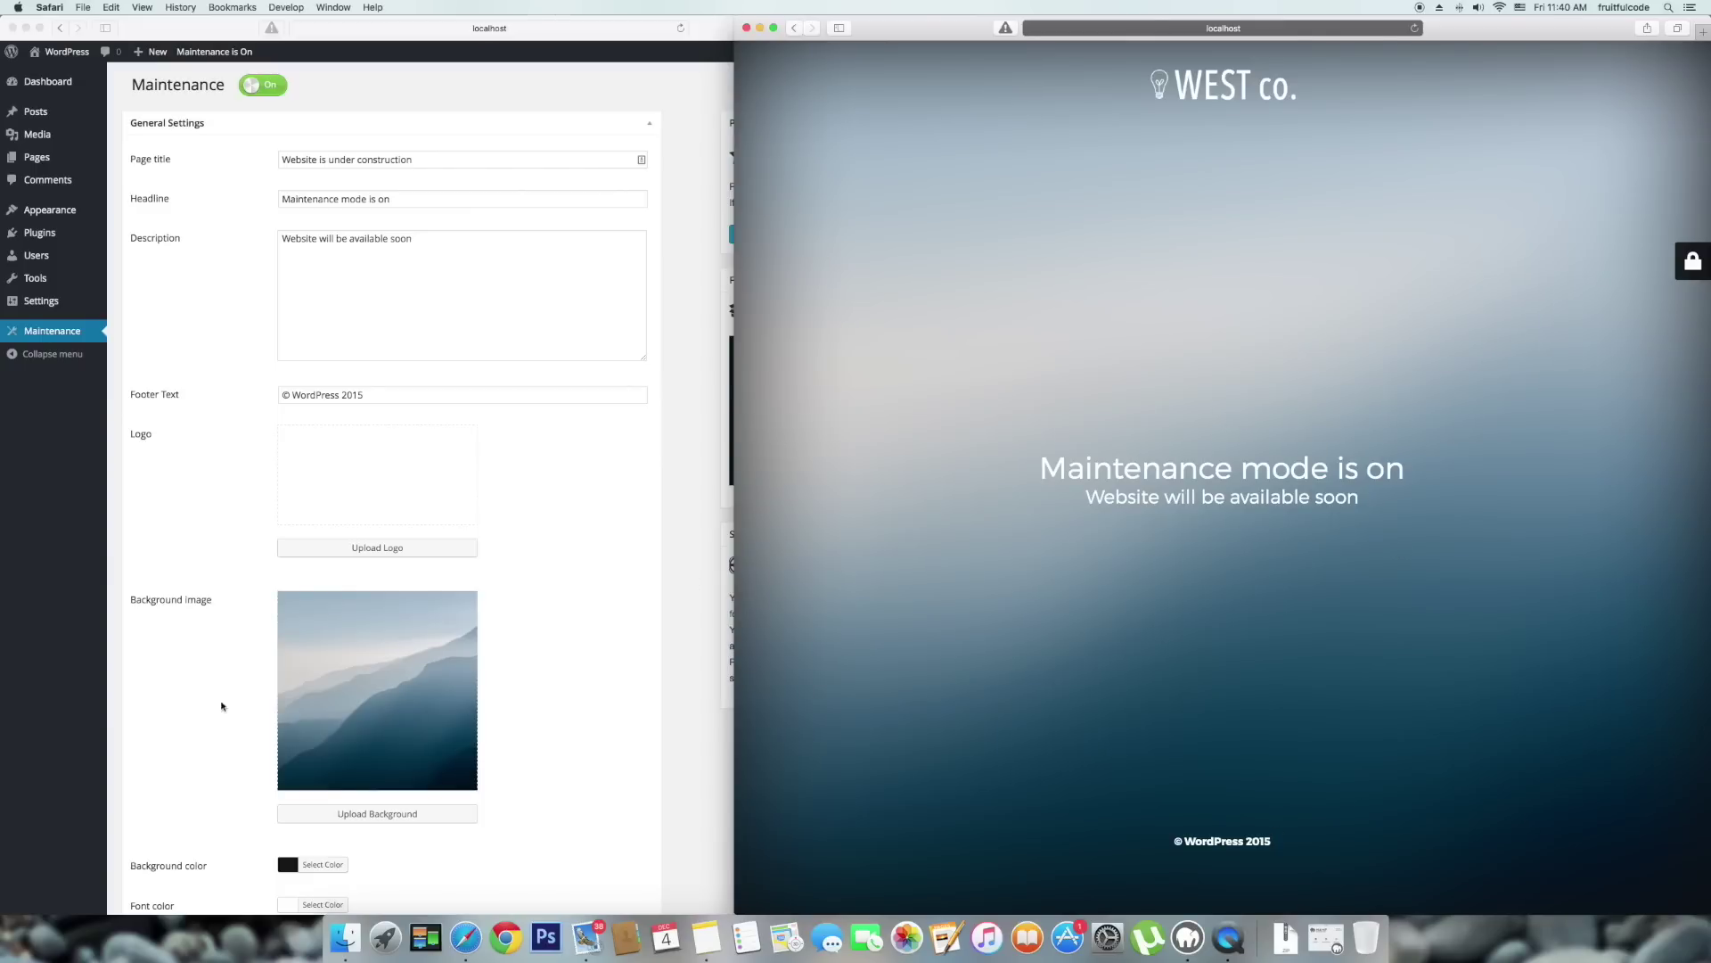
# Leave the Custom CSS box in the maintenance settings empty.
pyautogui.click(574, 729)
pyautogui.scroll(-5, 575, 731)
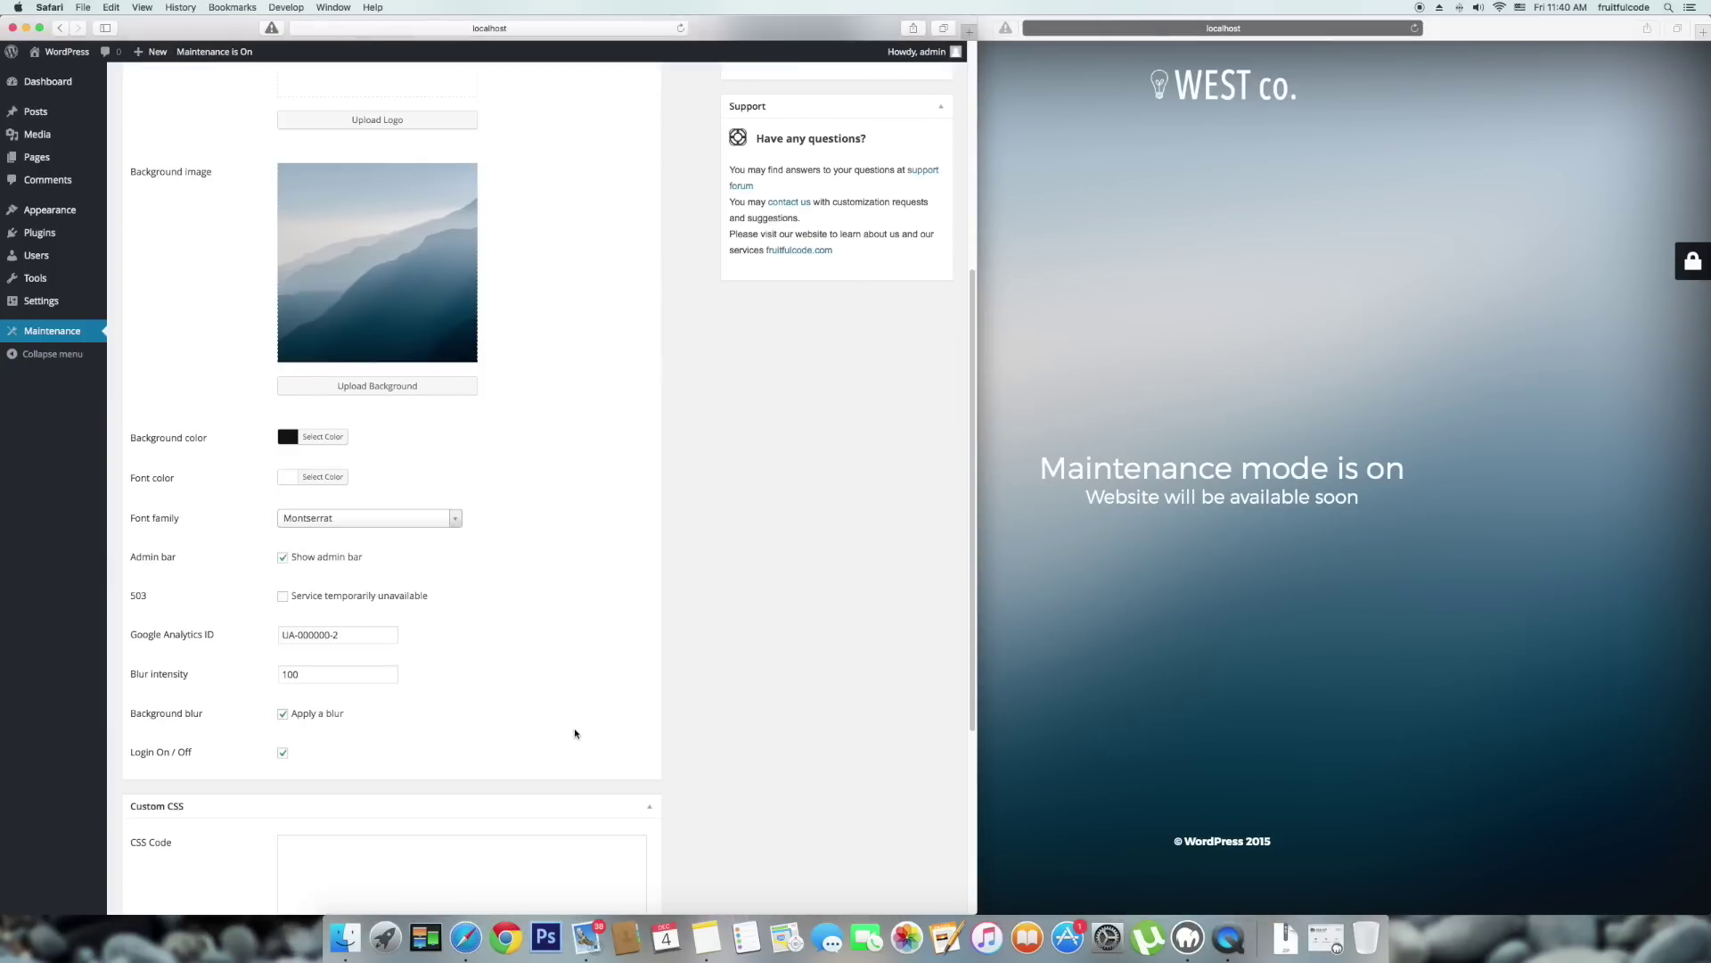
pyautogui.scroll(-3, 575, 733)
pyautogui.click(352, 687)
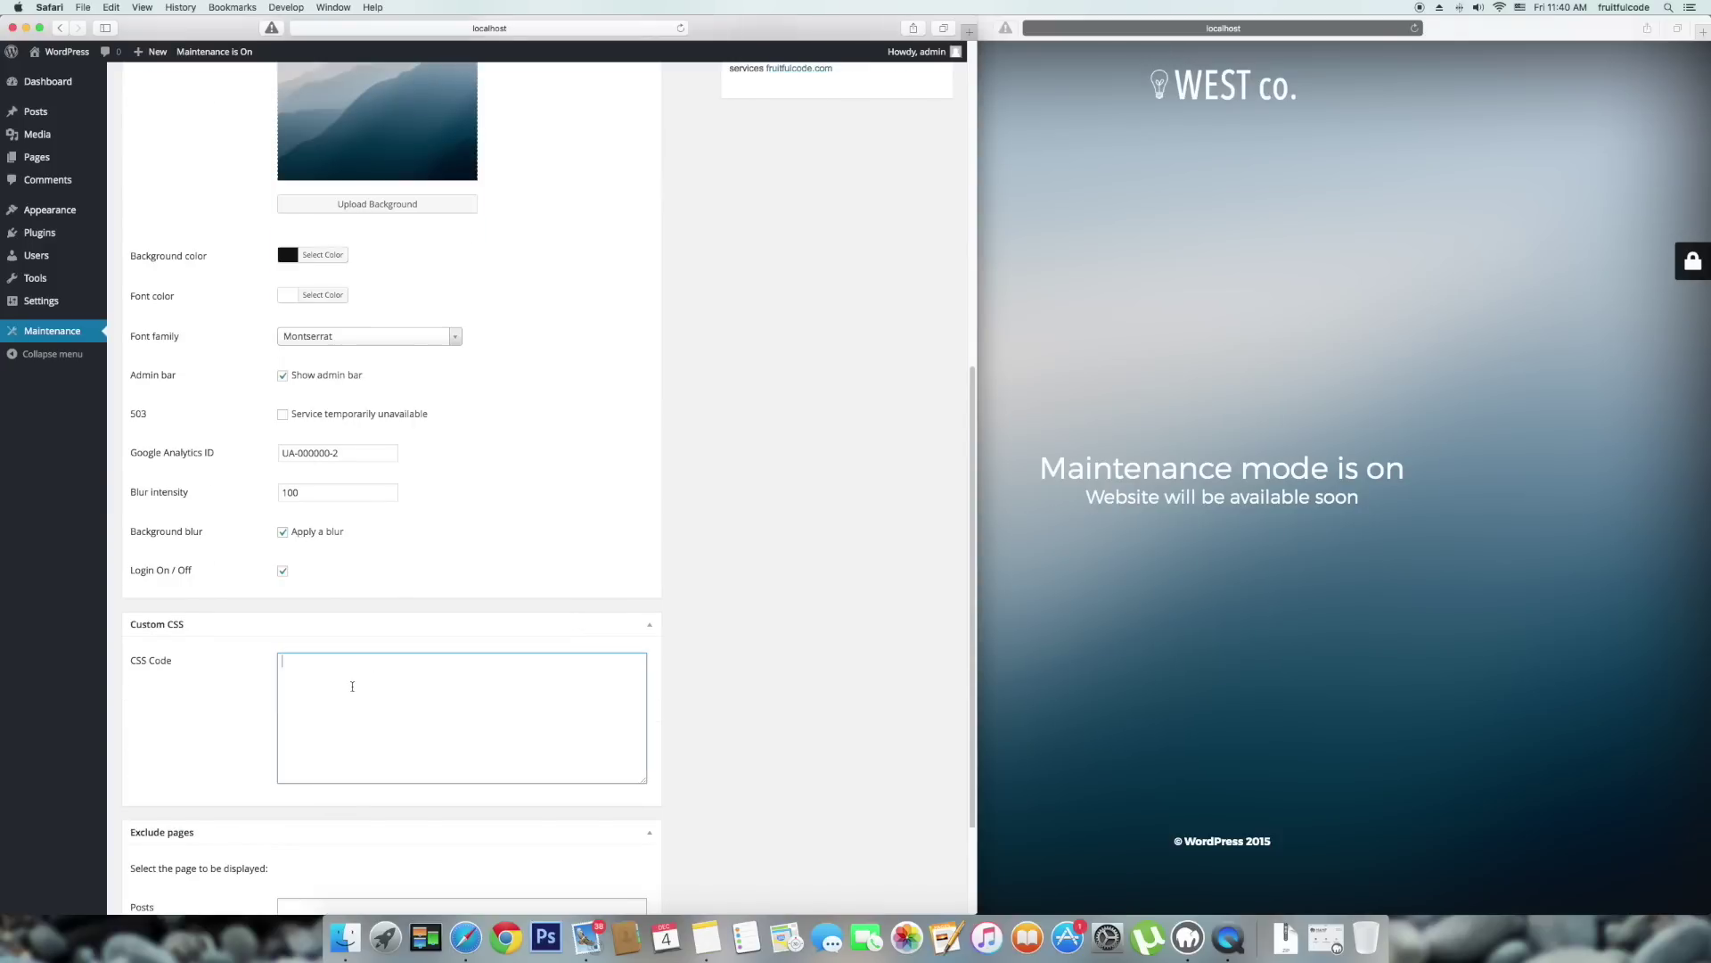
pyautogui.click(838, 676)
pyautogui.scroll(1, 838, 676)
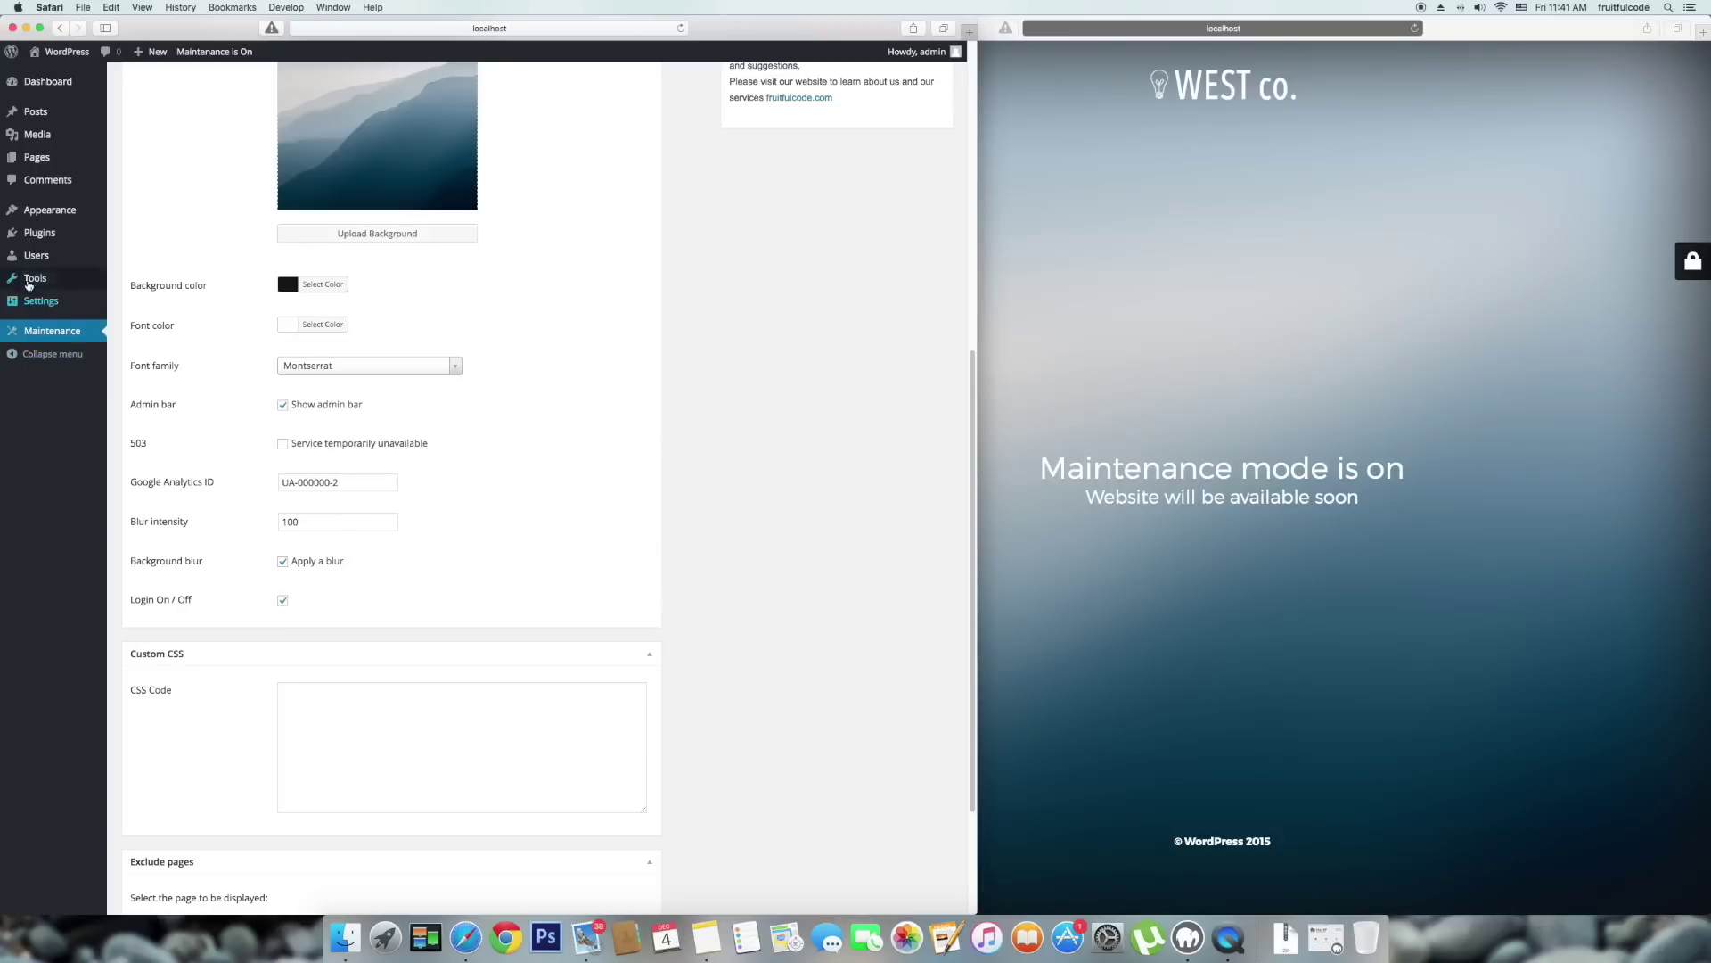
# Start a new user under Users > Add New, entering a username and e-mail address.
pyautogui.click(34, 258)
pyautogui.click(189, 85)
pyautogui.click(315, 145)
pyautogui.write('fruitful')
pyautogui.press('Tab')
# Reveal and copy the generated strong password for the new Subscriber account.
pyautogui.press('Tab')
pyautogui.click(331, 346)
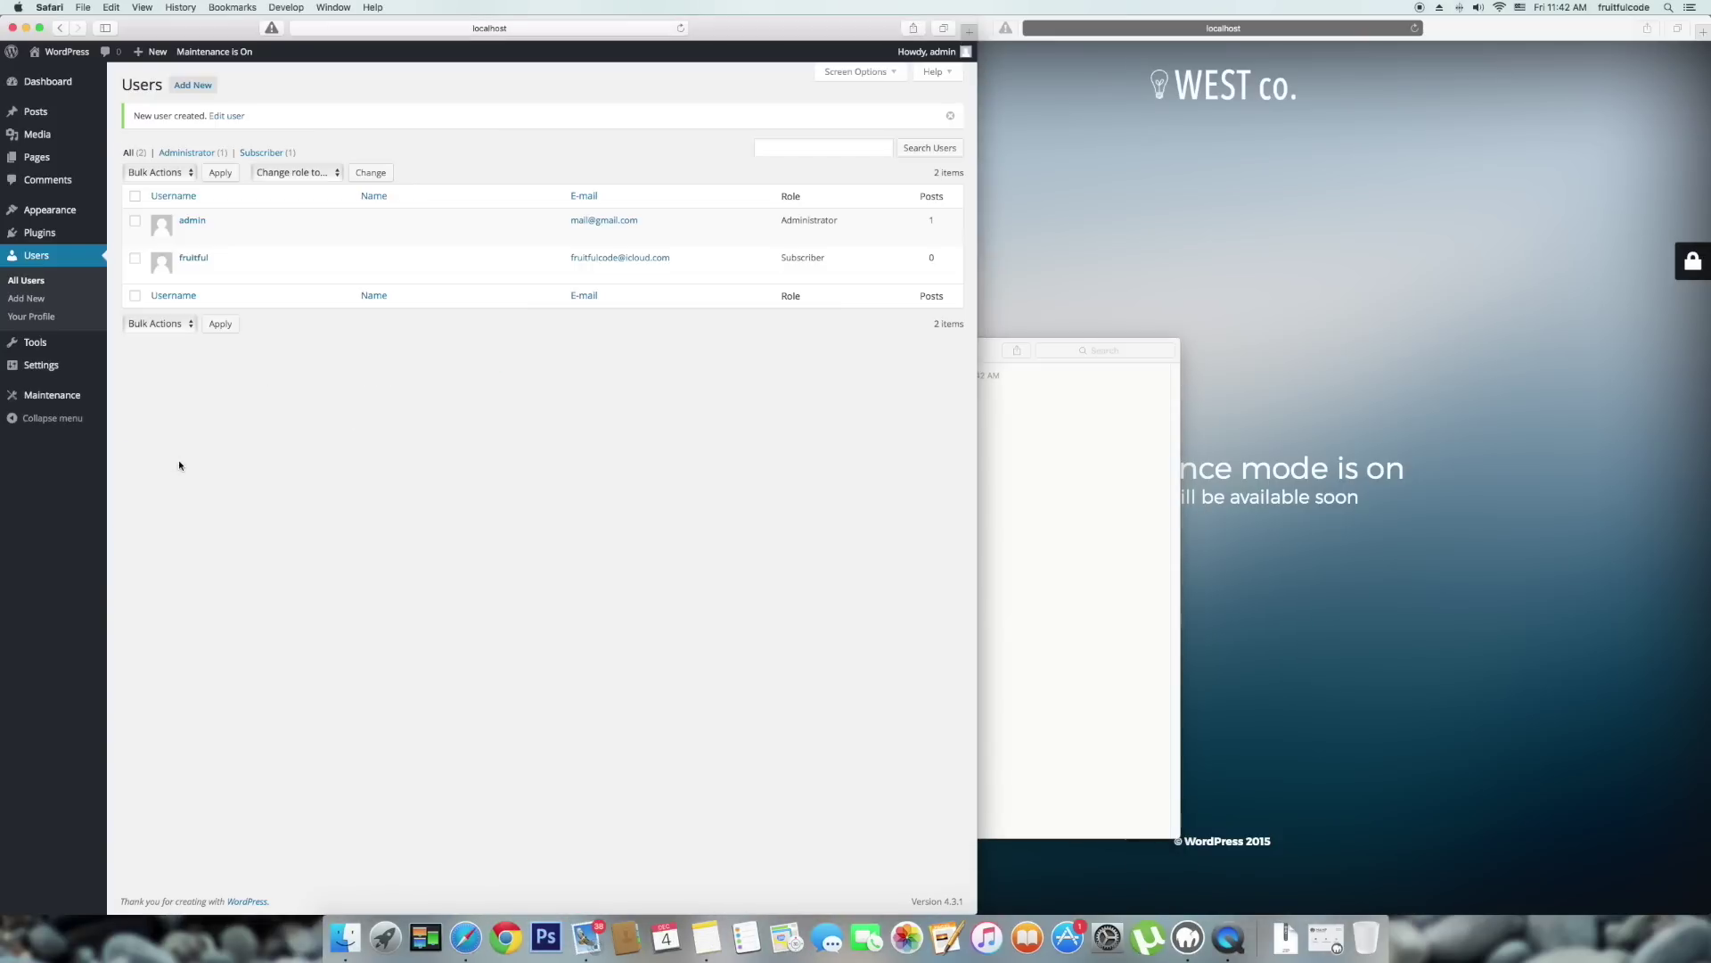
pyautogui.moveTo(203, 264)
pyautogui.click(1297, 159)
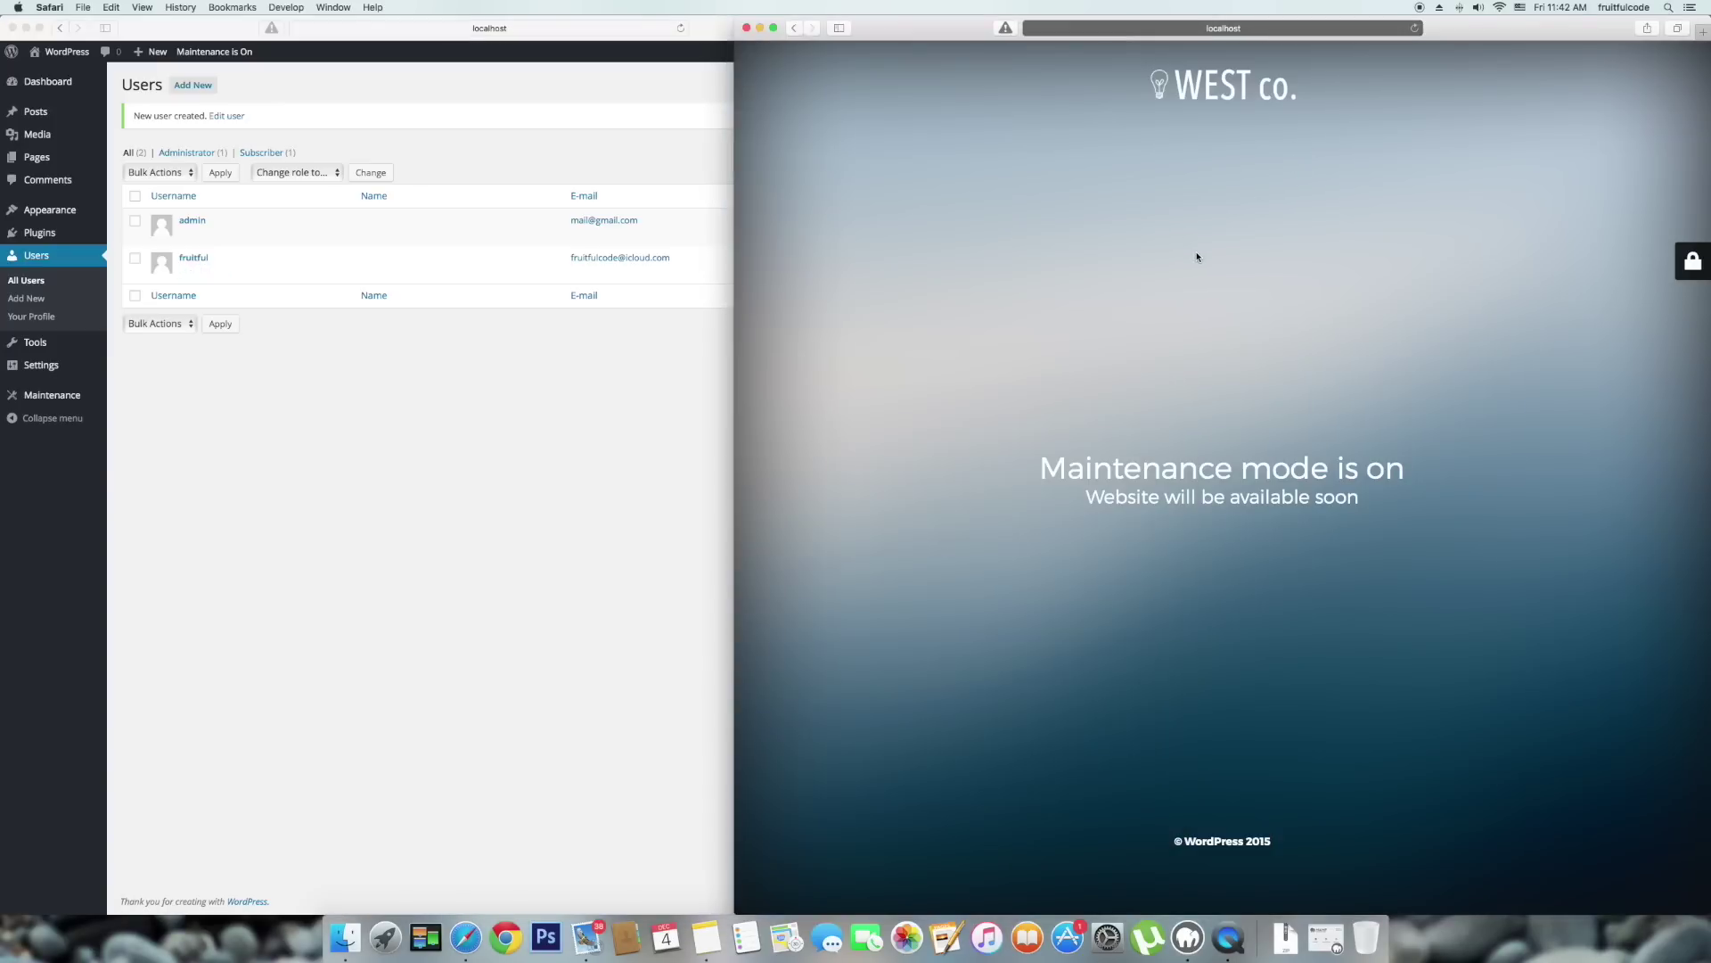
# Log in through the maintenance page's login panel as the new subscriber with the copied password.
pyautogui.press('super+r')
pyautogui.click(1692, 261)
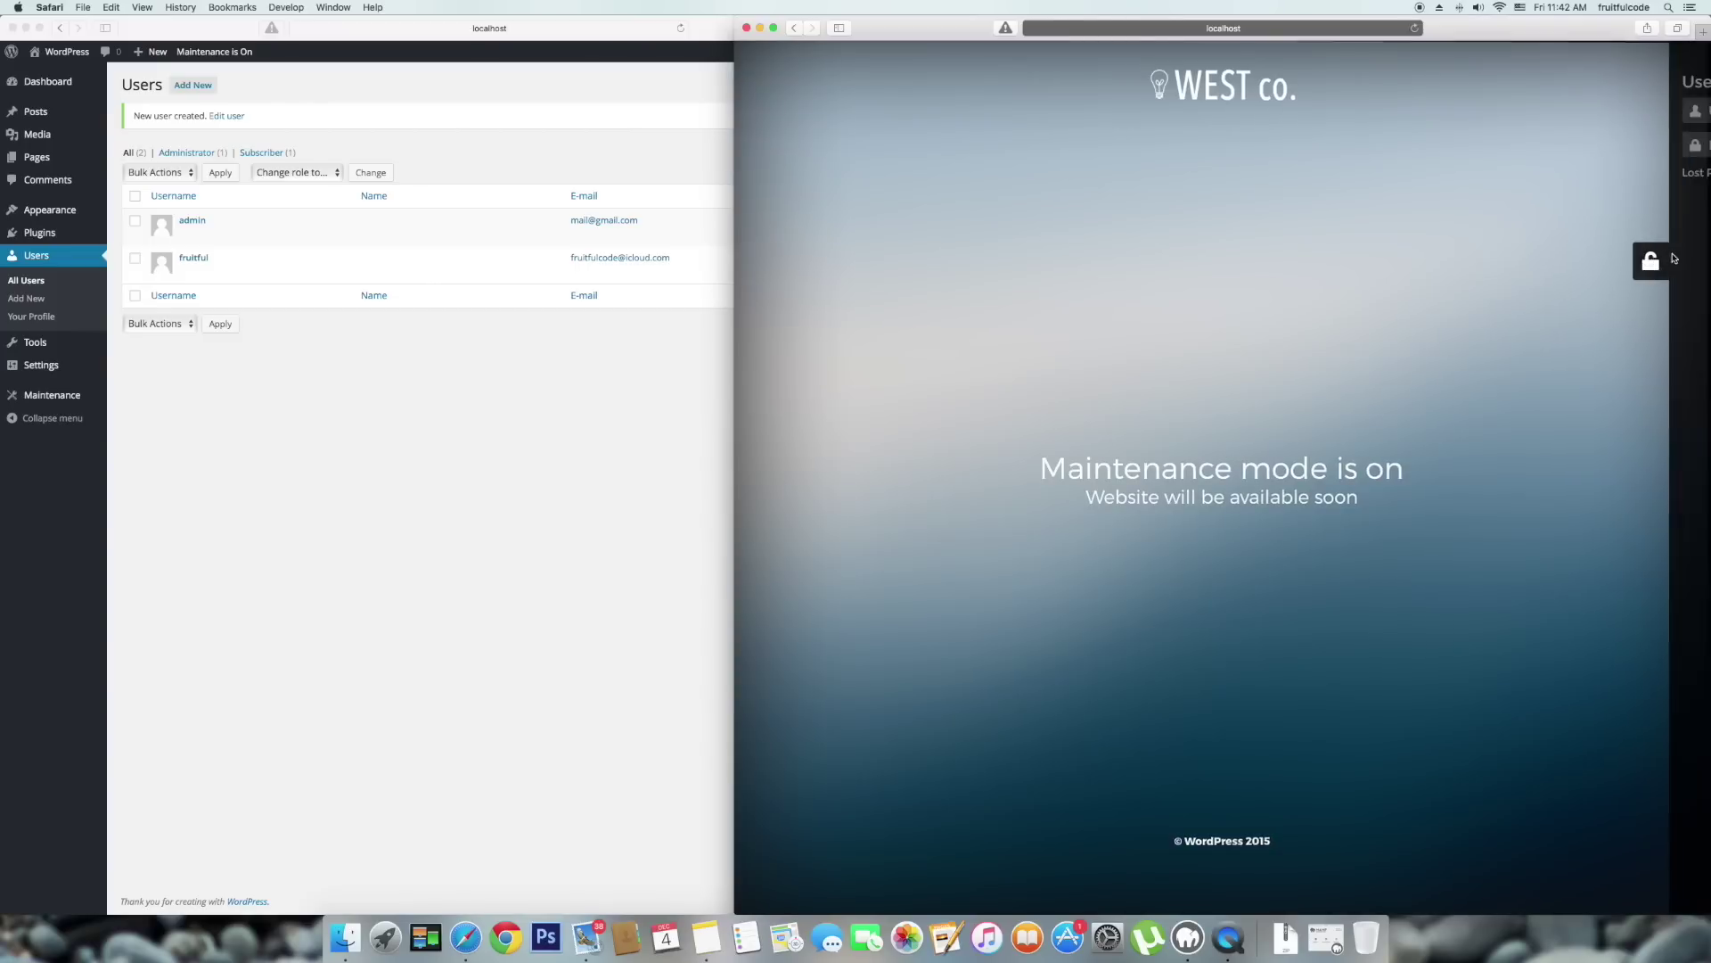
pyautogui.write('fruitful')
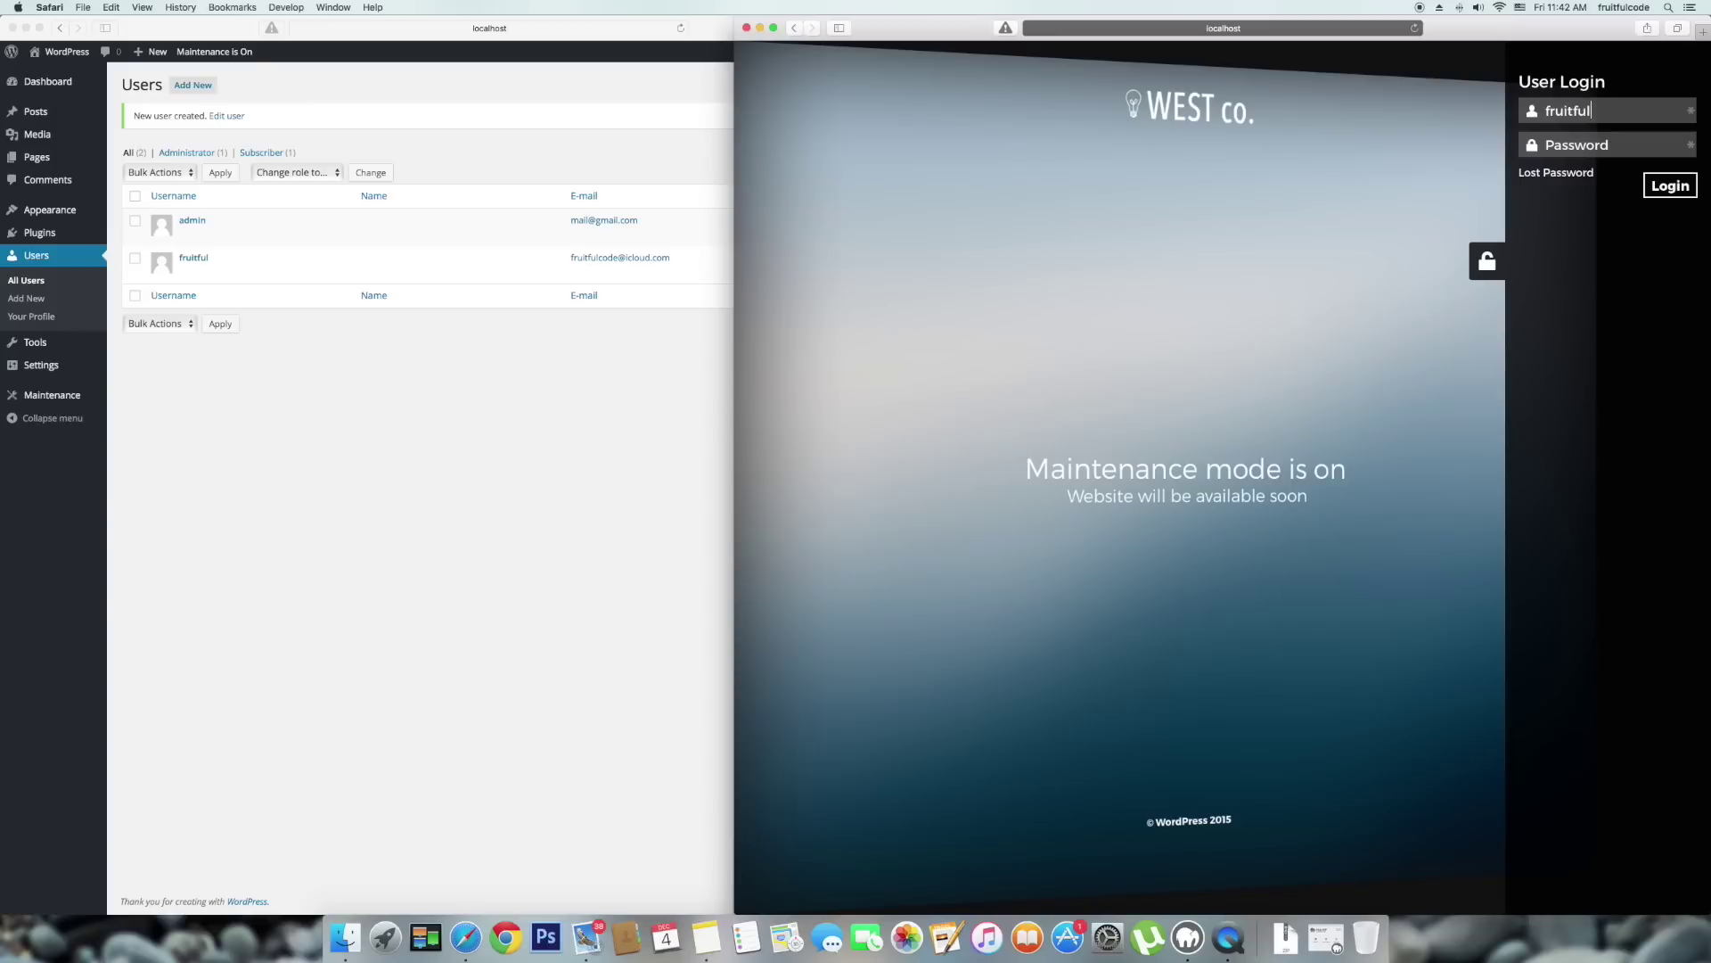
pyautogui.press('super+v')
pyautogui.click(1677, 182)
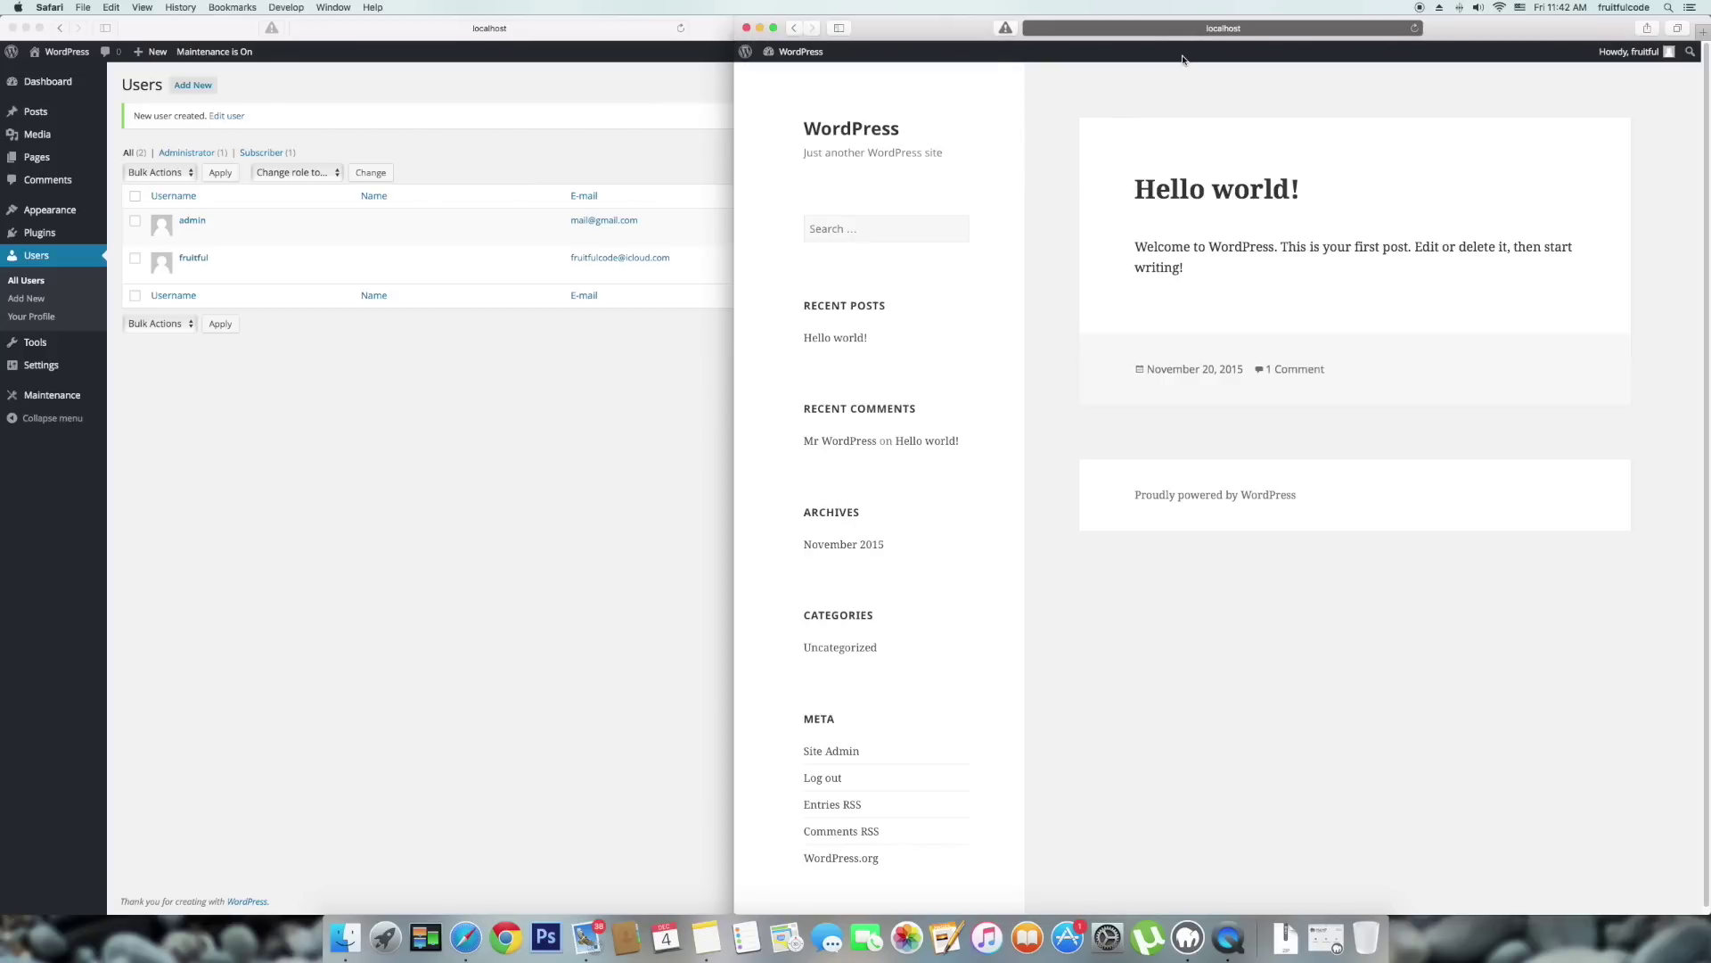
pyautogui.click(335, 455)
# Turn off Show admin bar in the Maintenance settings and save the changes.
pyautogui.click(53, 395)
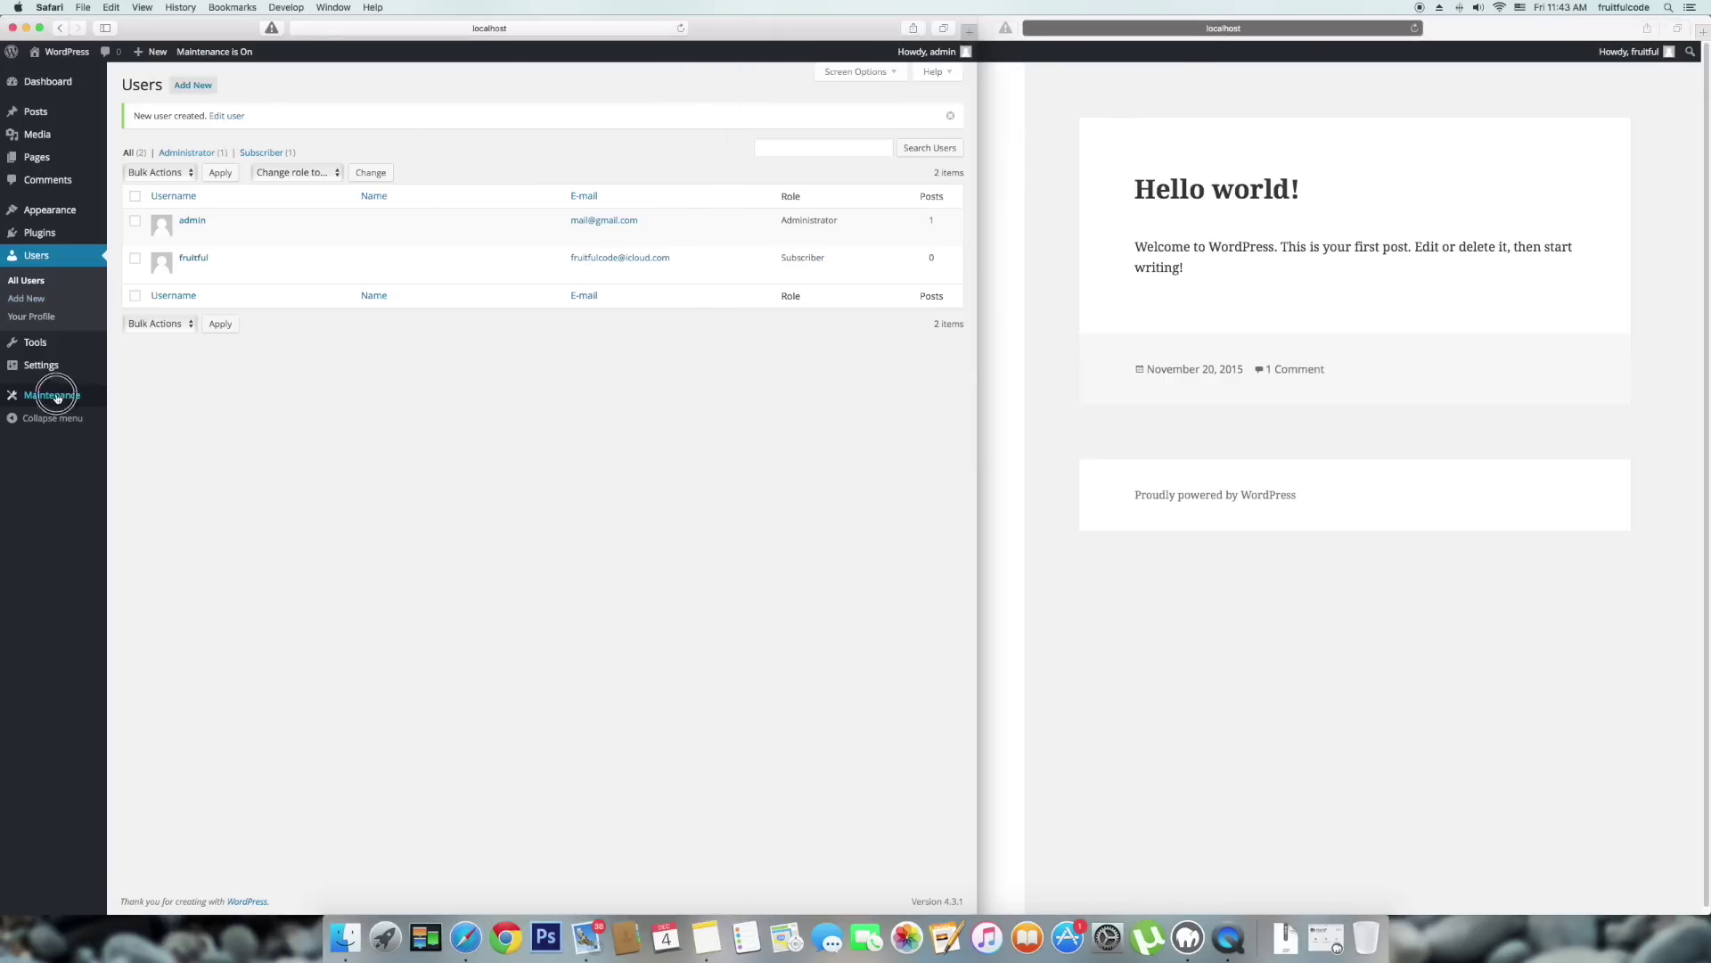
pyautogui.scroll(-10, 174, 559)
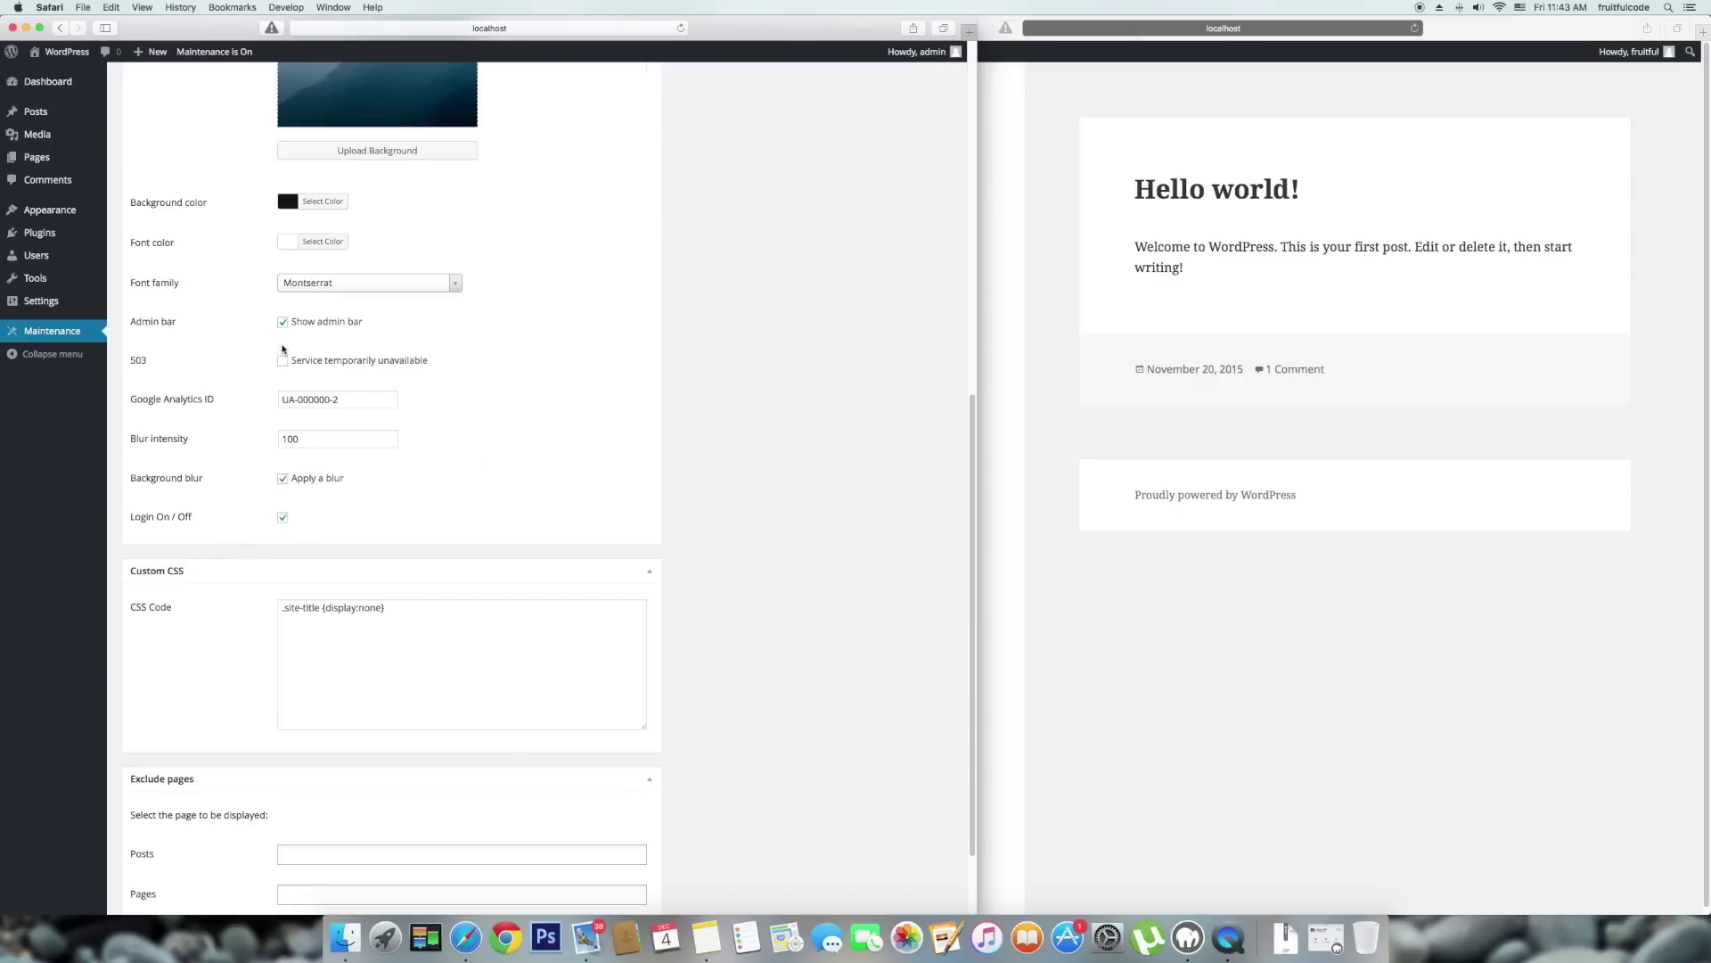
pyautogui.click(284, 322)
pyautogui.scroll(-2, 176, 697)
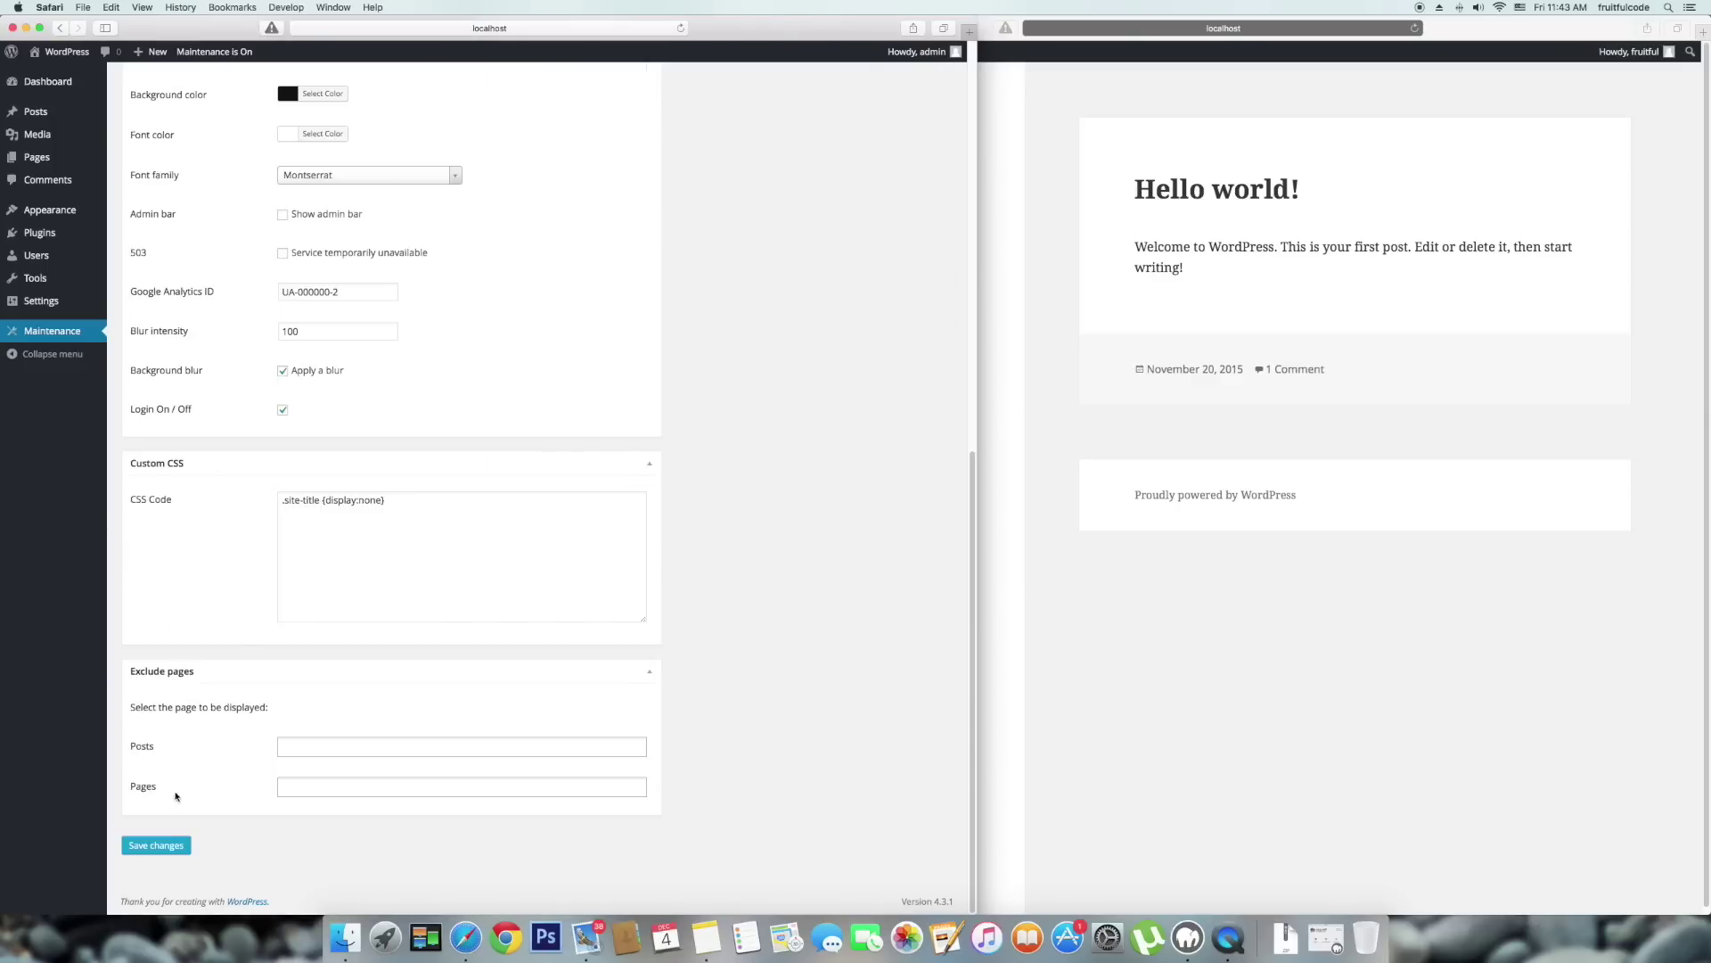
pyautogui.click(148, 842)
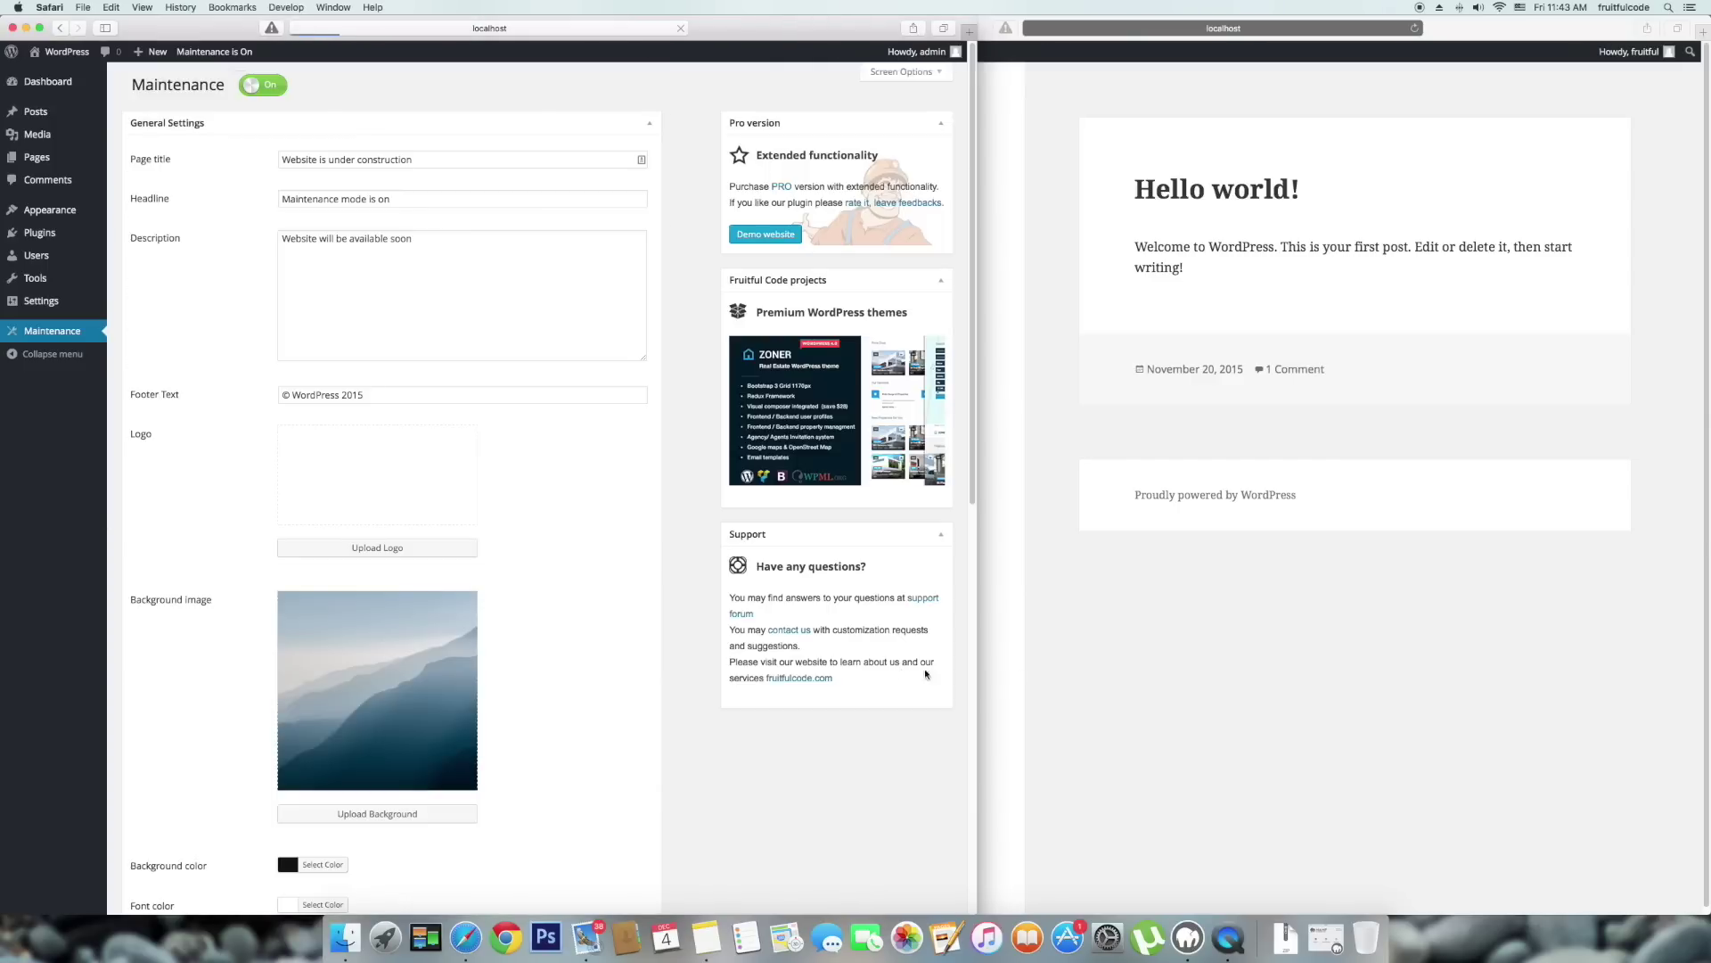
# Load localhost:8888/wordpress/wp-admin/ in the second window to reach the subscriber's dashboard.
pyautogui.click(1660, 572)
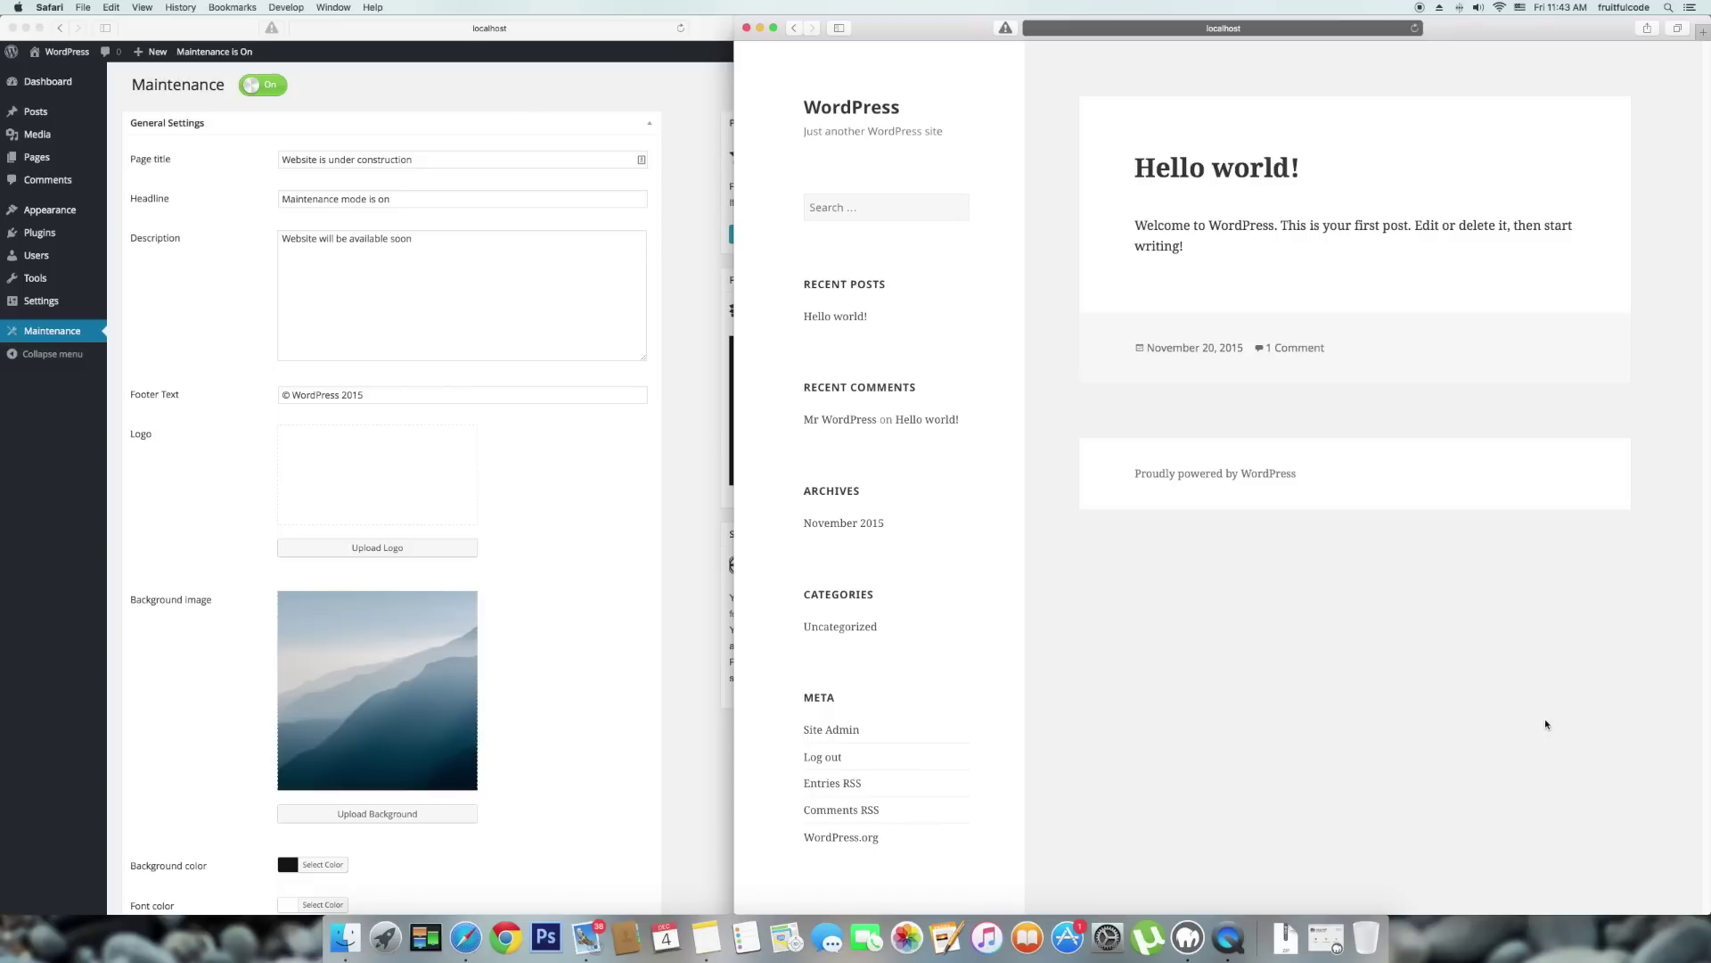
pyautogui.click(1329, 30)
pyautogui.press('Right')
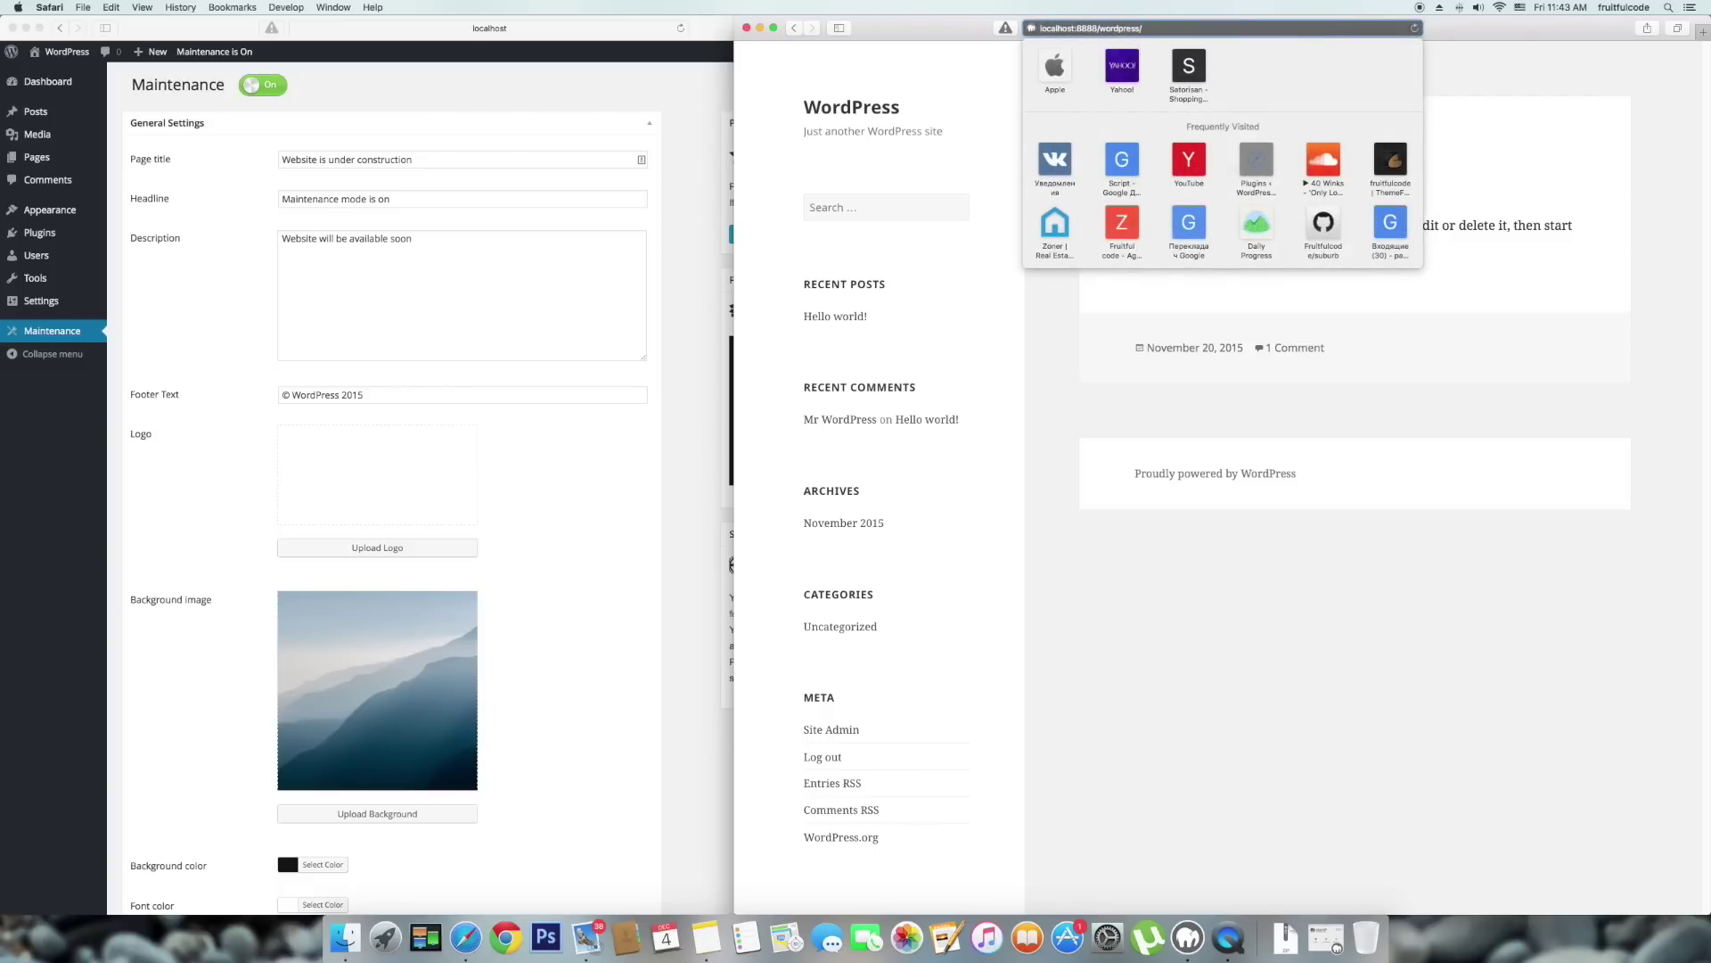
pyautogui.write('wp-admin/')
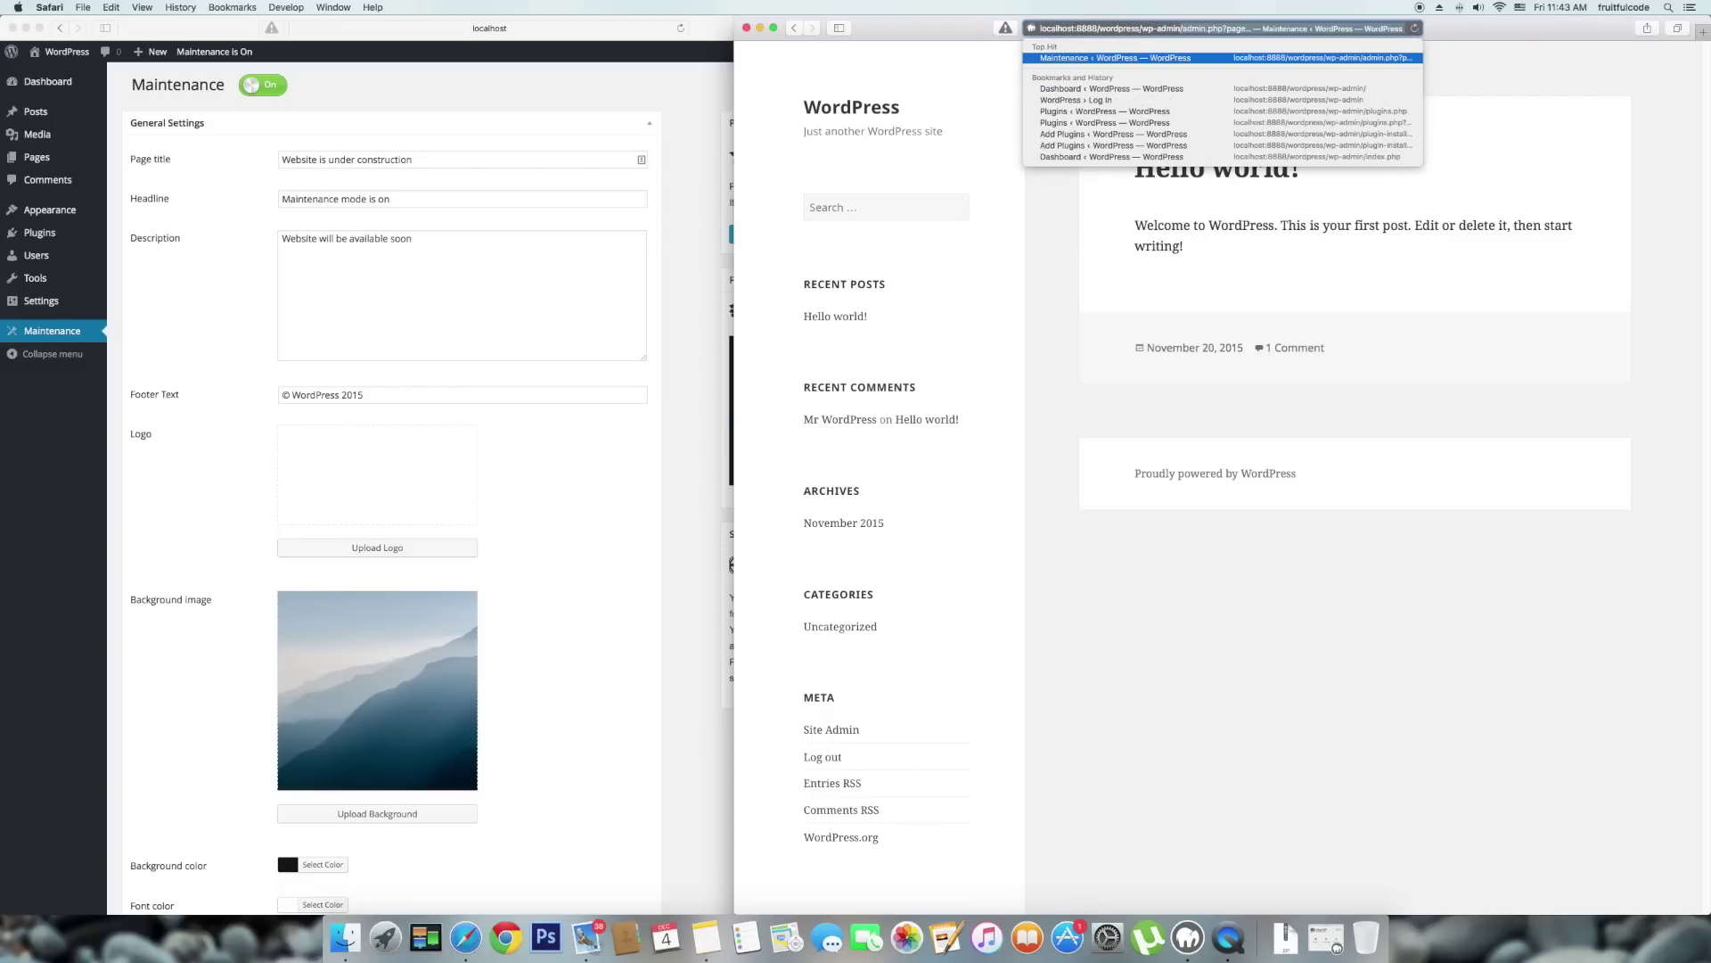
pyautogui.press('BackSpace')
pyautogui.press('Return')
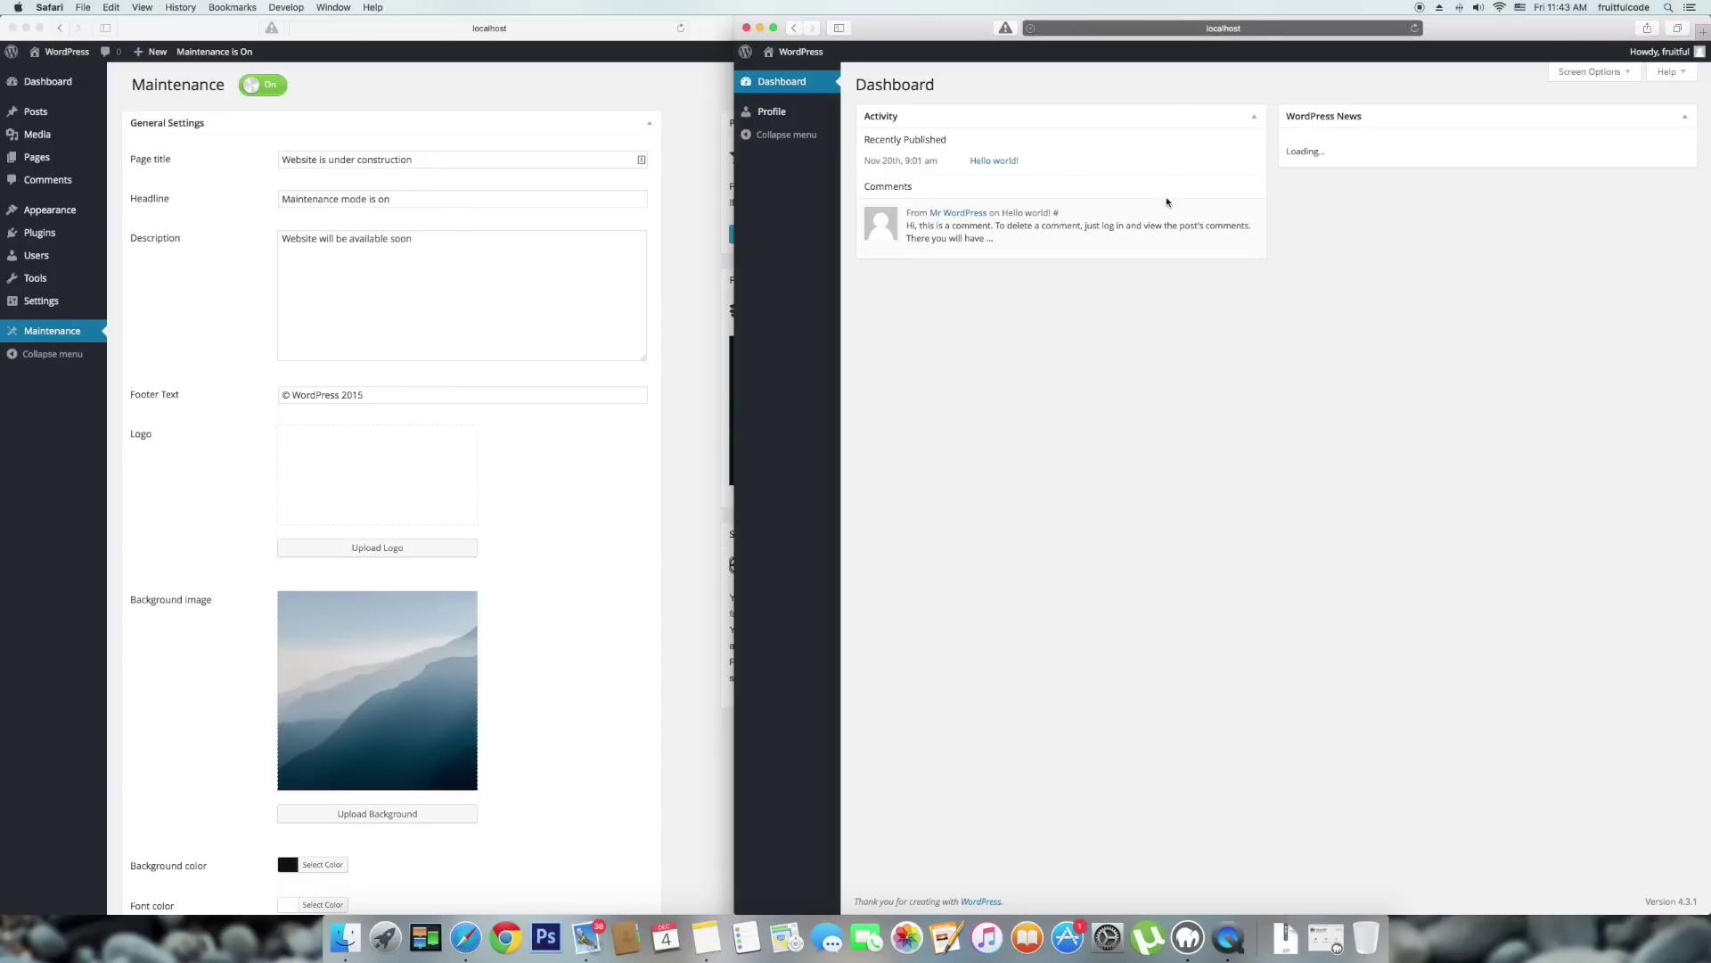
pyautogui.click(709, 724)
# Add About Us, Contact Us and Mission to the Exclude pages field and save the settings.
pyautogui.scroll(-5, 710, 729)
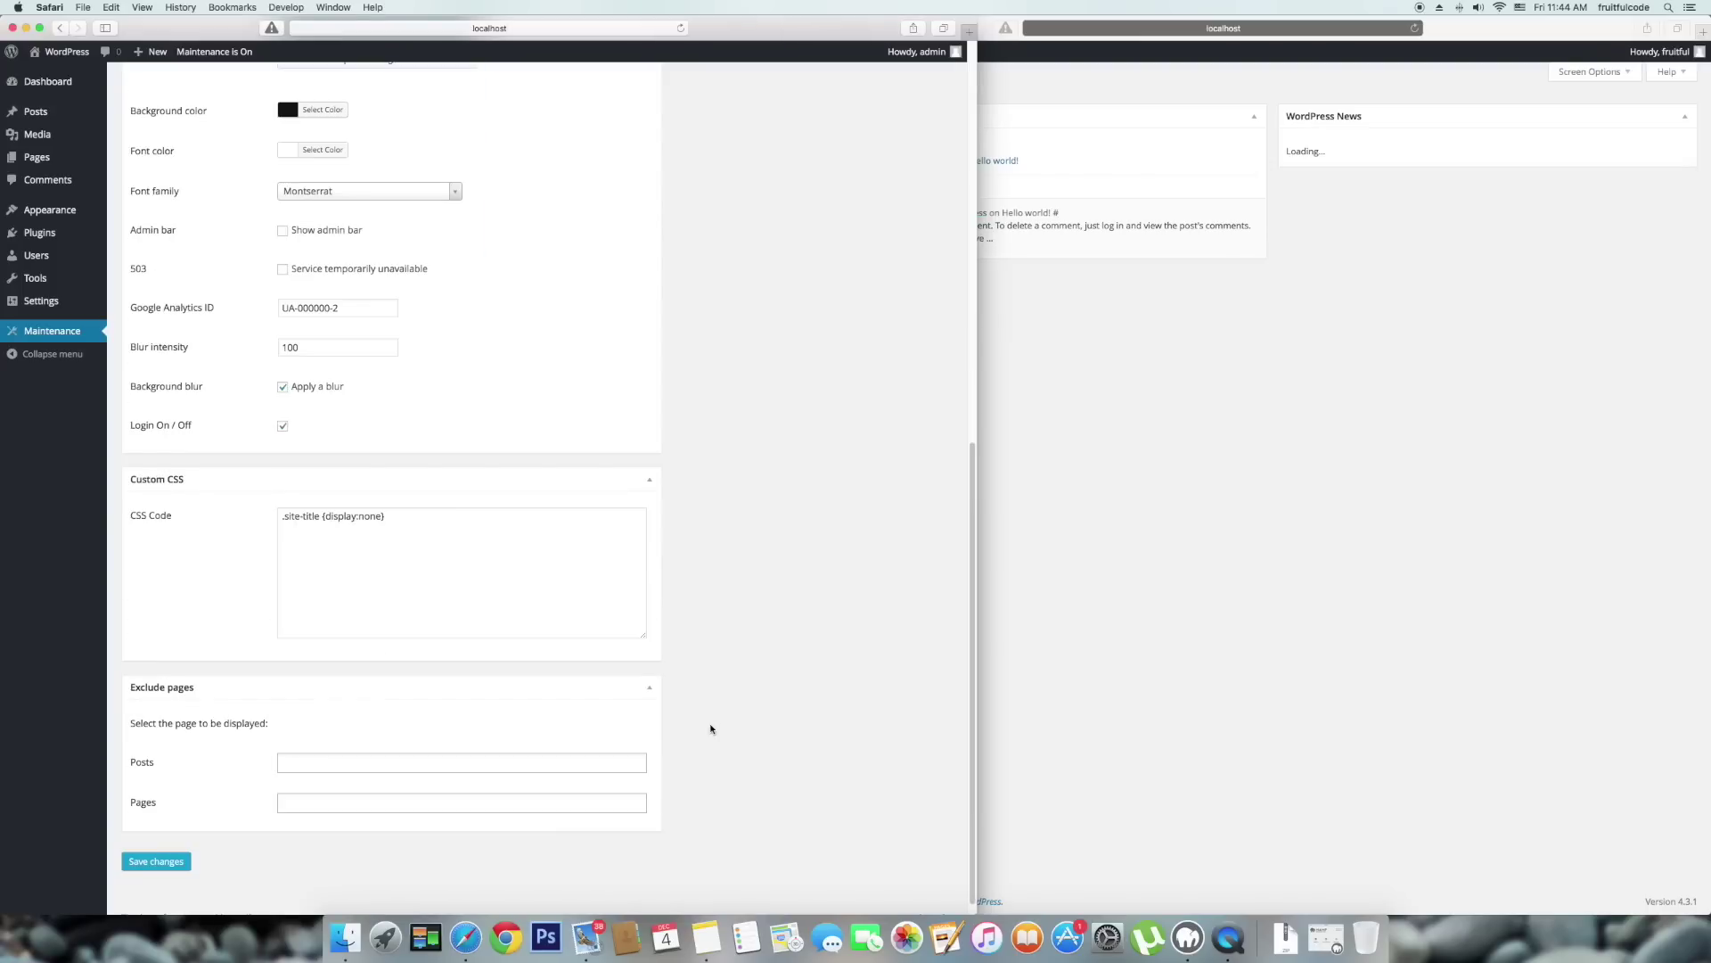
pyautogui.click(534, 792)
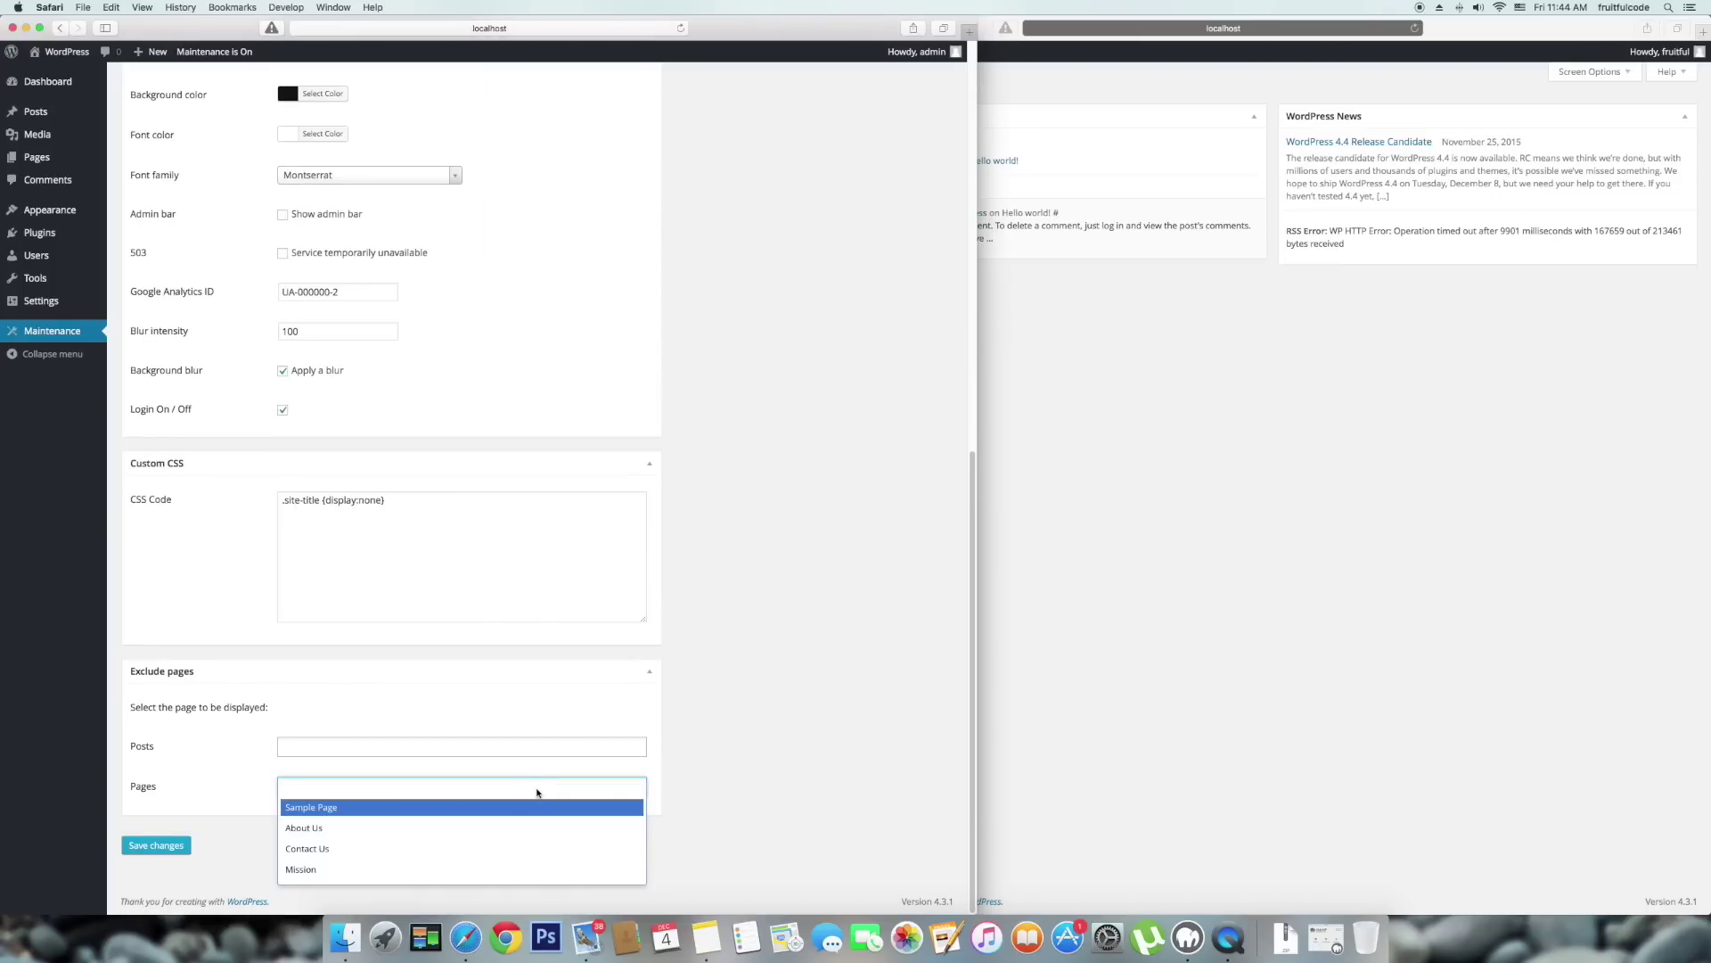
pyautogui.click(483, 826)
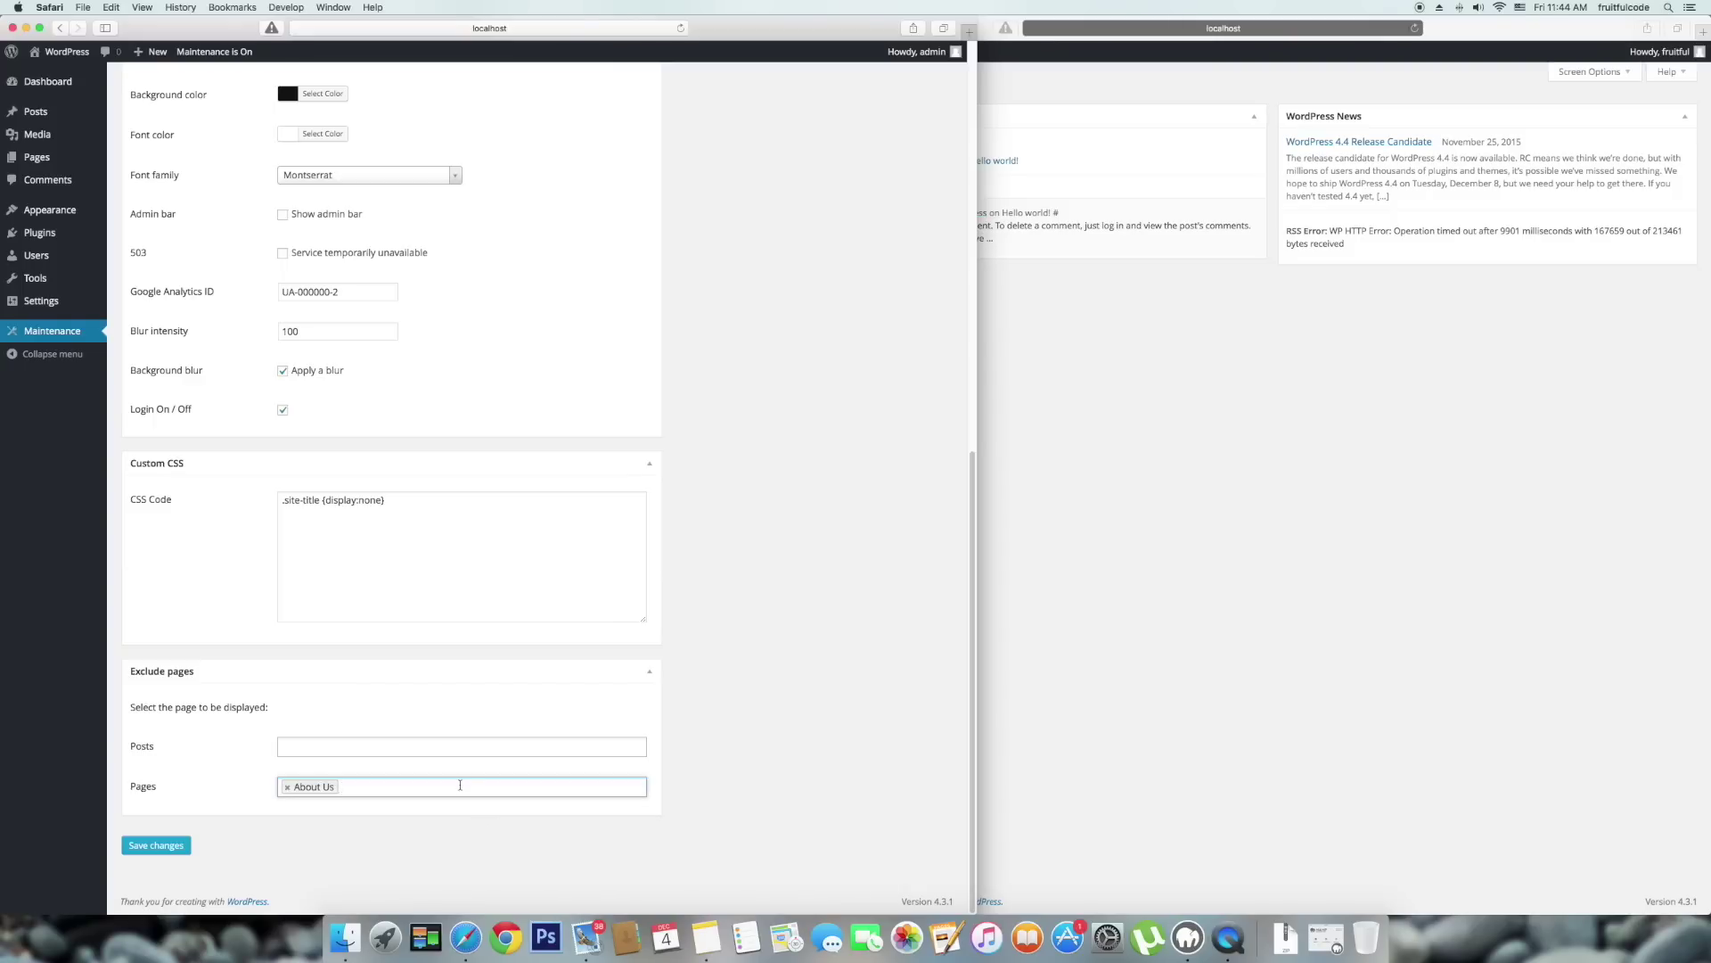
pyautogui.click(462, 784)
pyautogui.click(452, 826)
pyautogui.click(464, 792)
pyautogui.click(457, 828)
pyautogui.click(154, 845)
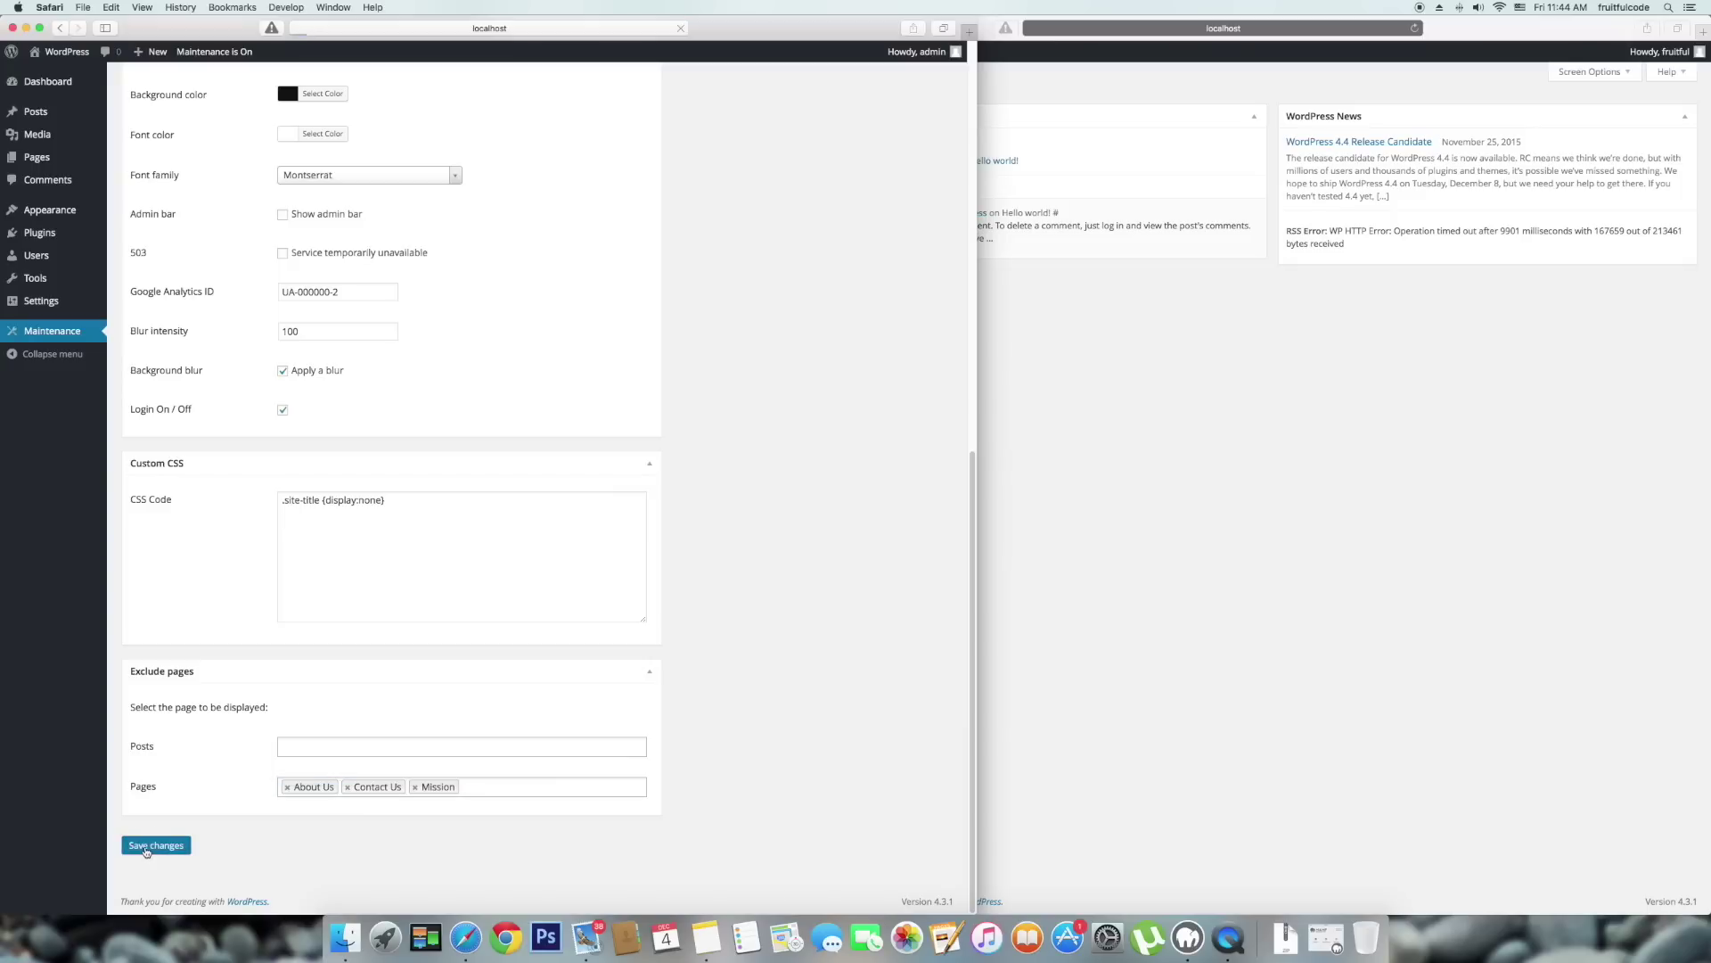
pyautogui.click(1394, 234)
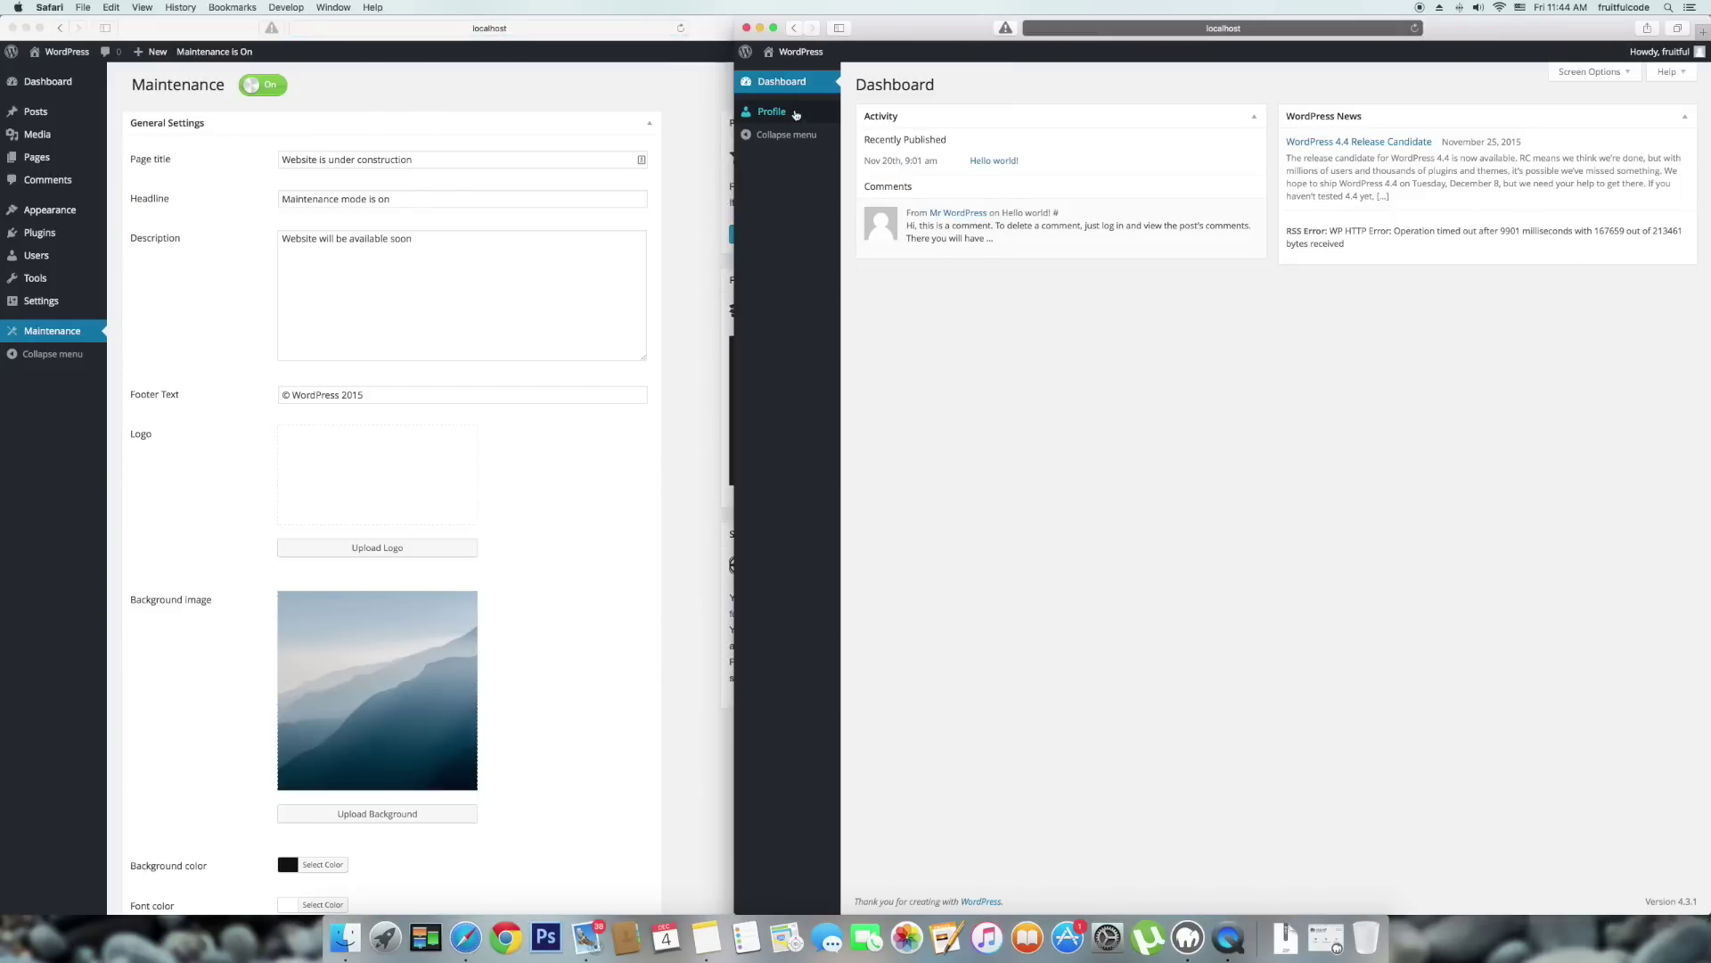
# Replace wp-admin/ with 'about' in the right window's address and reload the About Us page.
pyautogui.click(1072, 29)
pyautogui.click(1149, 28)
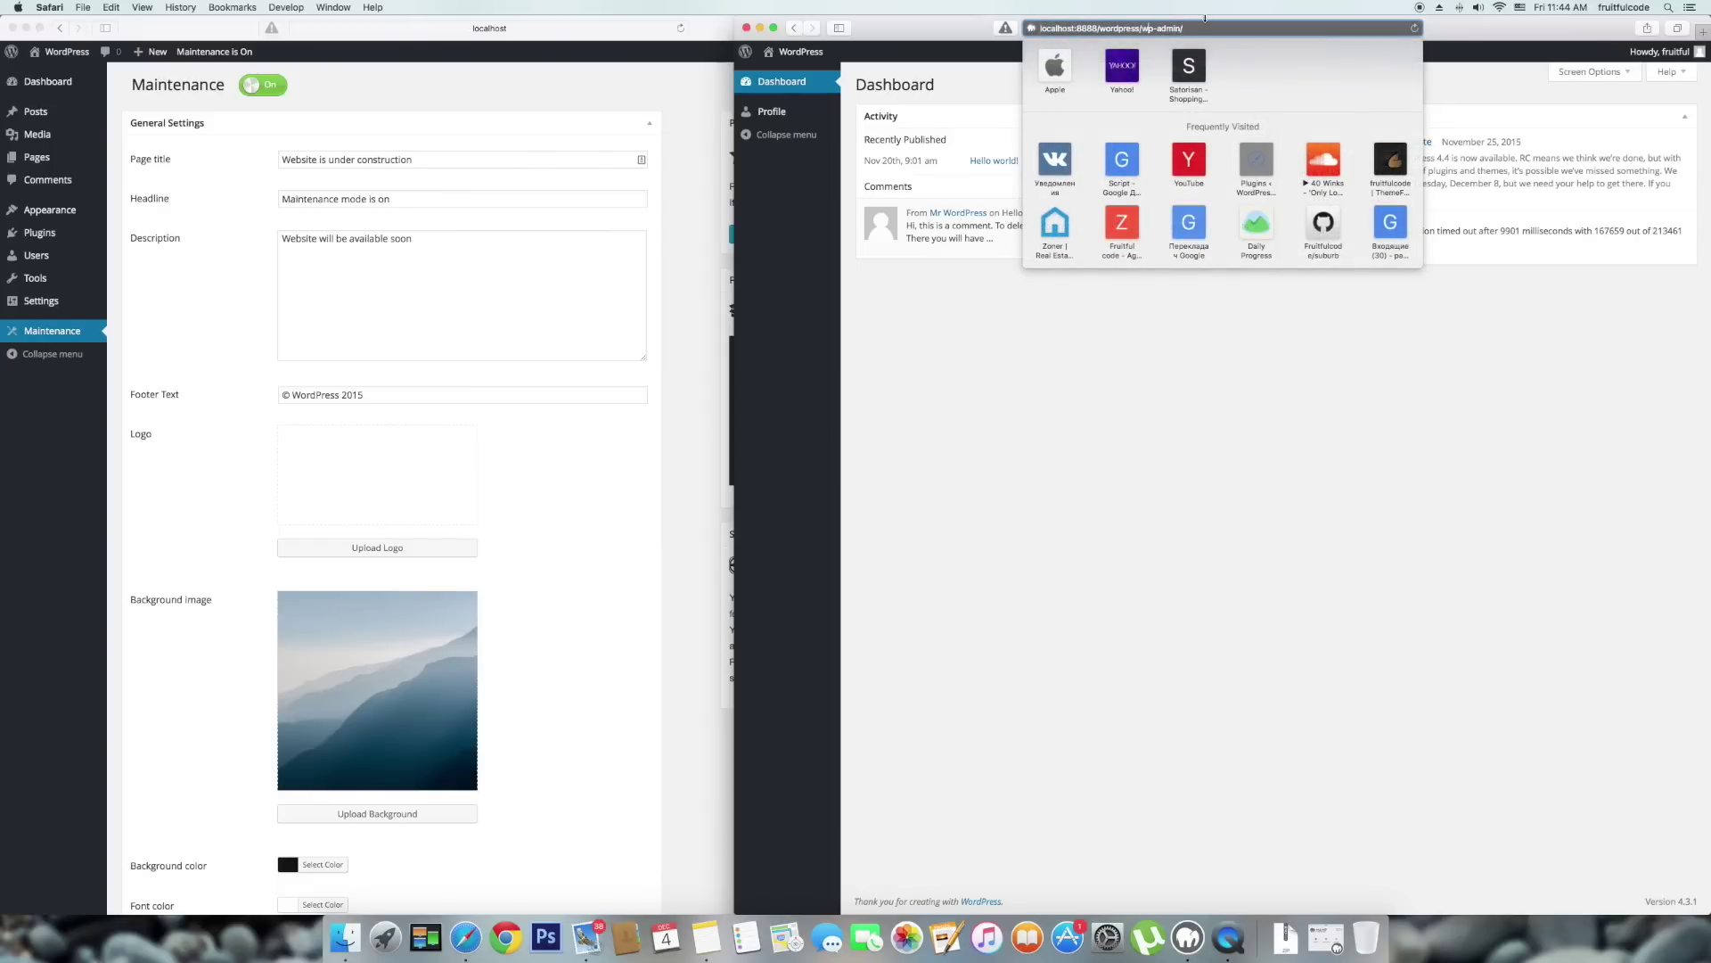
pyautogui.moveTo(1146, 29); pyautogui.dragTo(1184, 28)
pyautogui.write('about')
pyautogui.press('Return')
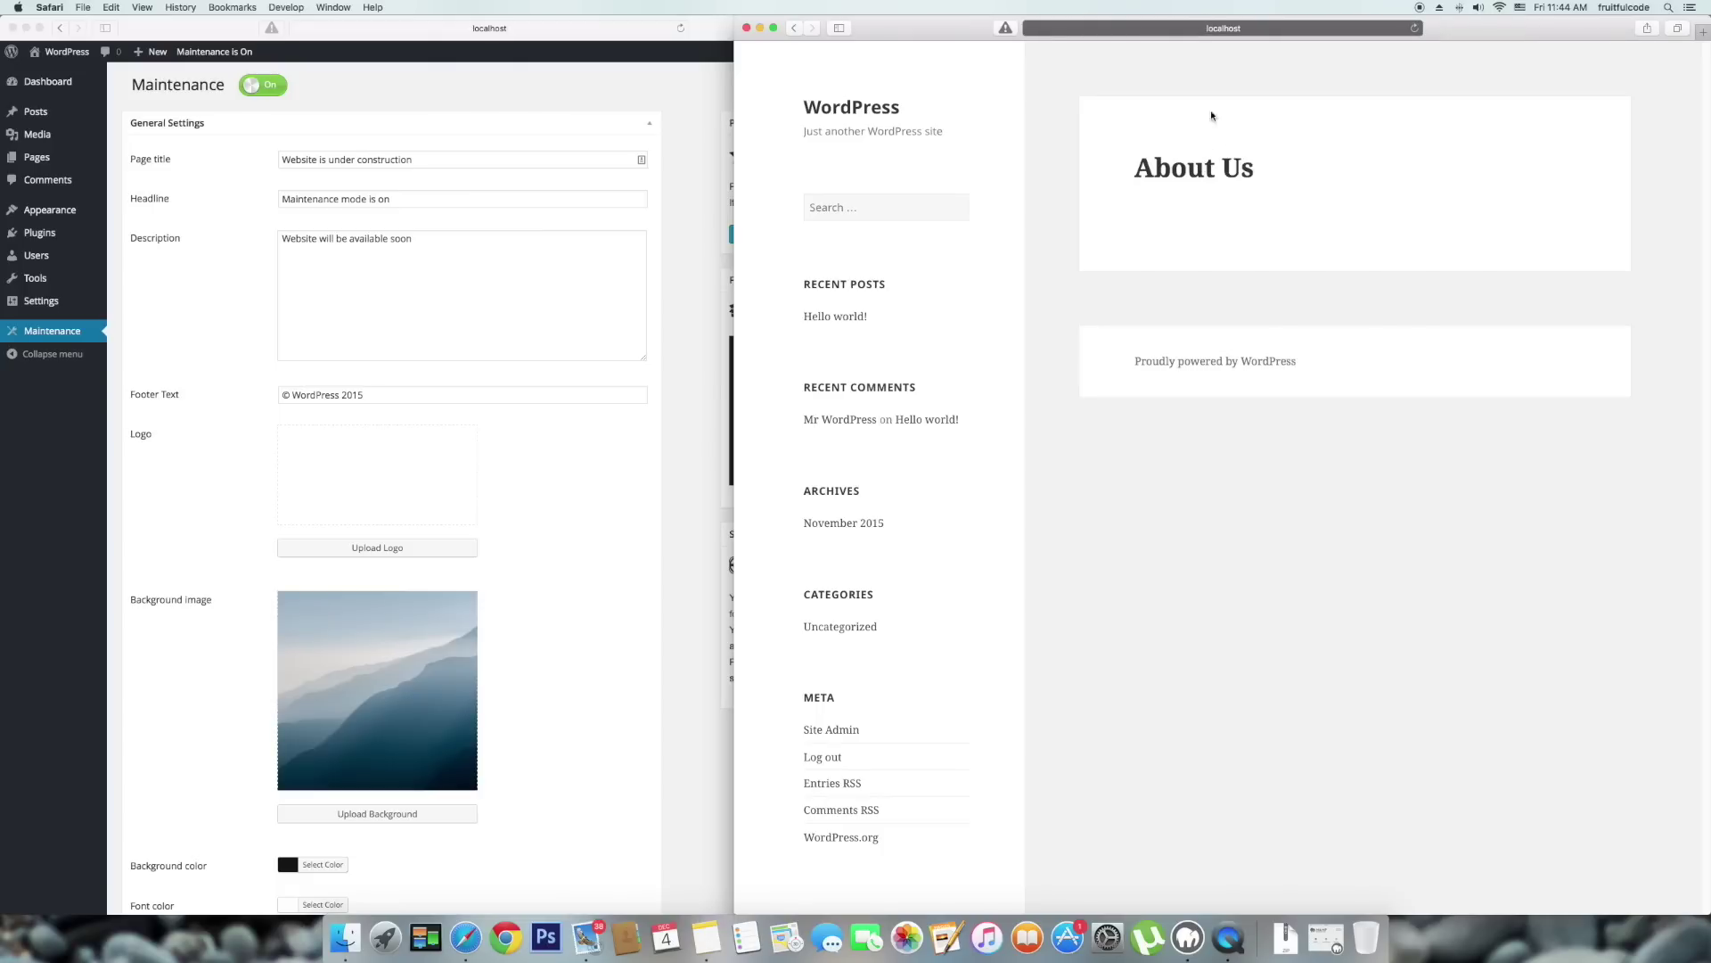
pyautogui.click(1238, 30)
pyautogui.press('Return')
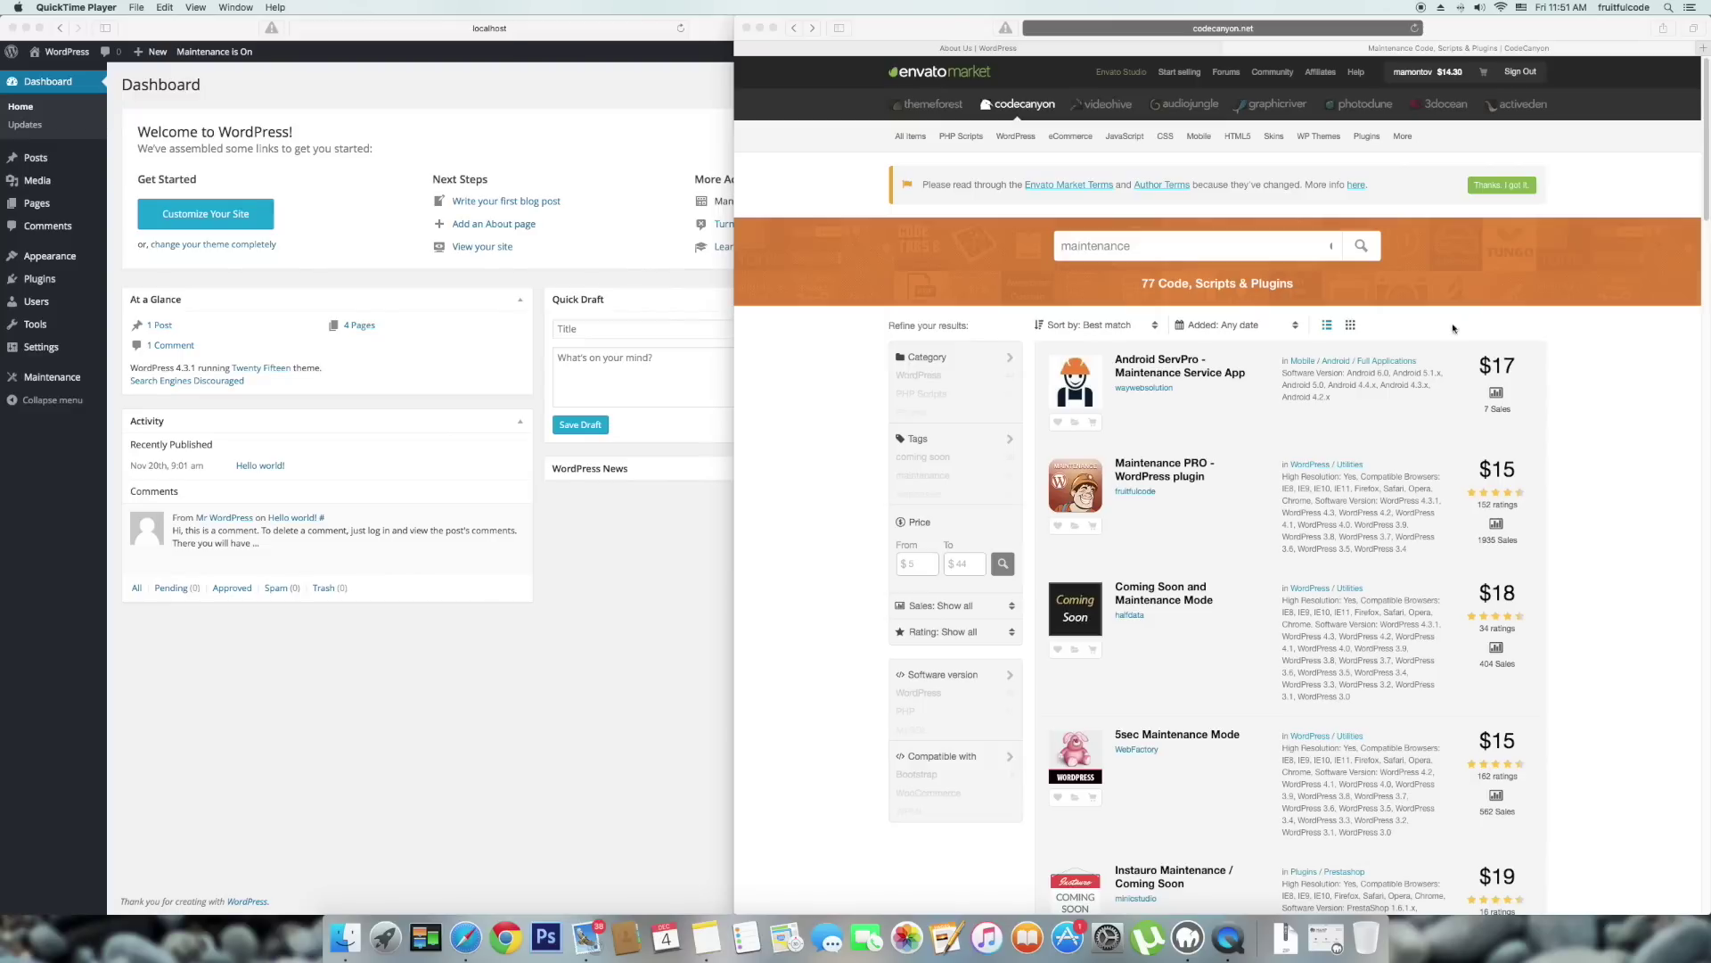
# Download all files and documentation for Maintenance PRO from the CodeCanyon Downloads page.
pyautogui.click(1440, 77)
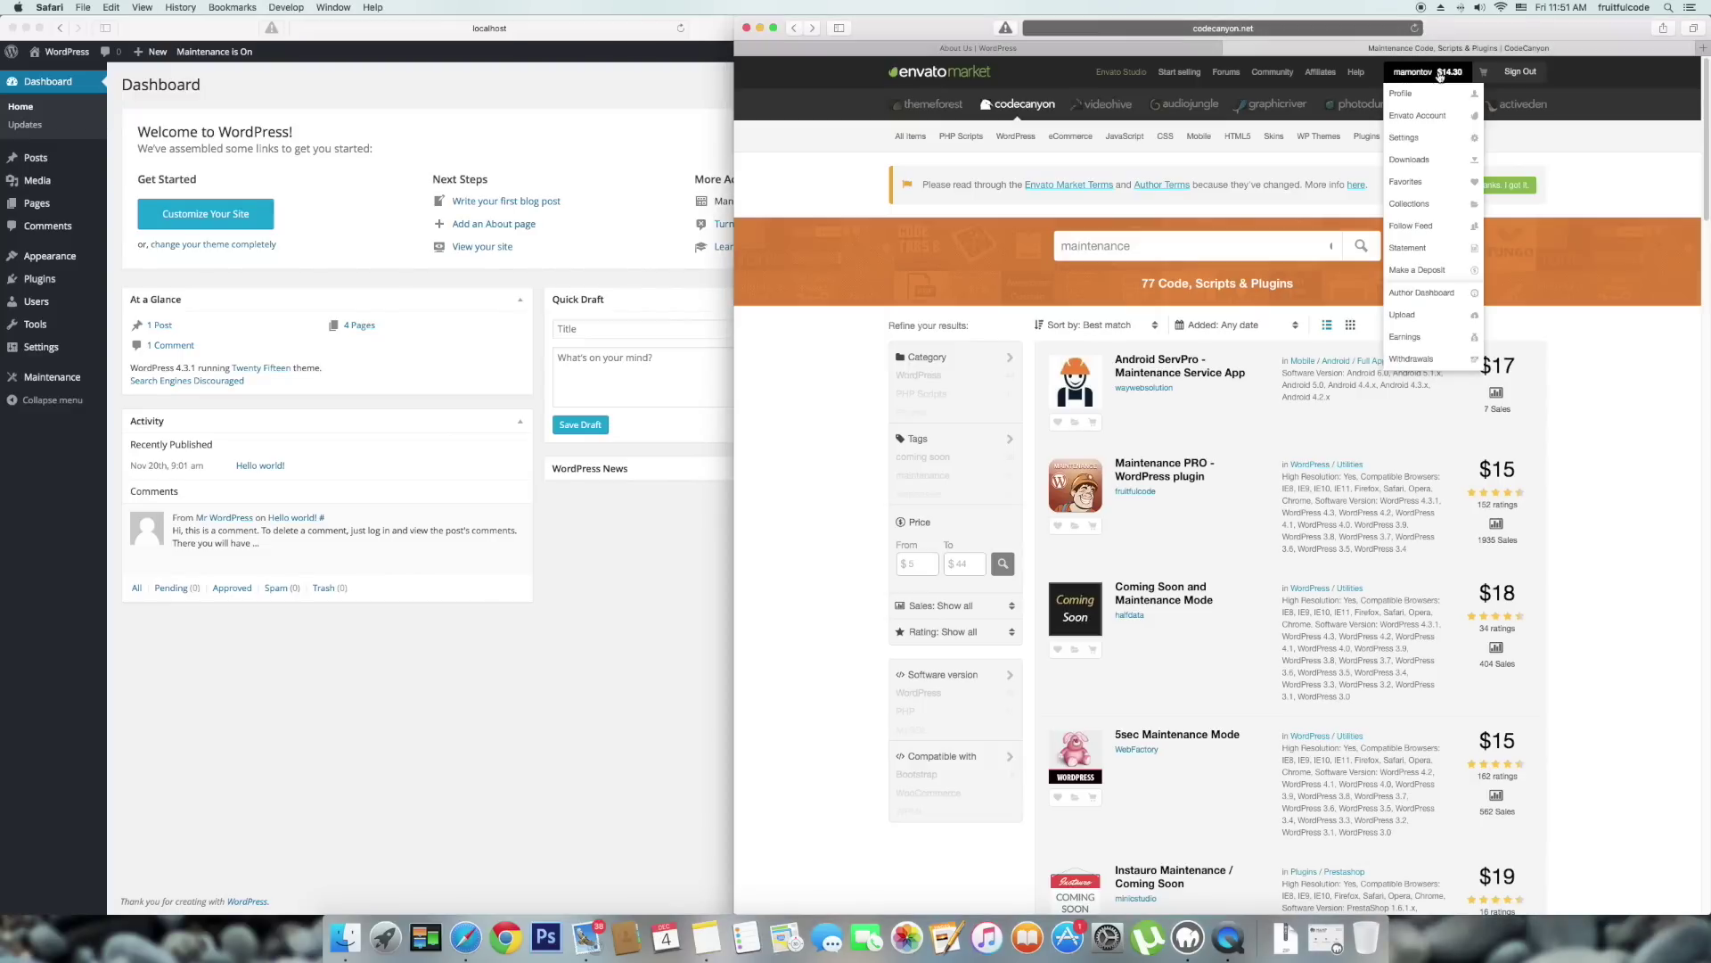
pyautogui.click(1425, 162)
pyautogui.scroll(-15, 1221, 415)
pyautogui.click(1221, 410)
pyautogui.click(1220, 436)
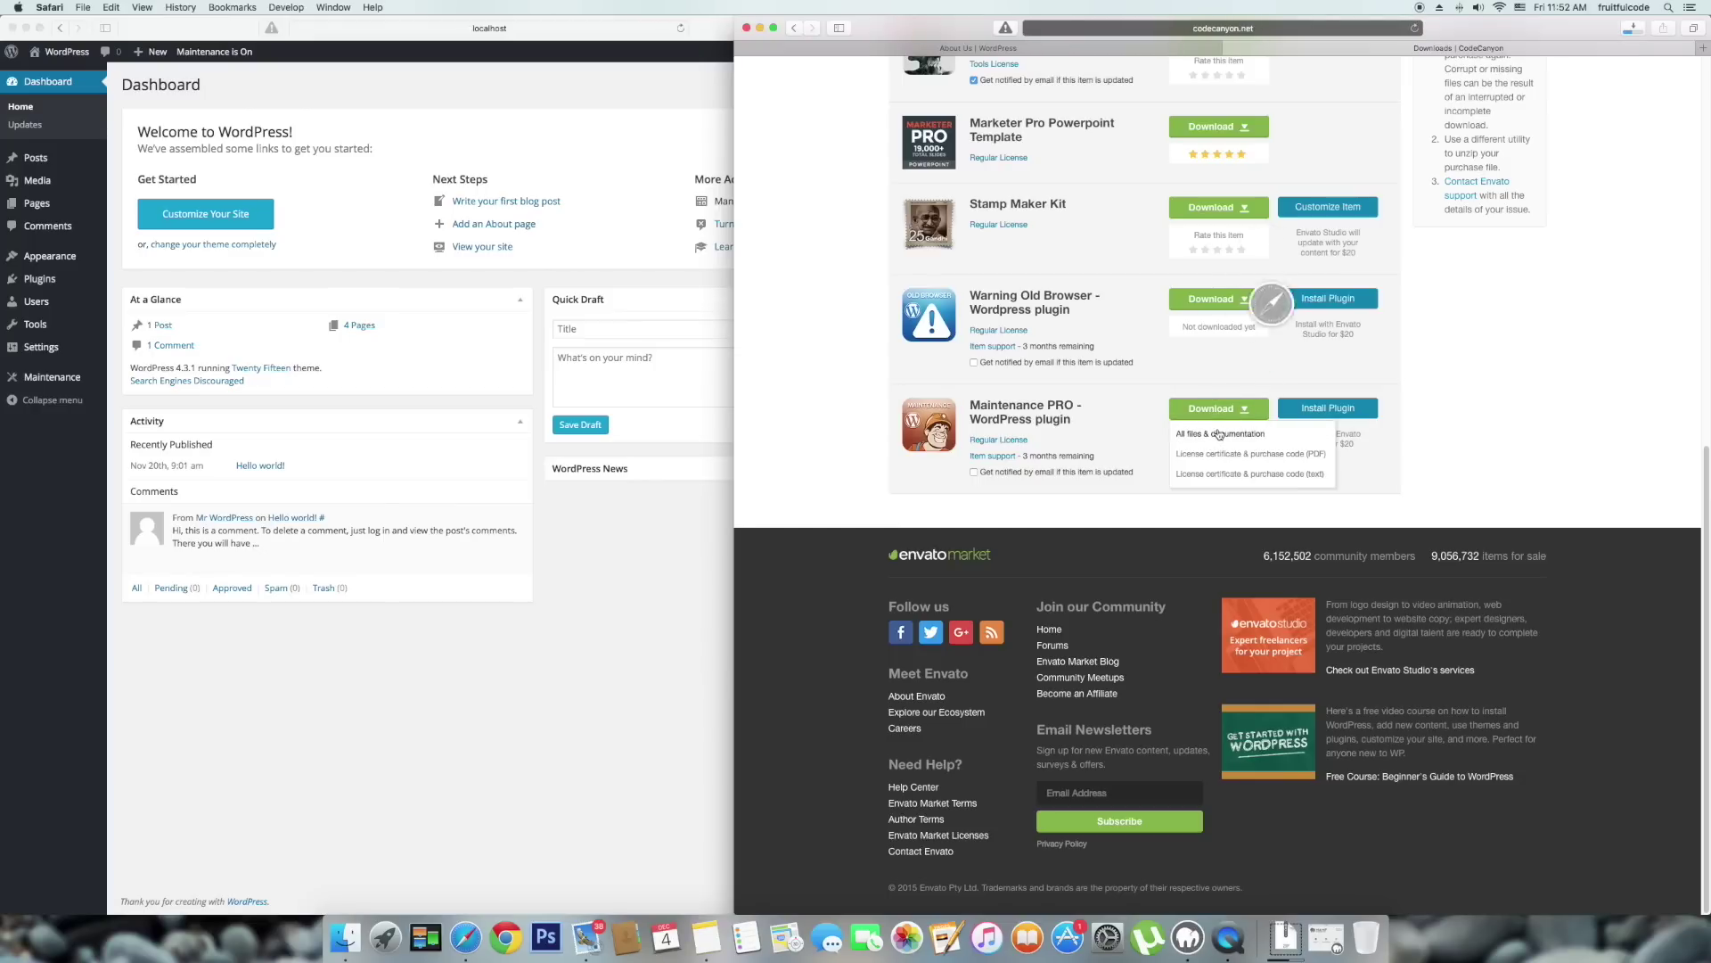
pyautogui.click(1532, 449)
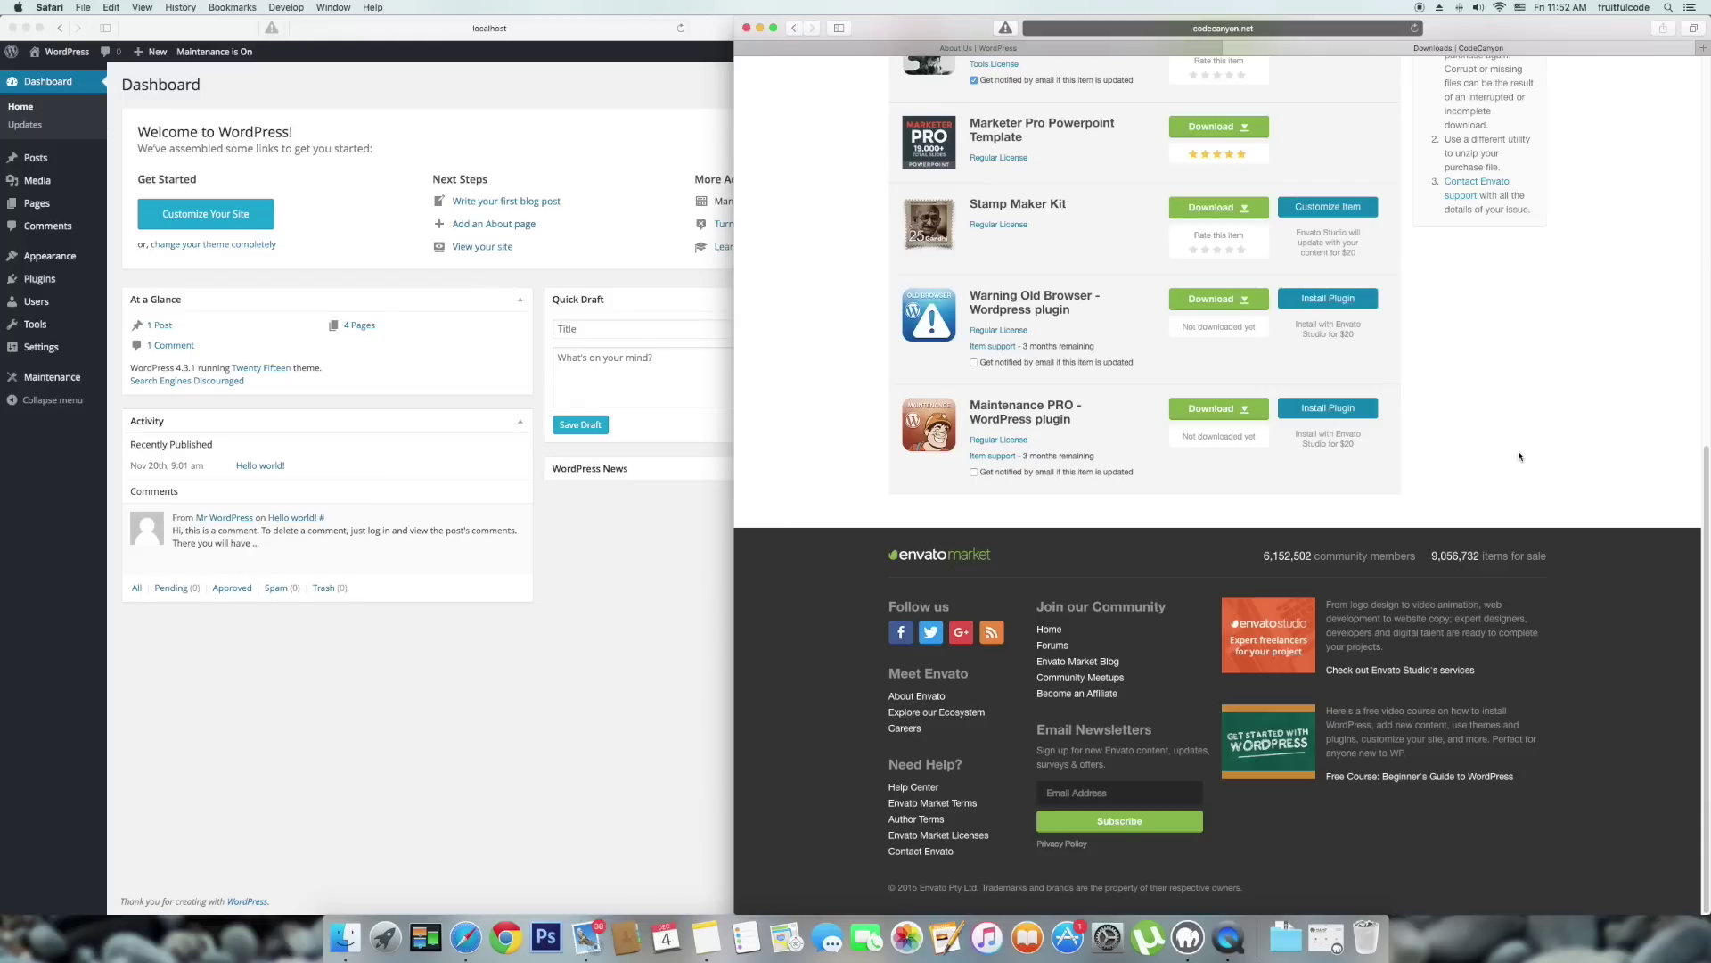
# Reload the Downloads page and rate Maintenance PRO five stars, closing the review prompt.
pyautogui.press('super+r')
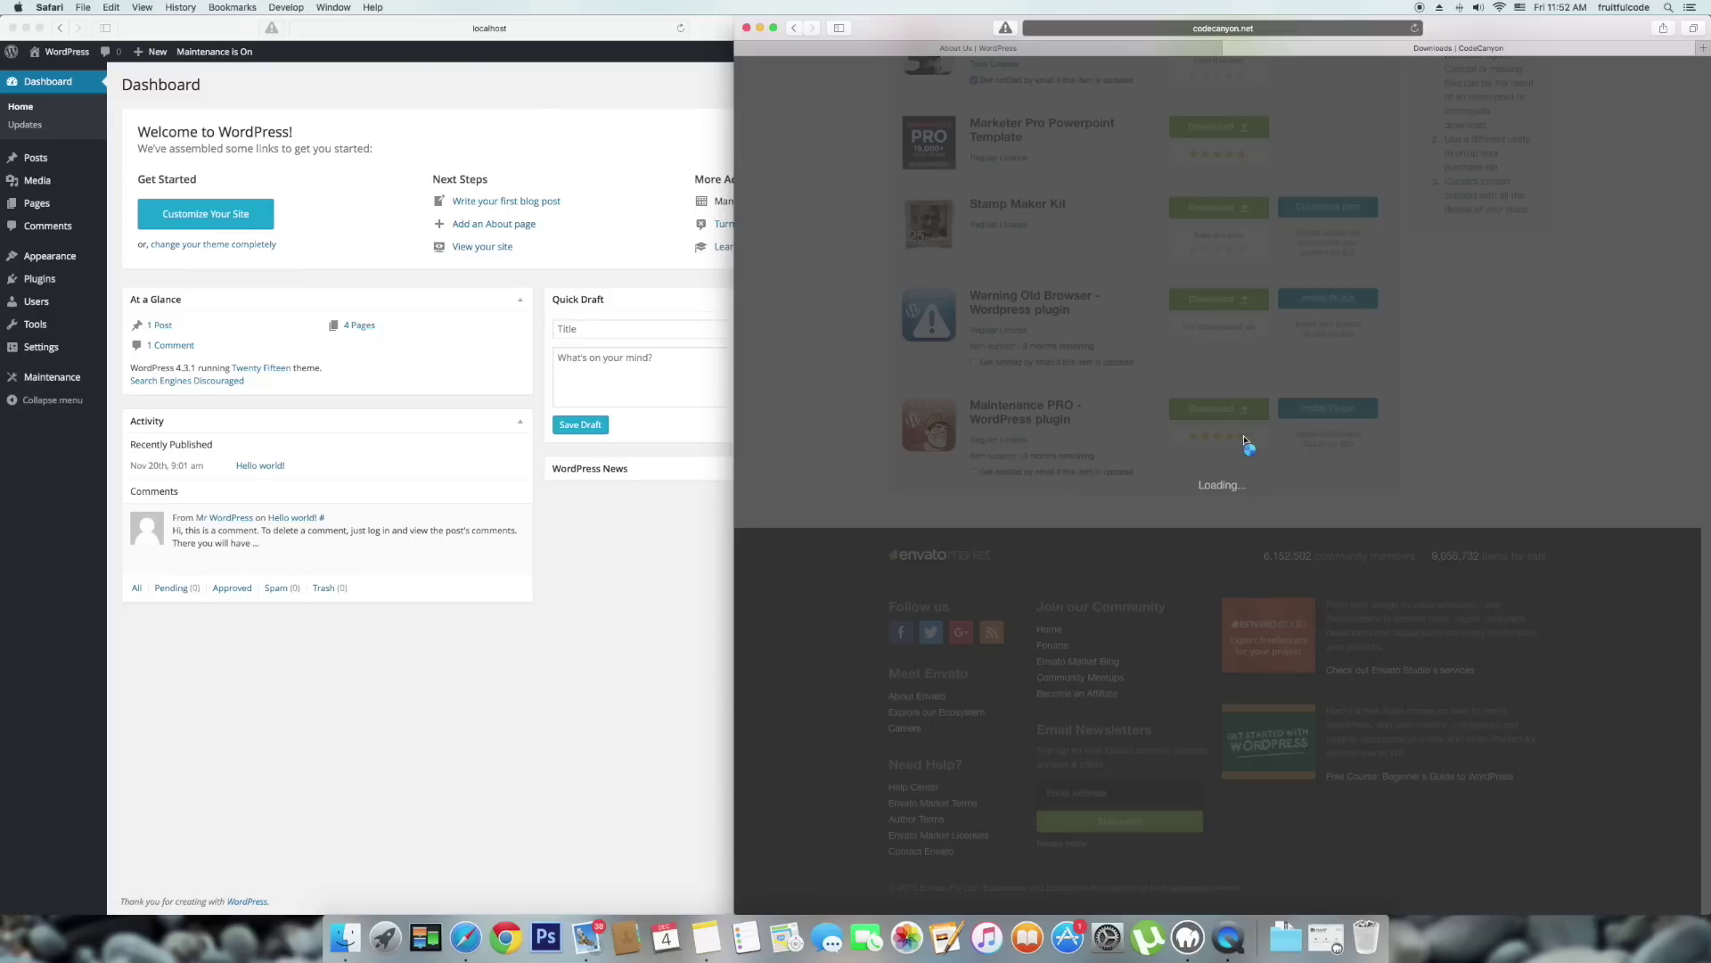
pyautogui.click(1241, 437)
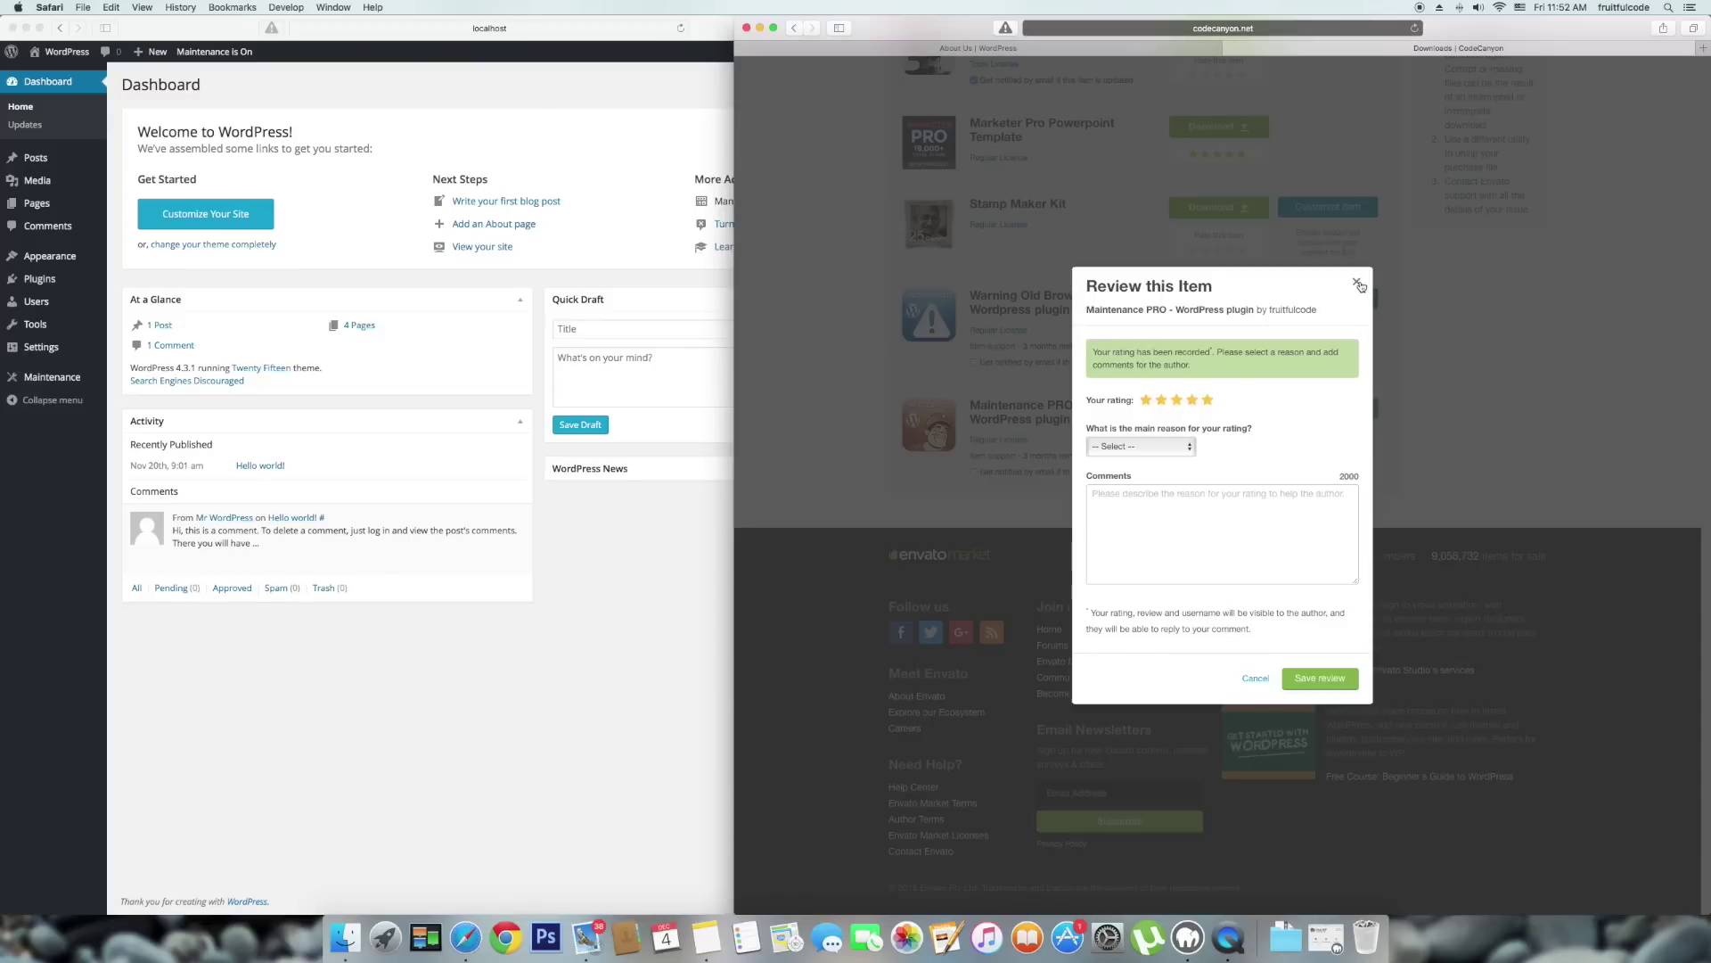
pyautogui.click(1358, 284)
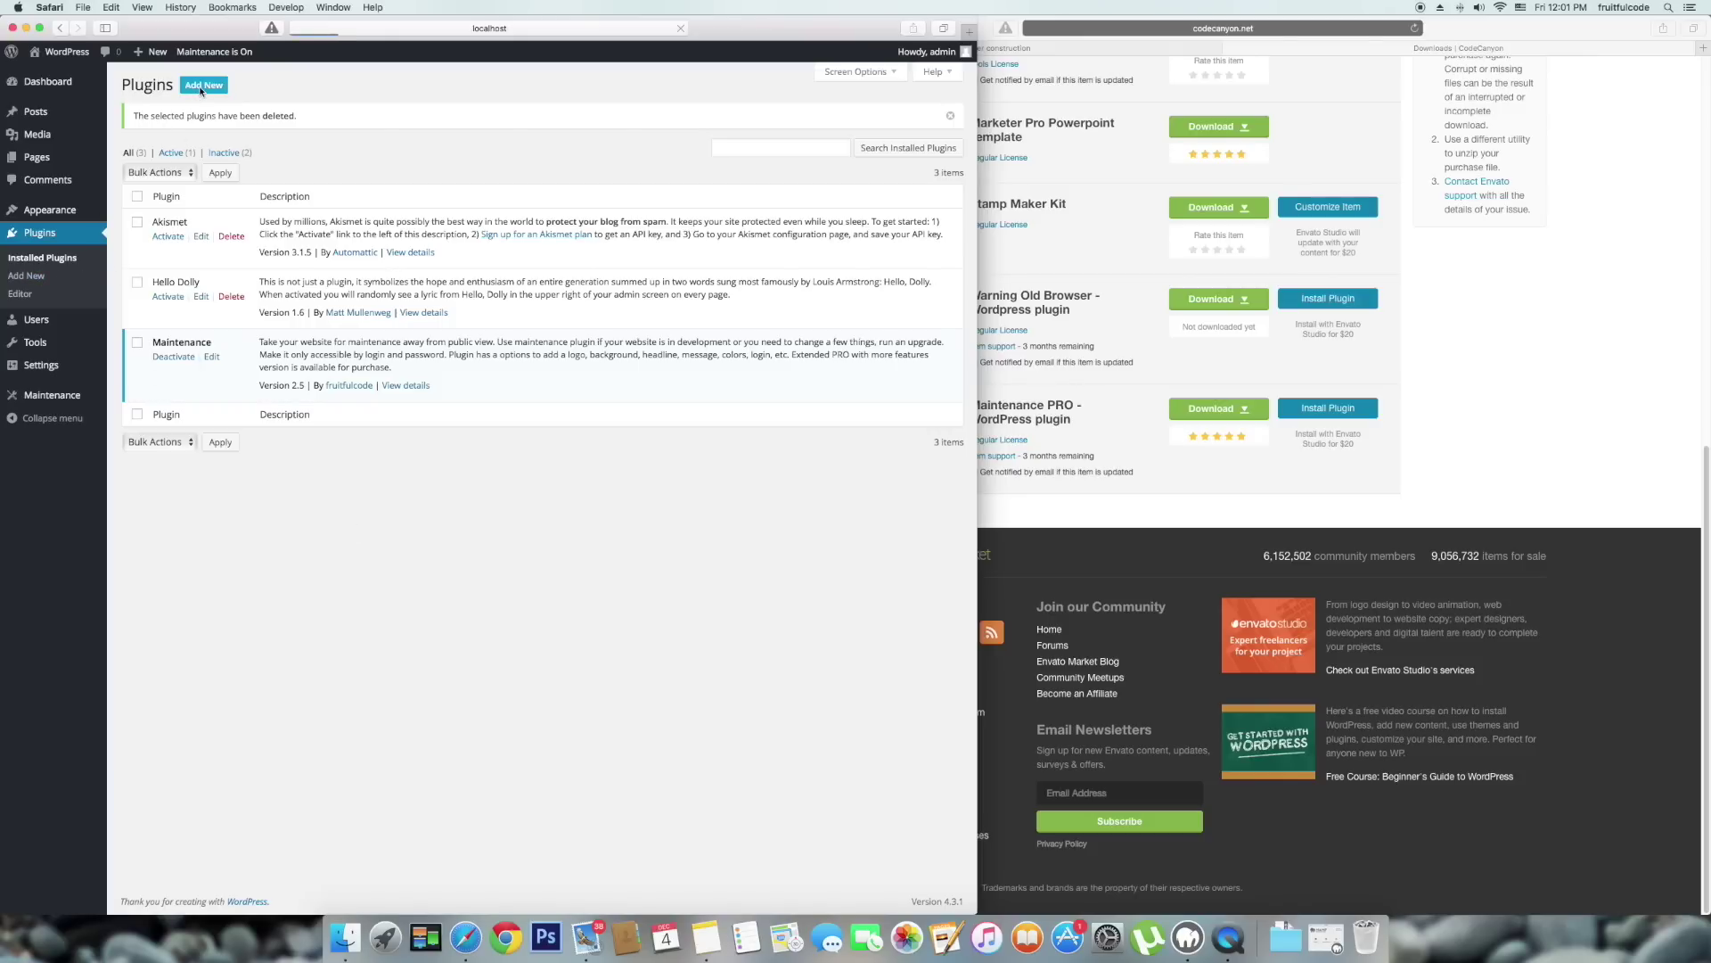
# Upload maintenance-pro.zip from Downloads as a new plugin, install it and activate Maintenance Pro.
pyautogui.click(200, 88)
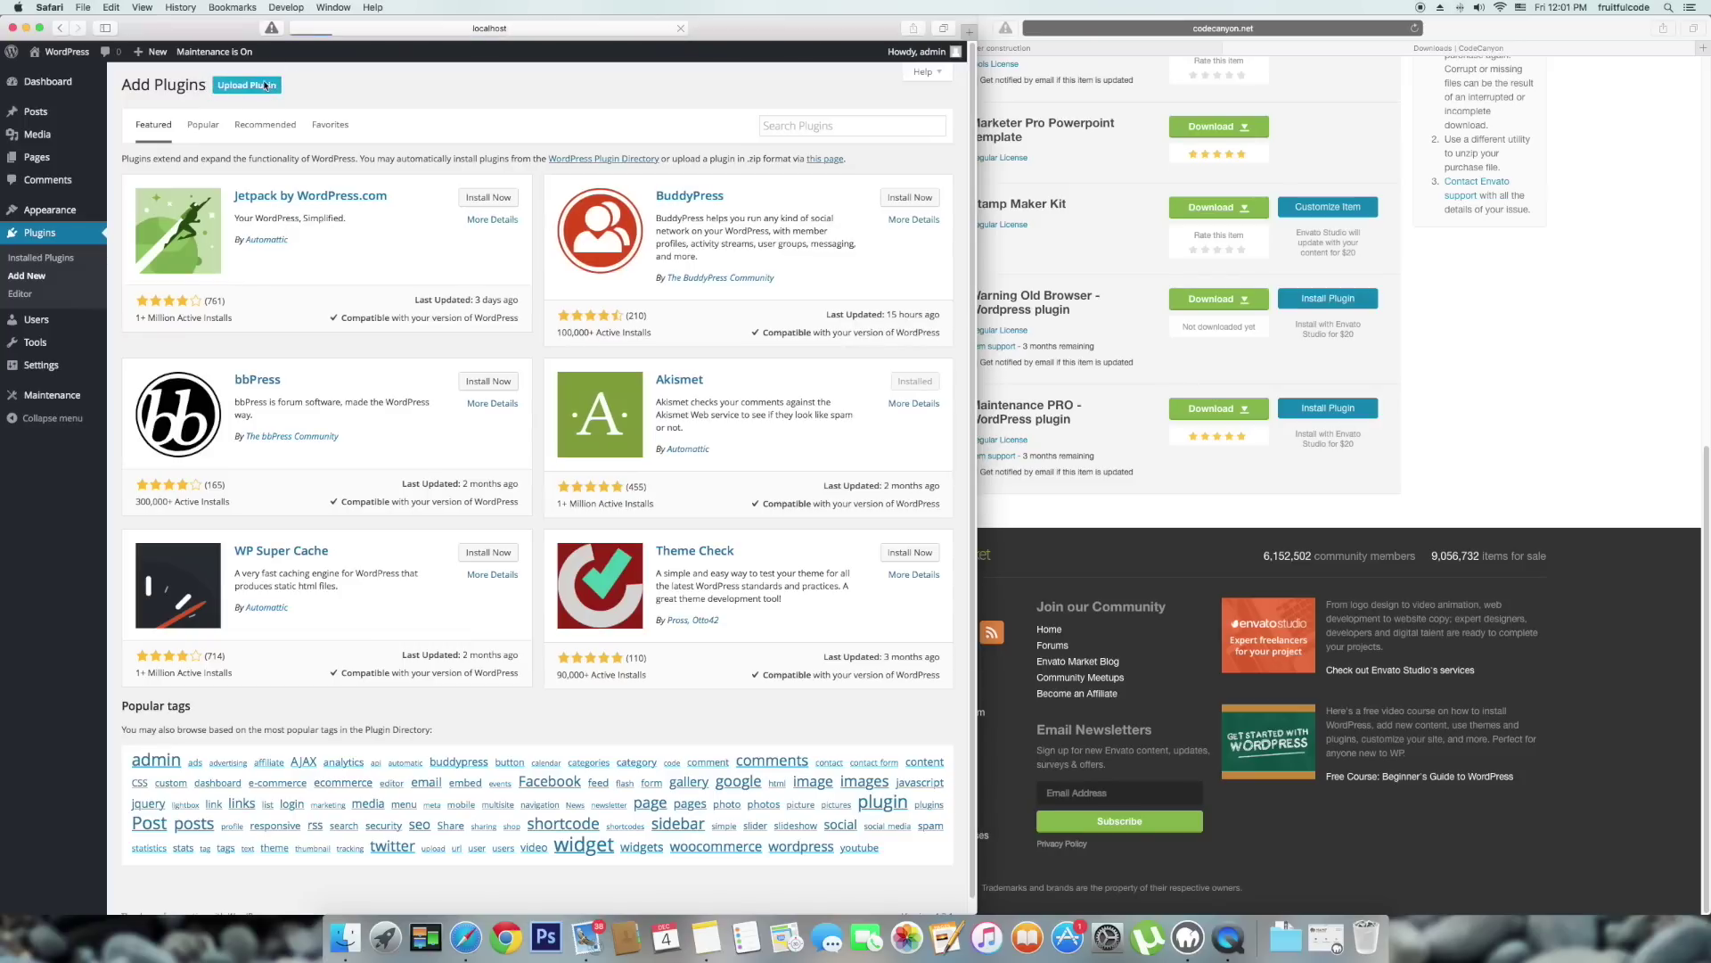
pyautogui.click(262, 86)
pyautogui.click(437, 202)
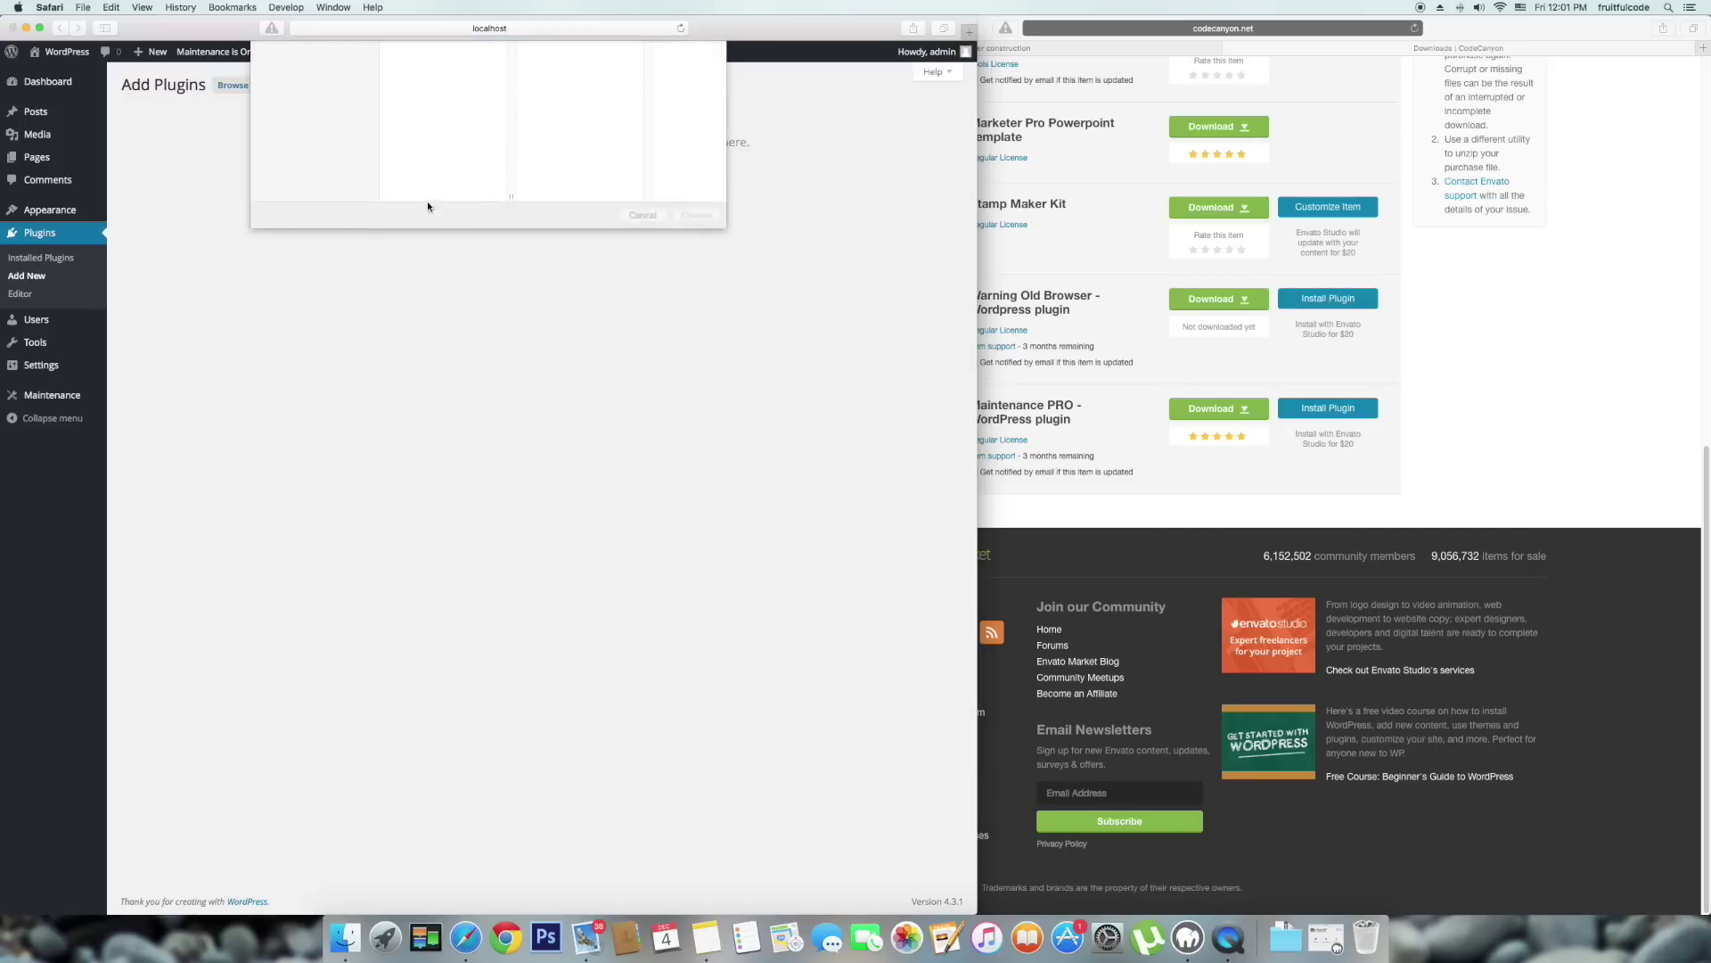
pyautogui.click(437, 85)
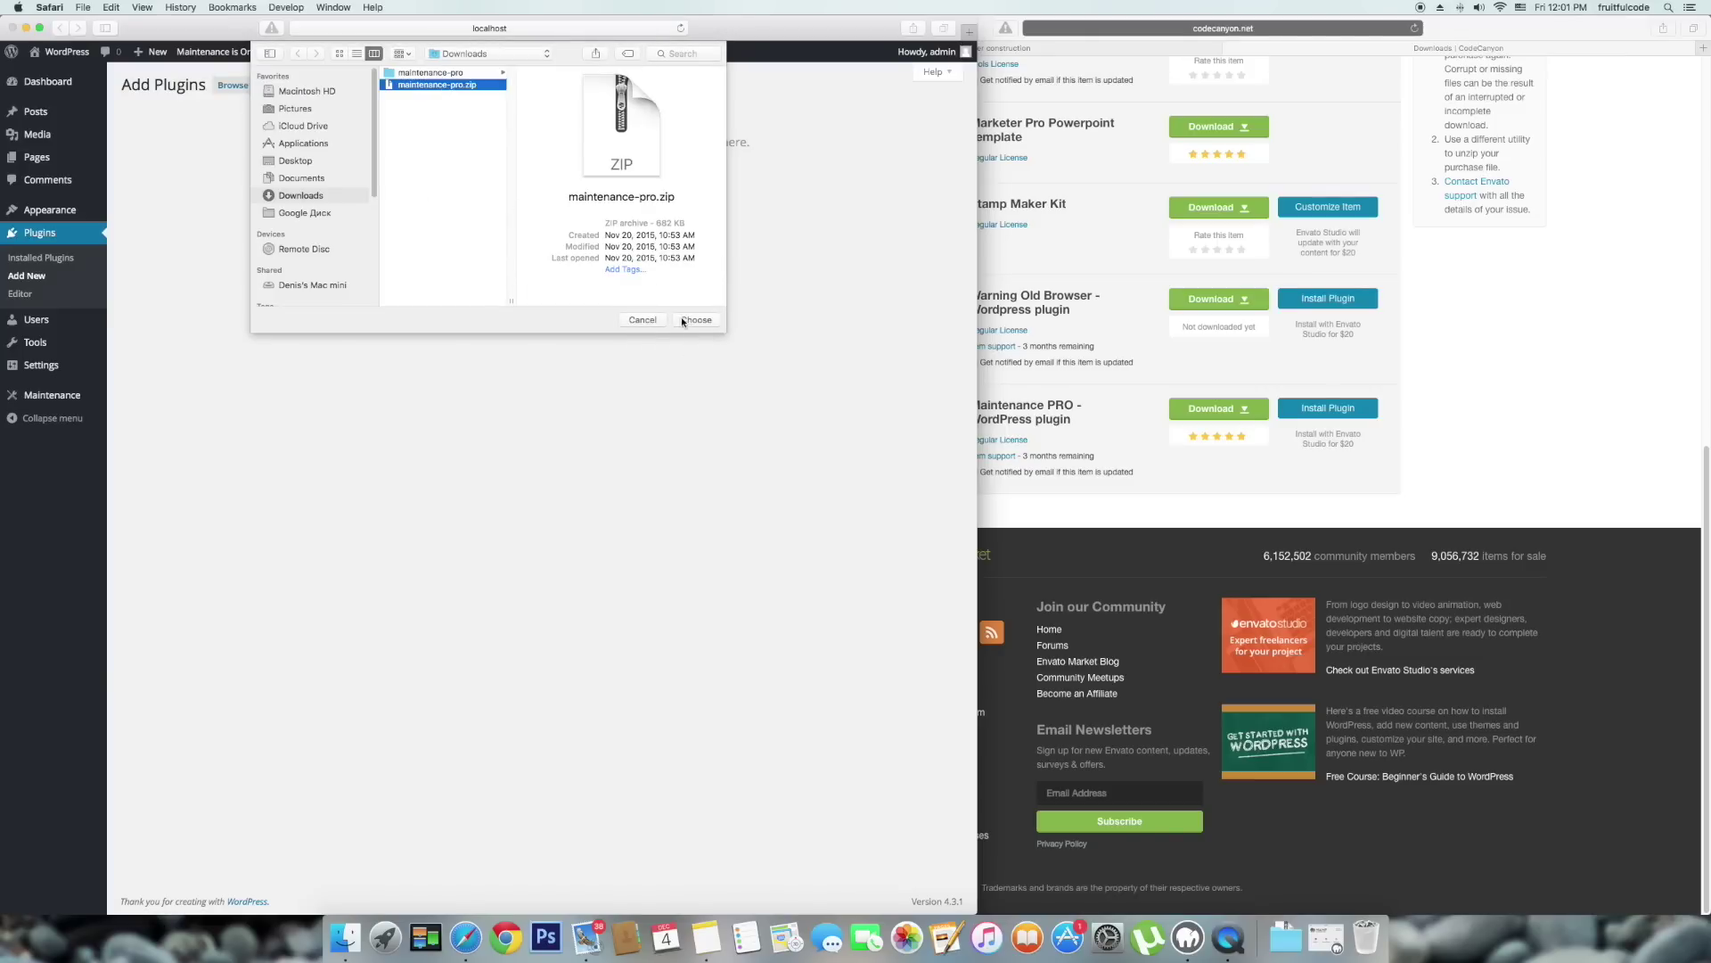
pyautogui.click(695, 320)
pyautogui.click(630, 201)
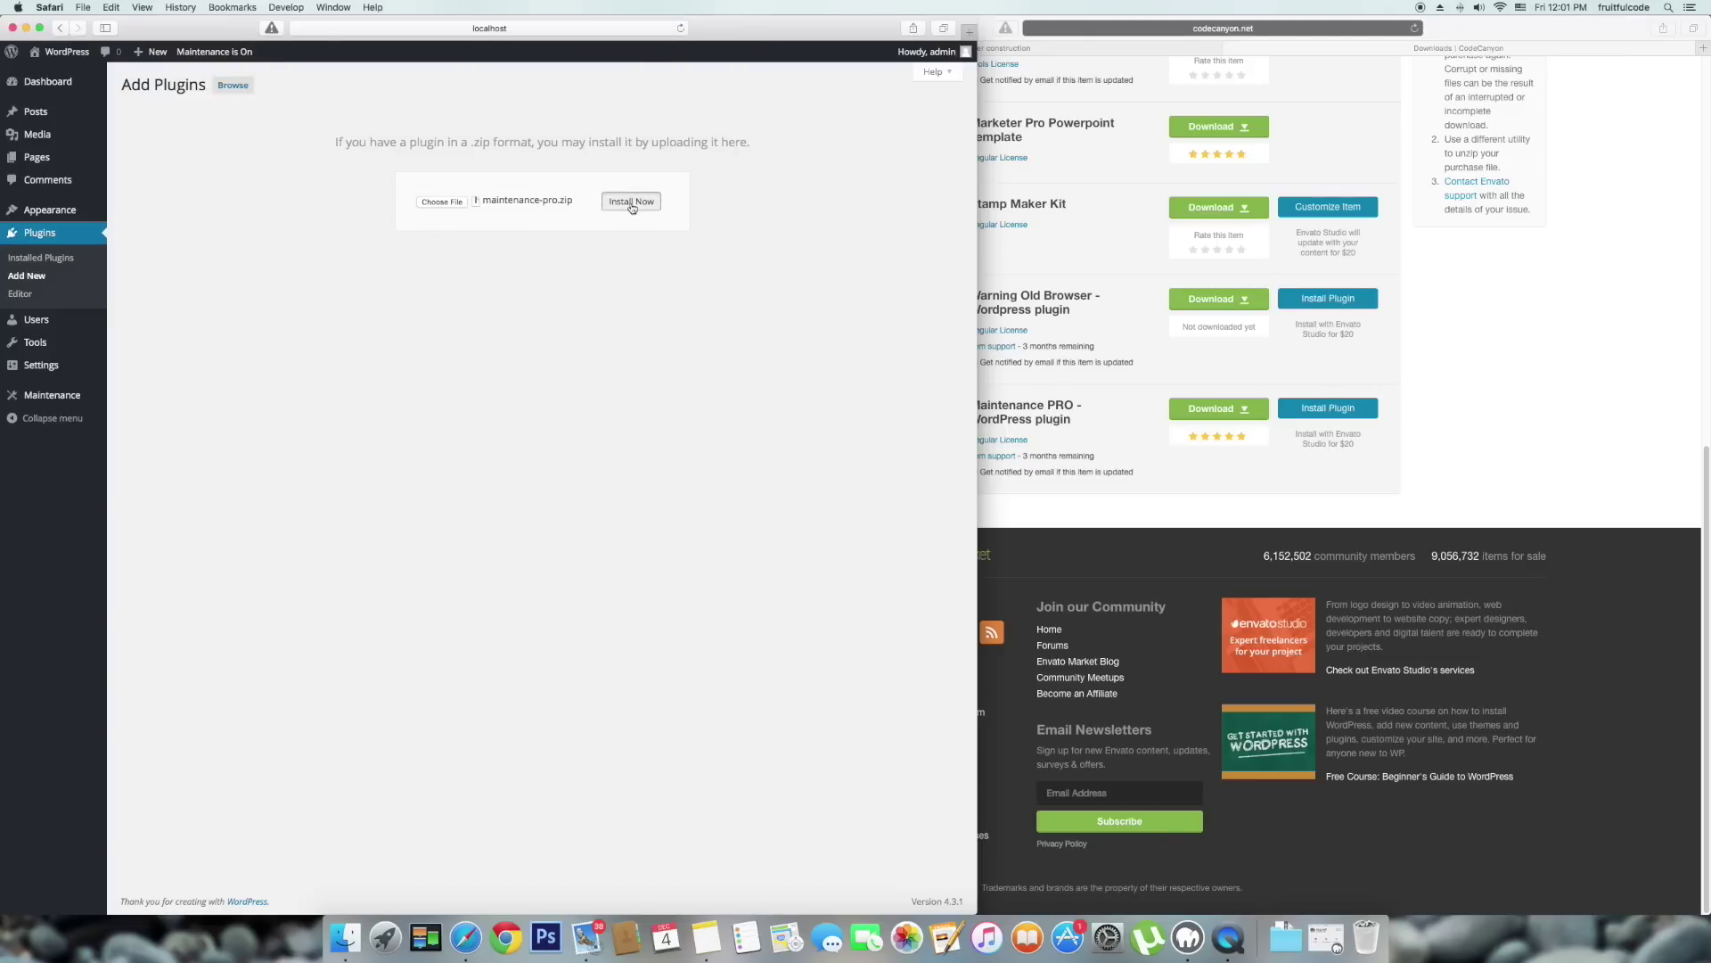
pyautogui.click(149, 175)
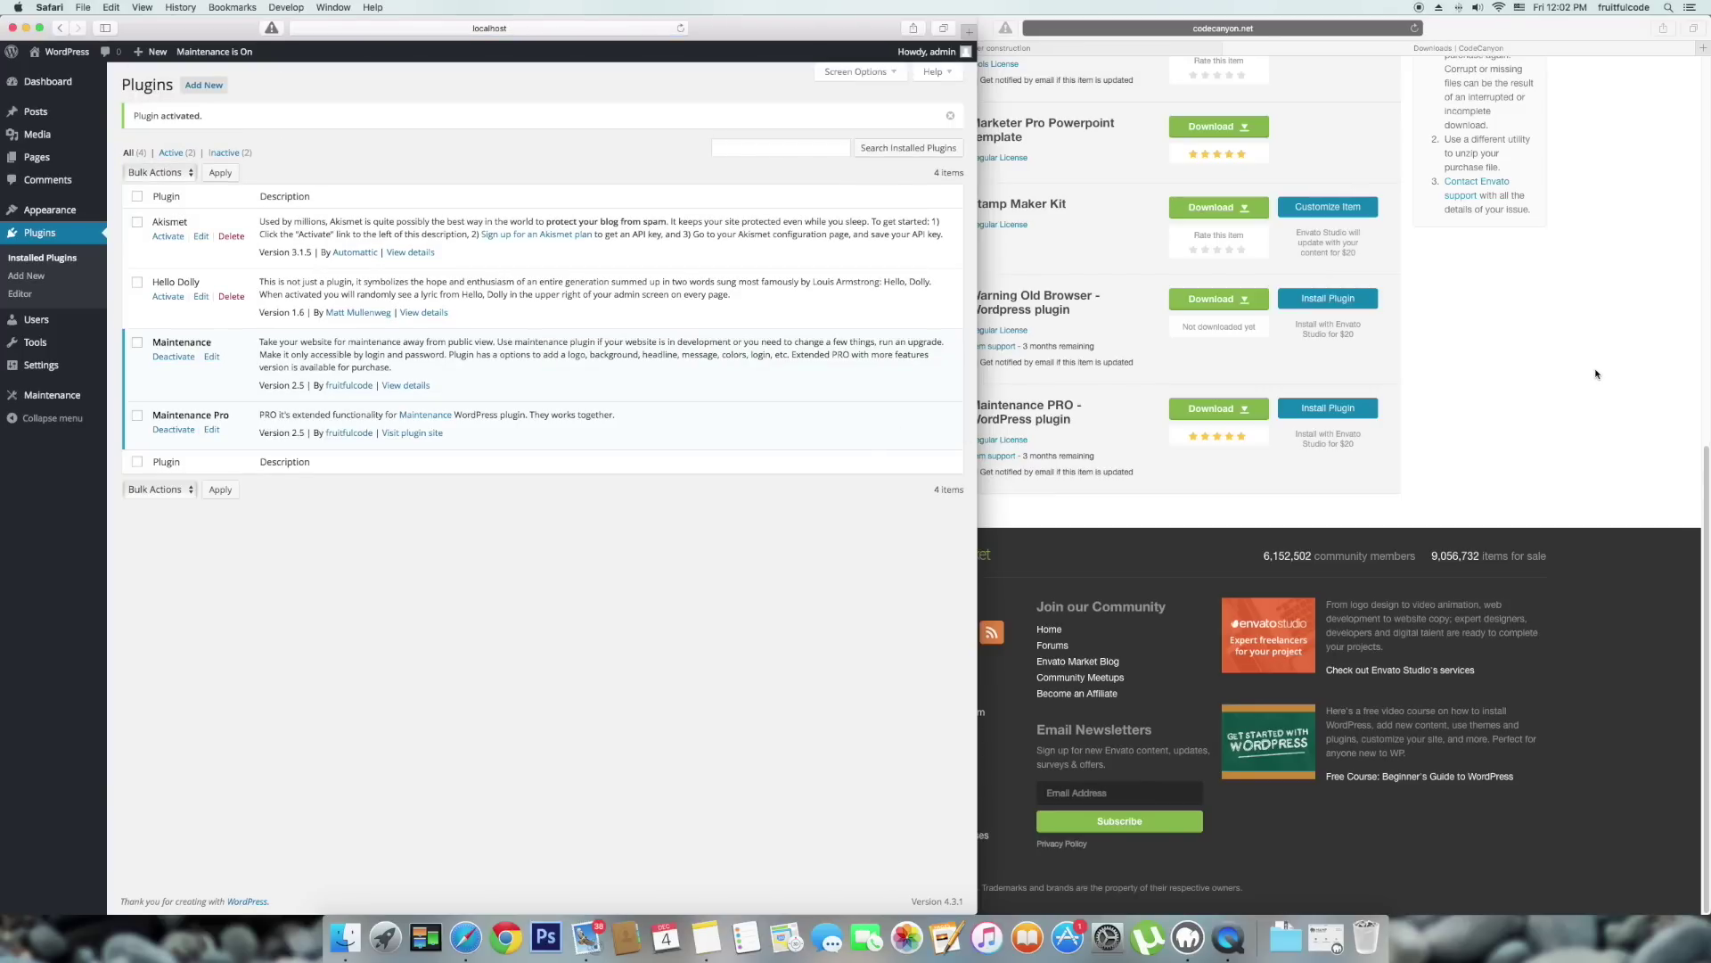
pyautogui.click(1551, 358)
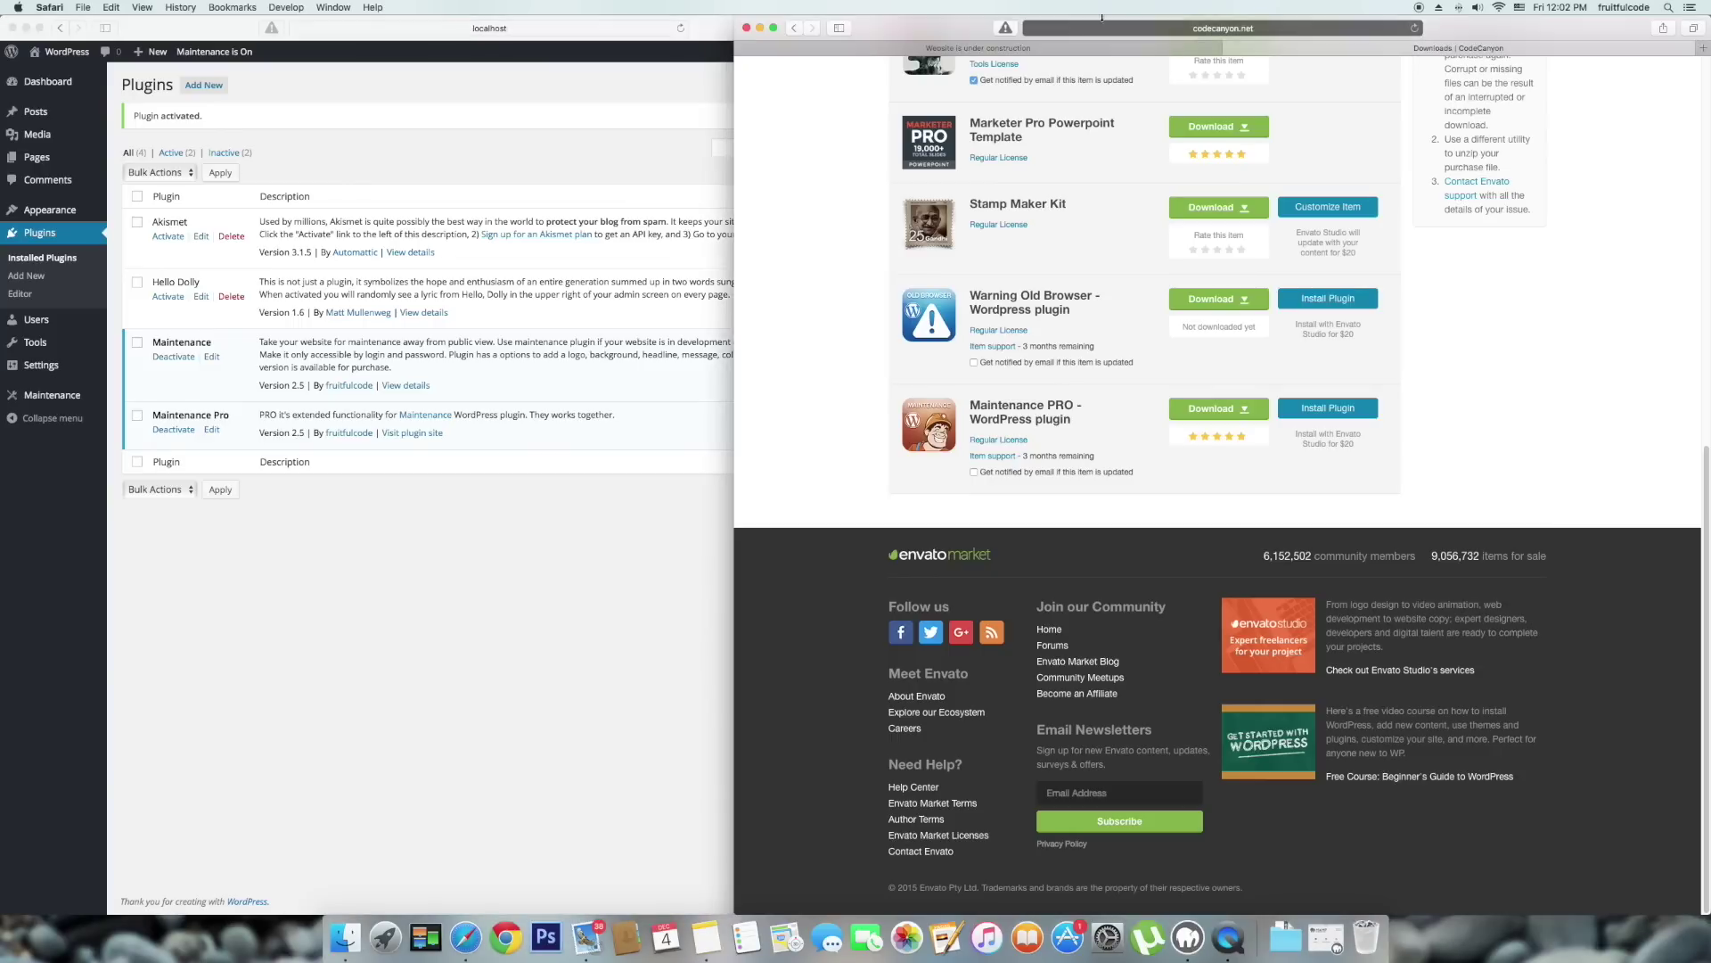
# Close the CodeCanyon tab, expand the Countdown settings, save, and reload the maintenance preview.
pyautogui.click(1231, 48)
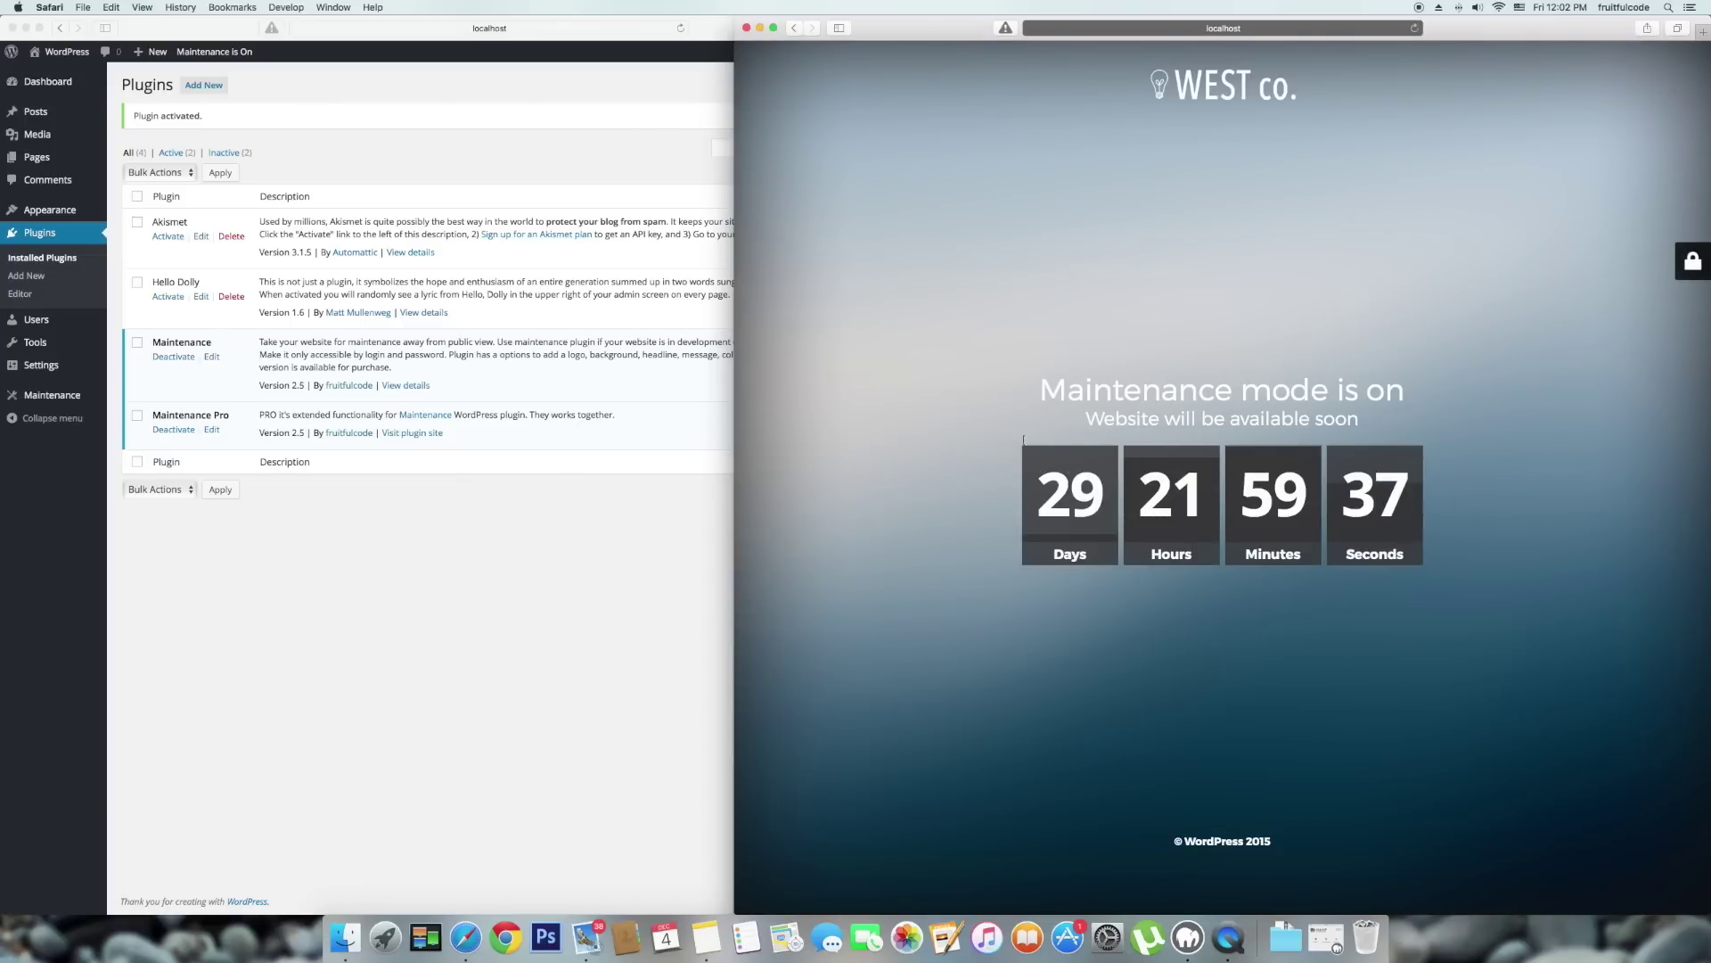
pyautogui.click(197, 571)
pyautogui.click(49, 395)
pyautogui.scroll(-15, 535, 624)
pyautogui.click(642, 691)
pyautogui.scroll(-2, 489, 829)
pyautogui.click(147, 839)
pyautogui.click(1174, 688)
pyautogui.press('super+r')
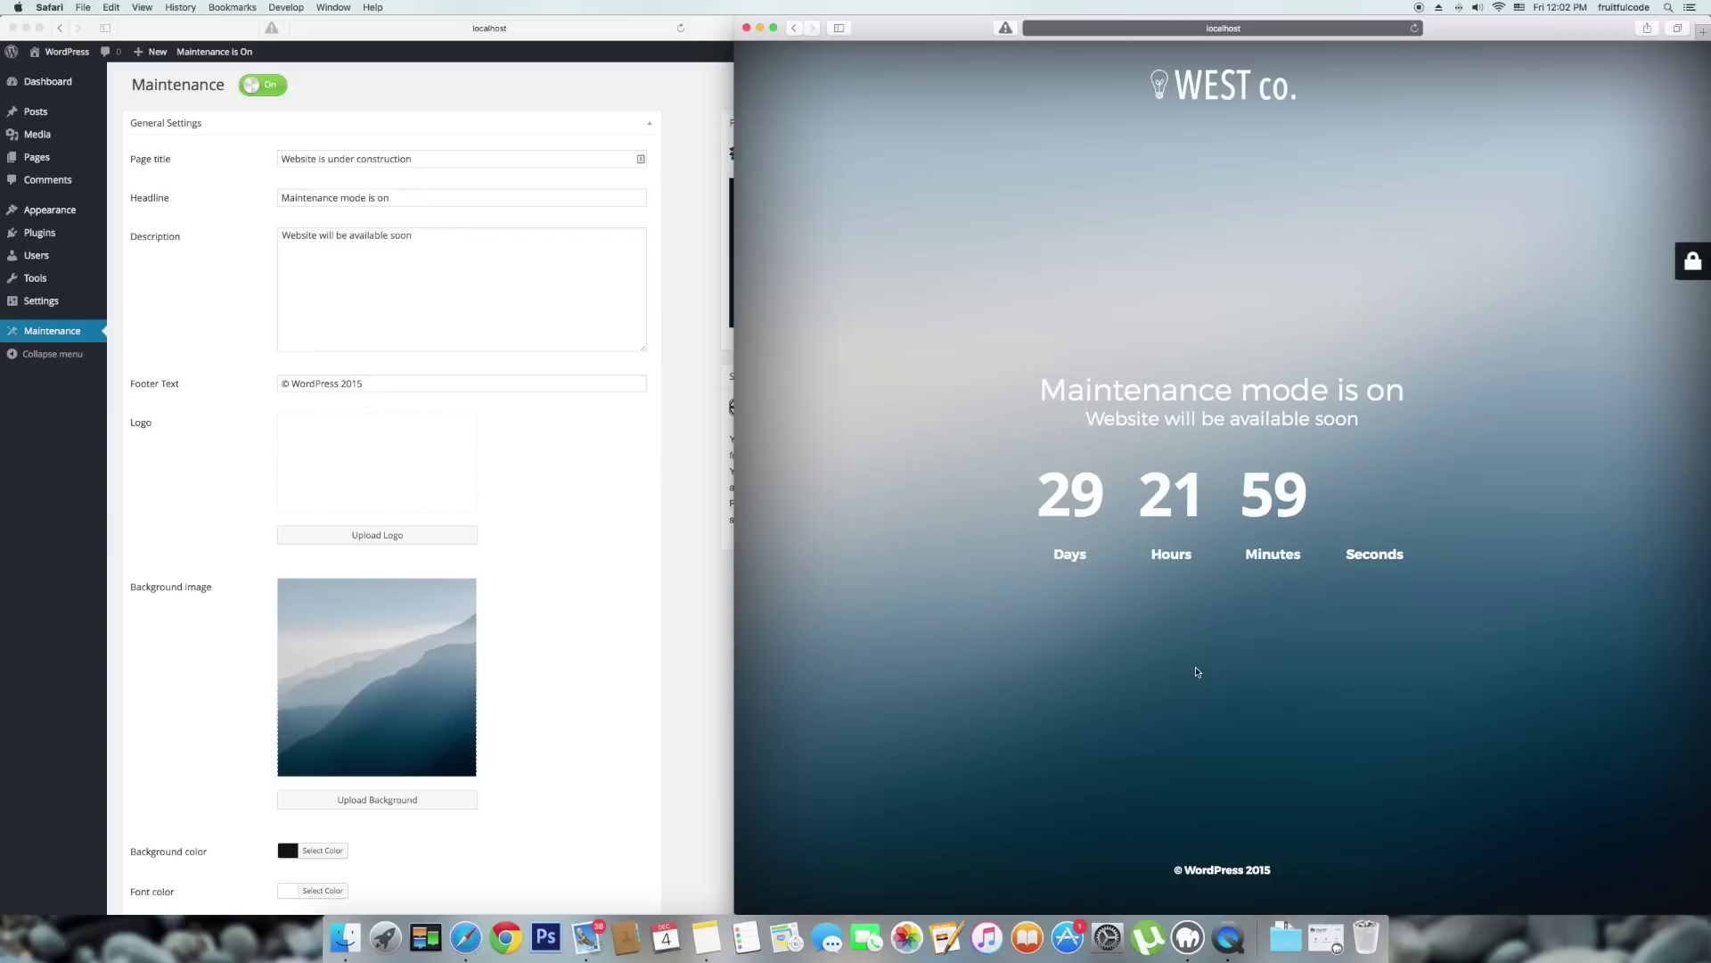
# Set the countdown Type to Circle and save the settings.
pyautogui.click(697, 696)
pyautogui.scroll(-15, 697, 696)
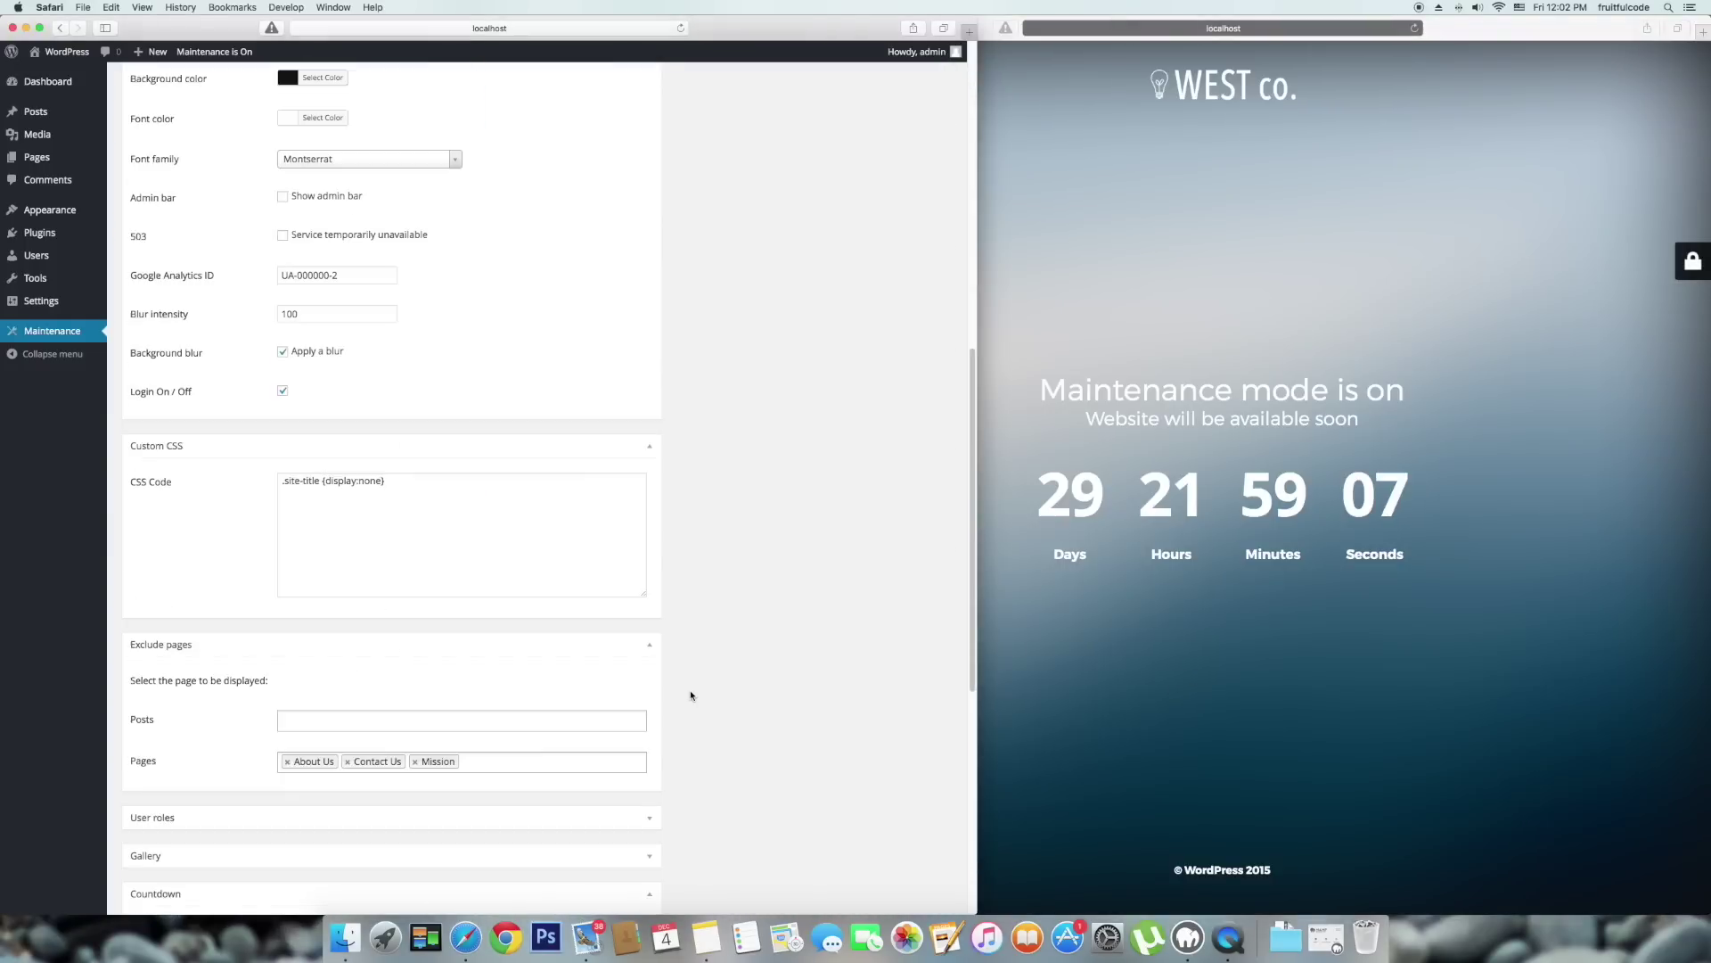
pyautogui.click(382, 631)
pyautogui.click(374, 709)
pyautogui.scroll(-3, 176, 853)
pyautogui.click(176, 852)
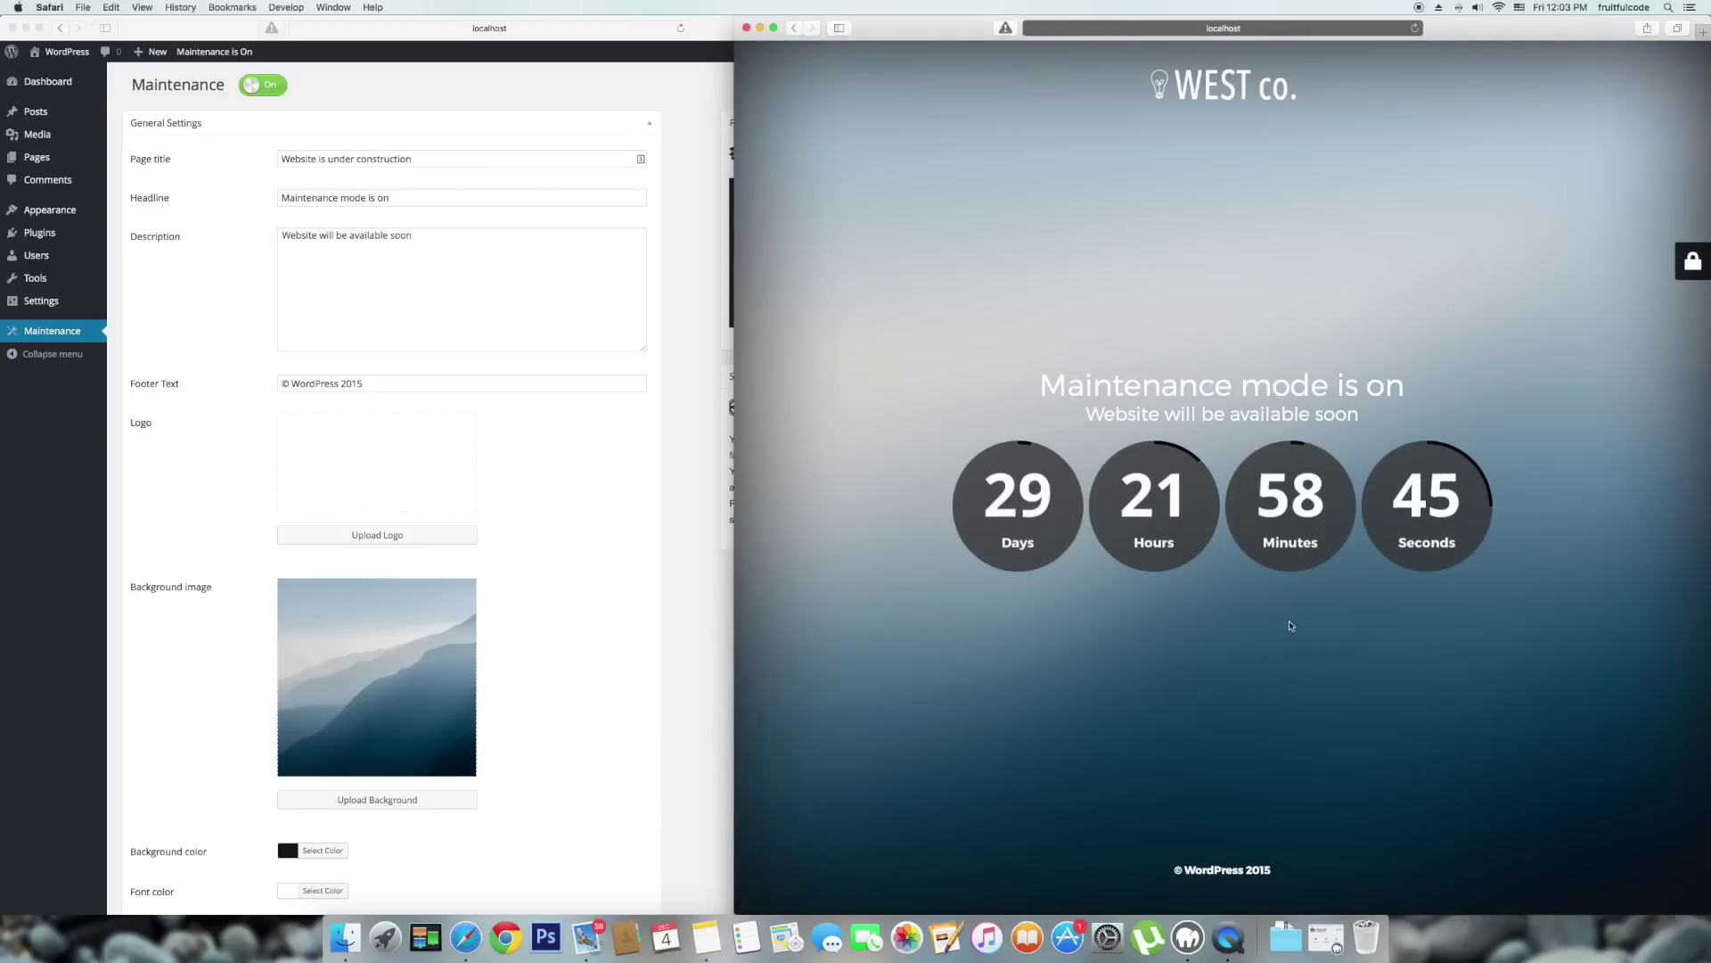
# Collapse the Countdown settings and expand the HTML content section.
pyautogui.click(675, 781)
pyautogui.scroll(-10, 677, 779)
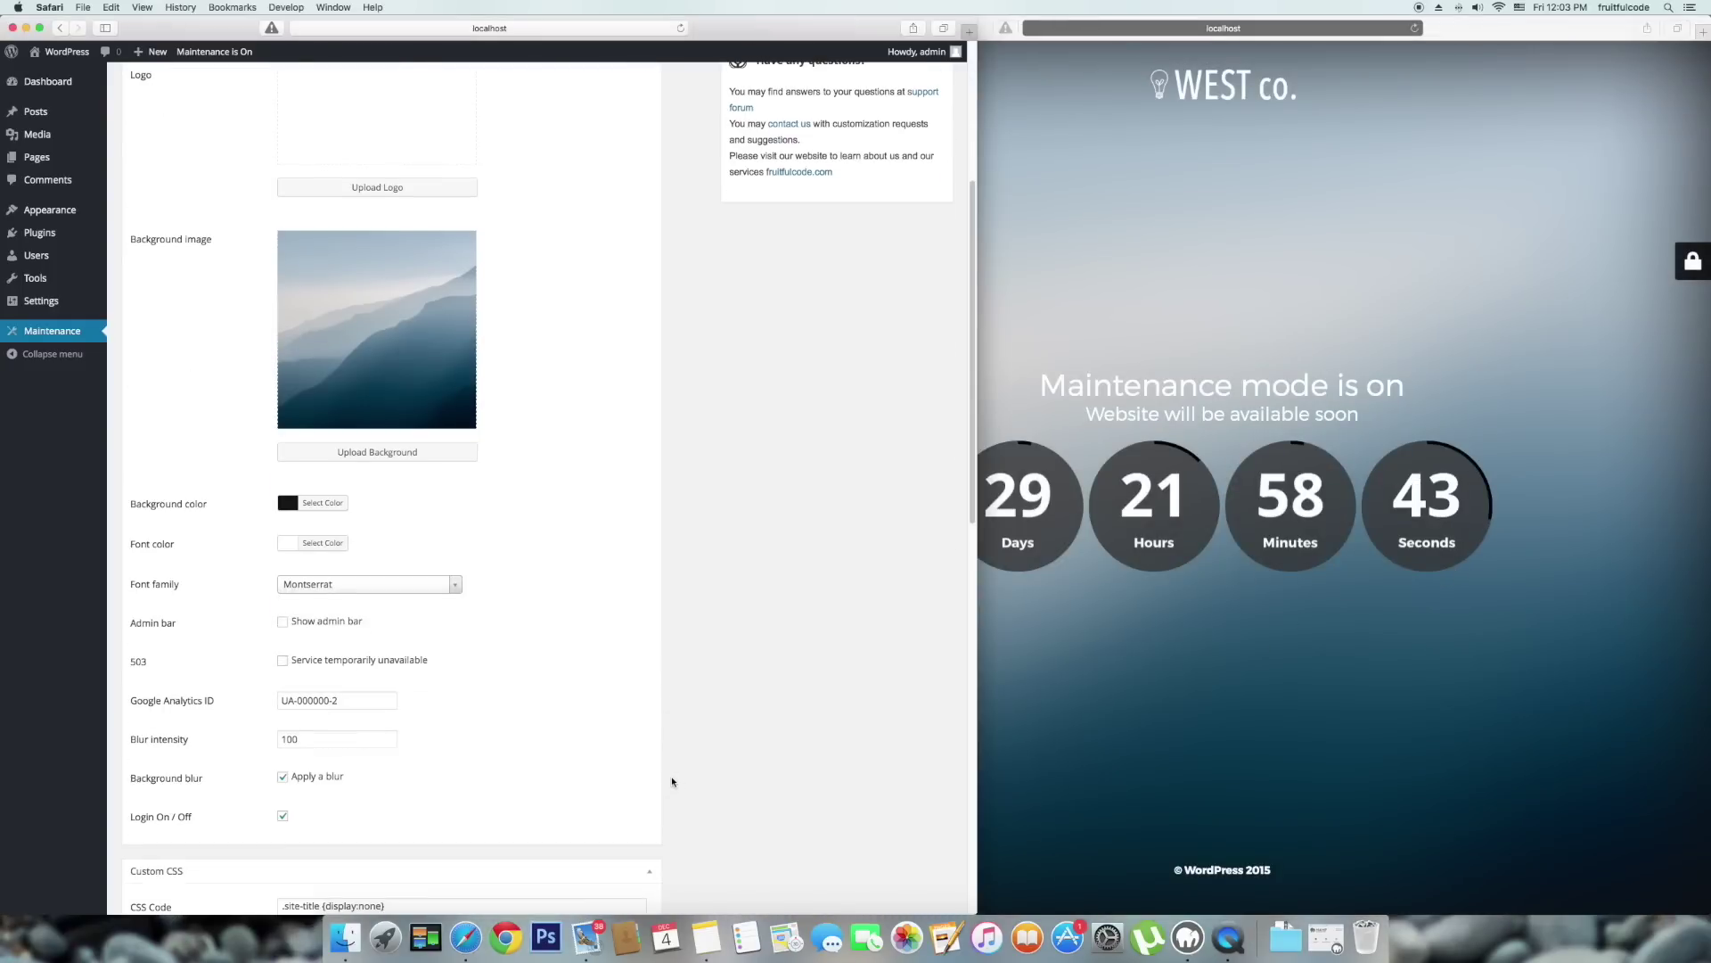
pyautogui.scroll(-5, 707, 781)
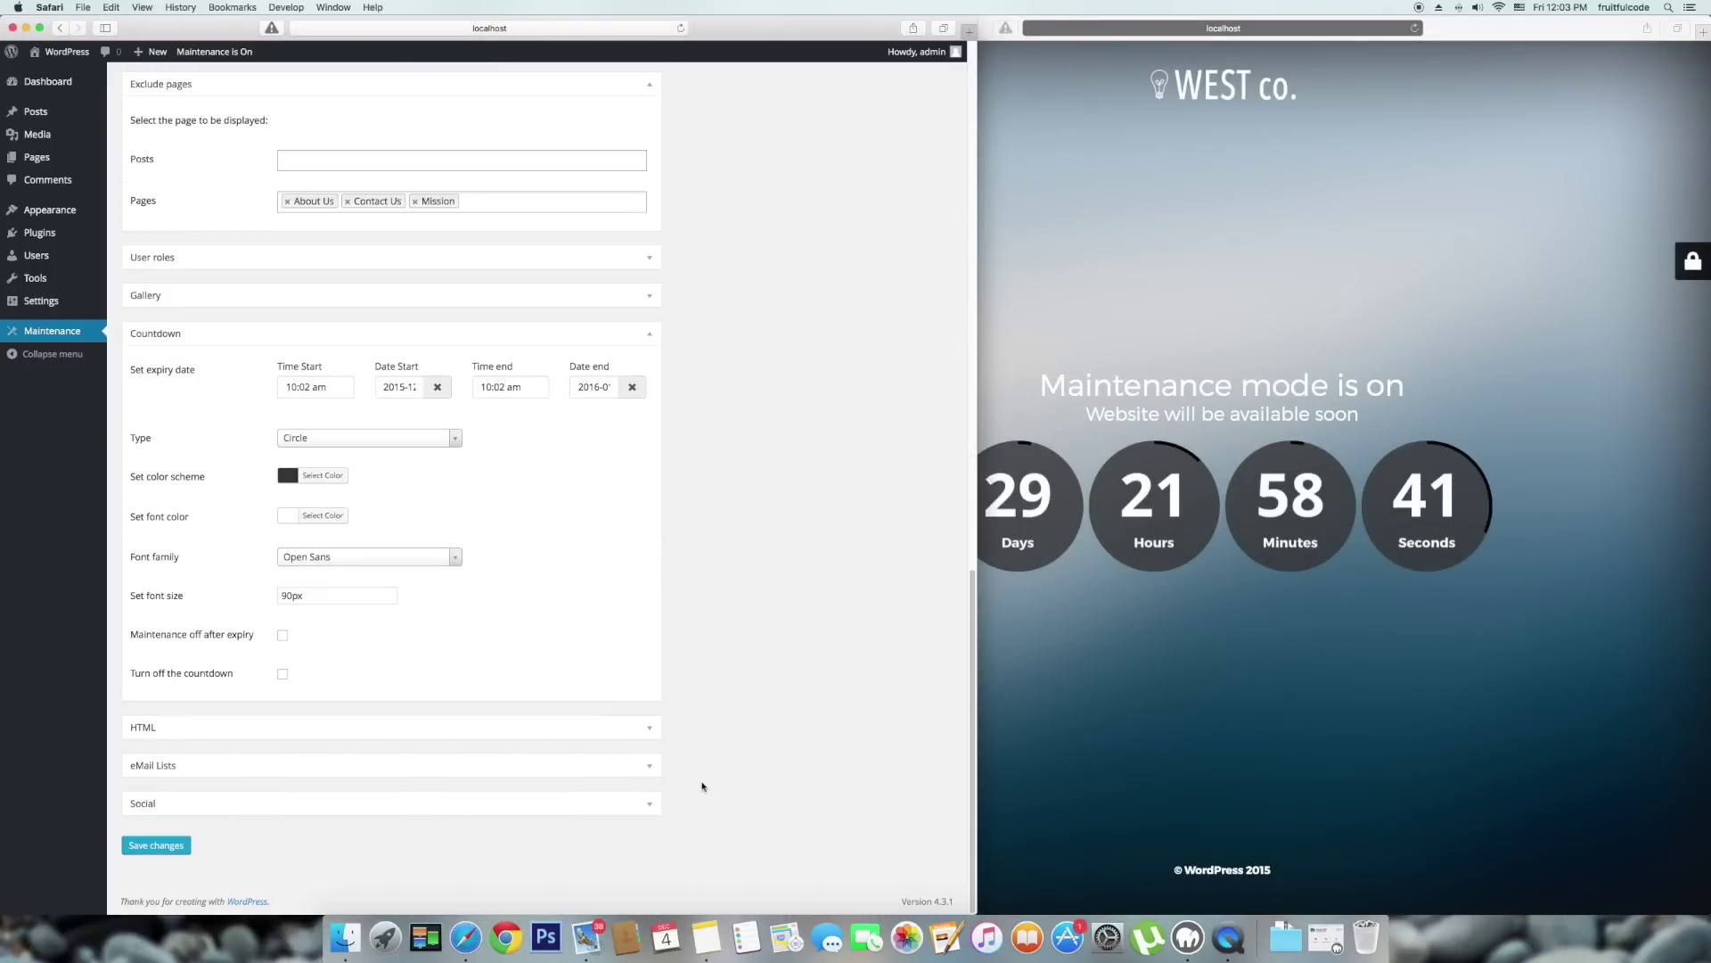
pyautogui.click(632, 331)
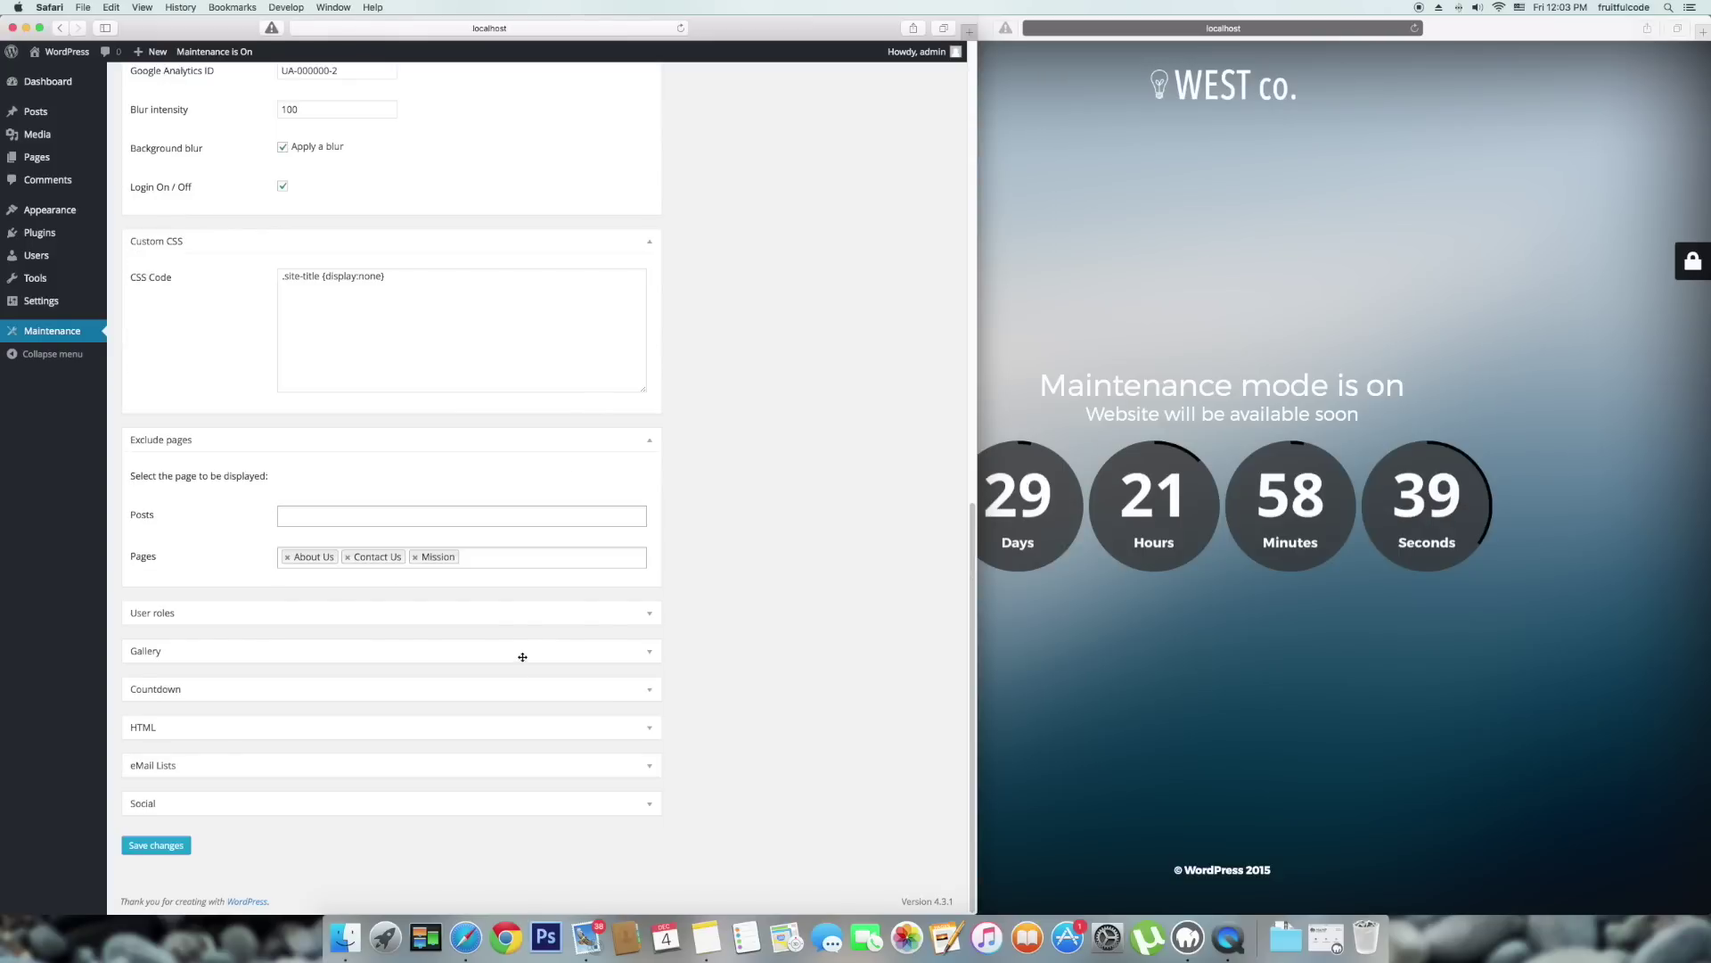
pyautogui.click(220, 731)
# Paste the YouTube iframe embed code from Notes into the HTML content editor and save.
pyautogui.scroll(-3, 383, 710)
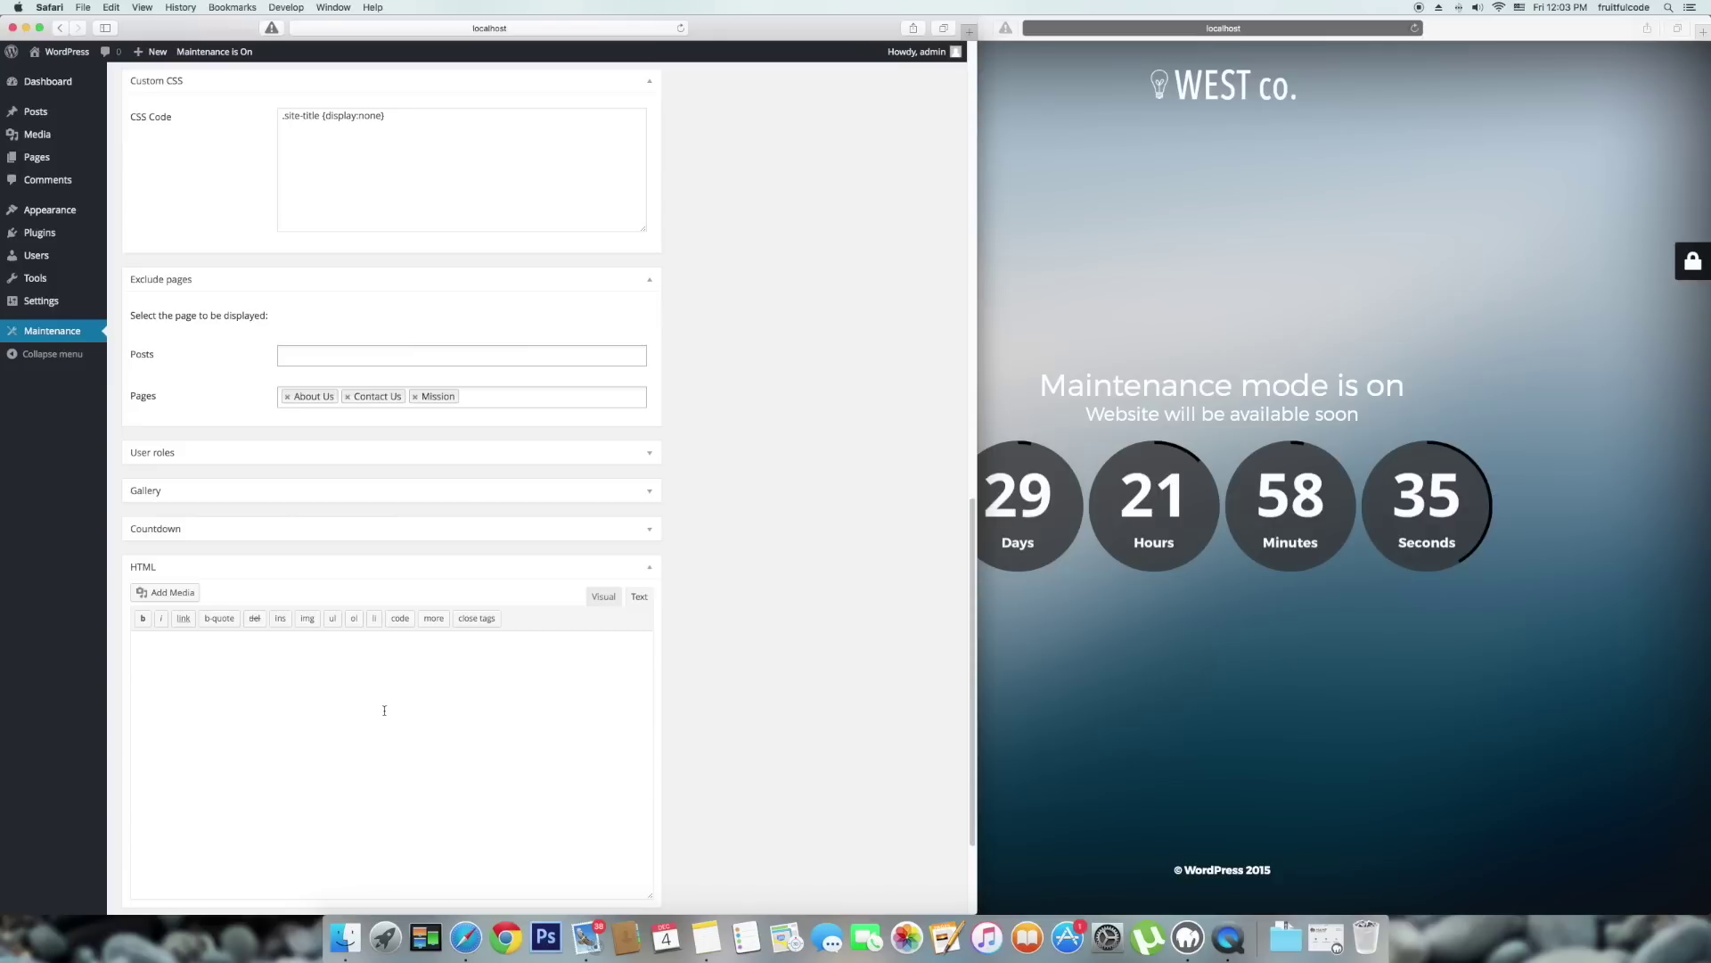
pyautogui.scroll(-4, 384, 711)
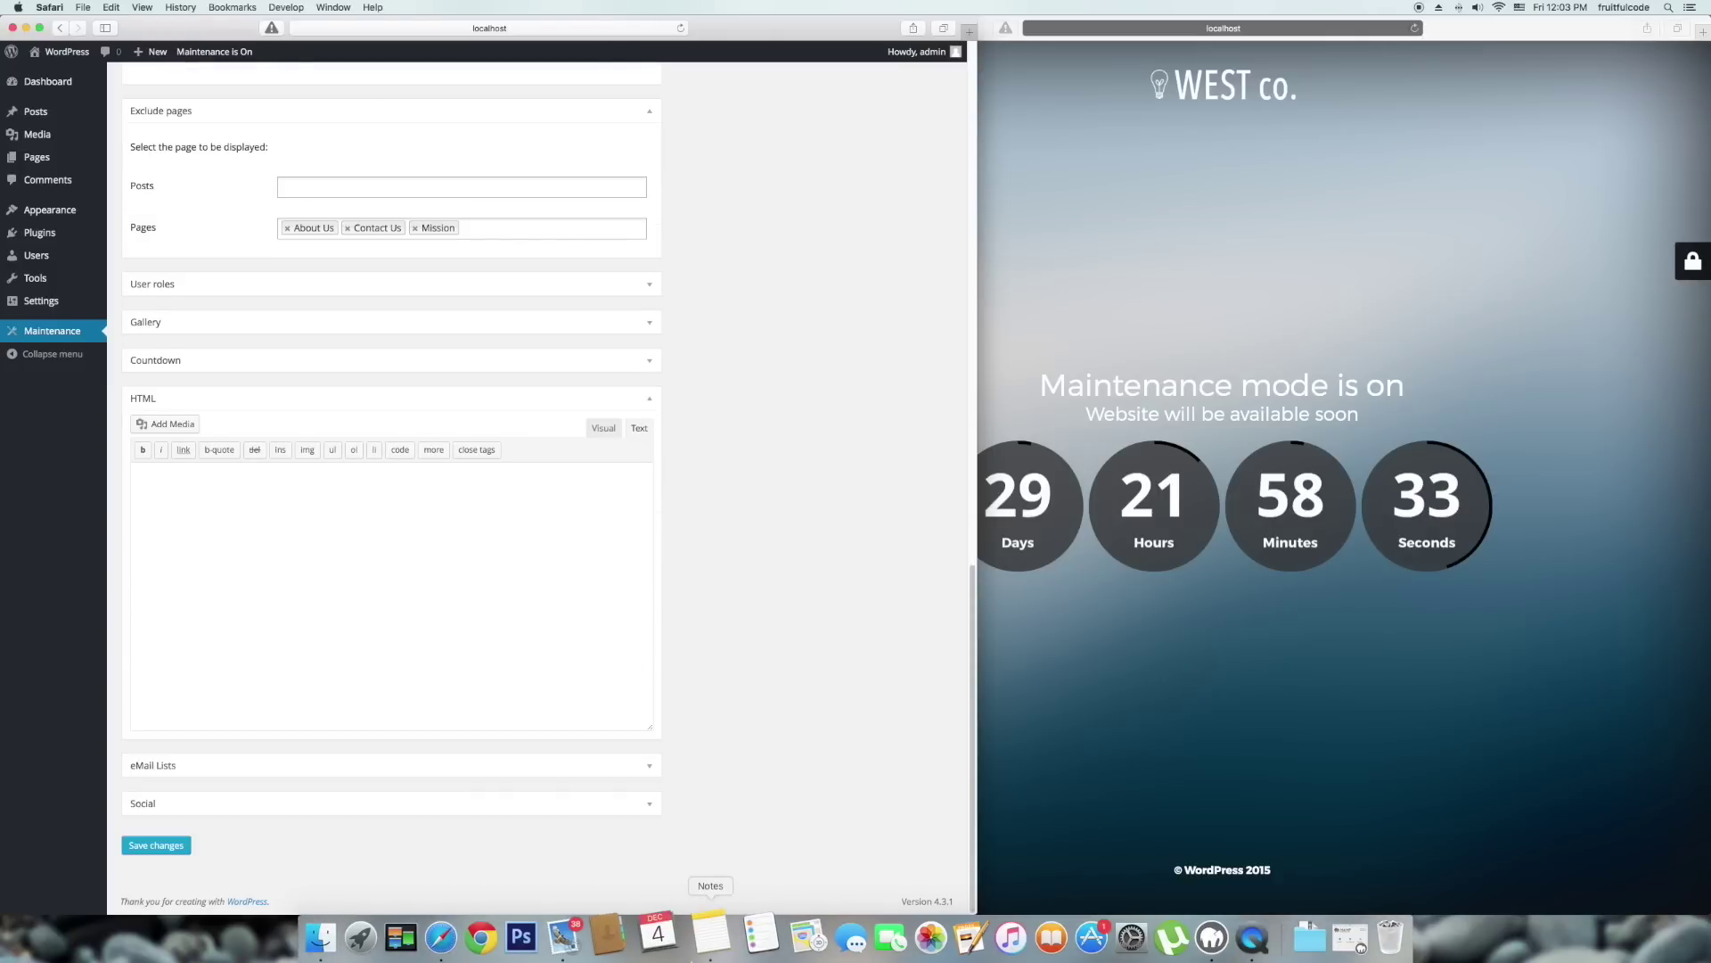
pyautogui.click(702, 942)
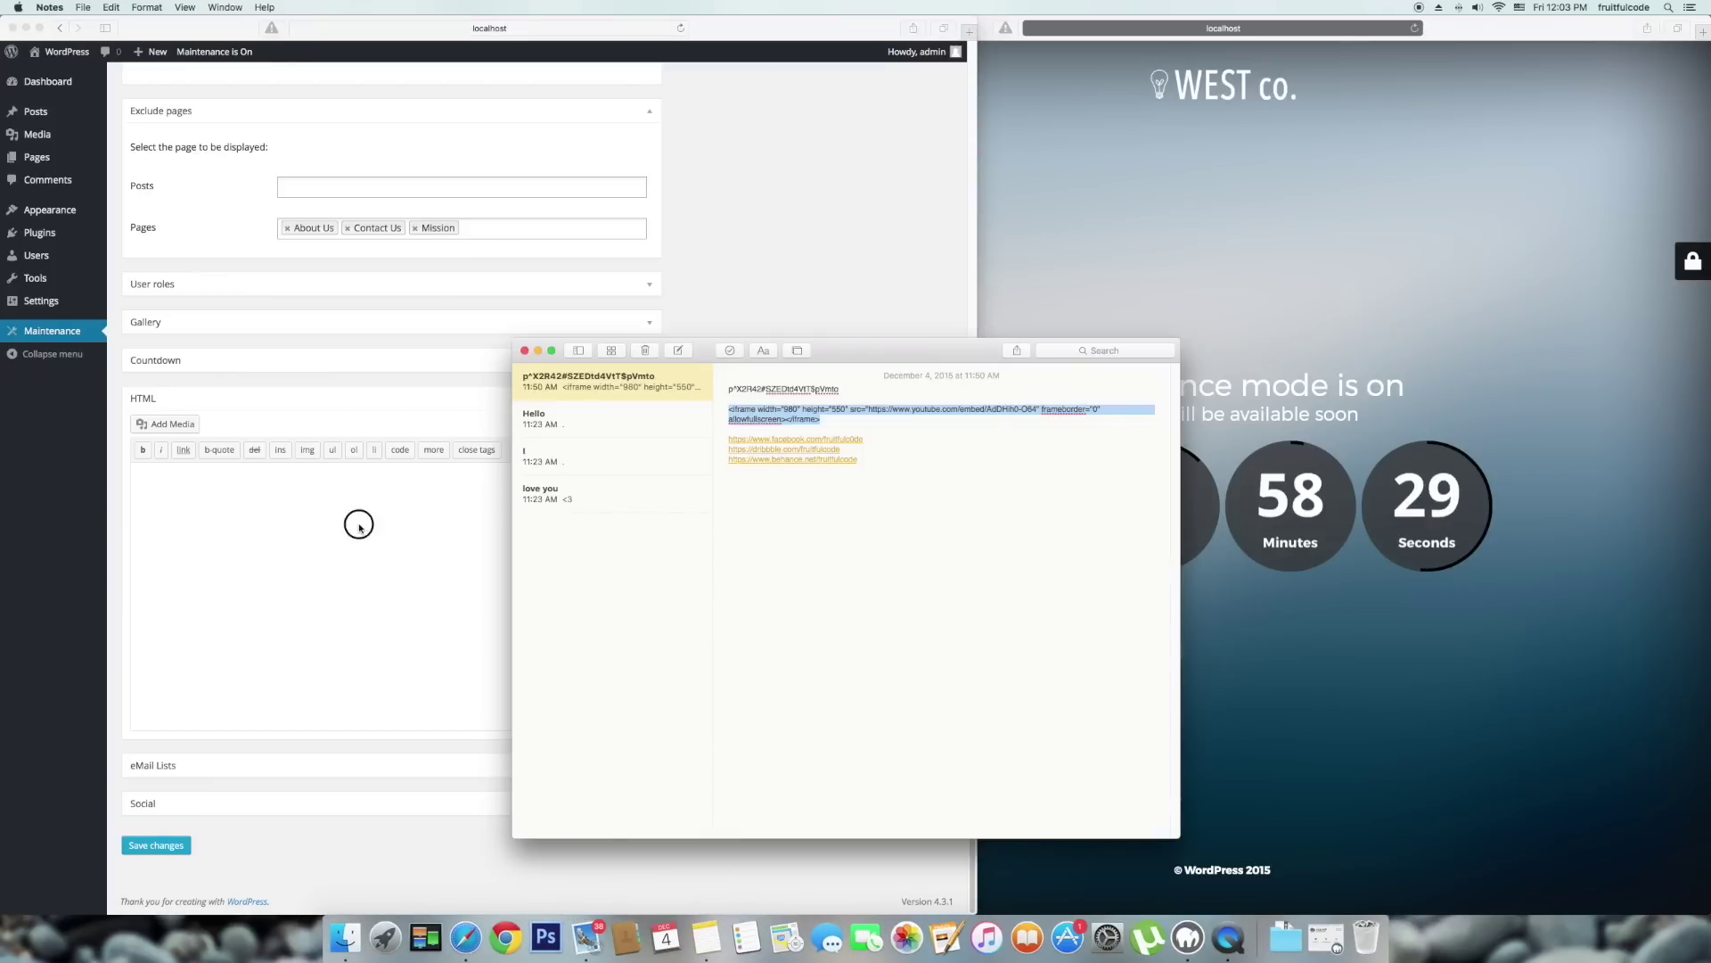
pyautogui.click(359, 528)
pyautogui.write('<iframe width="980" height="550" src="https://www.youtube.com/embed/AdDHih0-O64" frameborder="0" allowfullscreen></iframe>')
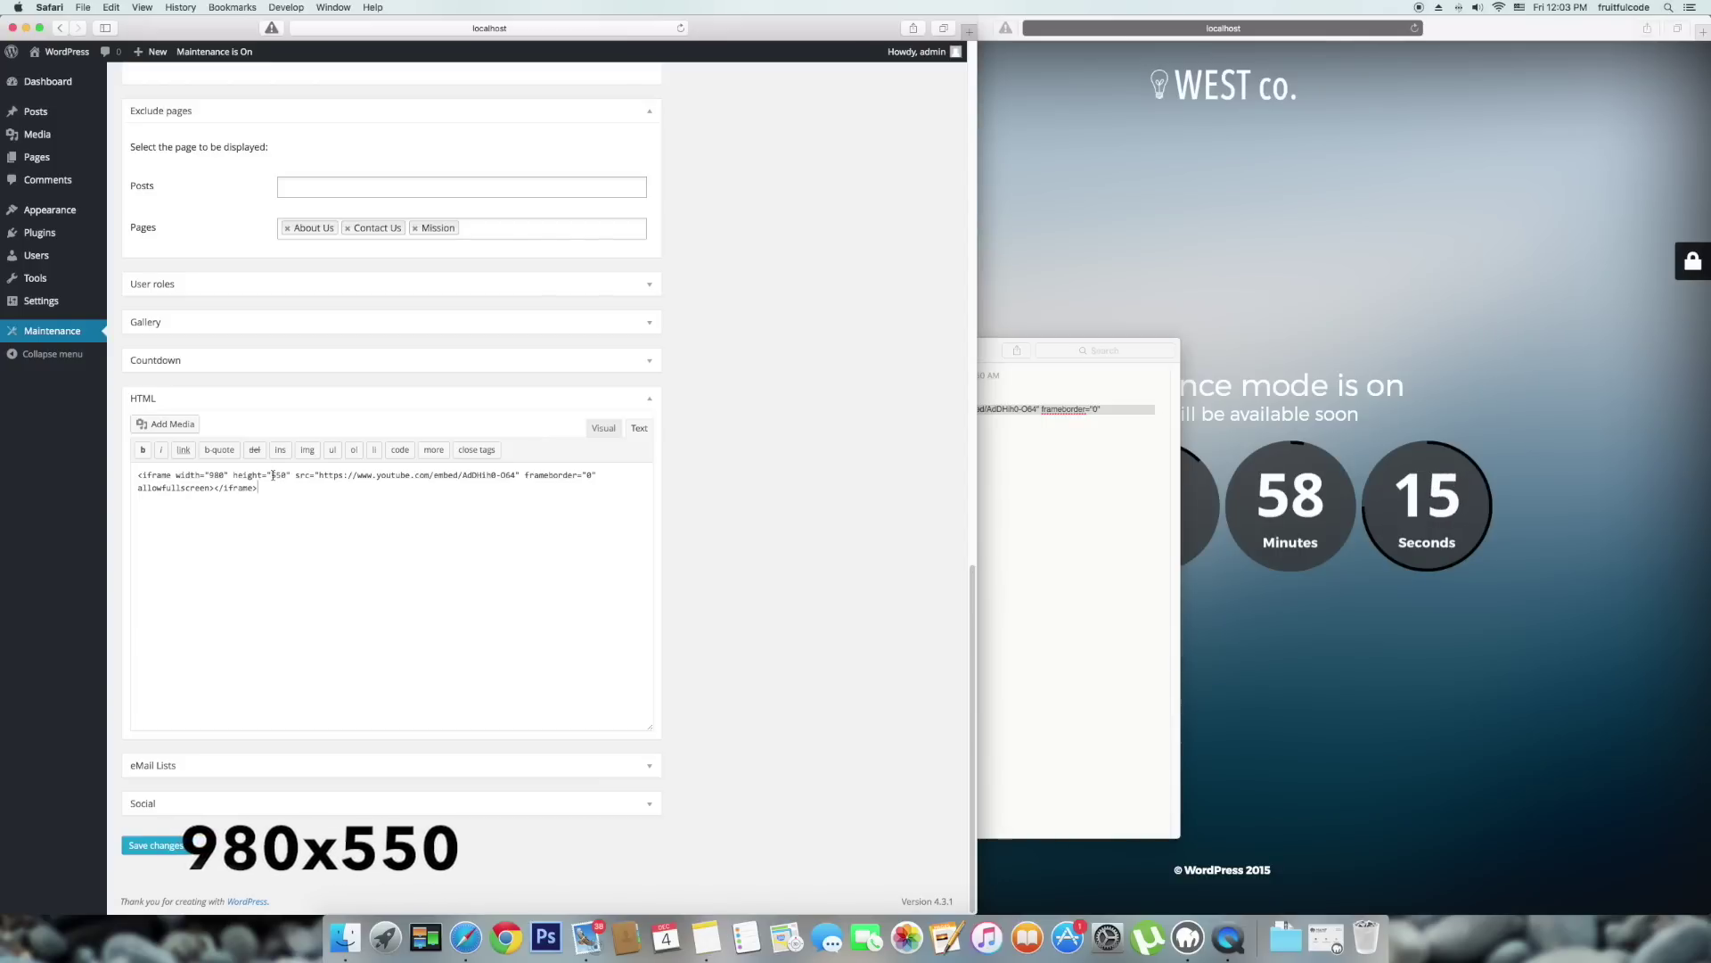
pyautogui.click(153, 846)
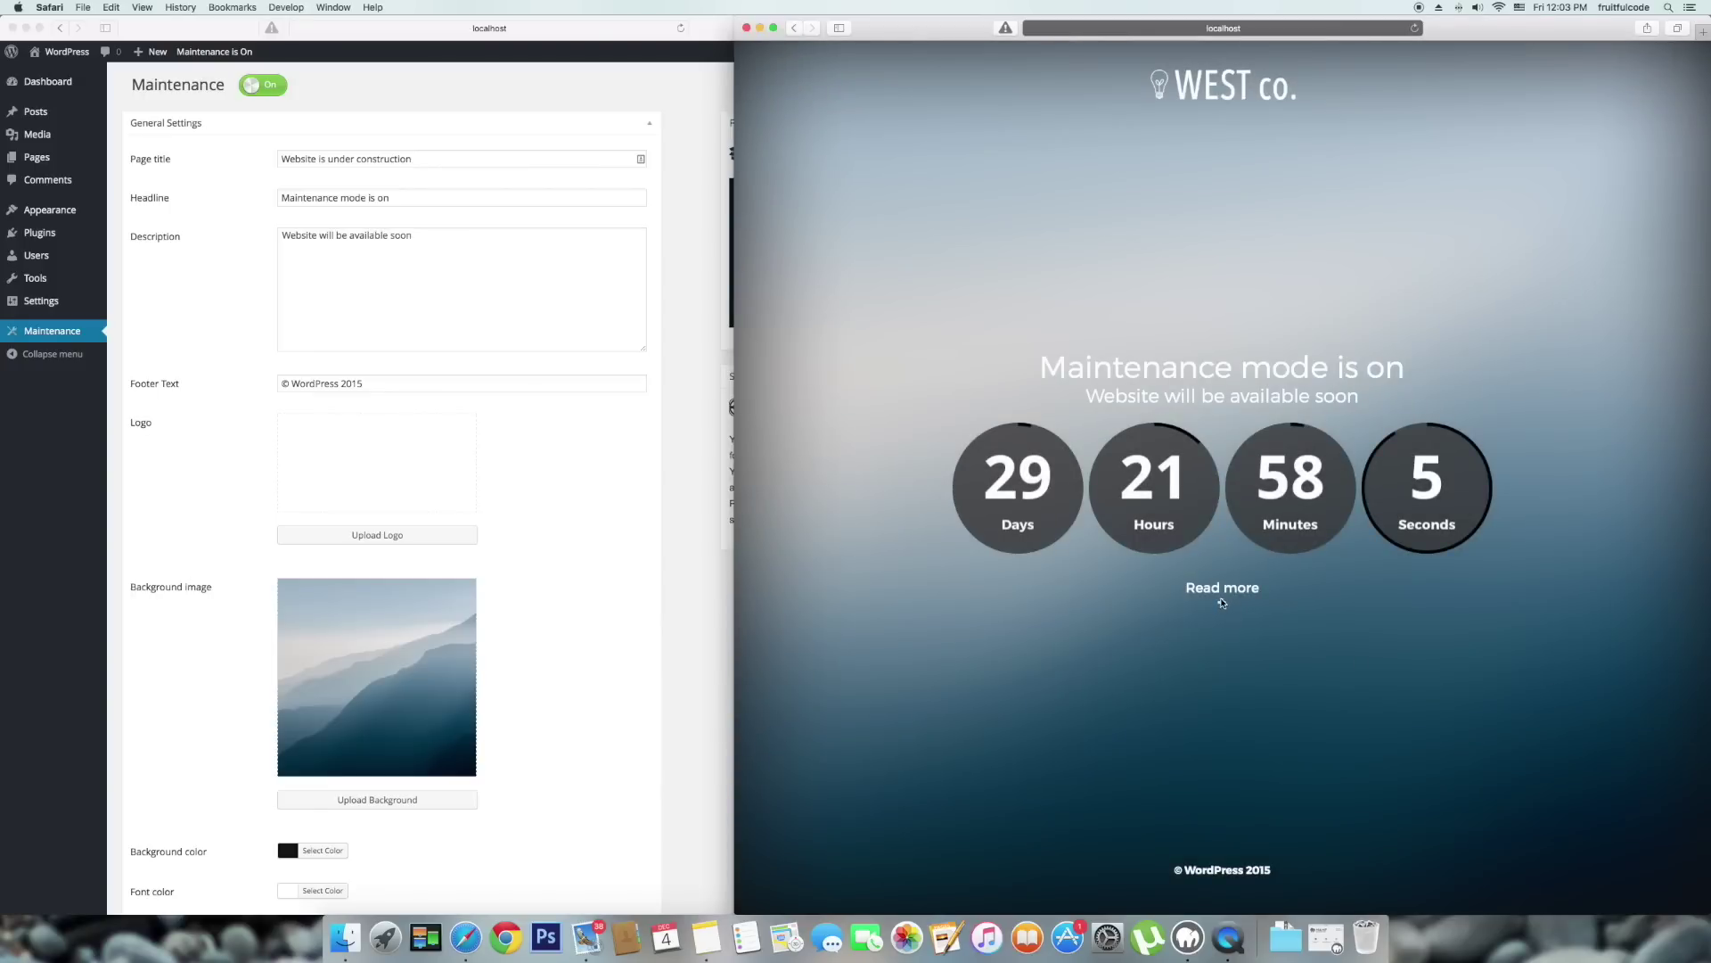
# Check that Read more on the preview opens the video popup, then close it.
pyautogui.click(1222, 590)
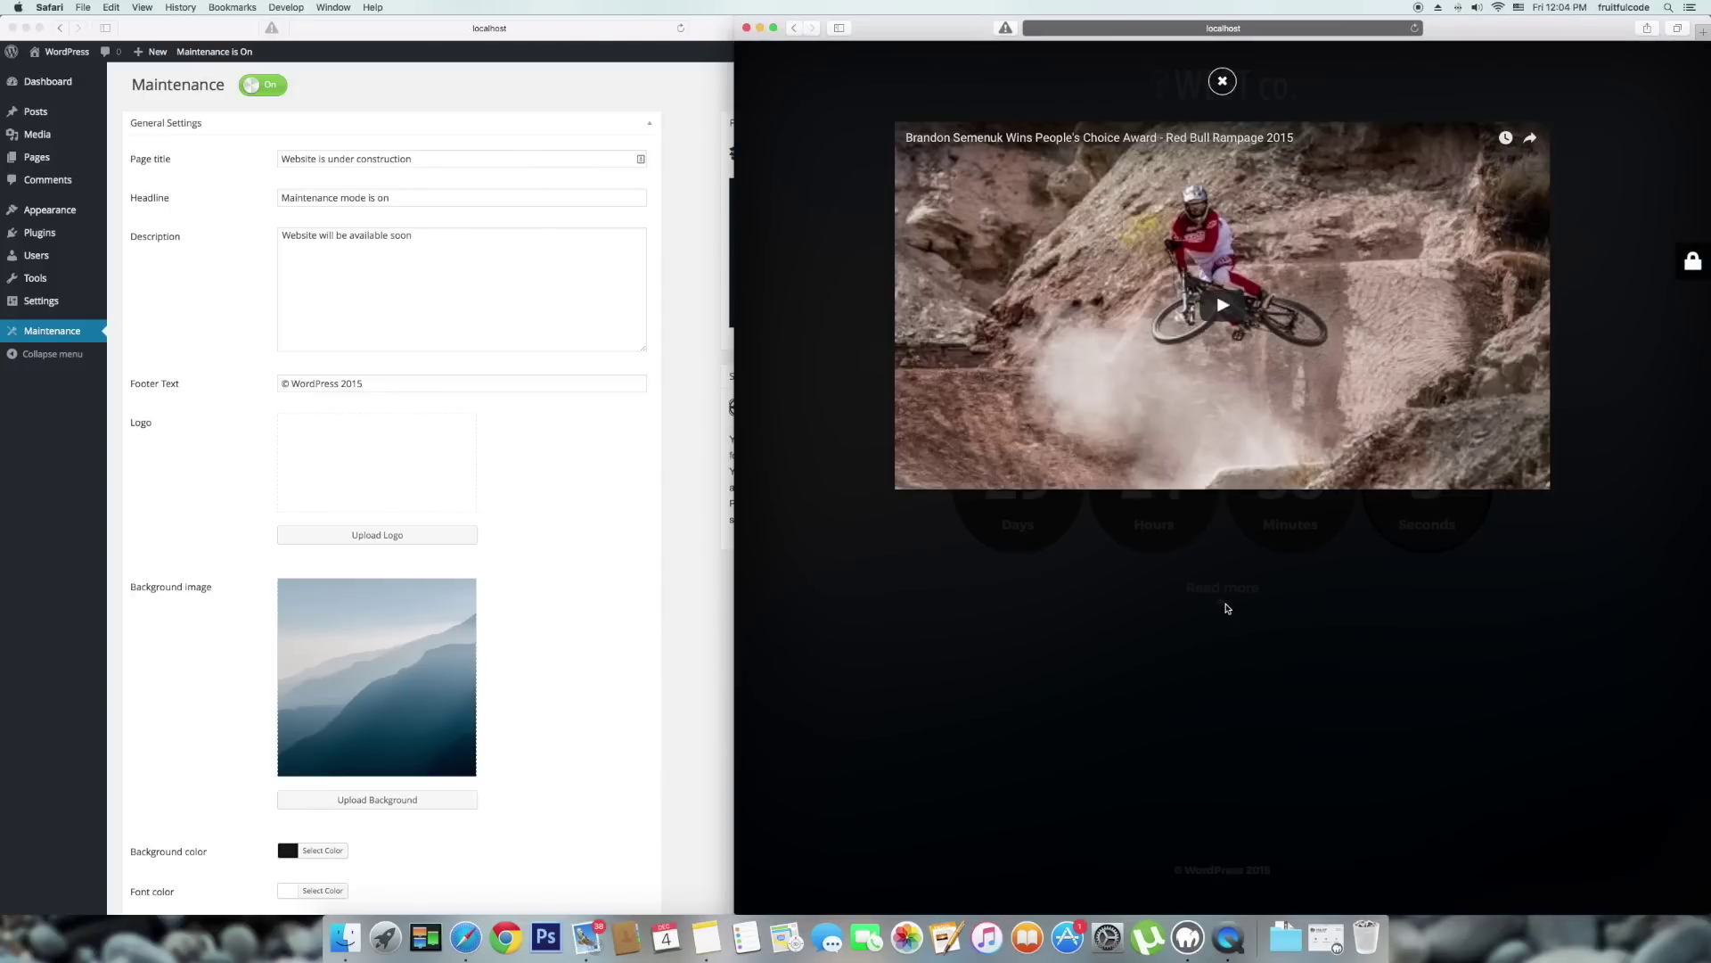
pyautogui.click(1221, 82)
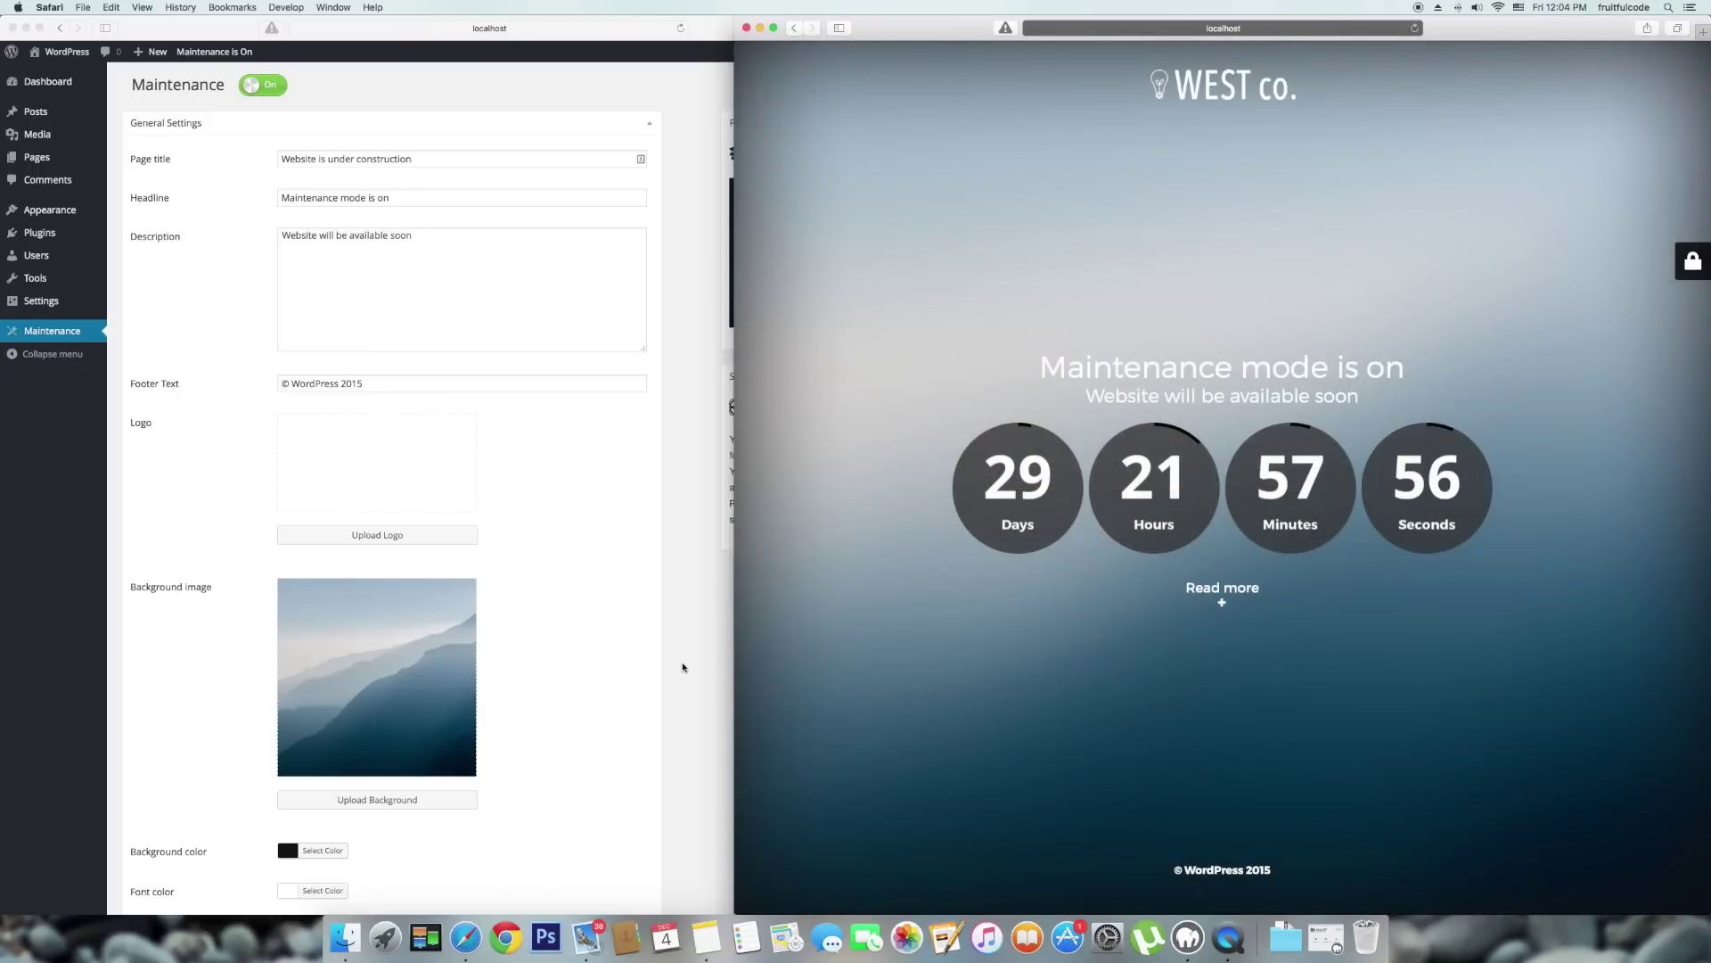
pyautogui.scroll(-1, 665, 673)
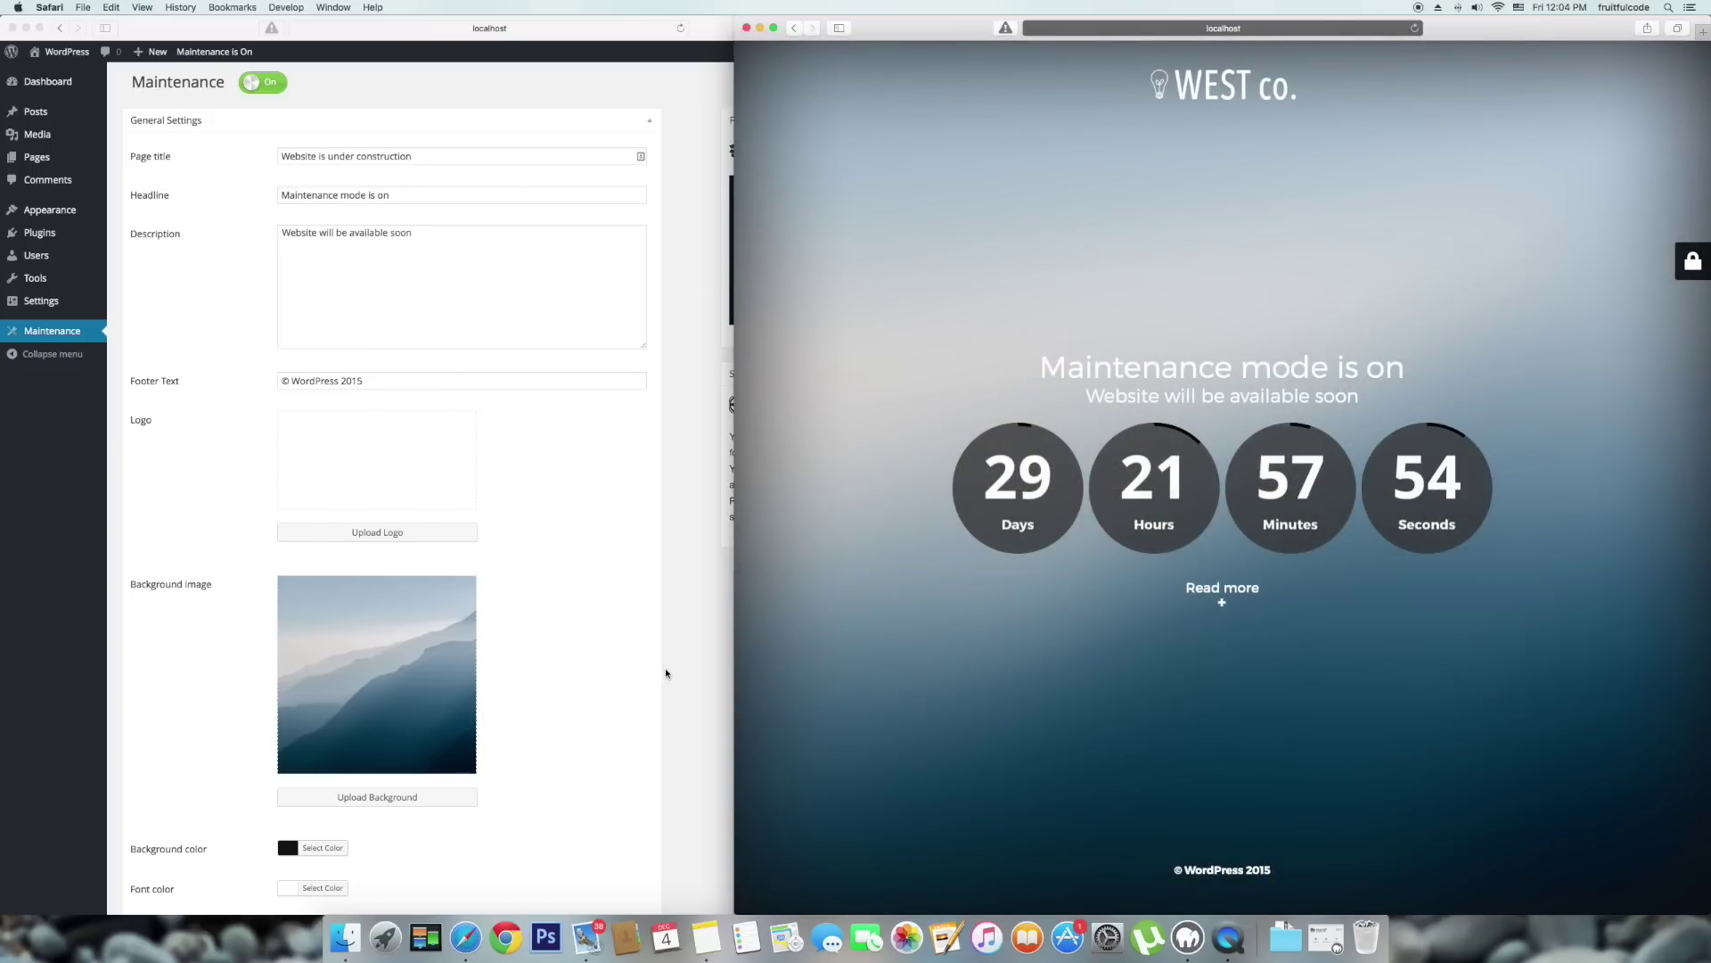
# Collapse the HTML section and keep Mail Chimp as the eMail Lists mailing list service.
pyautogui.click(665, 673)
pyautogui.scroll(-15, 665, 673)
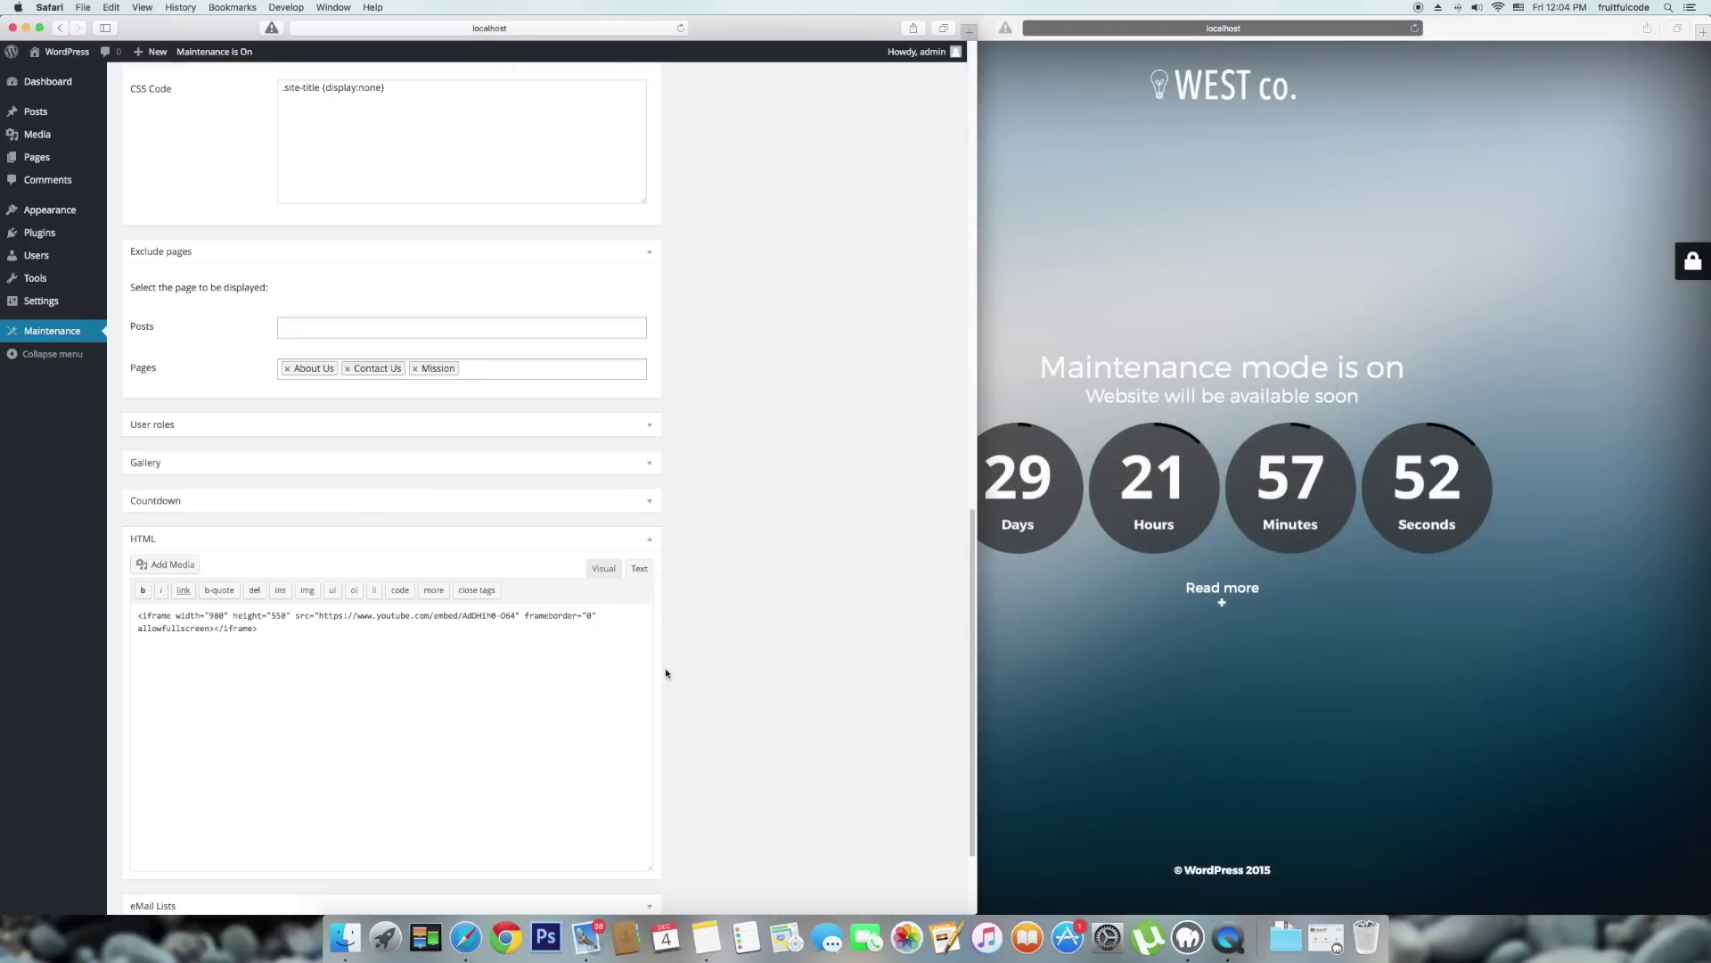
pyautogui.click(611, 541)
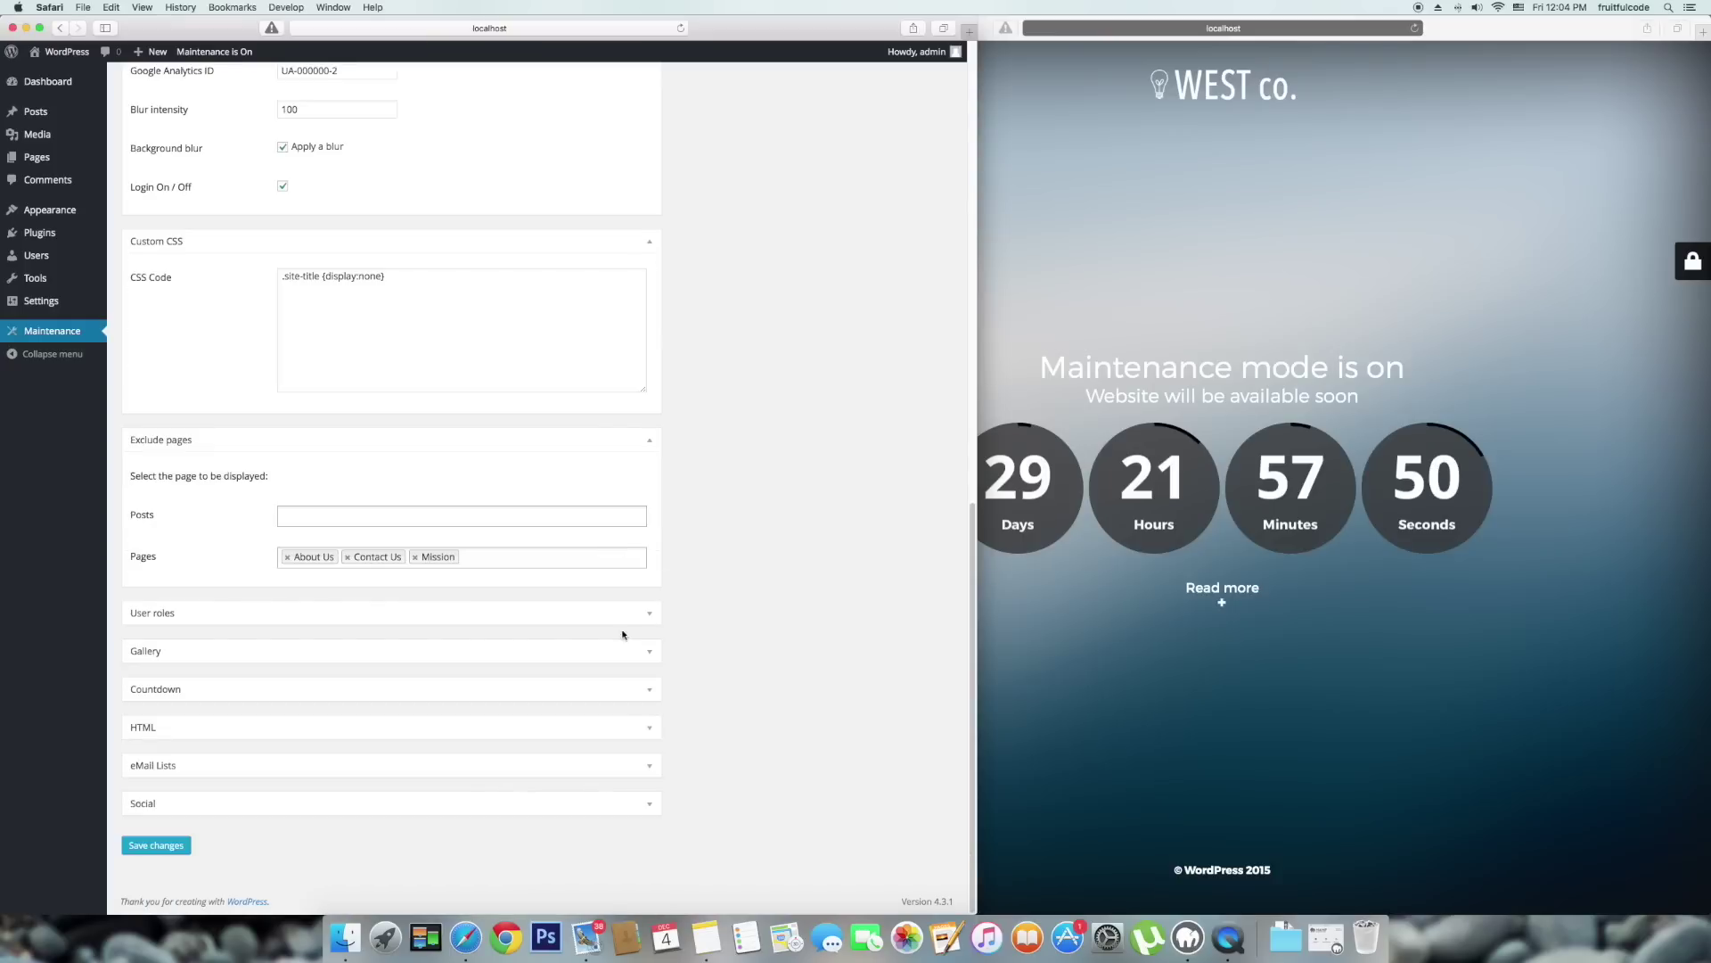
pyautogui.click(419, 766)
pyautogui.scroll(-2, 426, 771)
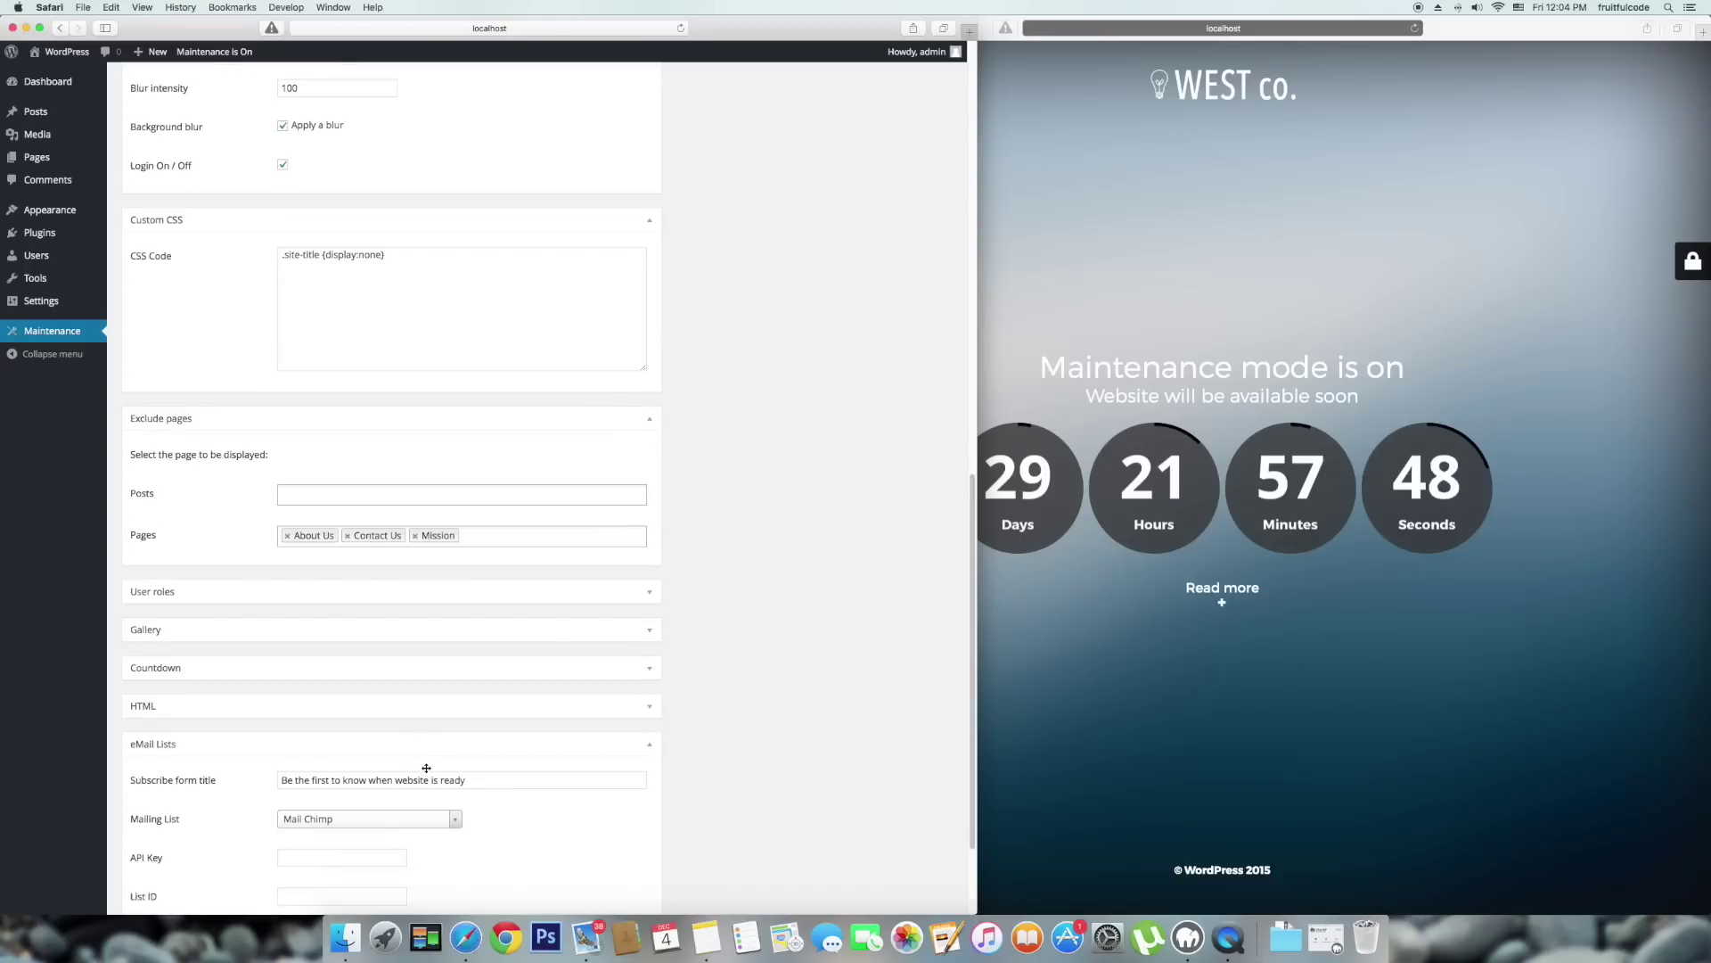
pyautogui.scroll(-1, 258, 724)
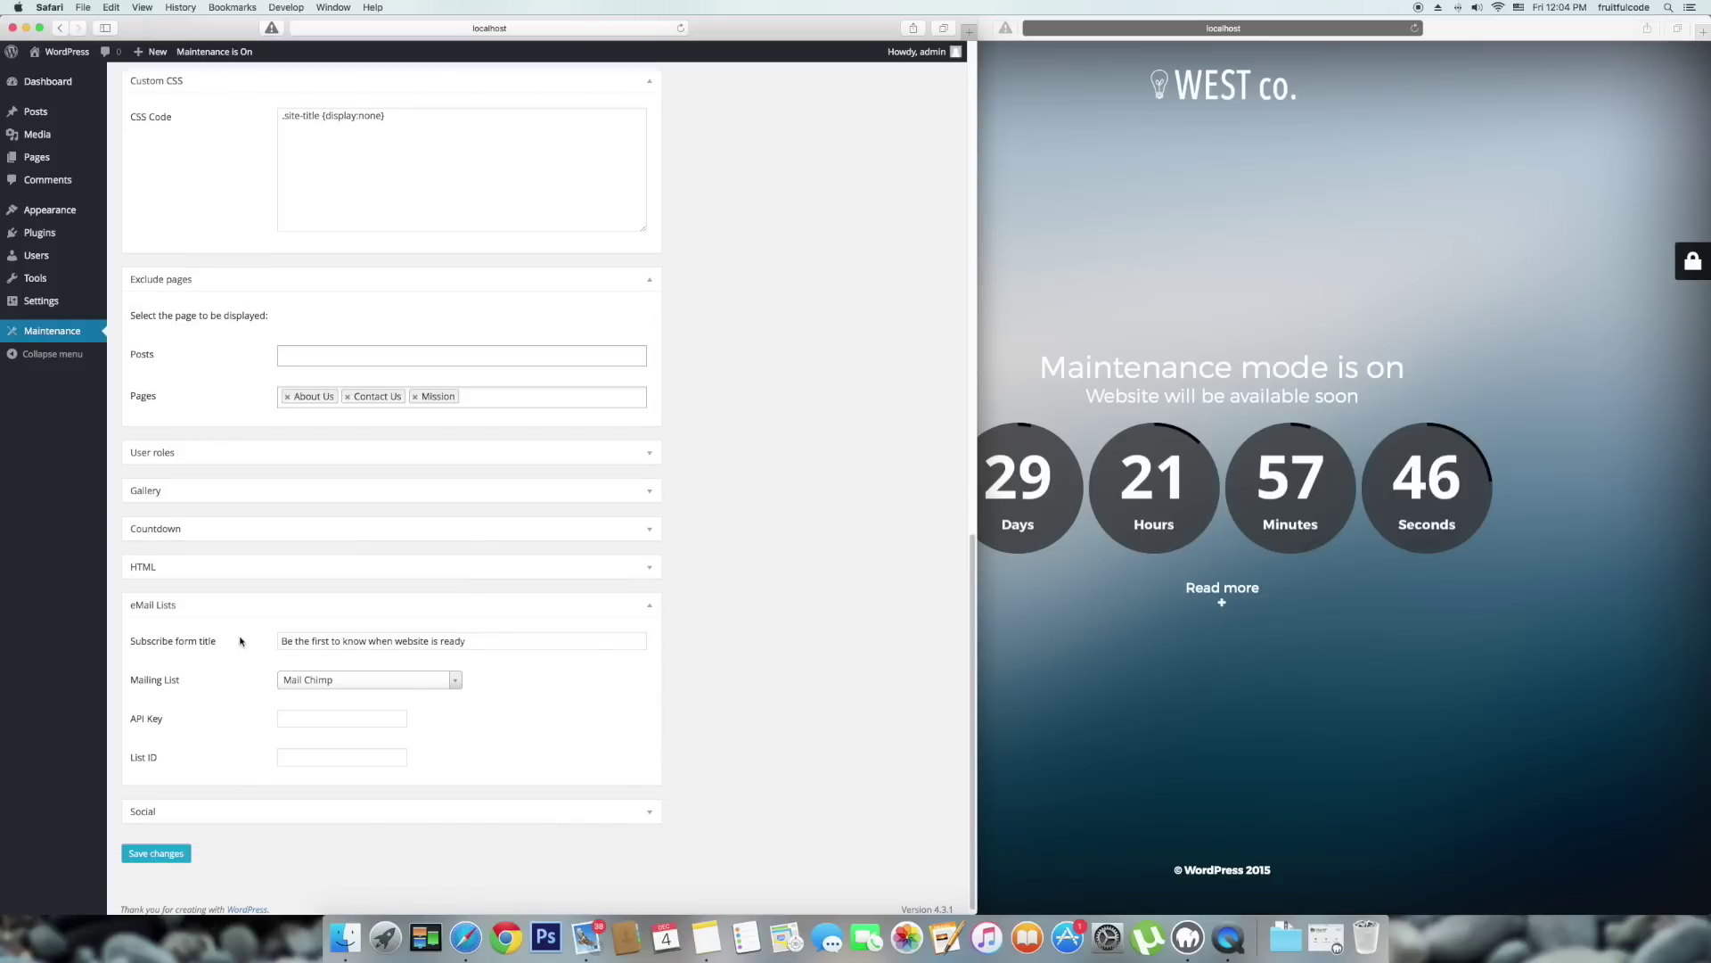
pyautogui.click(284, 681)
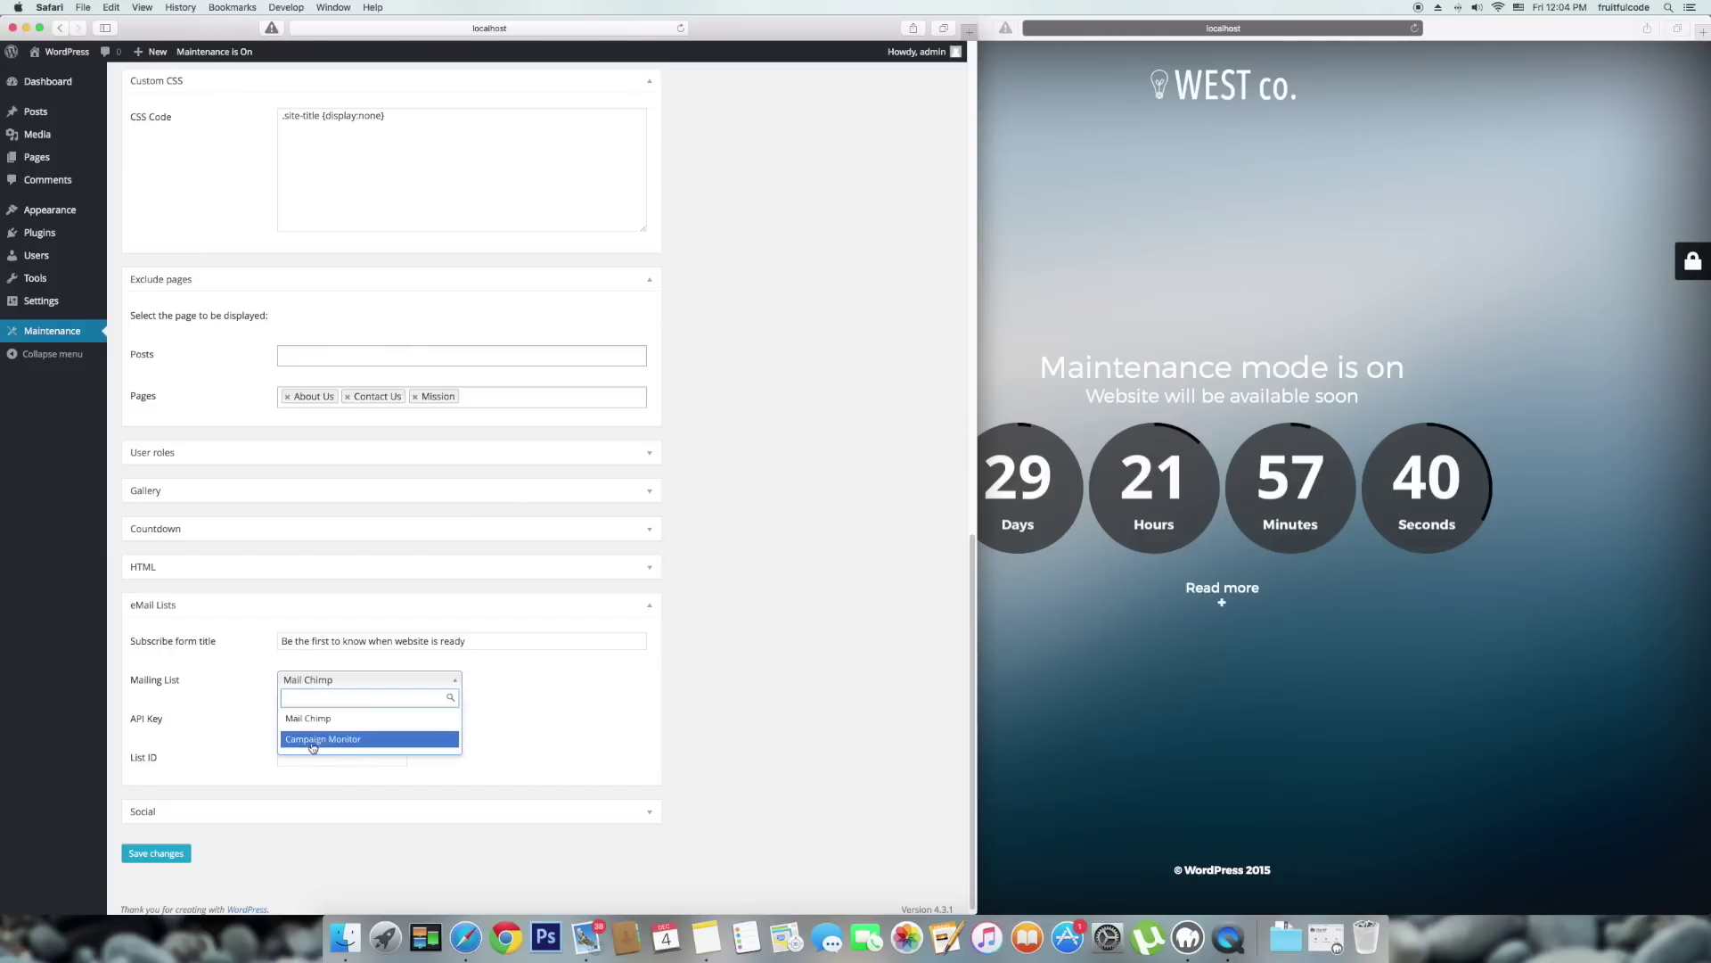
pyautogui.click(355, 719)
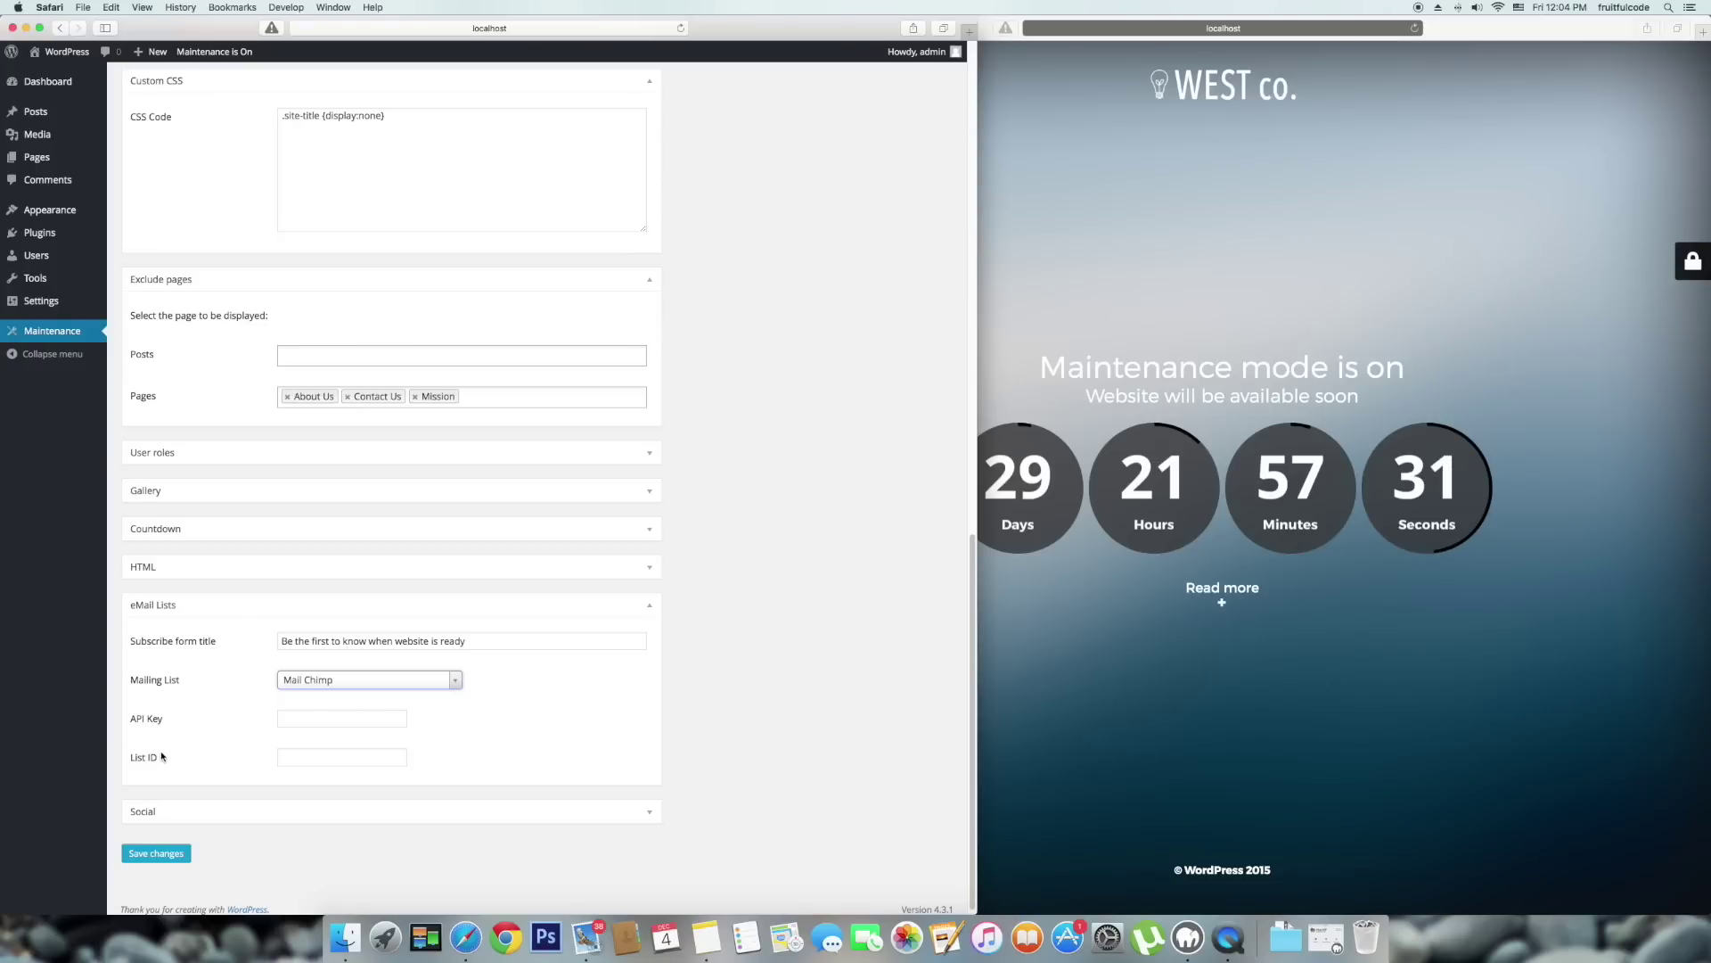
# Expand the Social link settings panel.
pyautogui.click(206, 810)
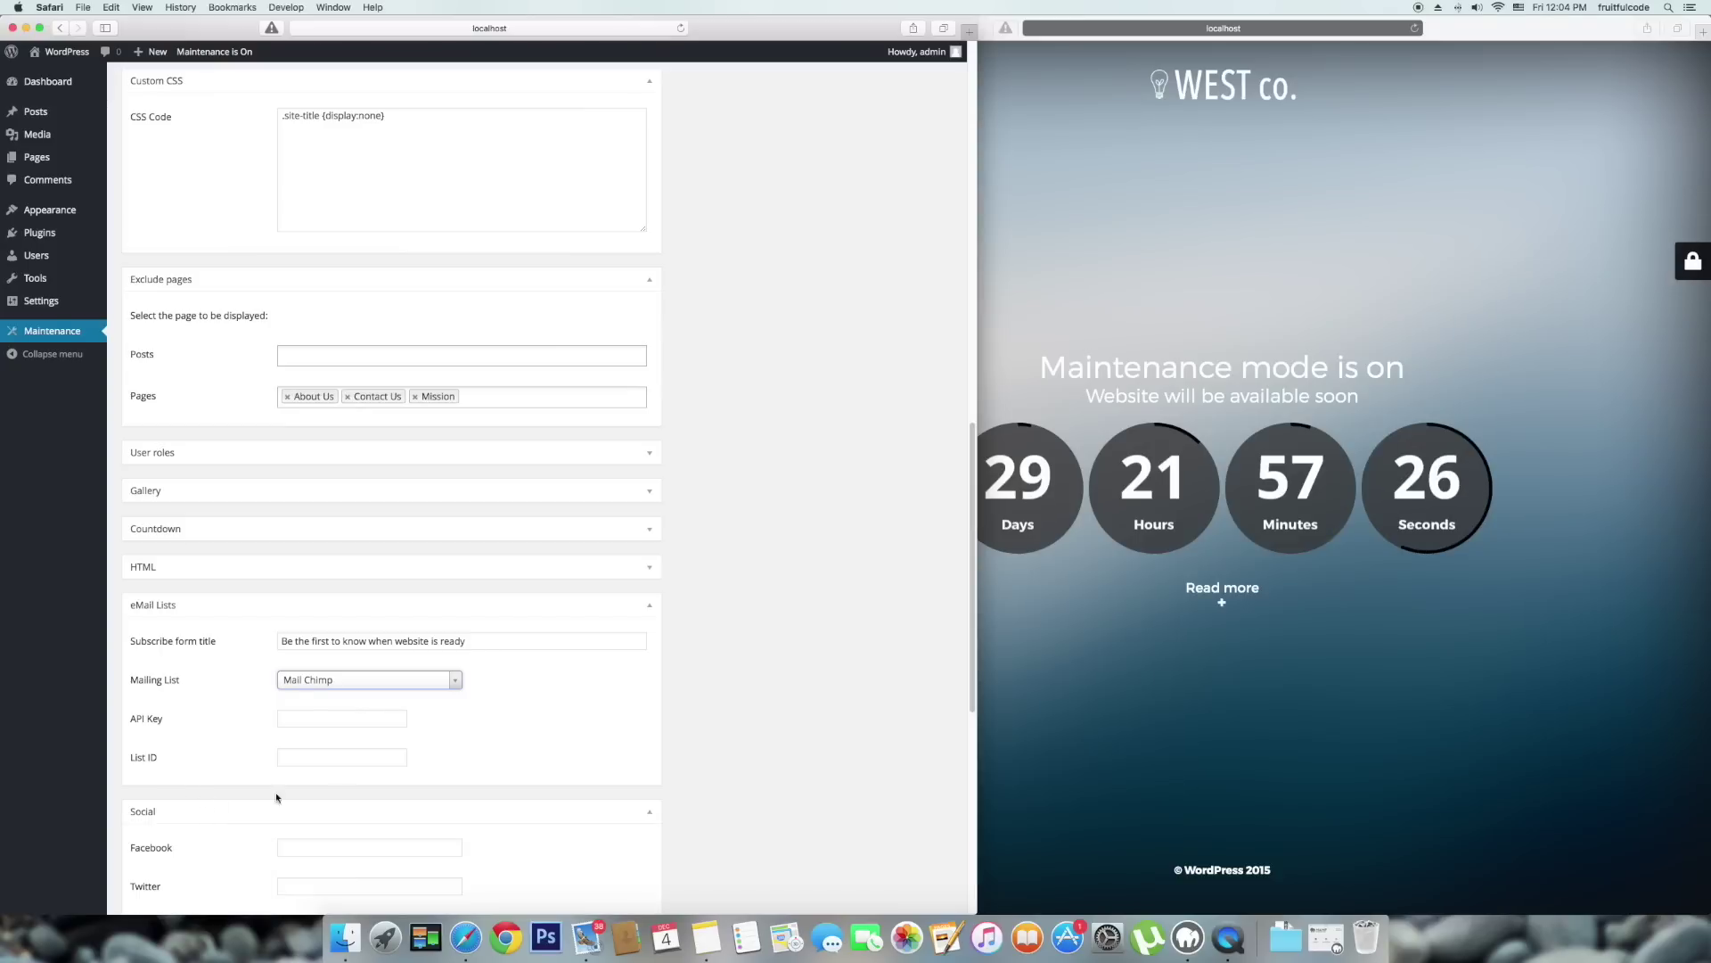
pyautogui.scroll(-3, 357, 789)
pyautogui.scroll(-4, 535, 793)
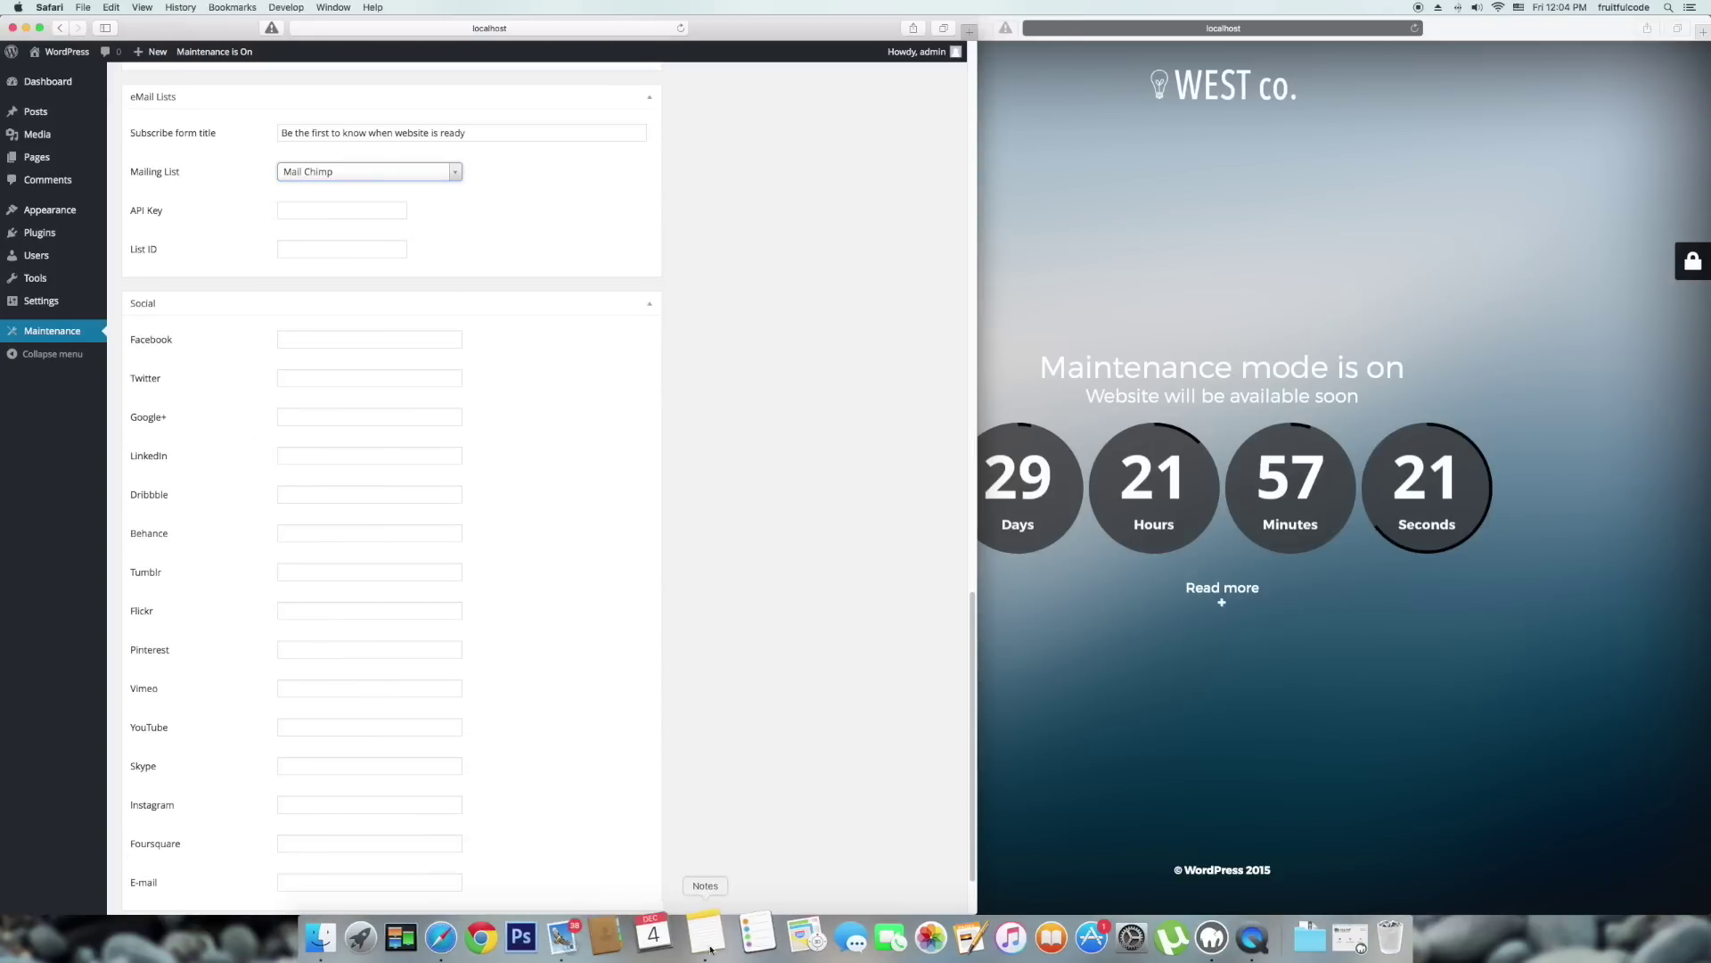
# Copy the Facebook link from Notes into the Social Facebook field, then move on to Dribbble.
pyautogui.click(710, 947)
pyautogui.moveTo(863, 442); pyautogui.dragTo(726, 438)
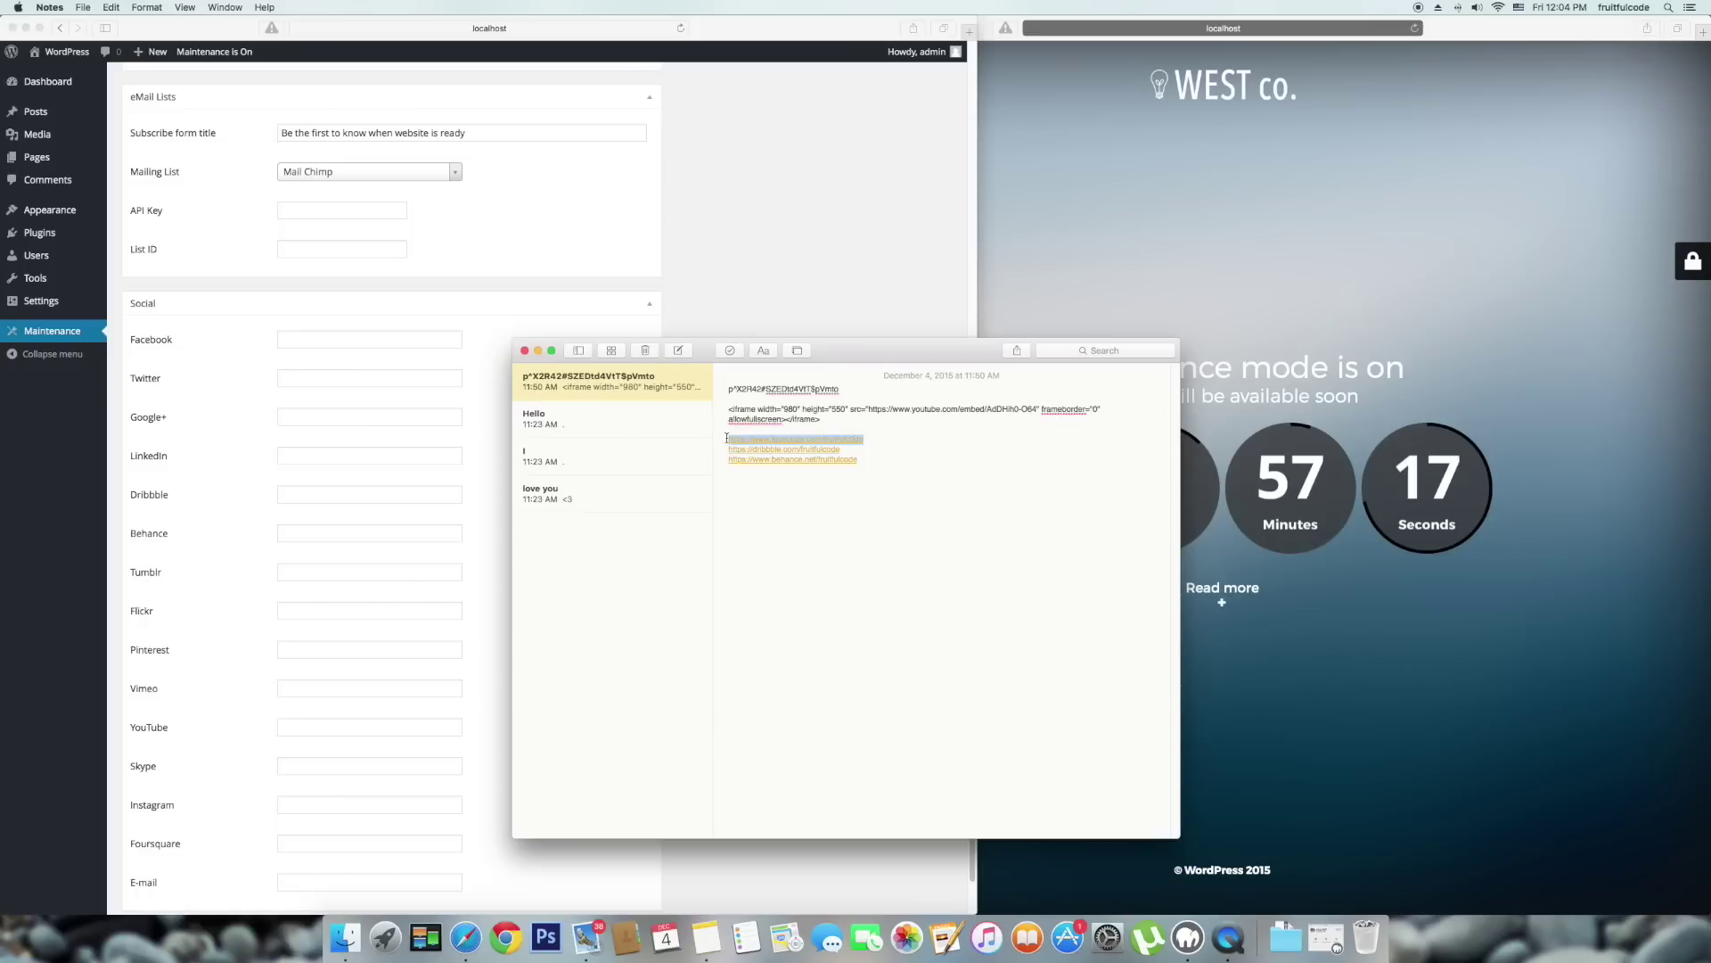
pyautogui.click(354, 339)
pyautogui.write('https://www.facebook.com/fruitfulc0de')
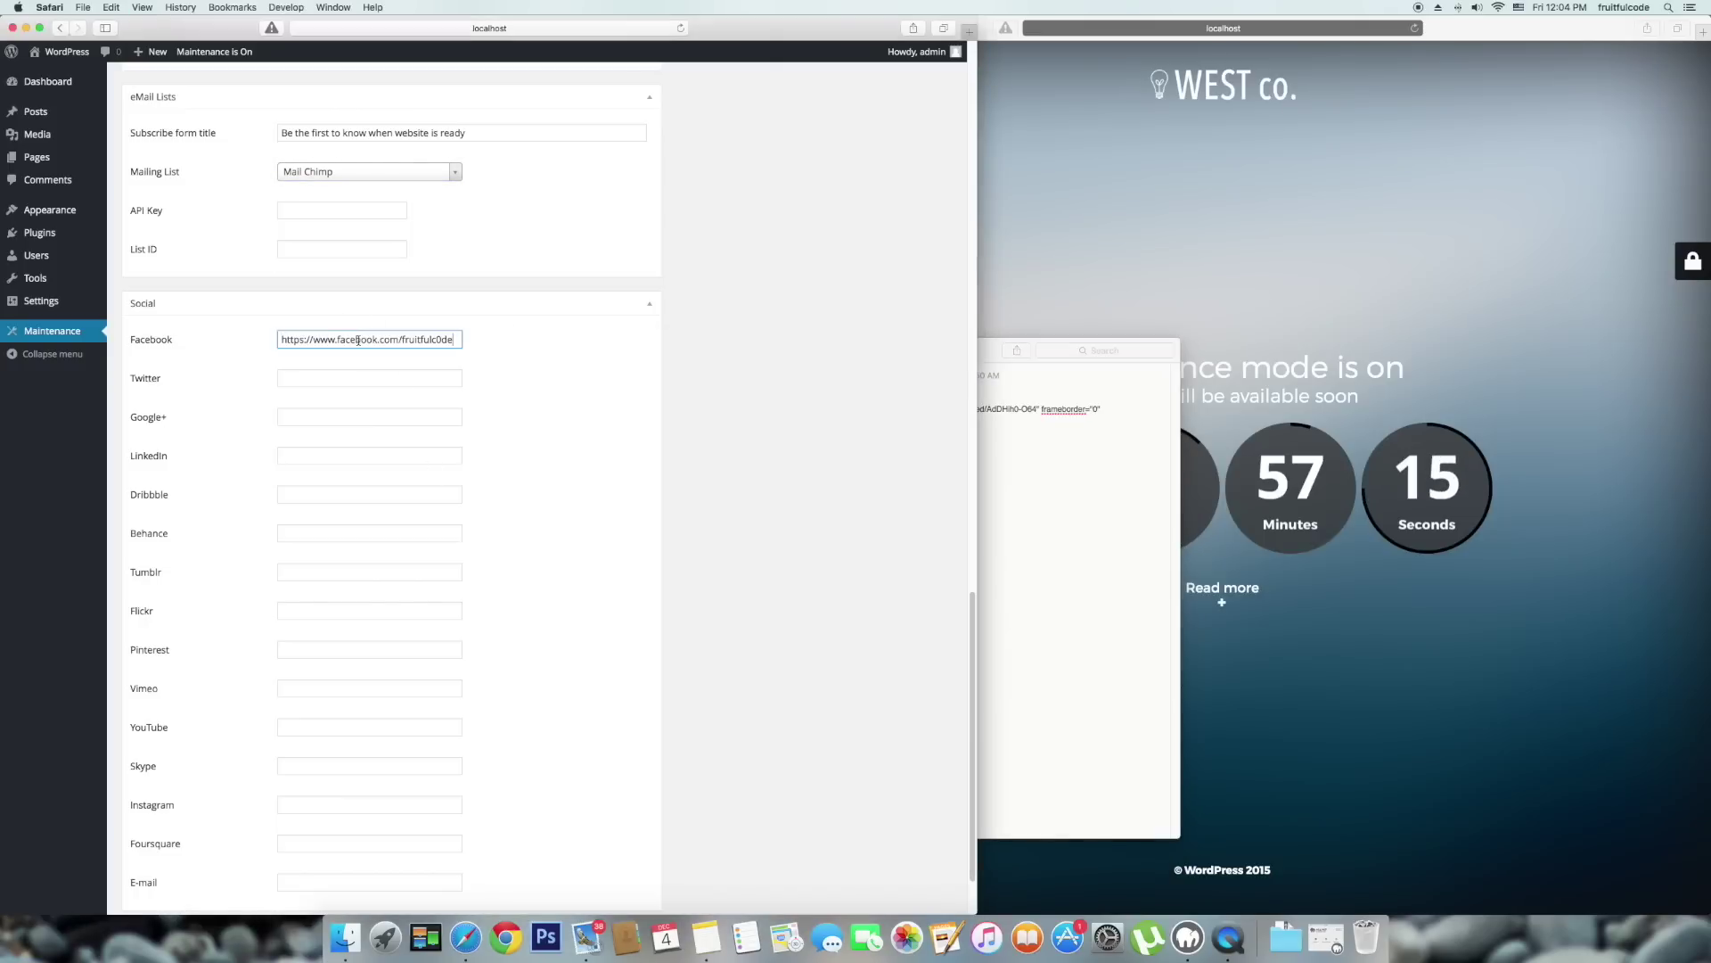
pyautogui.click(939, 443)
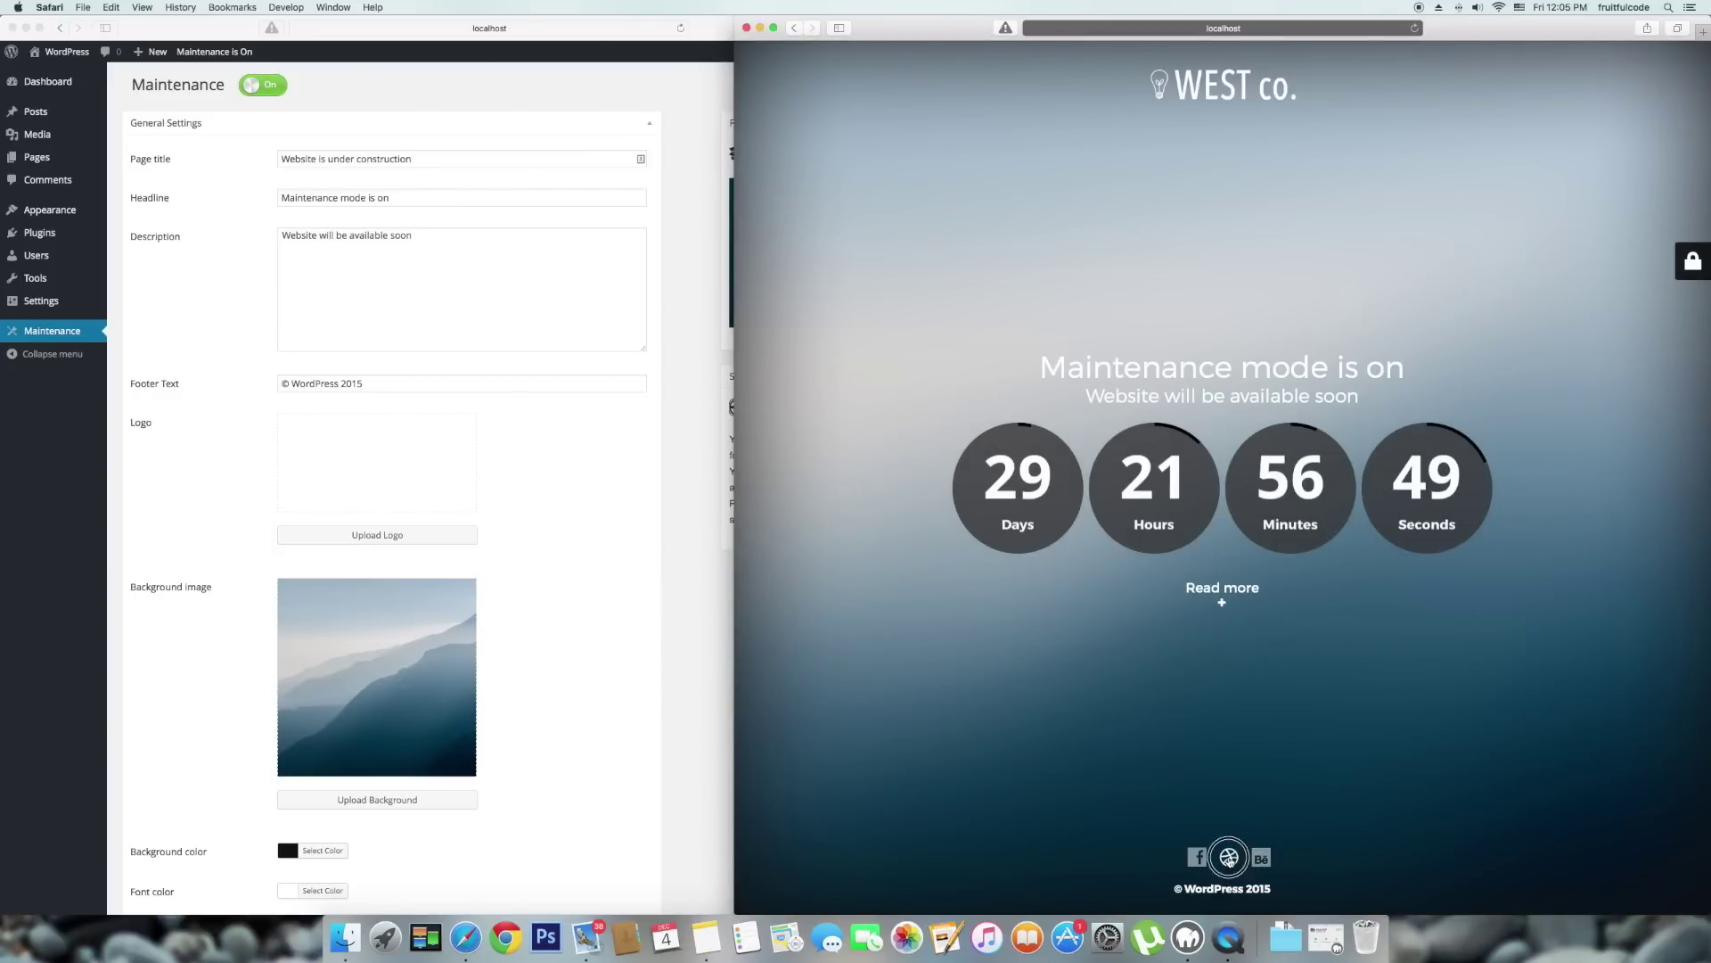
# Test the Dribbble icon on the maintenance preview, close it, and expand the Gallery settings.
pyautogui.click(1230, 857)
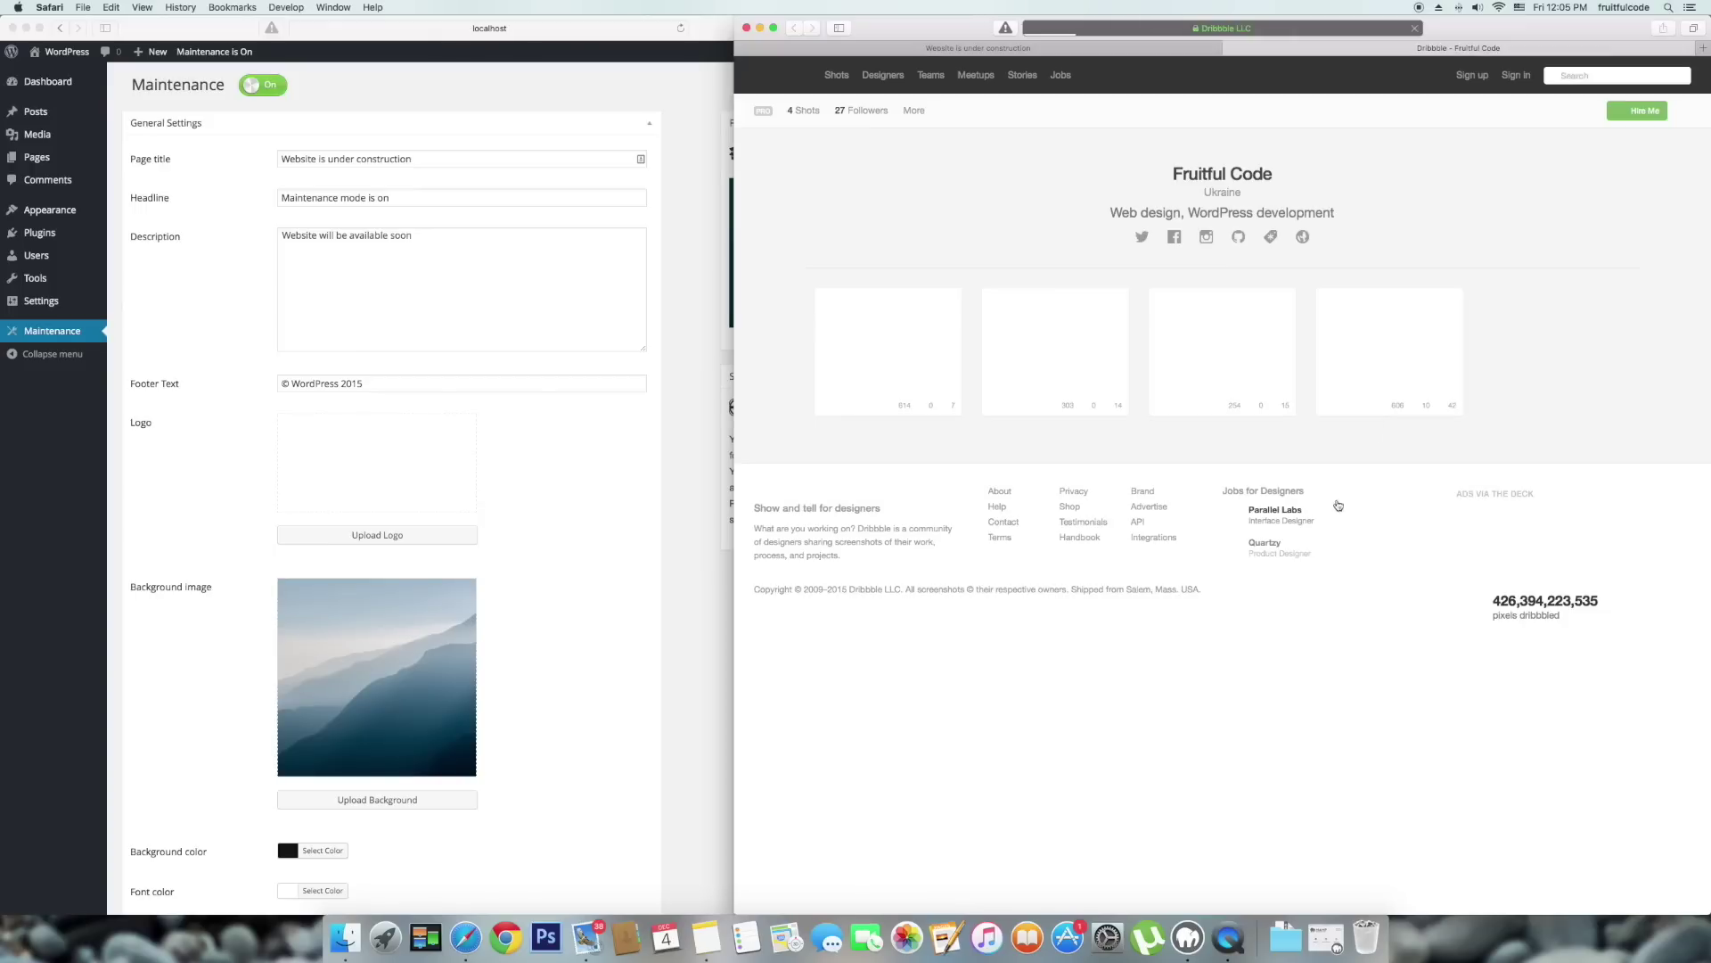
pyautogui.click(1231, 50)
pyautogui.click(681, 493)
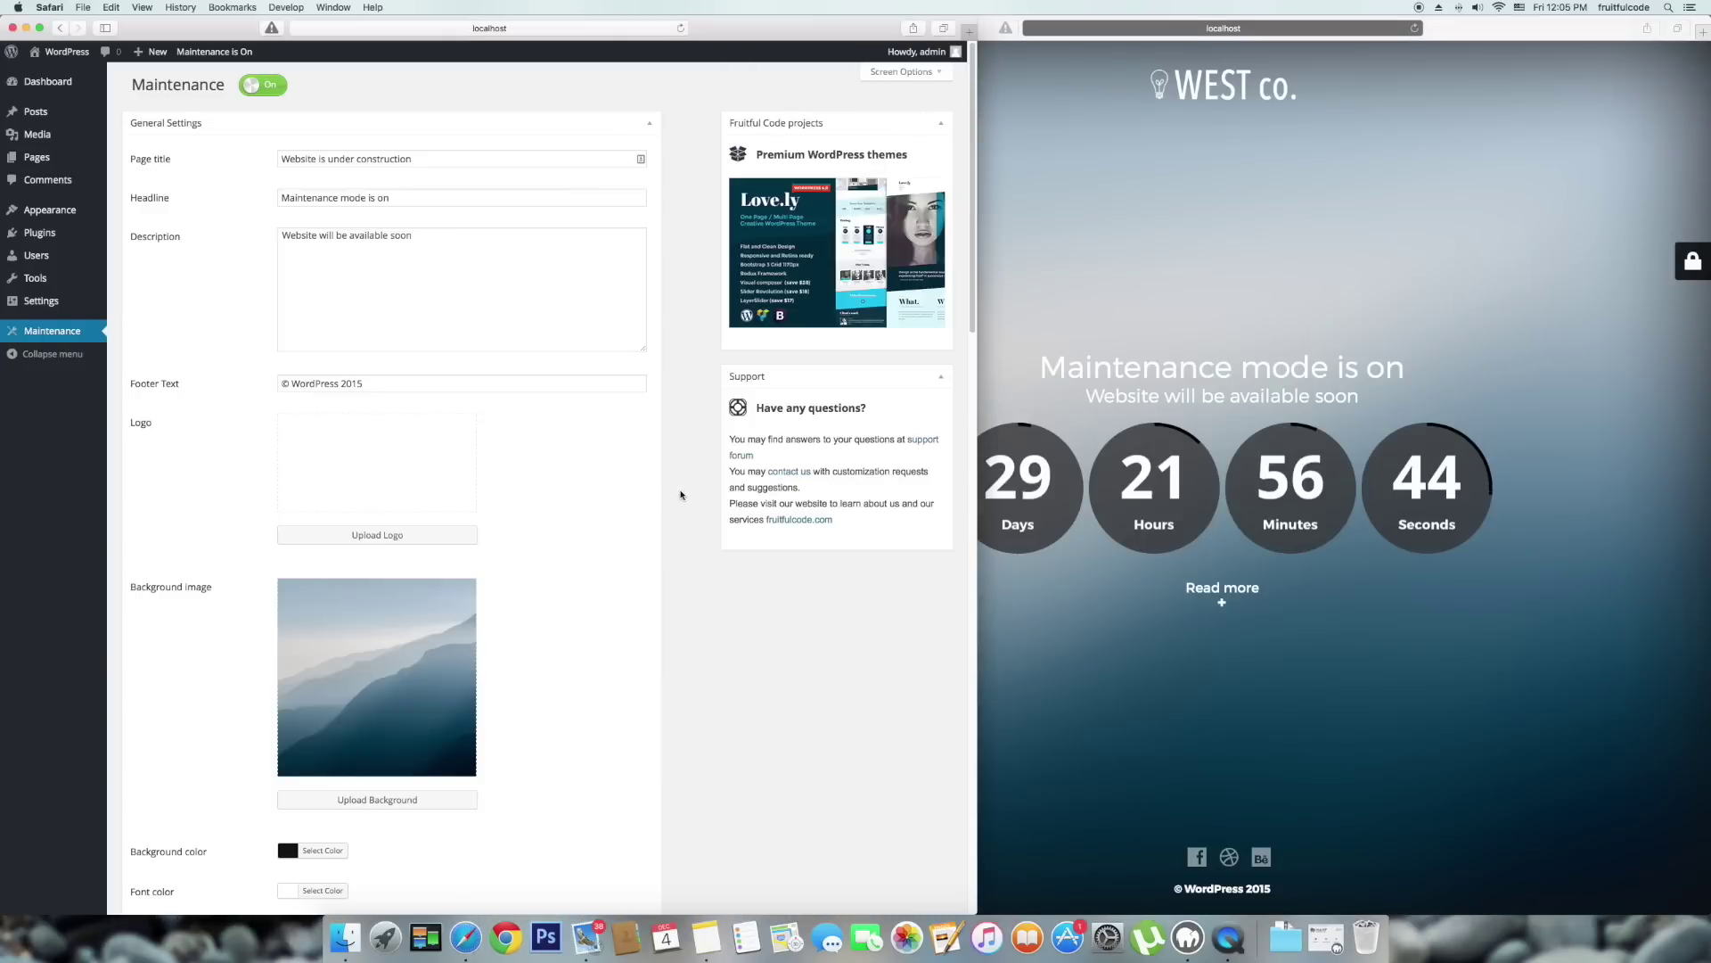
pyautogui.scroll(-15, 566, 316)
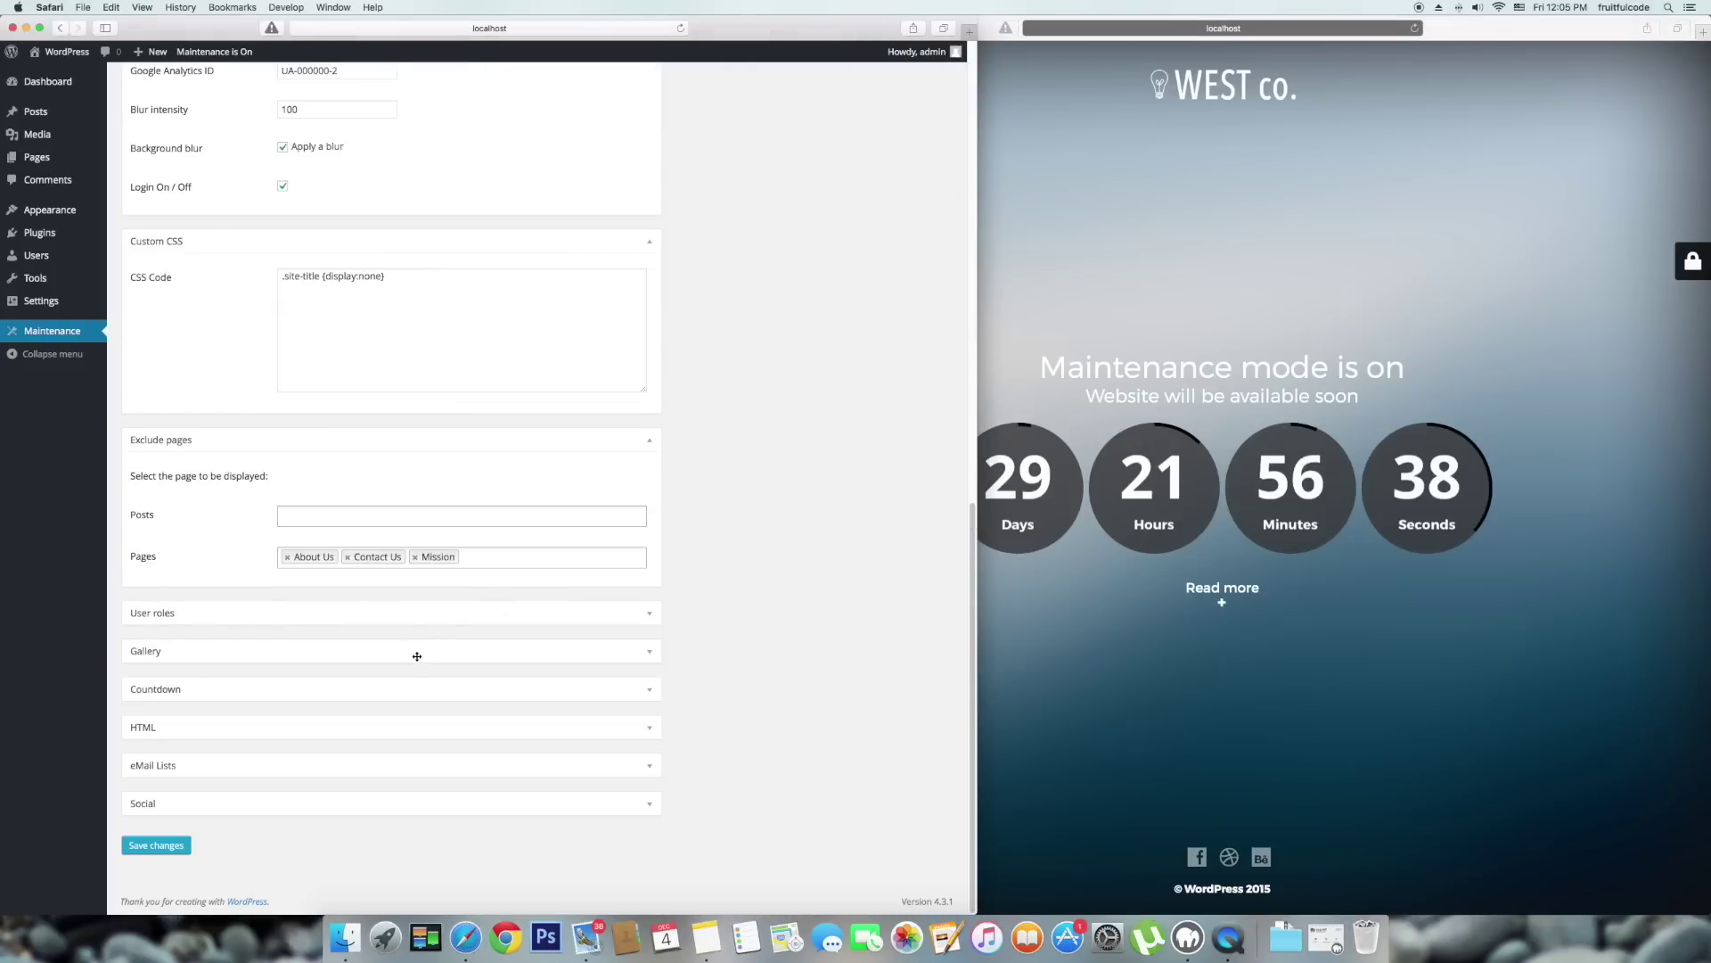
pyautogui.click(417, 655)
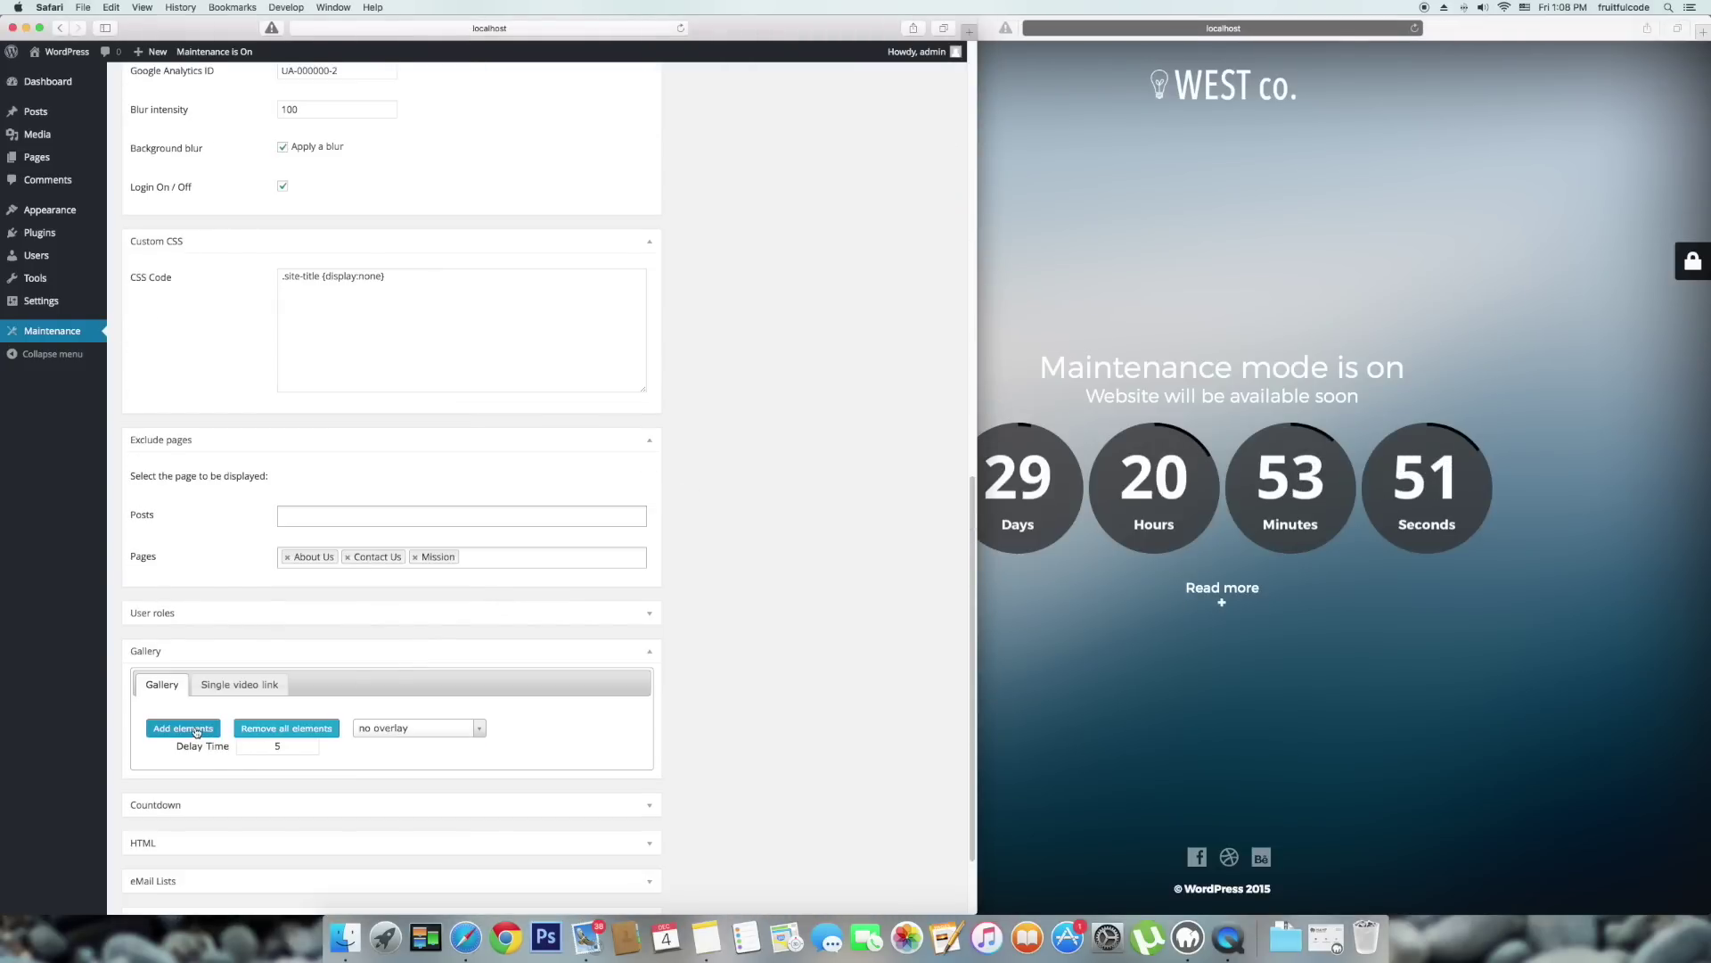
# Add two mountain photos from the media library to the gallery.
pyautogui.click(196, 732)
pyautogui.click(283, 228)
pyautogui.click(63, 219)
pyautogui.click(323, 214)
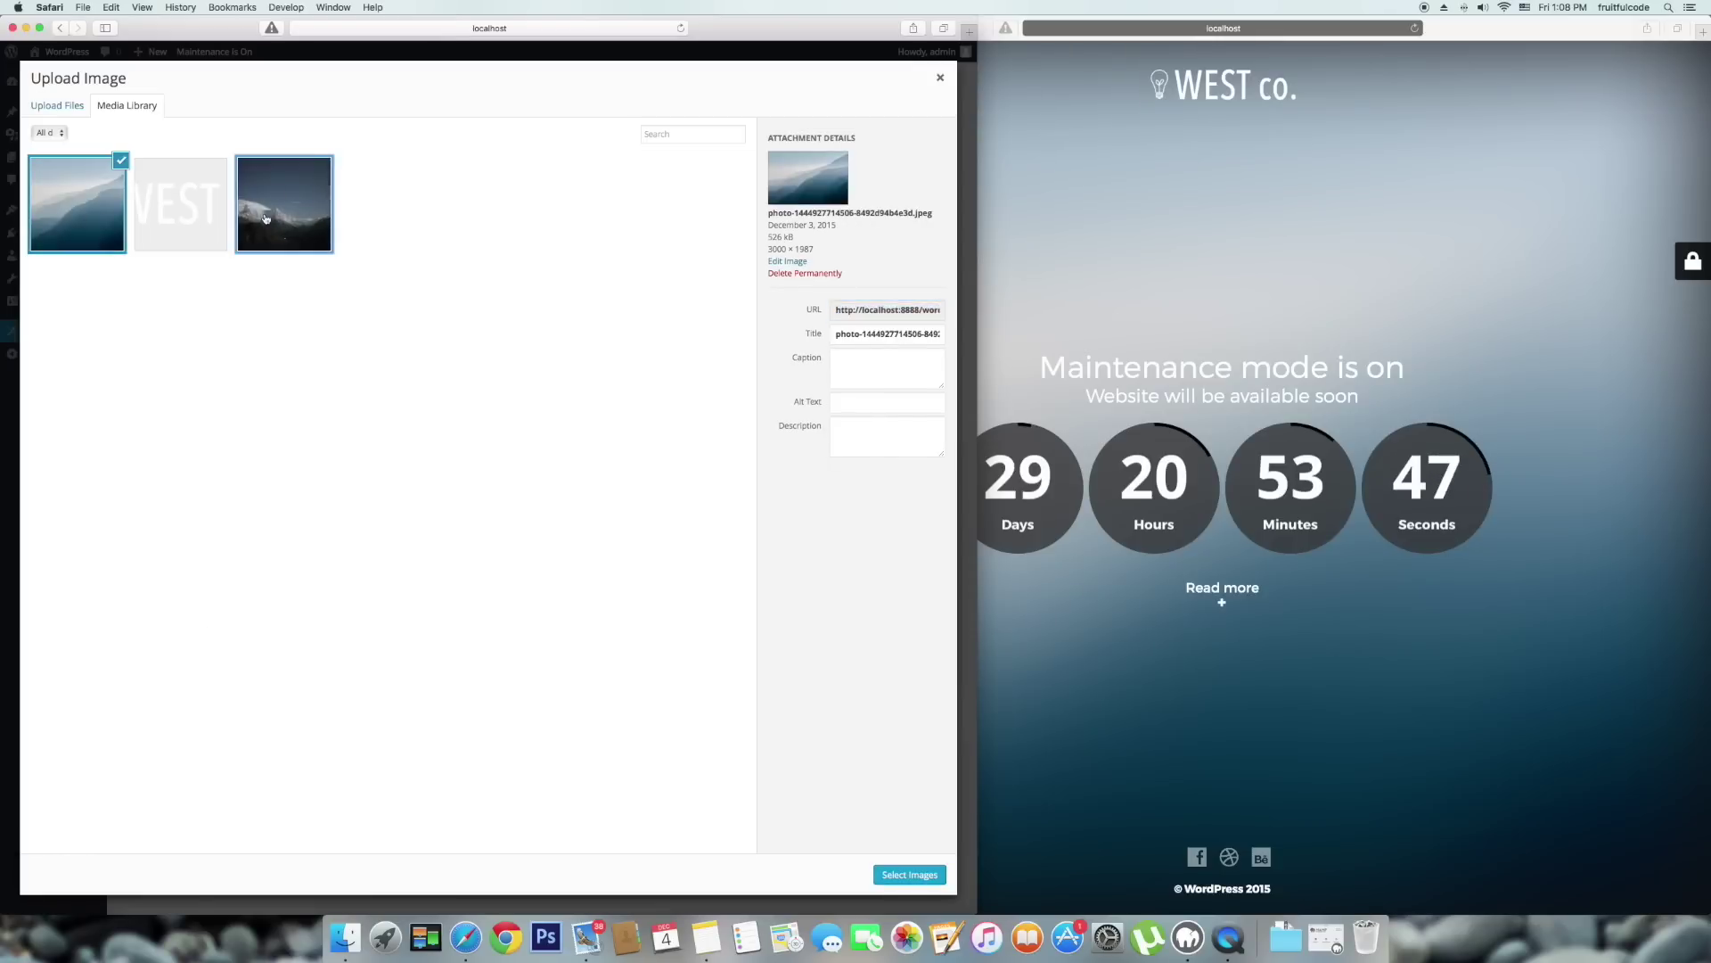
pyautogui.click(918, 876)
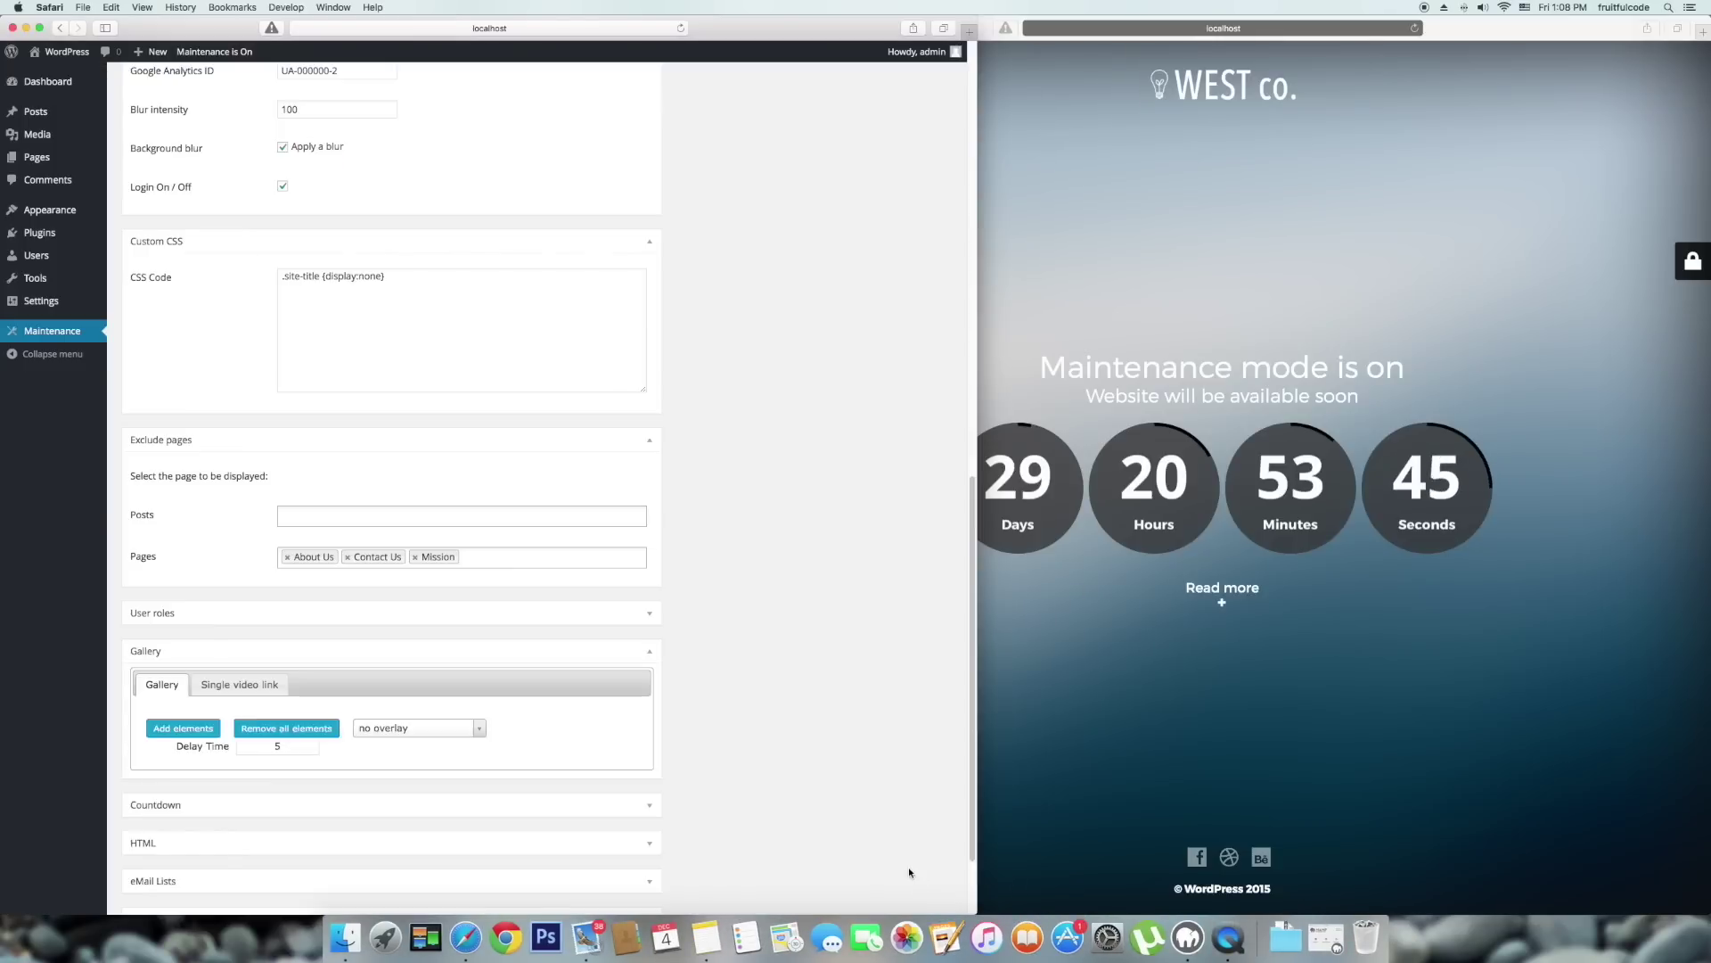
# Set the gallery Delay Time to 7000 and save the settings.
pyautogui.scroll(-2, 315, 787)
pyautogui.click(279, 685)
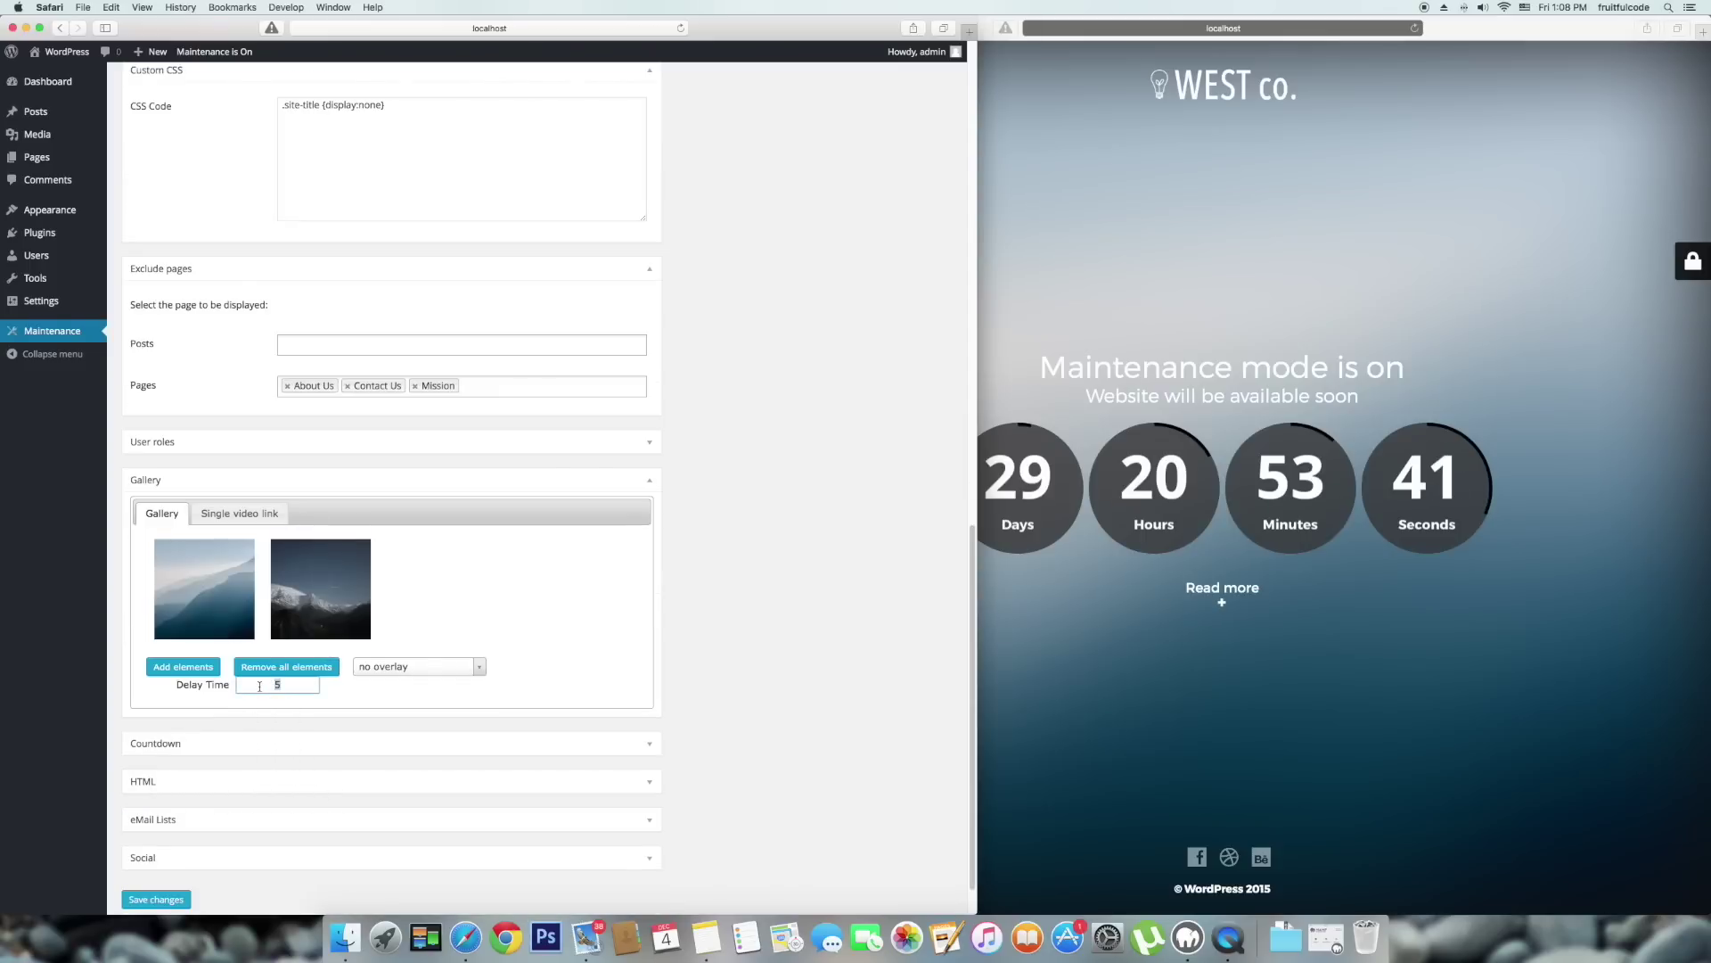
pyautogui.press('BackSpace')
pyautogui.write('700')
pyautogui.scroll(-1, 294, 659)
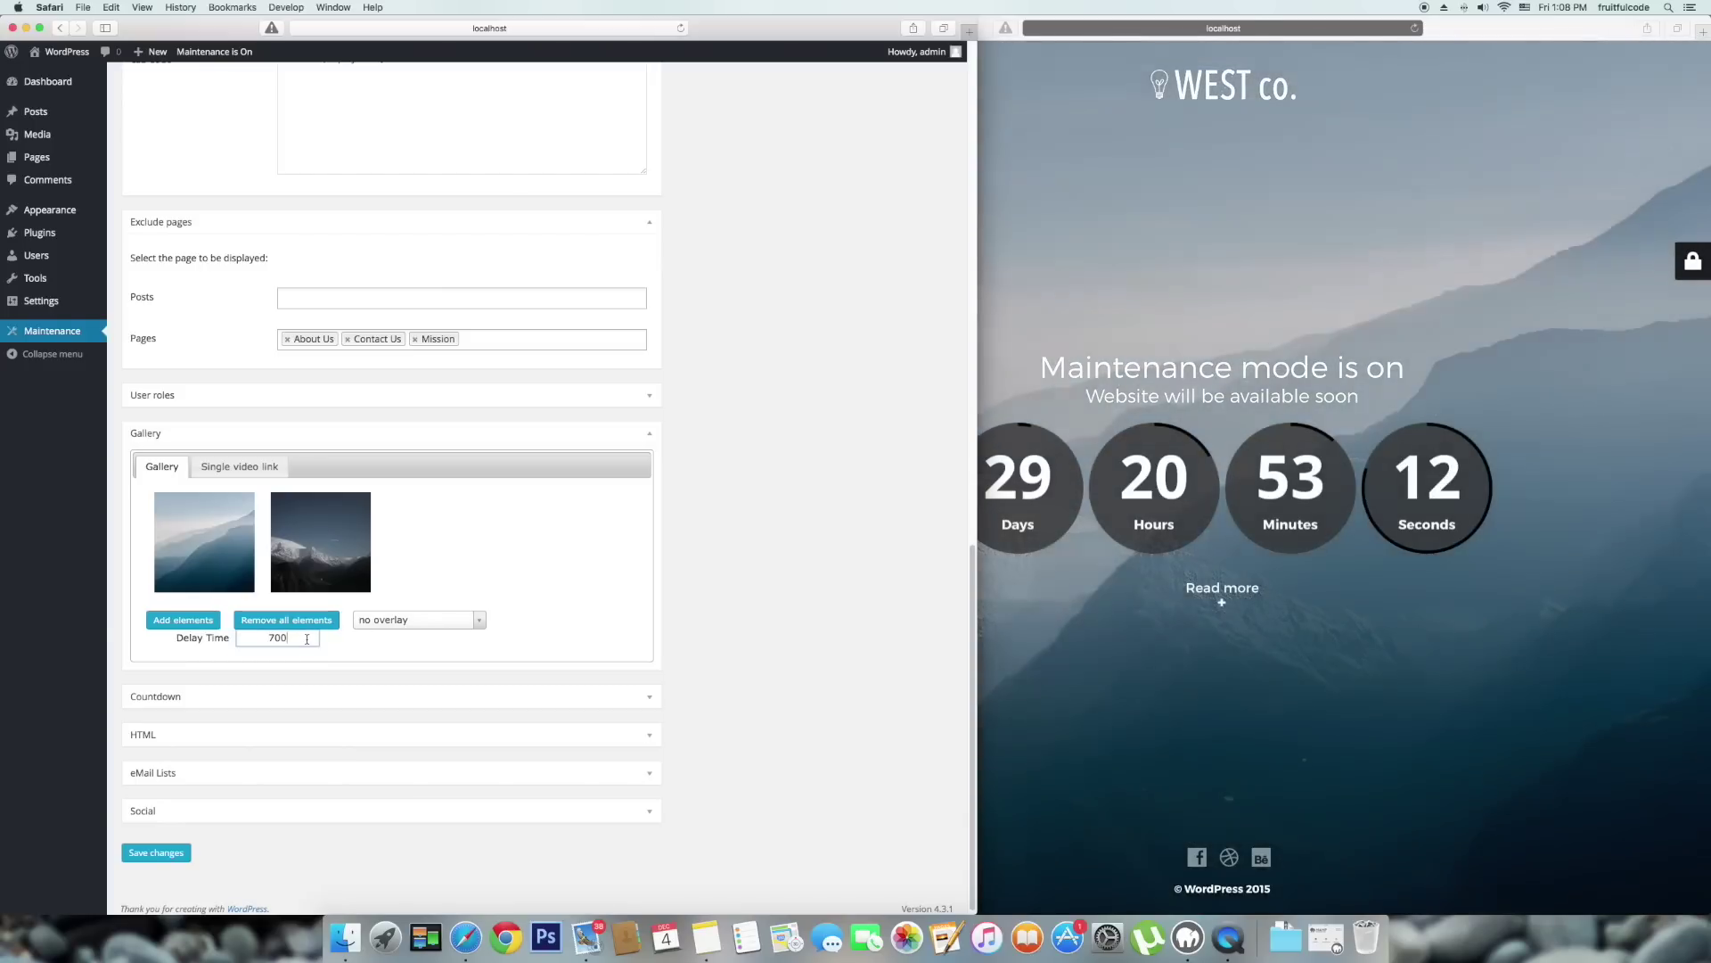
pyautogui.write('0')
pyautogui.click(175, 856)
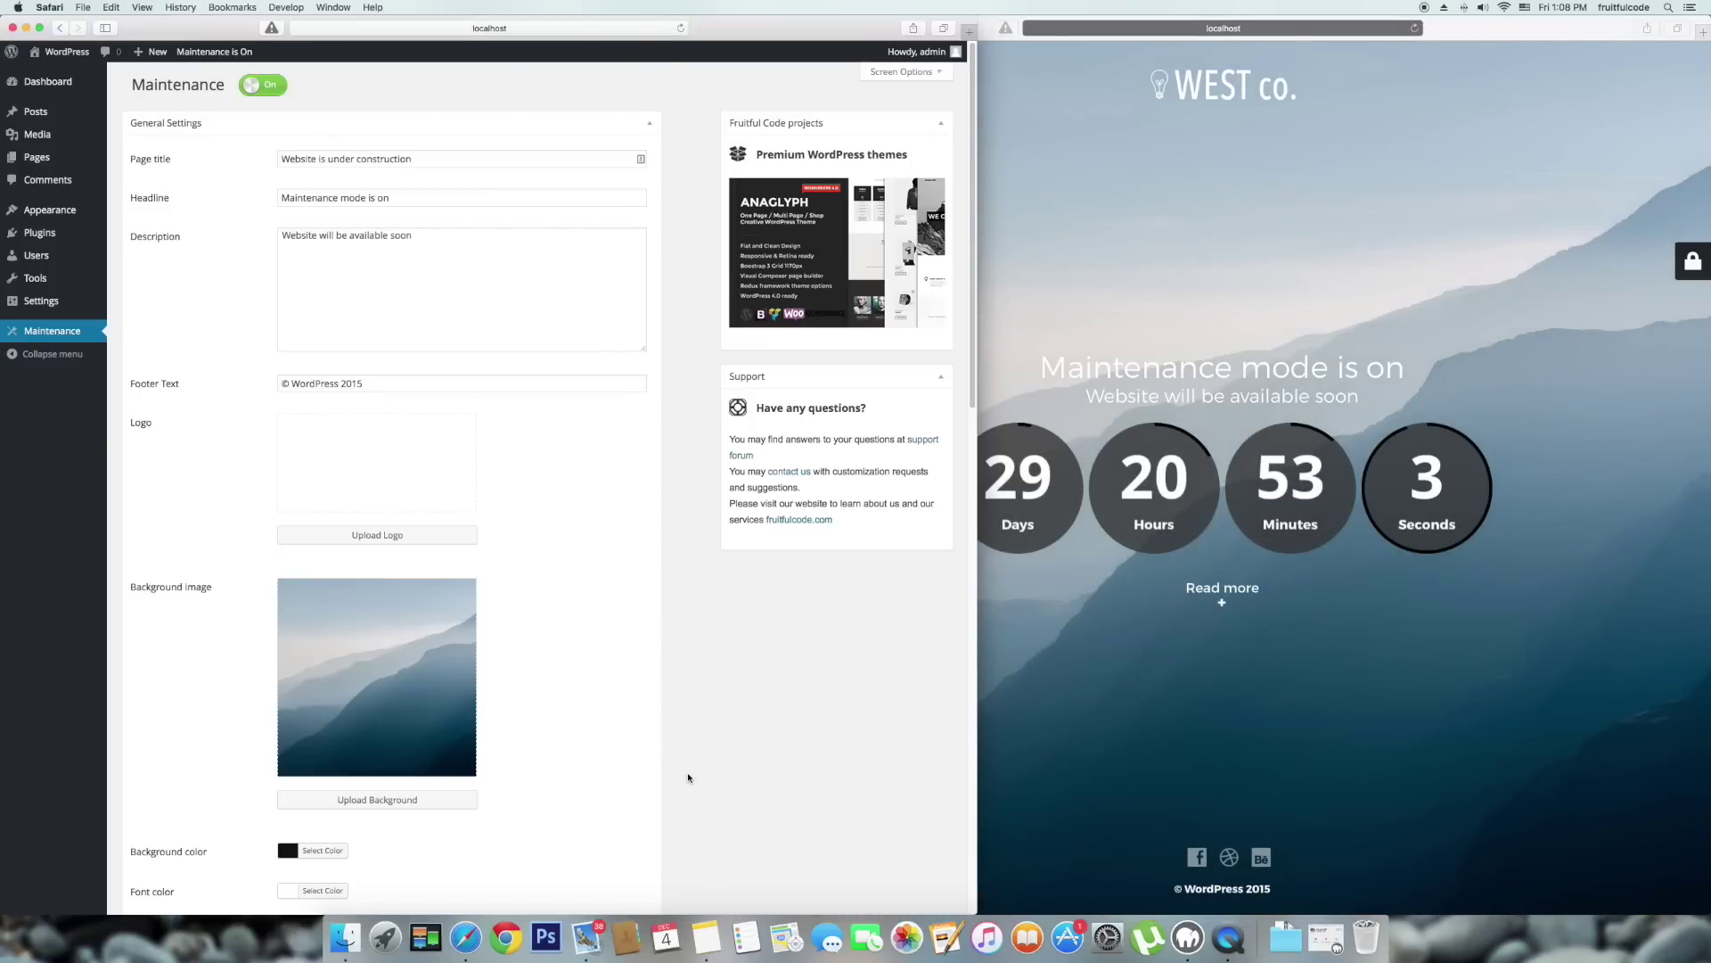
pyautogui.click(1000, 729)
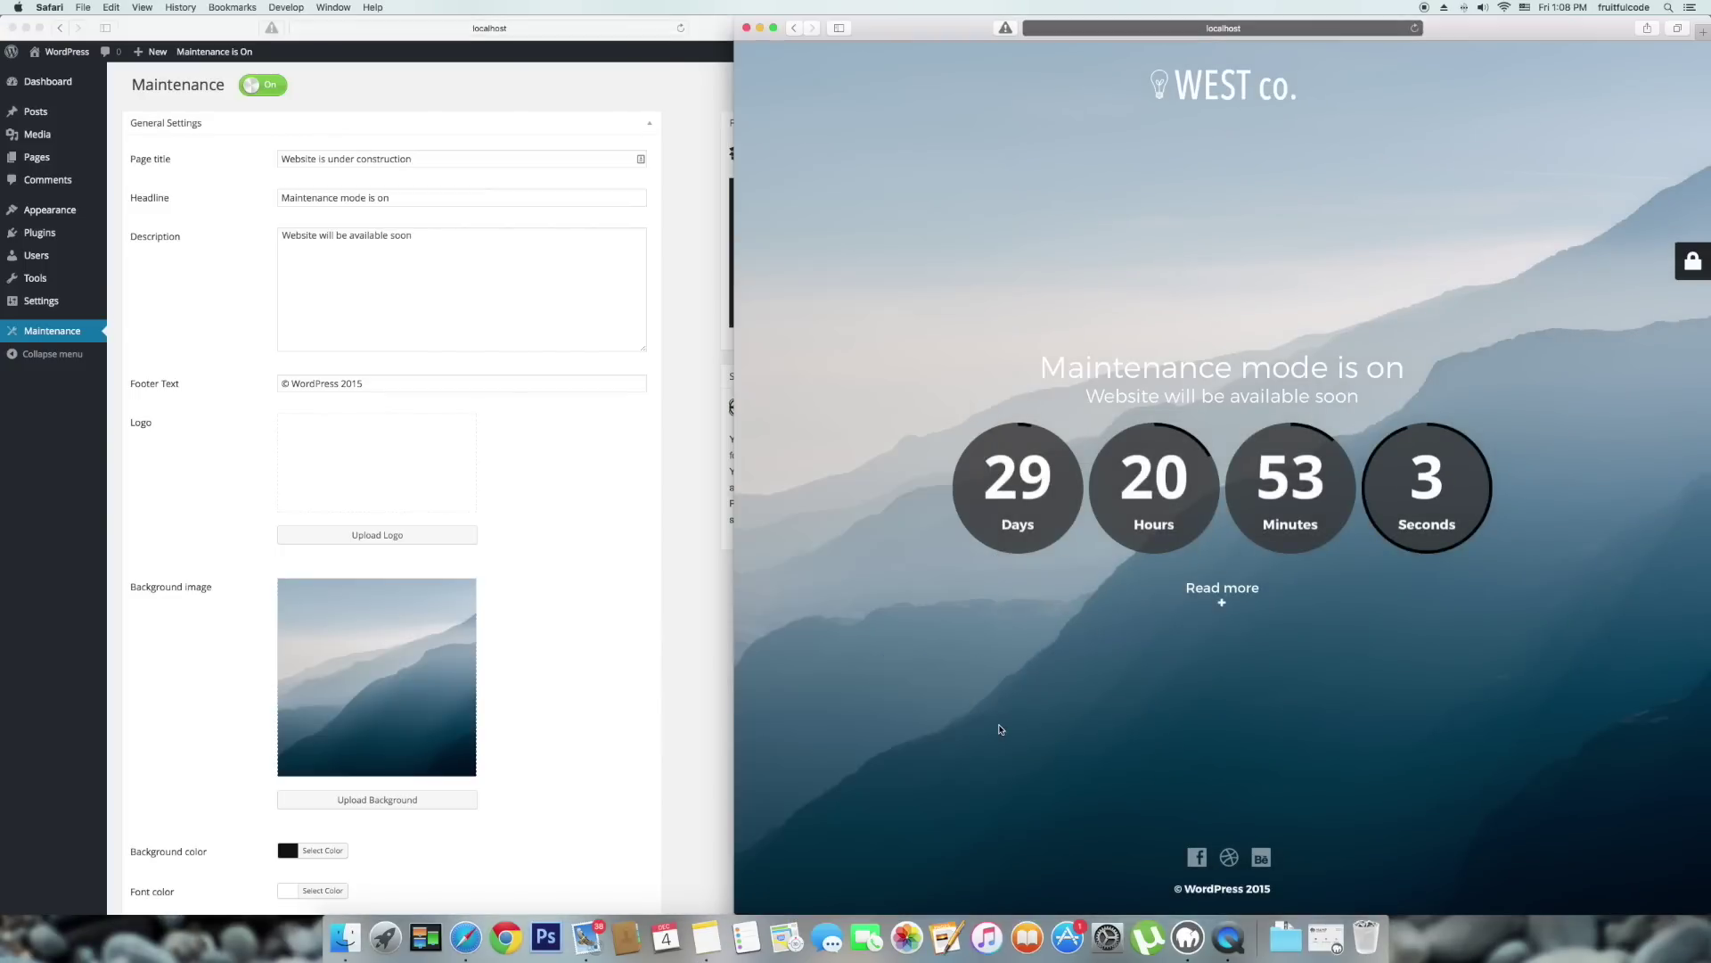
# Switch the maintenance page background option to a single video link.
pyautogui.click(698, 736)
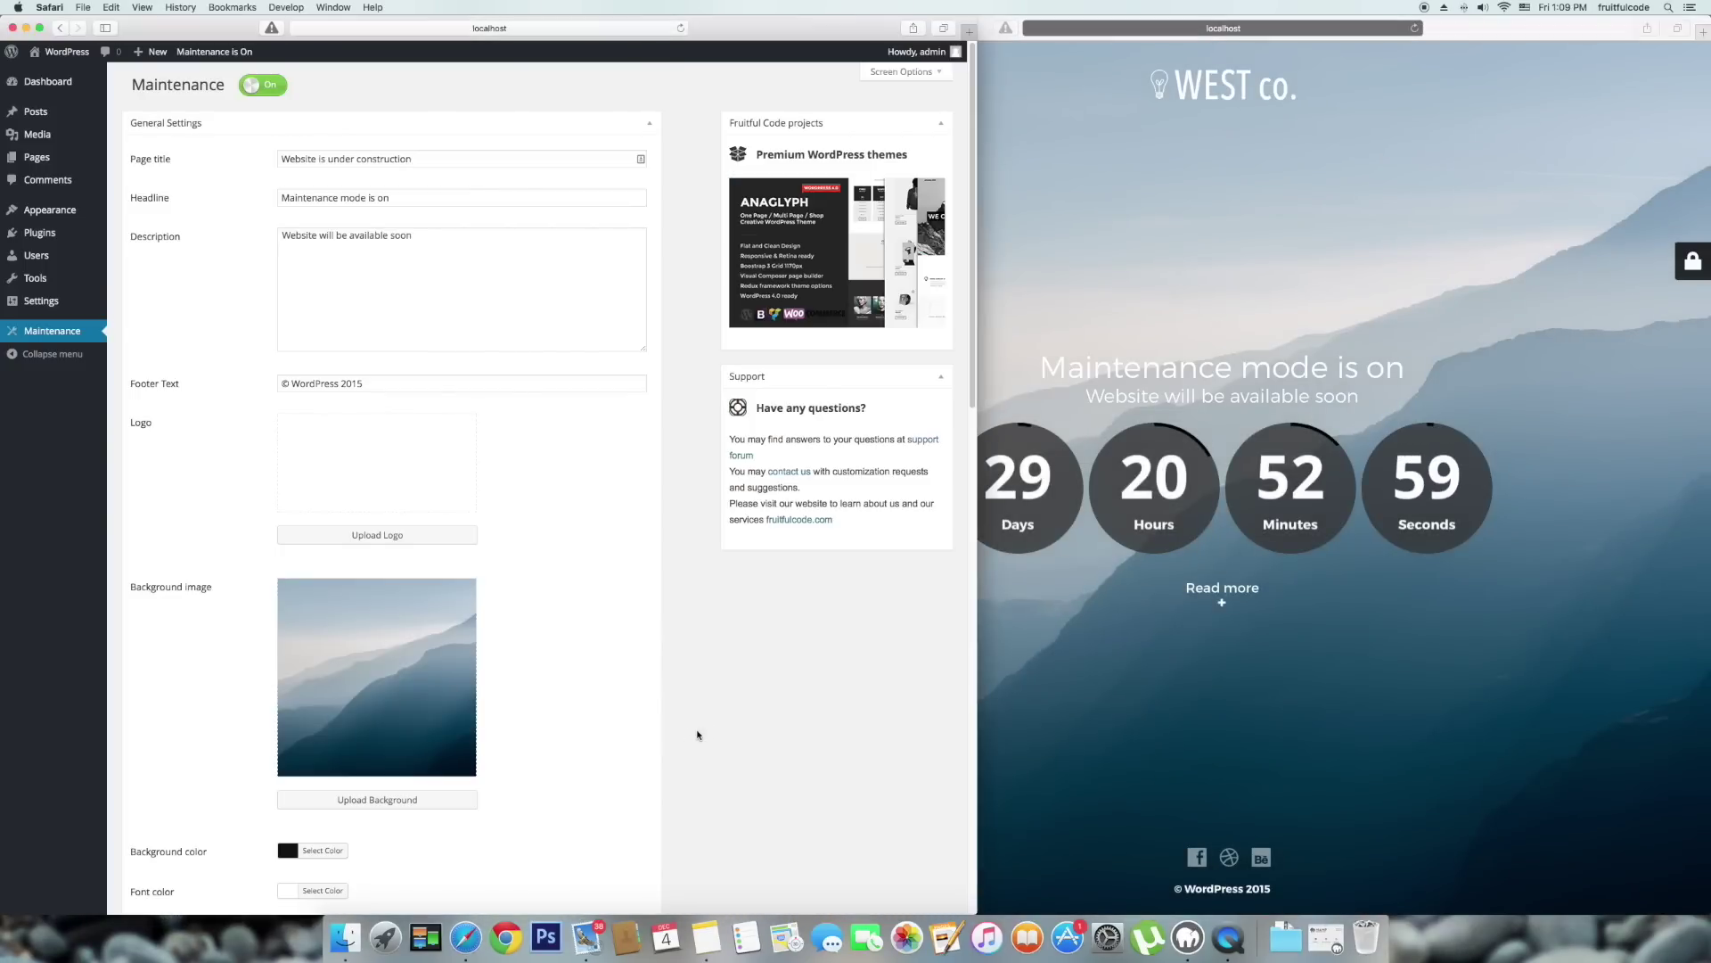
pyautogui.scroll(-10, 698, 736)
pyautogui.scroll(-3, 698, 736)
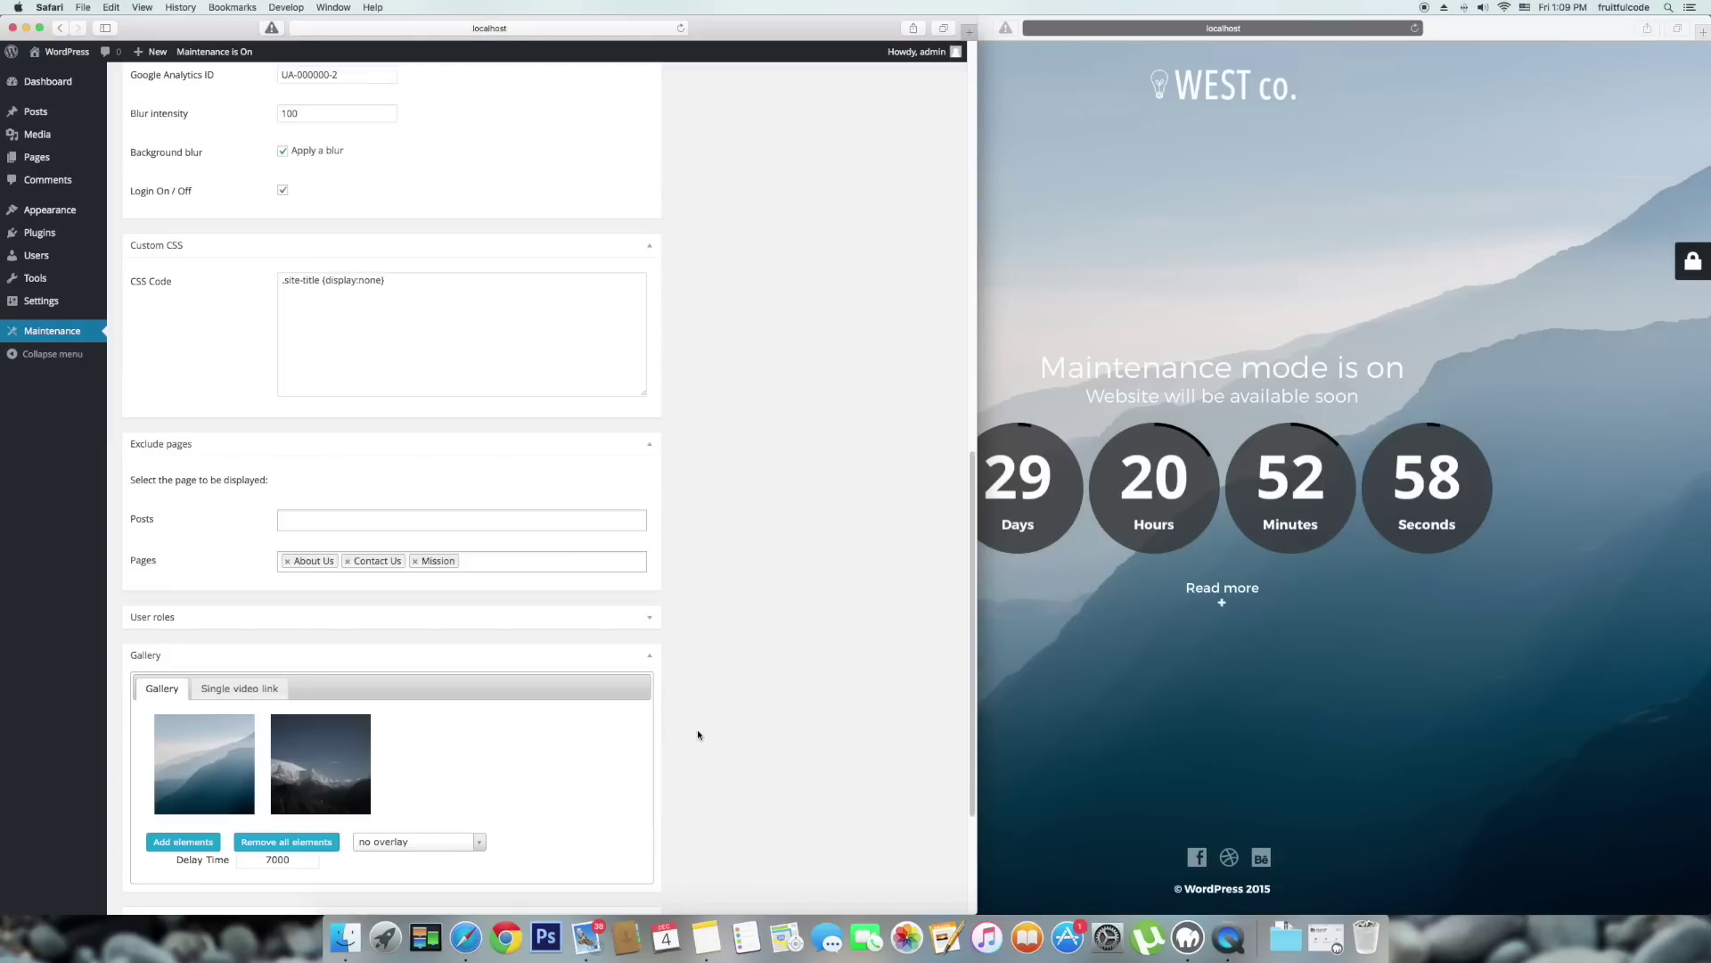
pyautogui.click(270, 689)
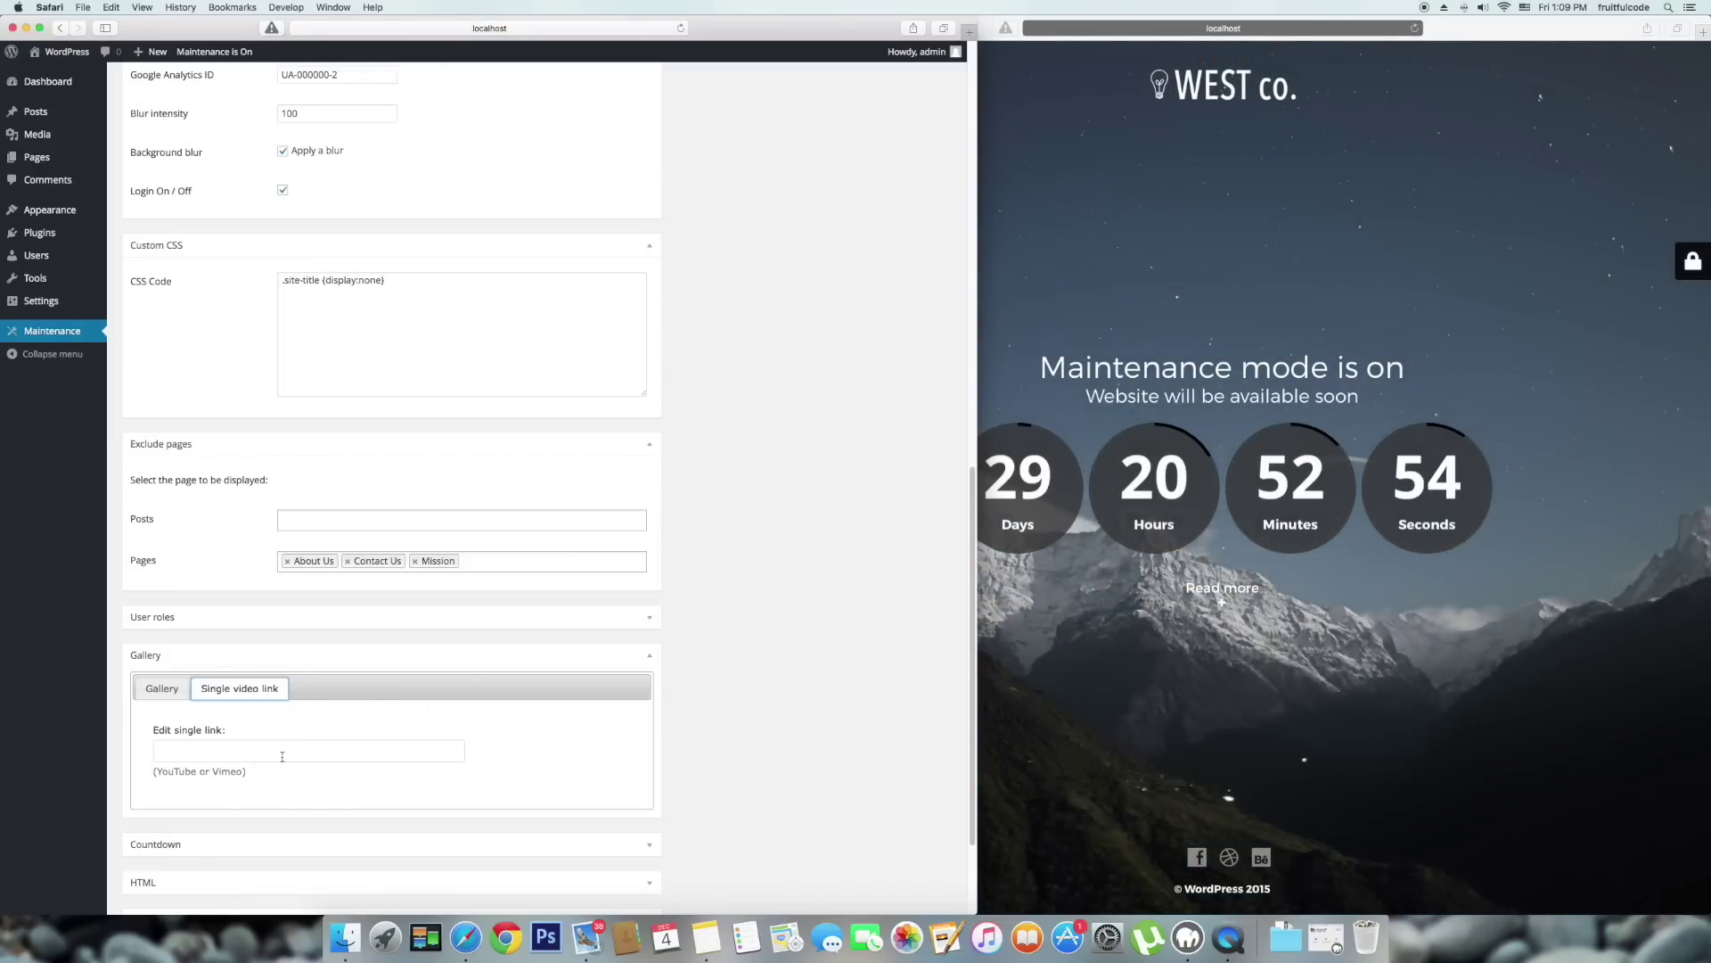
# Copy the YouTube link from Notes and paste it into the Edit single link field.
pyautogui.press('super+Tab')
pyautogui.press('super+Tab')
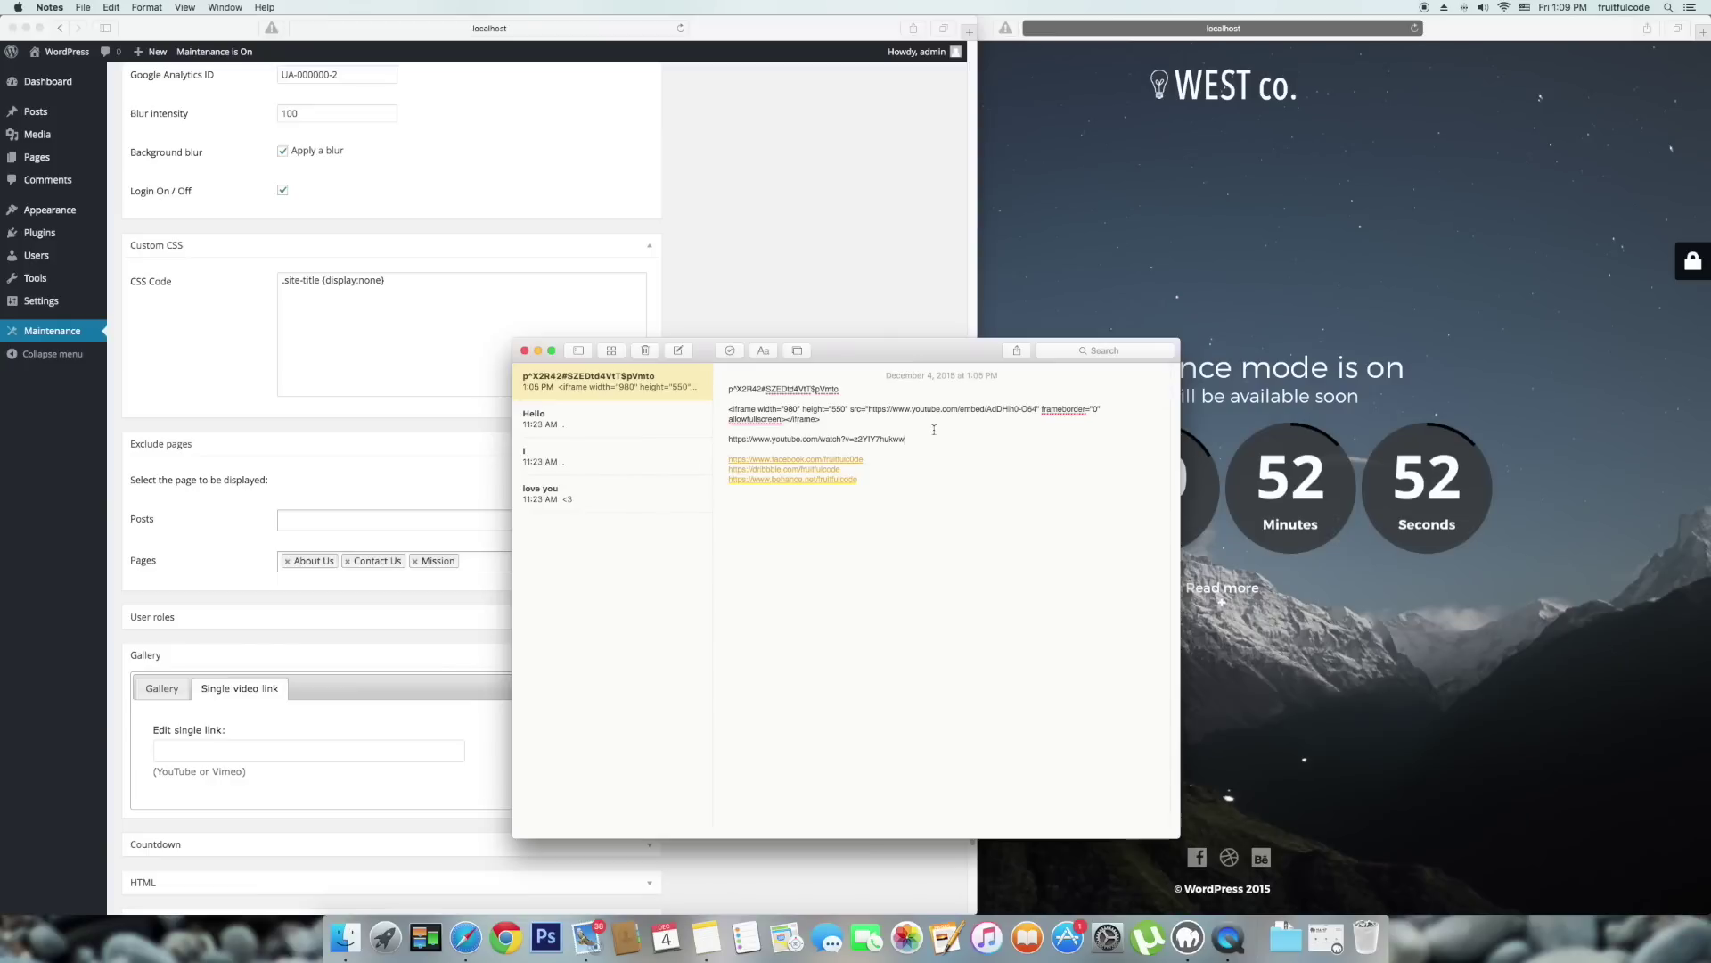
pyautogui.moveTo(925, 438); pyautogui.dragTo(716, 438)
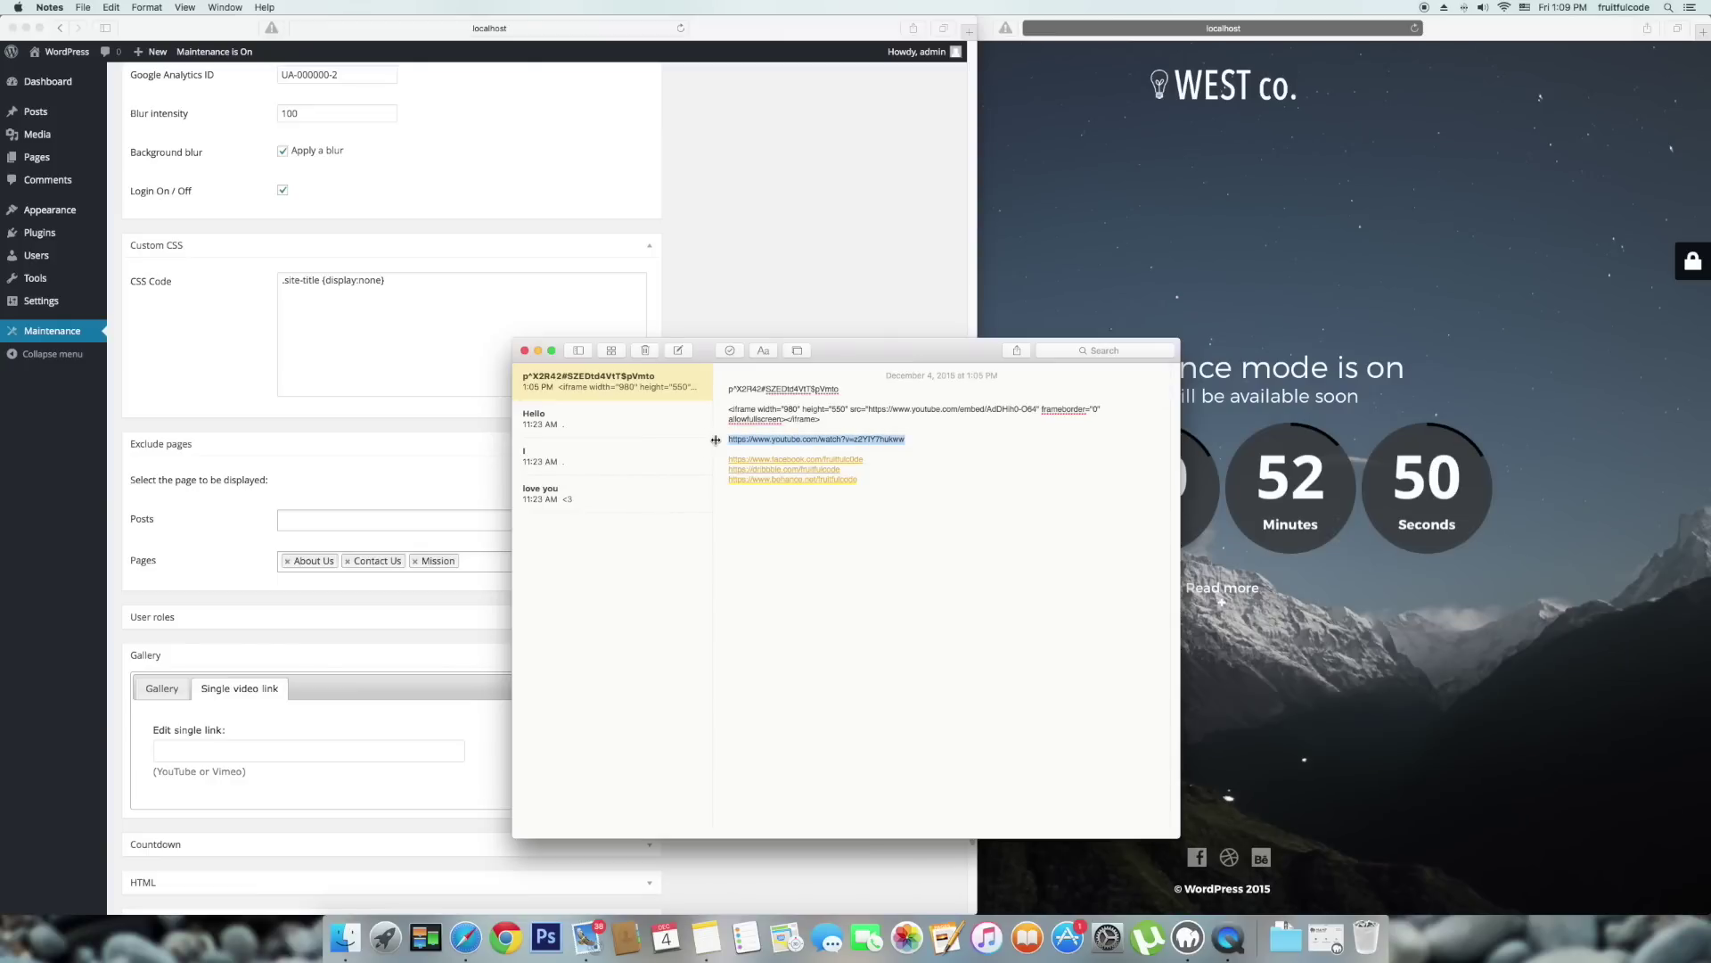
pyautogui.click(730, 887)
pyautogui.click(300, 753)
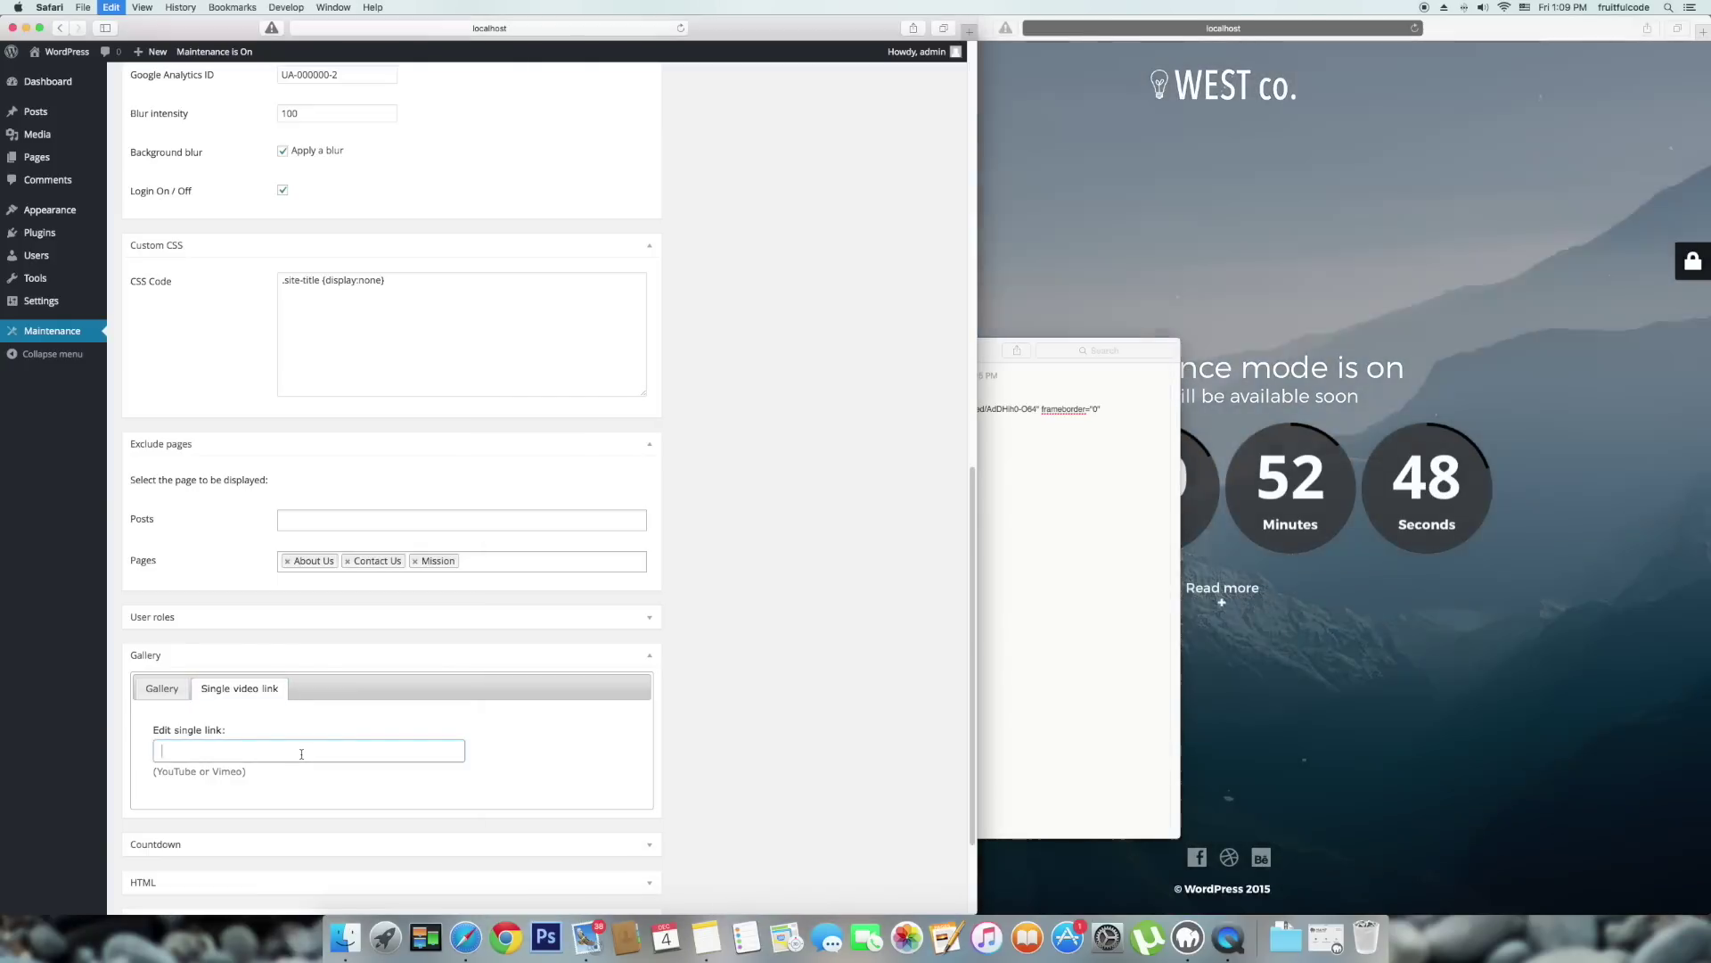
pyautogui.write('https://www.youtube.com/embed/AdDHih0-O64')
# Save the video background setting and reload the maintenance page preview.
pyautogui.scroll(-5, 300, 754)
pyautogui.click(152, 844)
pyautogui.click(1435, 728)
pyautogui.press('super+r')
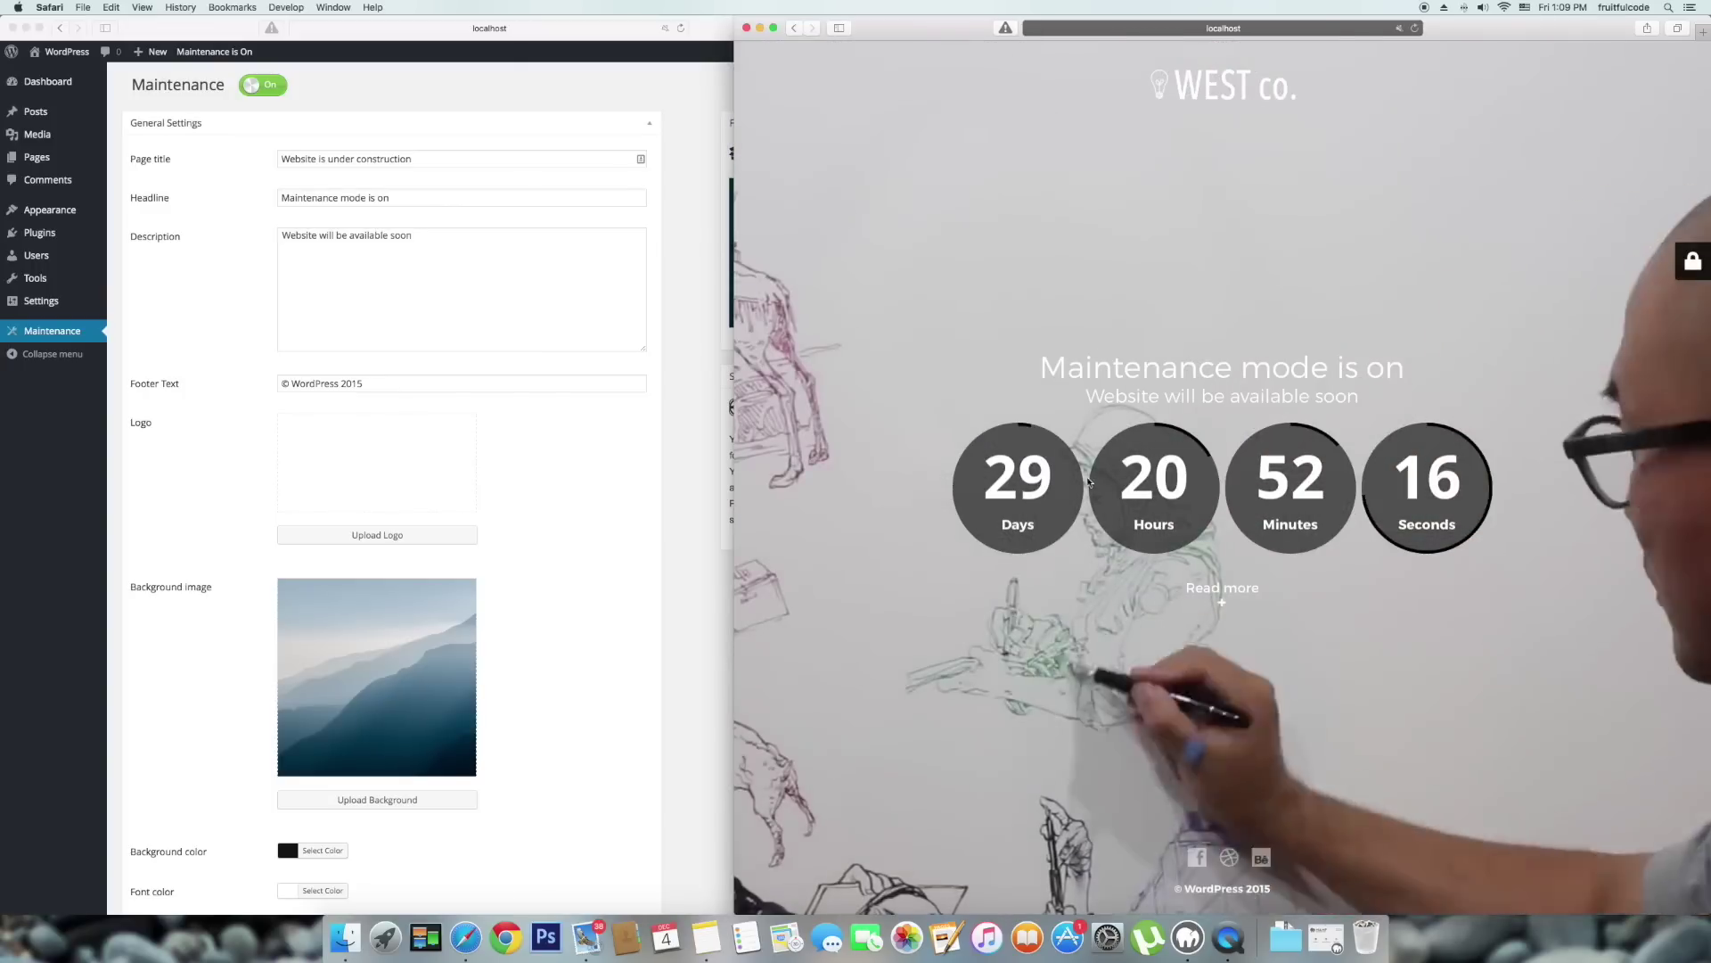
# Expand the User roles access settings in the maintenance settings.
pyautogui.click(624, 602)
pyautogui.scroll(-10, 654, 610)
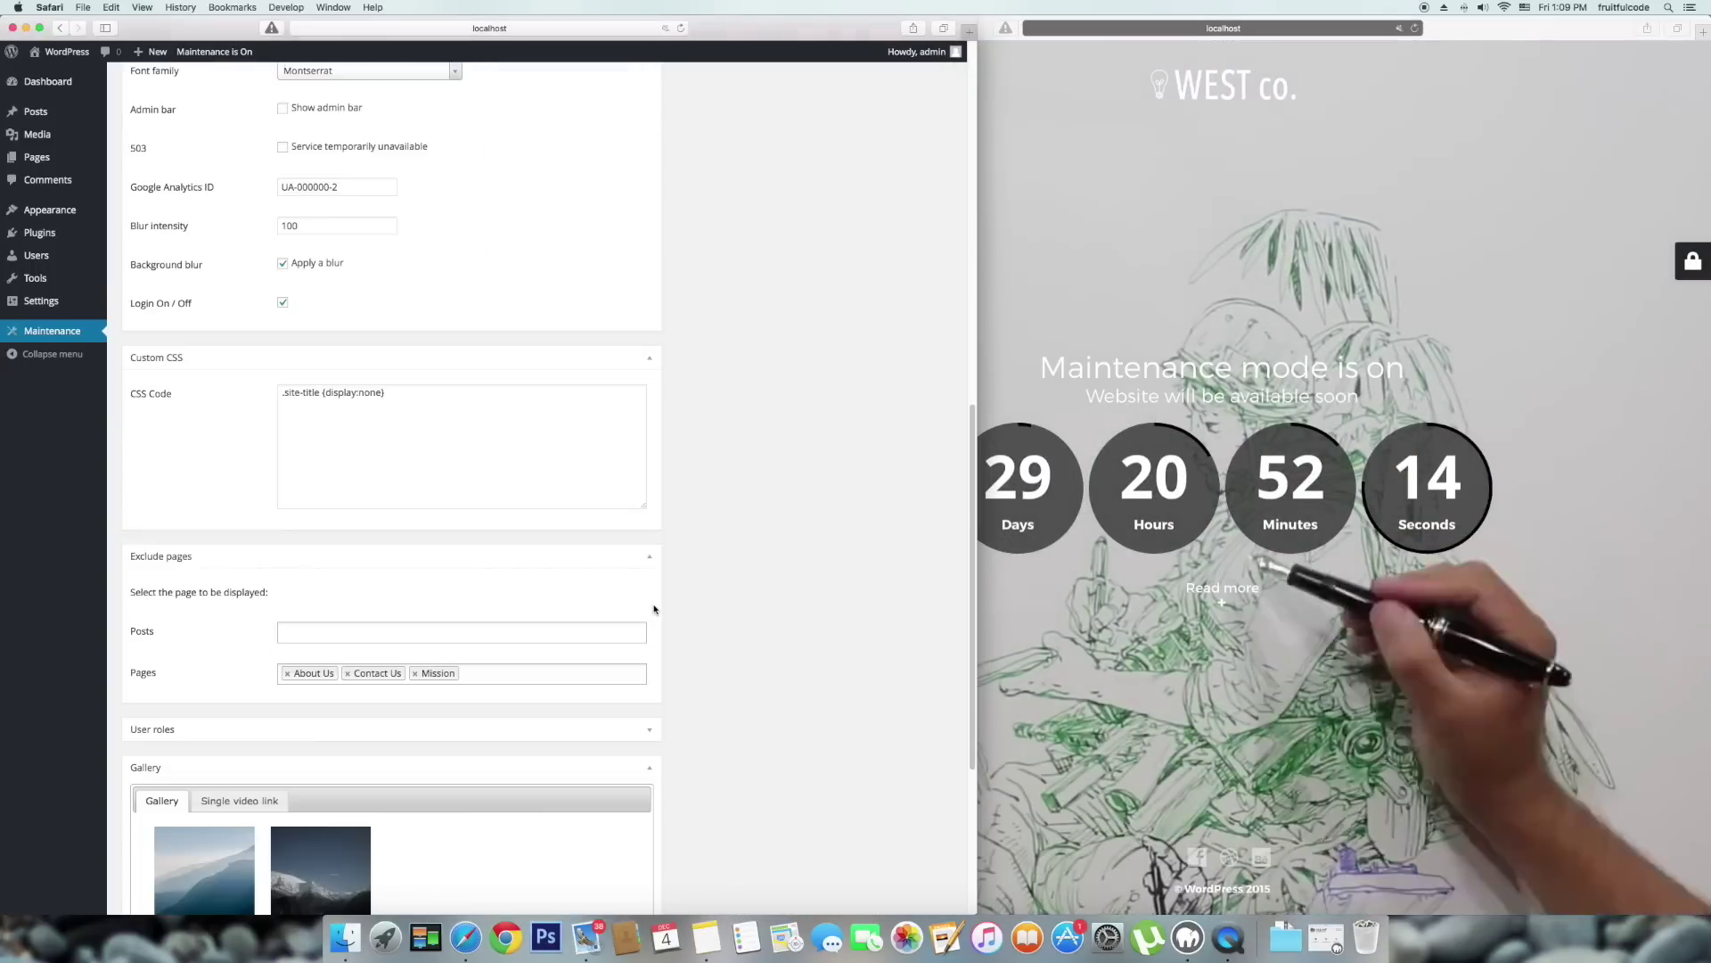
pyautogui.scroll(-5, 655, 610)
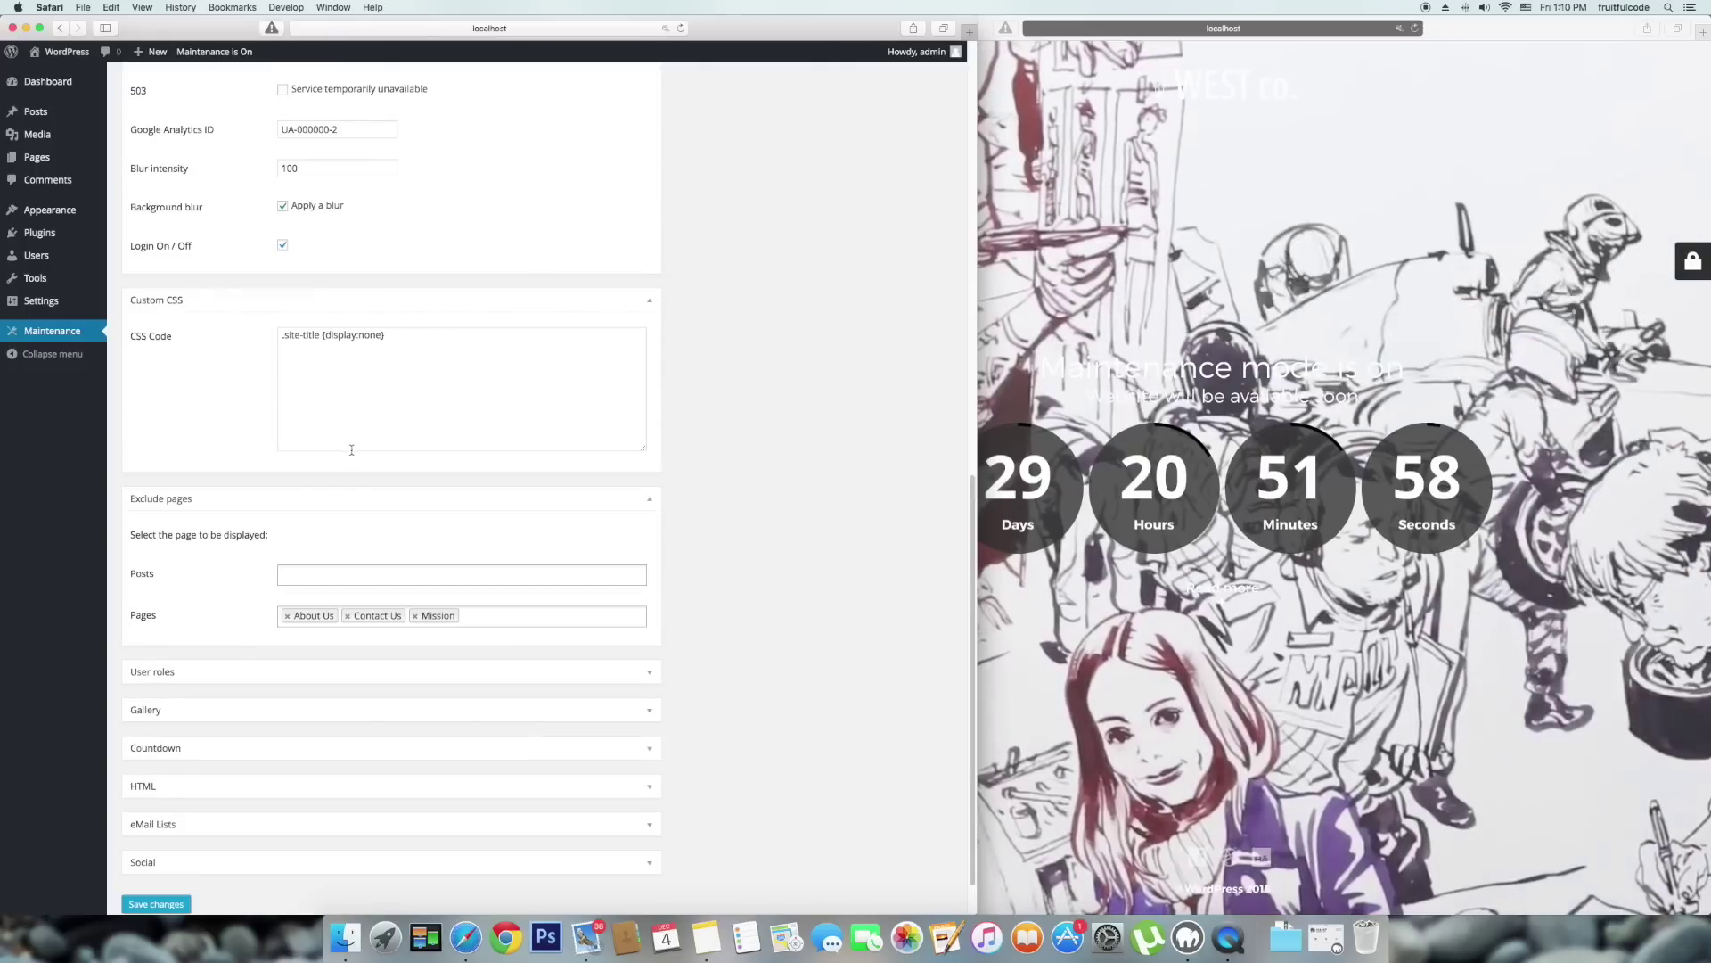
pyautogui.click(229, 671)
pyautogui.scroll(-2, 229, 535)
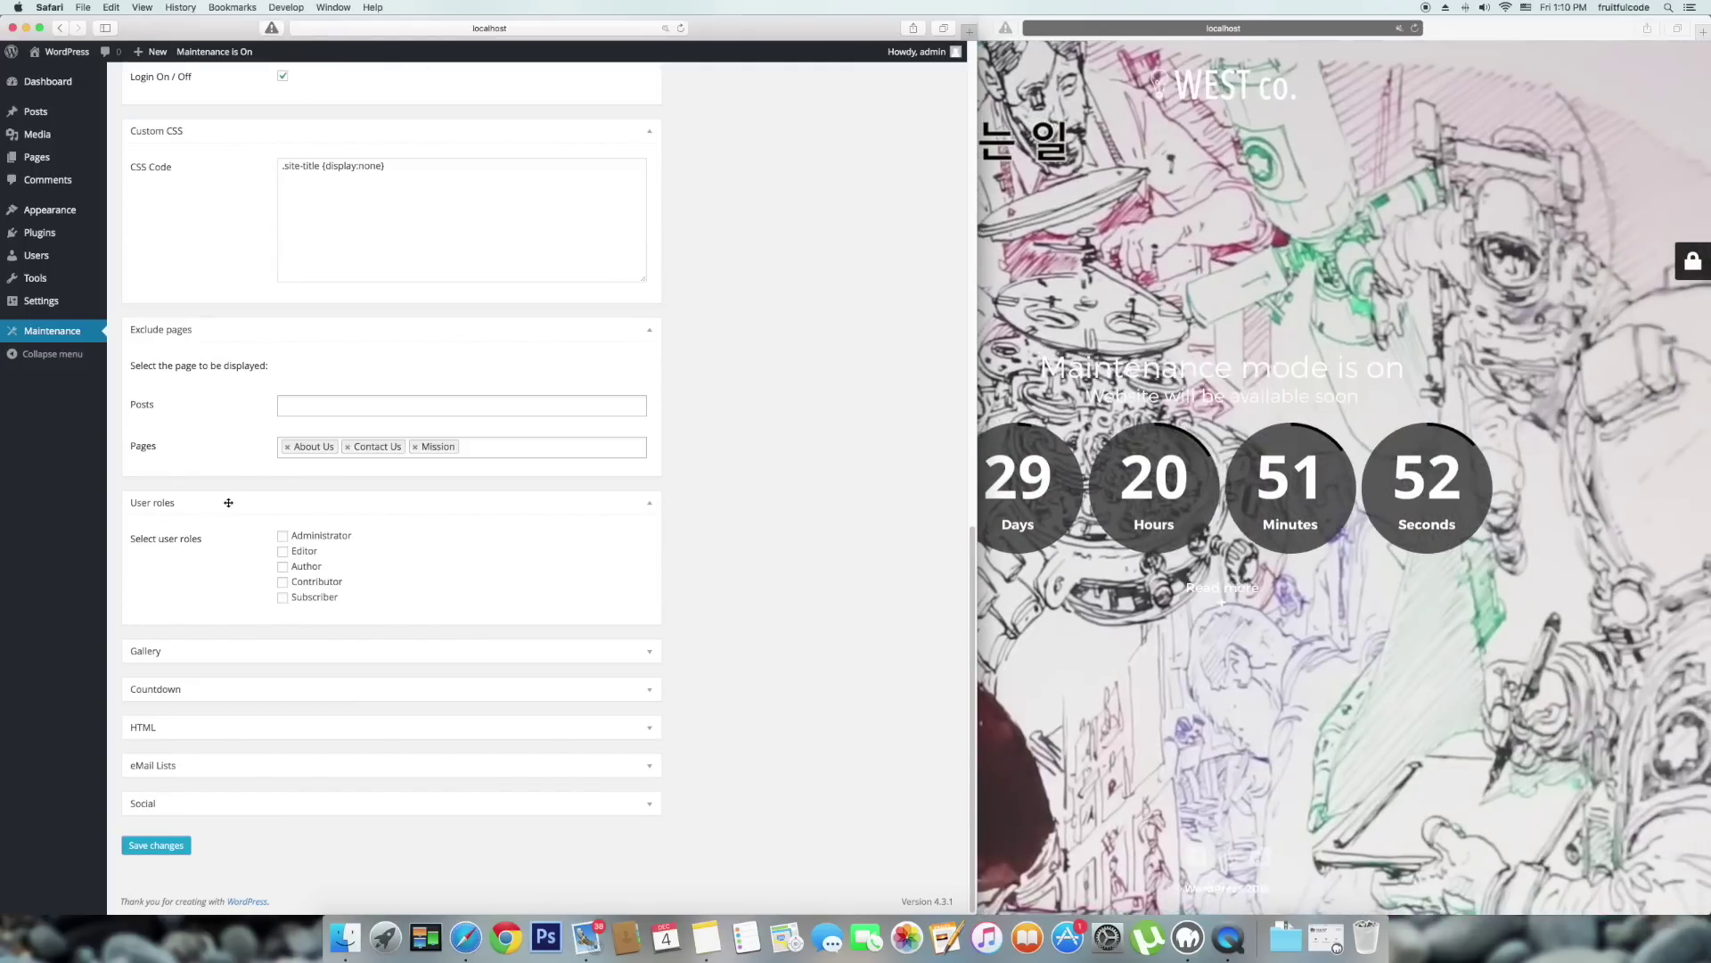
# Review the site's user roles in Users, then return to the maintenance settings.
pyautogui.click(37, 256)
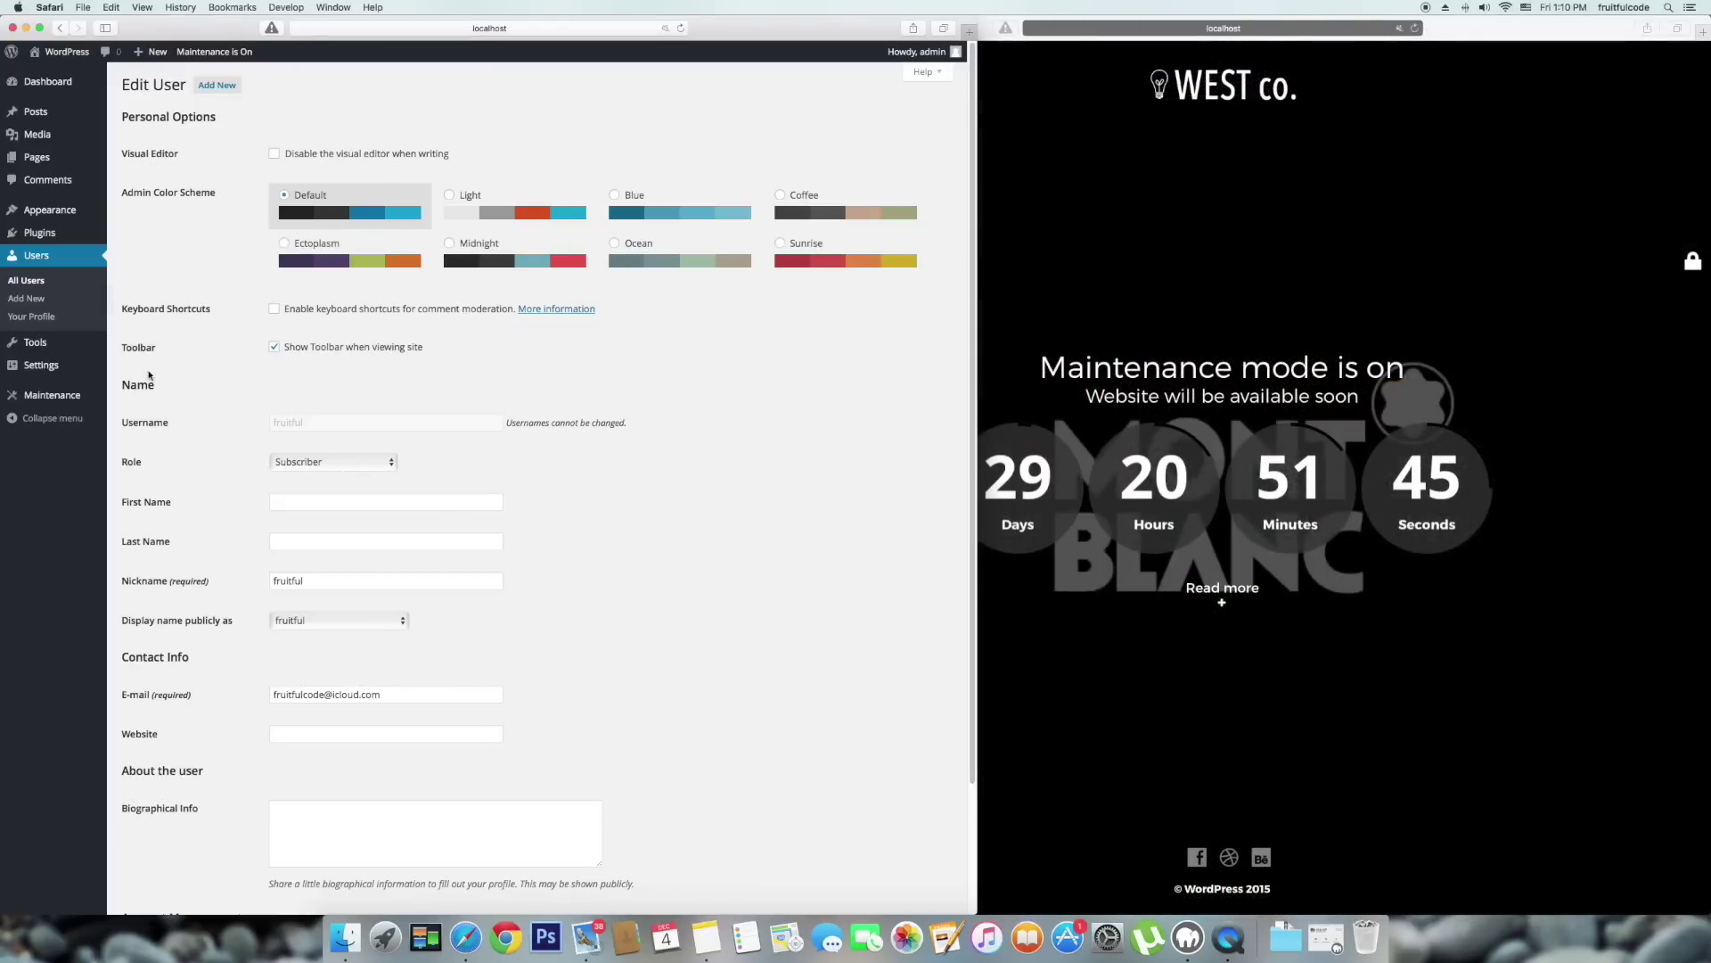
pyautogui.click(42, 397)
pyautogui.scroll(-10, 531, 554)
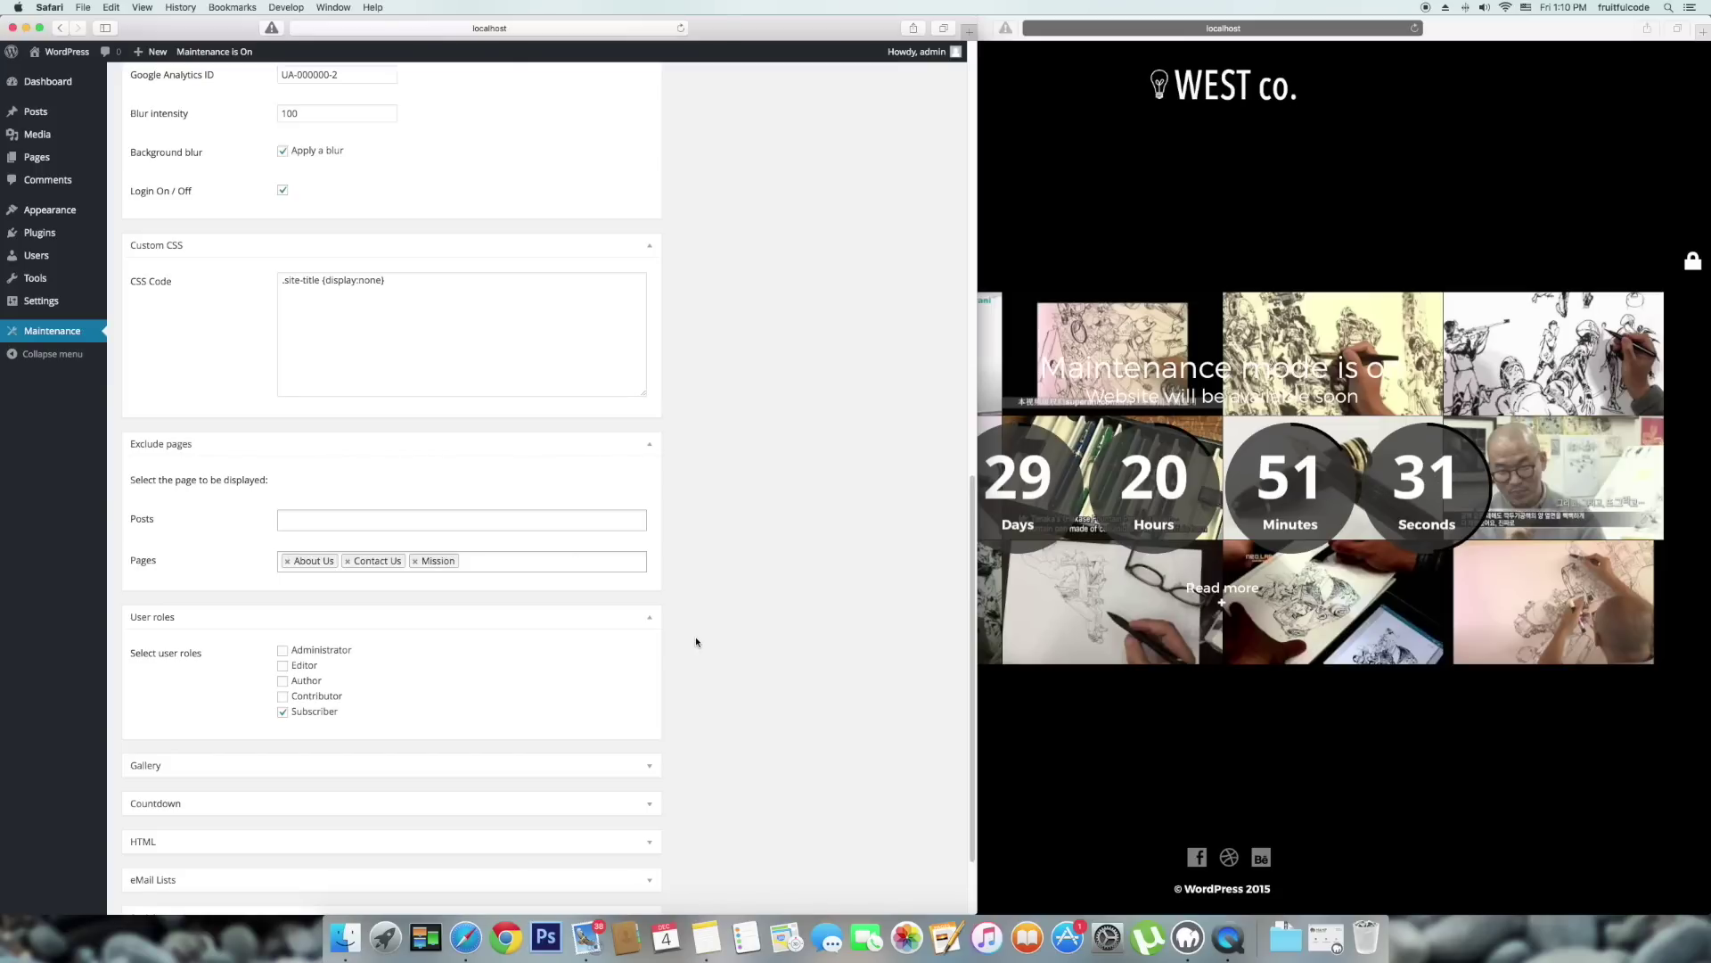
pyautogui.scroll(-3, 736, 687)
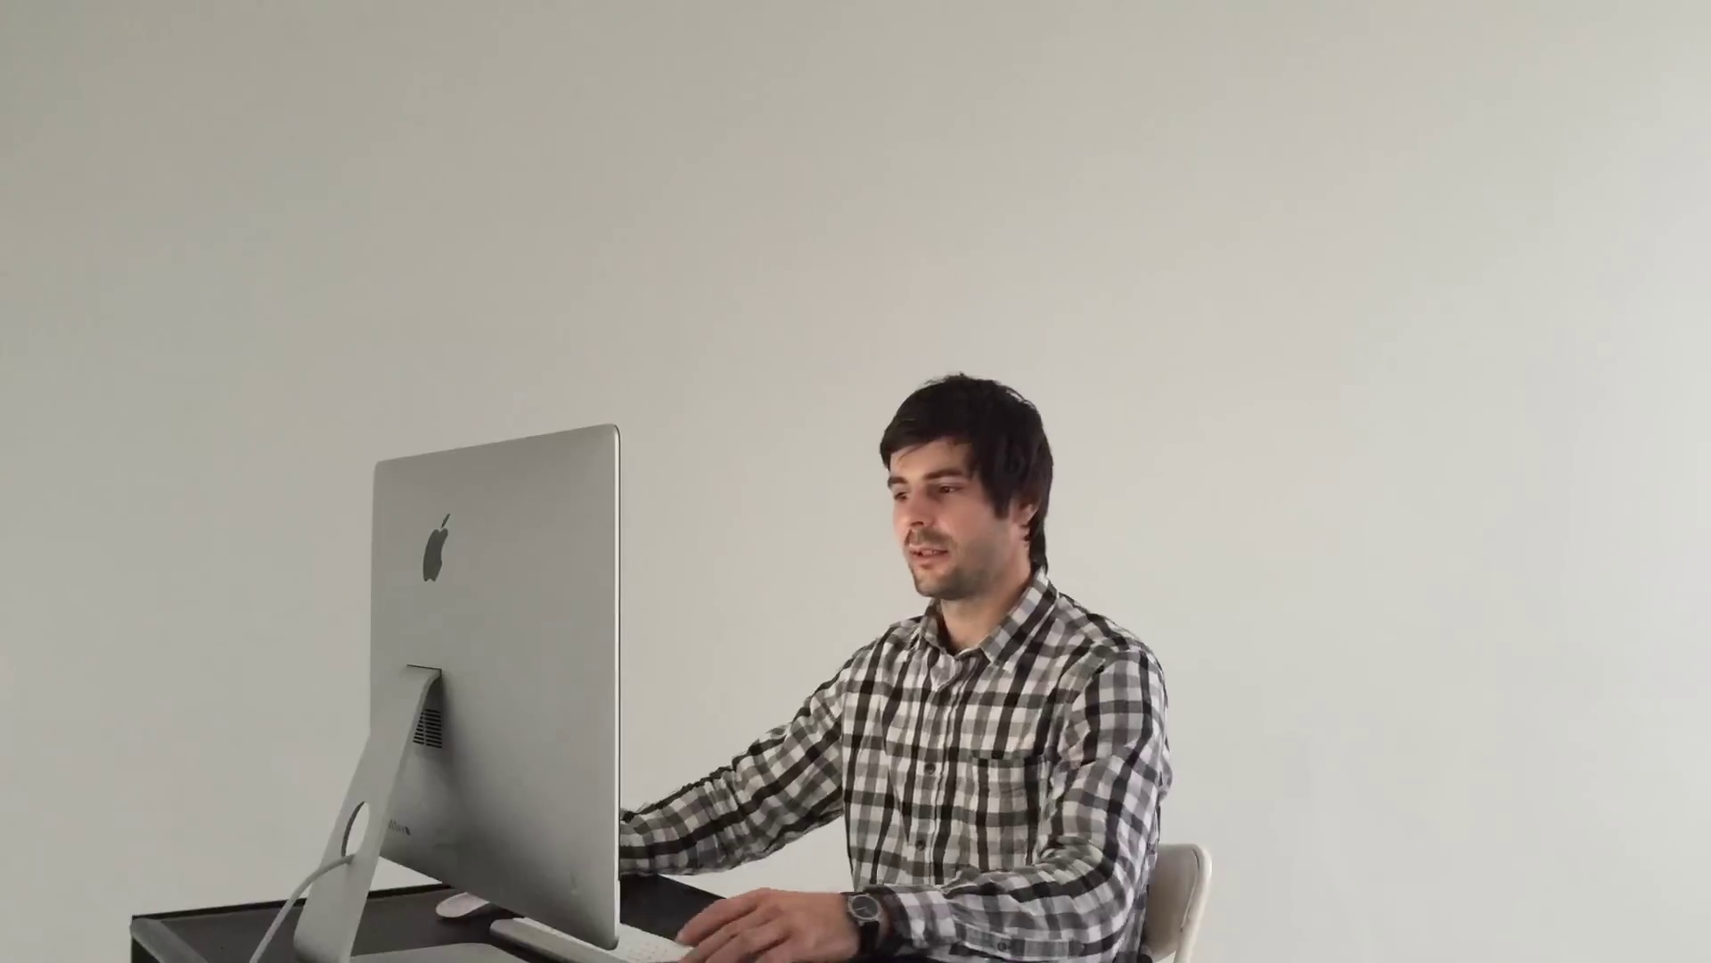